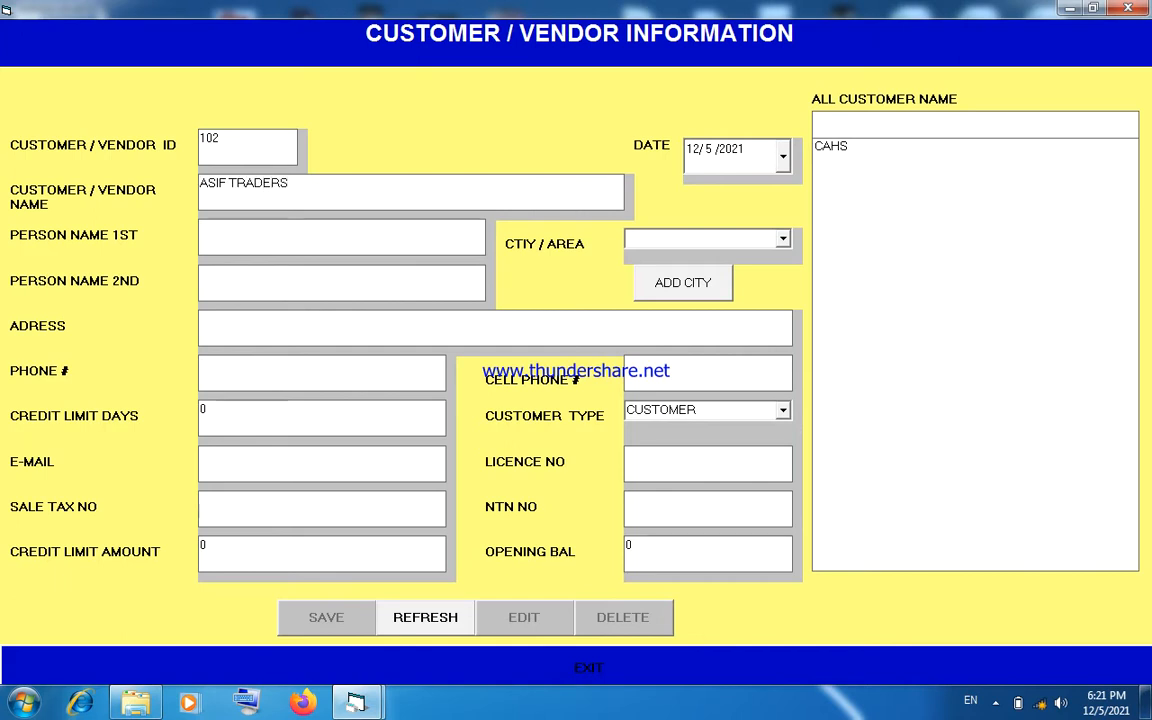
- Enter the first contact person's name in the new customer record
left_click(268, 235)
left_click_drag(300, 184, 273, 221)
left_click(273, 234)
type("ASIF")
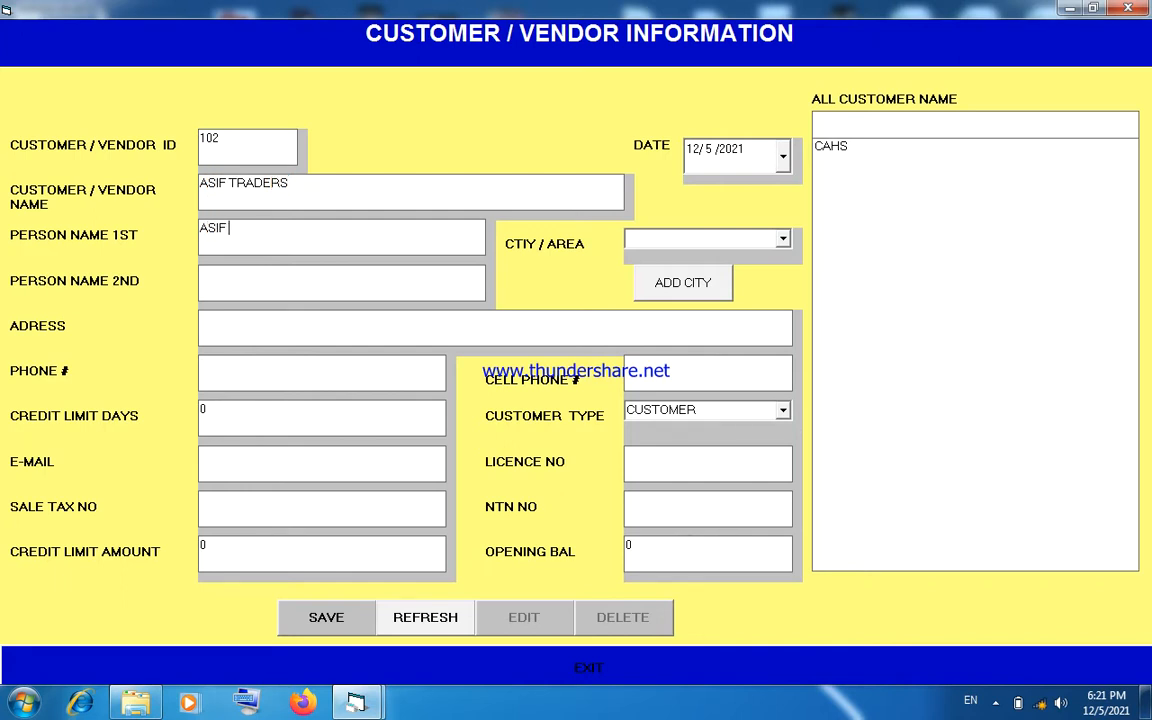
type(" S")
type("BA")
key("BackSpace")
key("BackSpace")
type("AB")
- Set the customer record's date to 12/1/2021 and its city to LAHORE
left_click(784, 160)
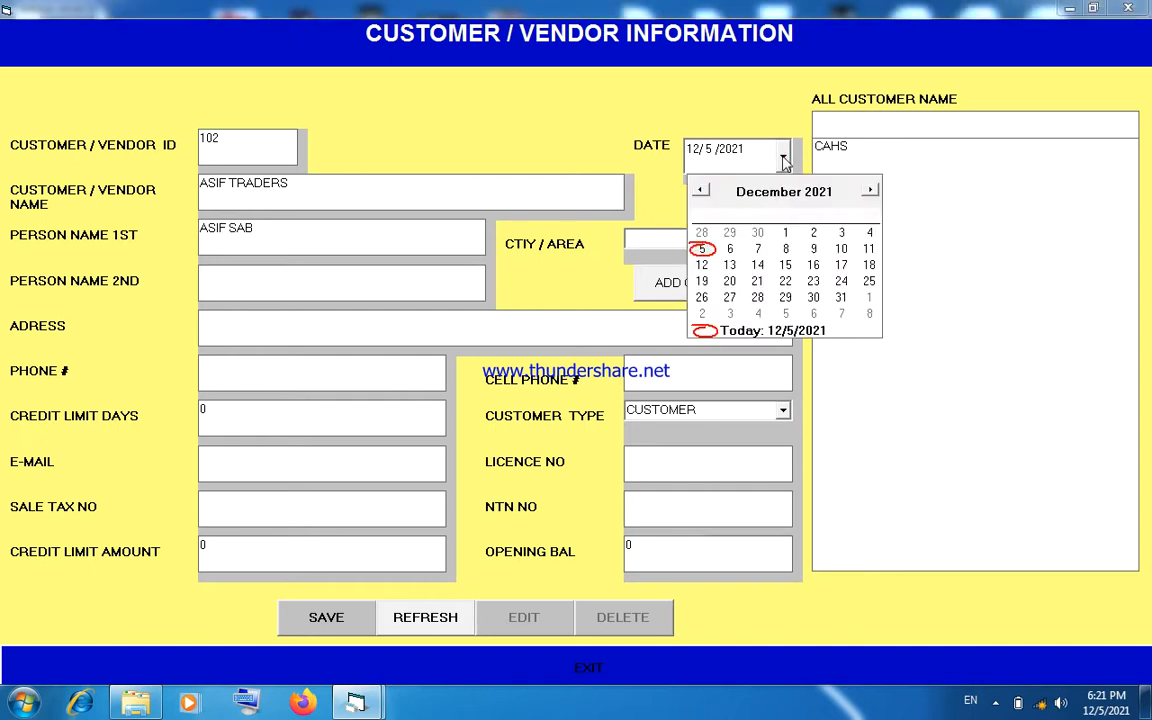
left_click(785, 232)
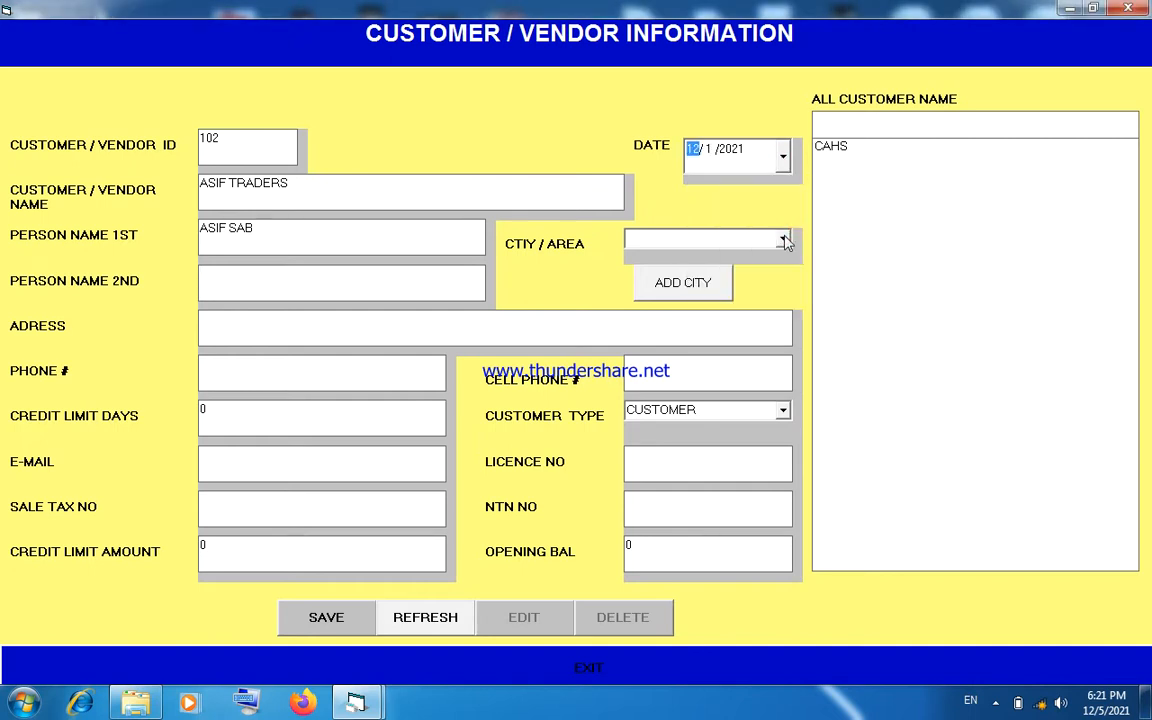
left_click(785, 242)
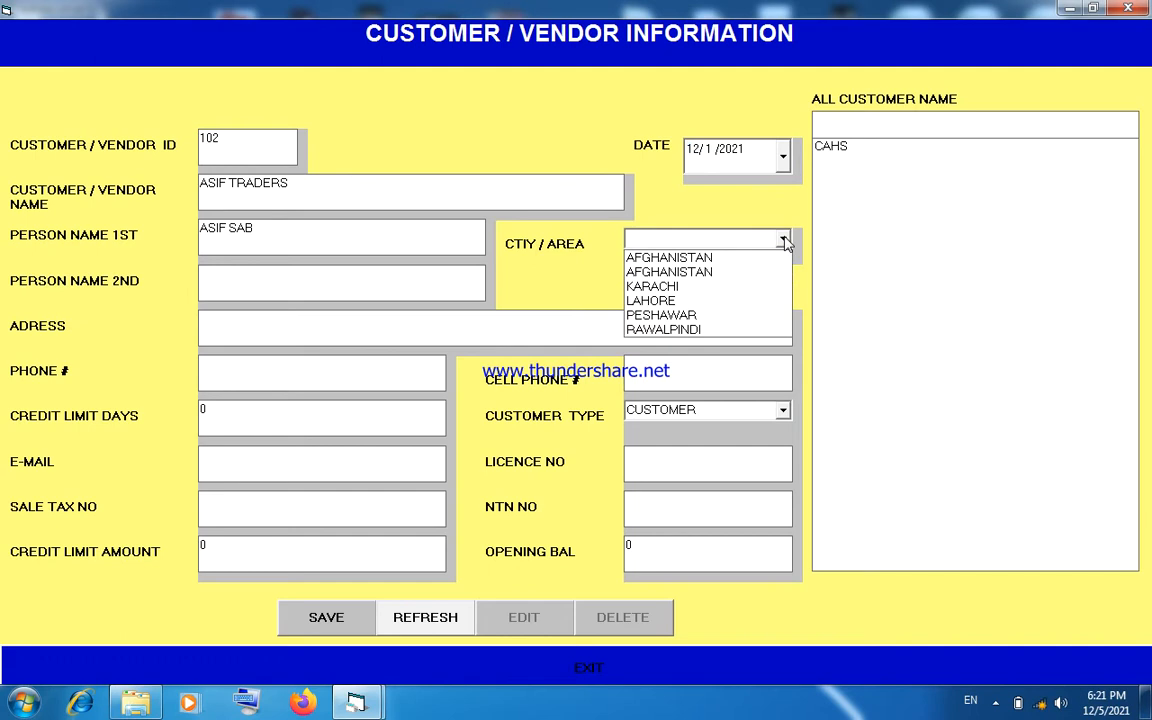
left_click(740, 301)
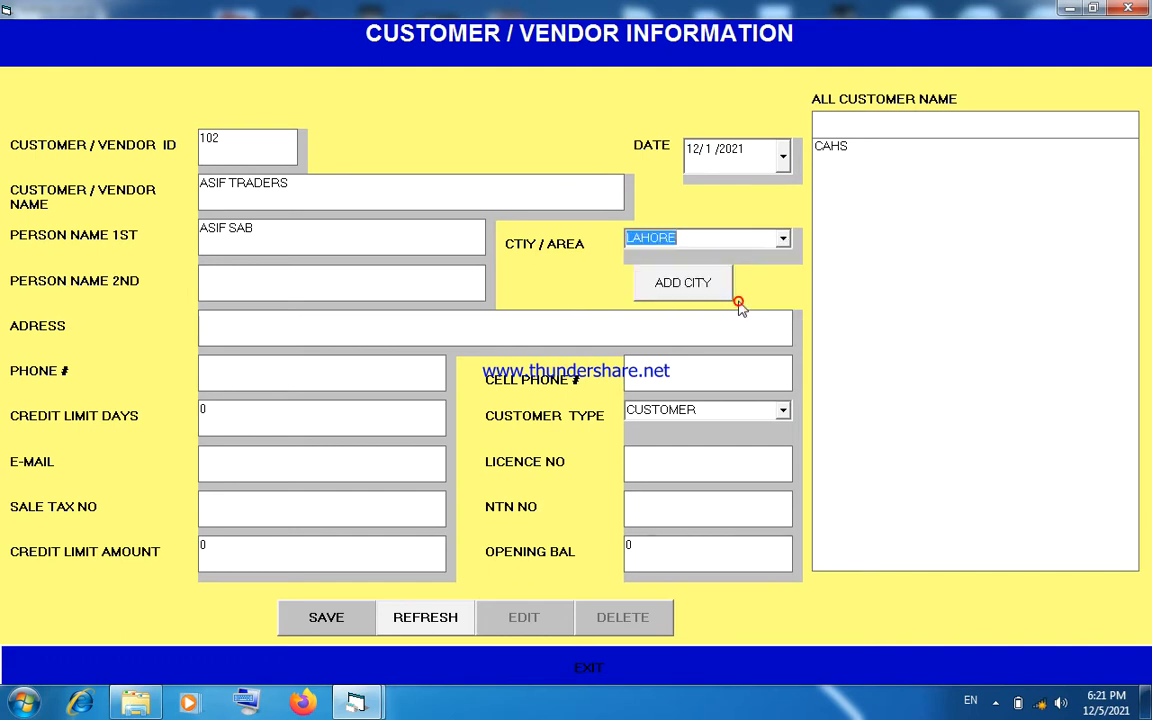
- Fill in the customer's address, phone number and cell phone number
left_click(514, 327)
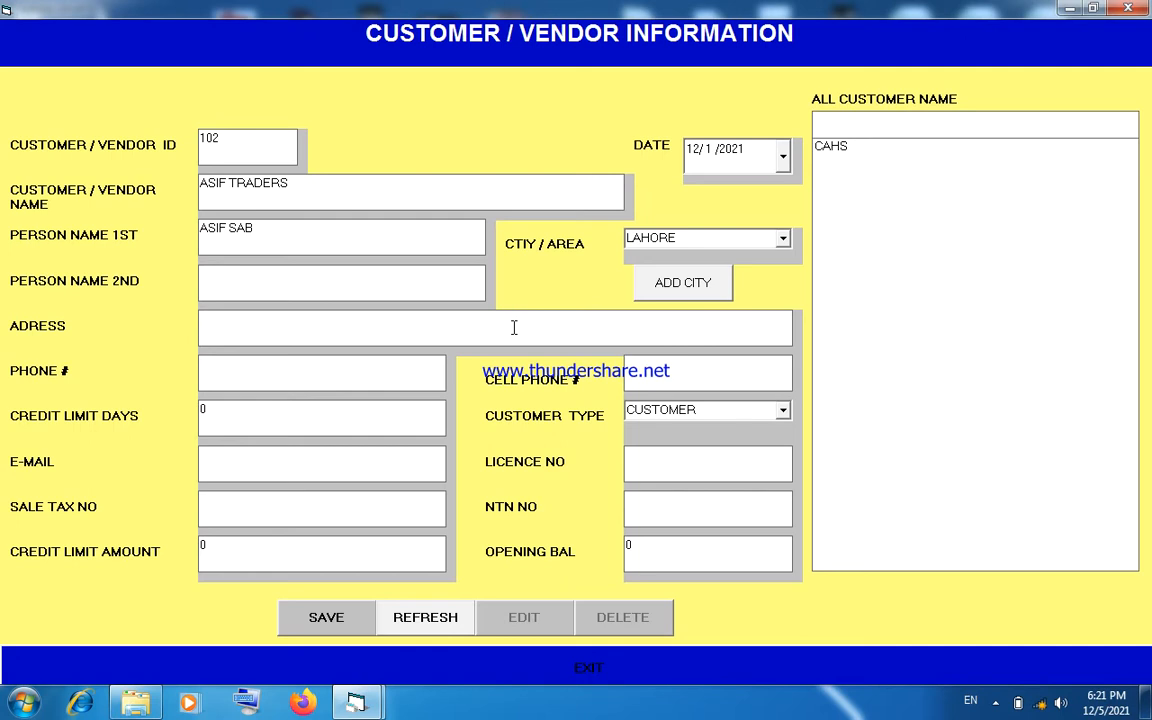
type("MADINA COLONY")
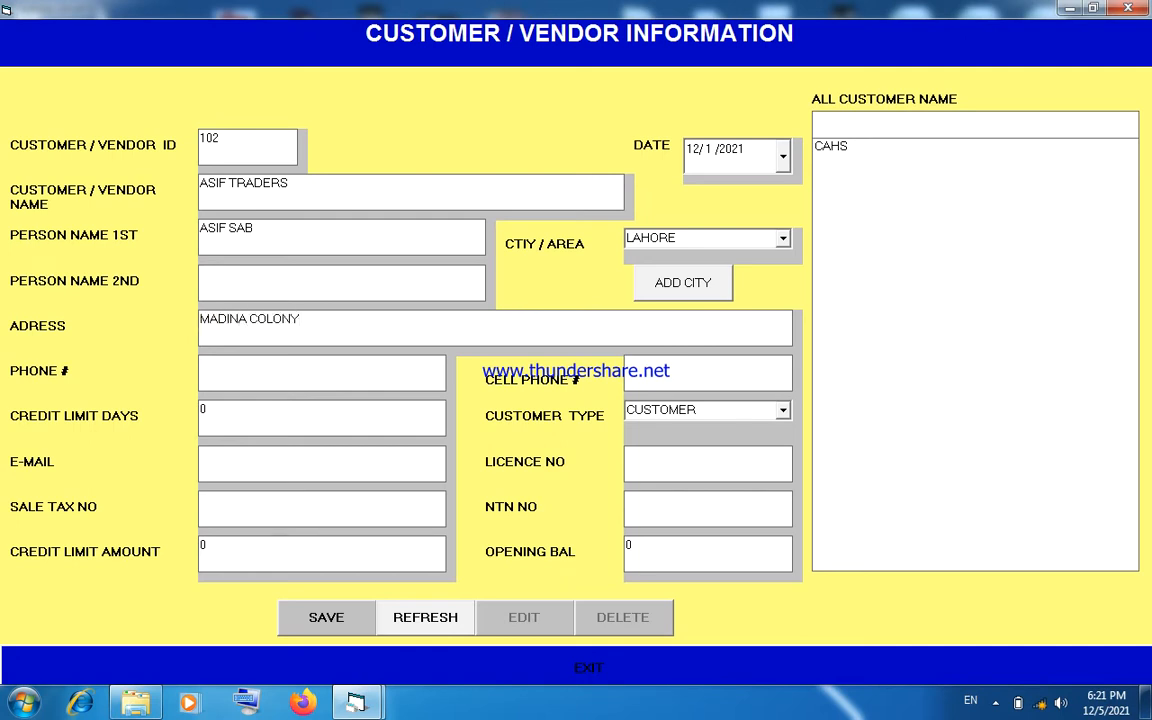
left_click(401, 378)
type("0000")
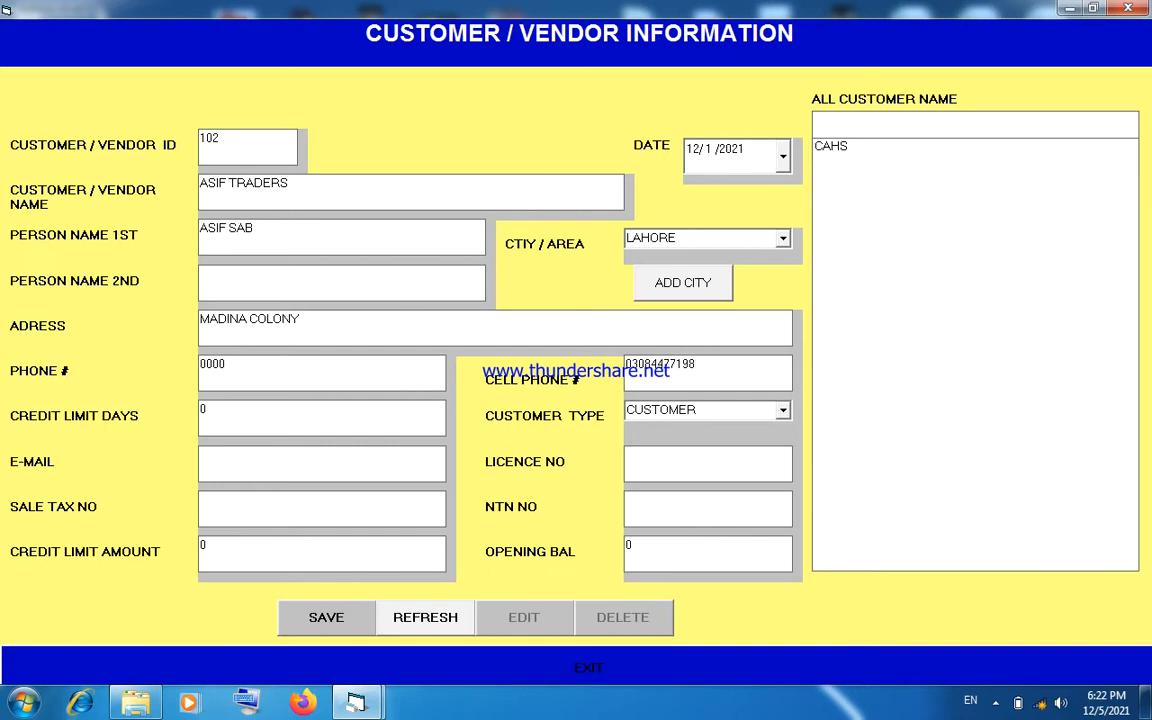
- Set the customer's opening balance to 50000, save the record and refresh the form for a new entry
left_click(262, 411)
left_click(262, 462)
left_click(640, 456)
left_click(351, 503)
left_click(630, 504)
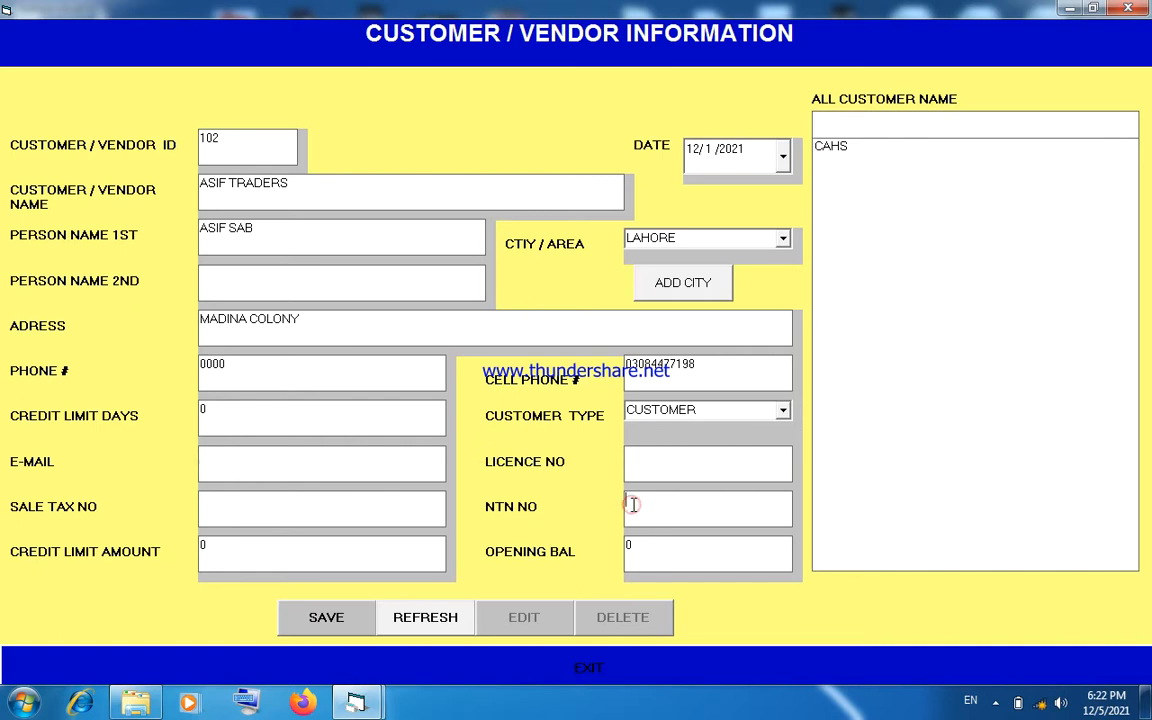
double_click(356, 556)
double_click(659, 544)
type("1")
type("50000")
left_click(330, 620)
left_click(617, 406)
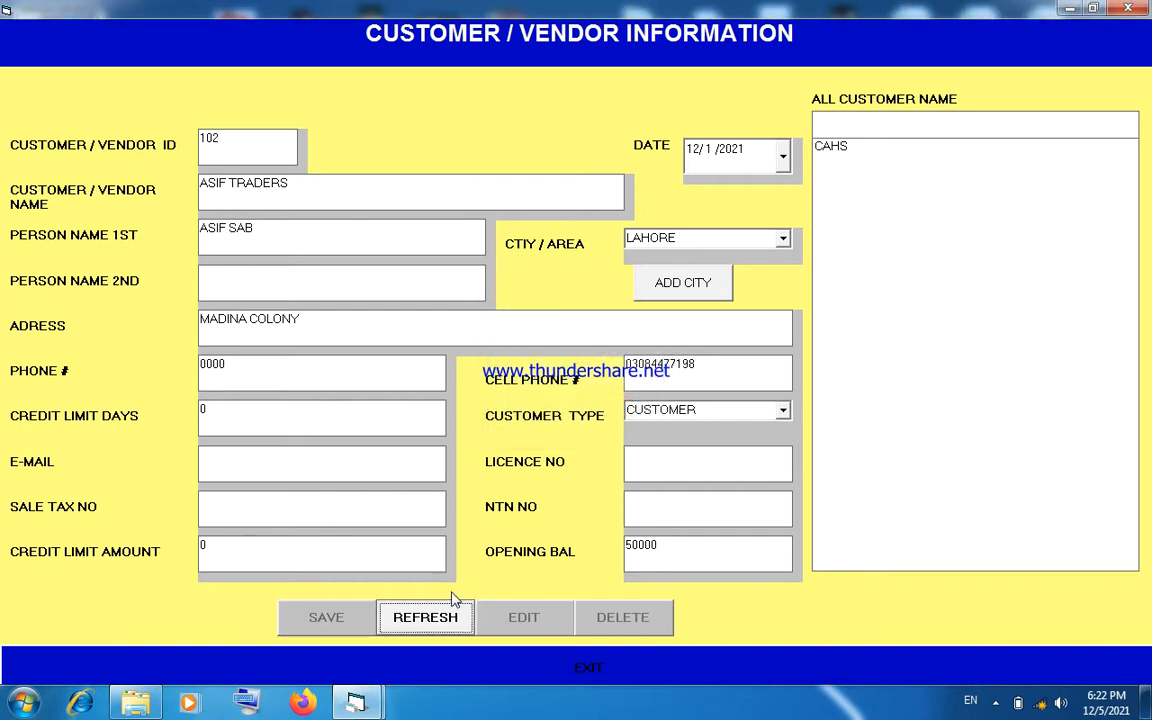
left_click(447, 615)
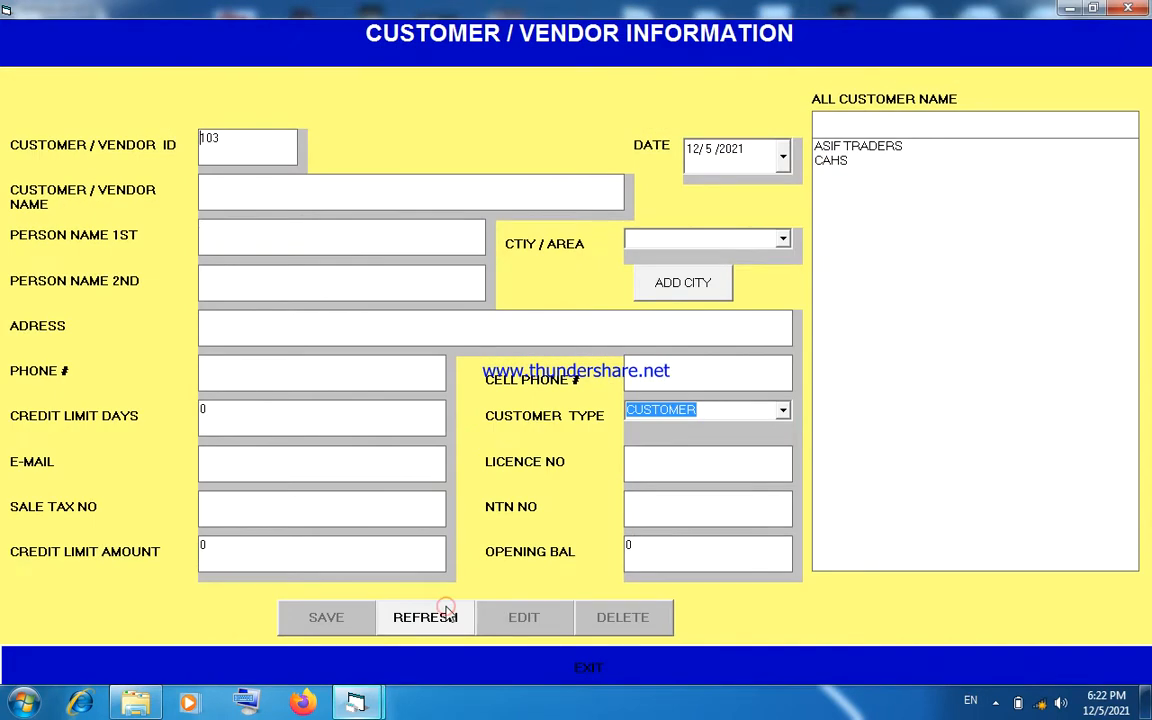
- Resubmit the saved ASIF TRADERS record as an edit and close the customer/vendor form
left_click(866, 150)
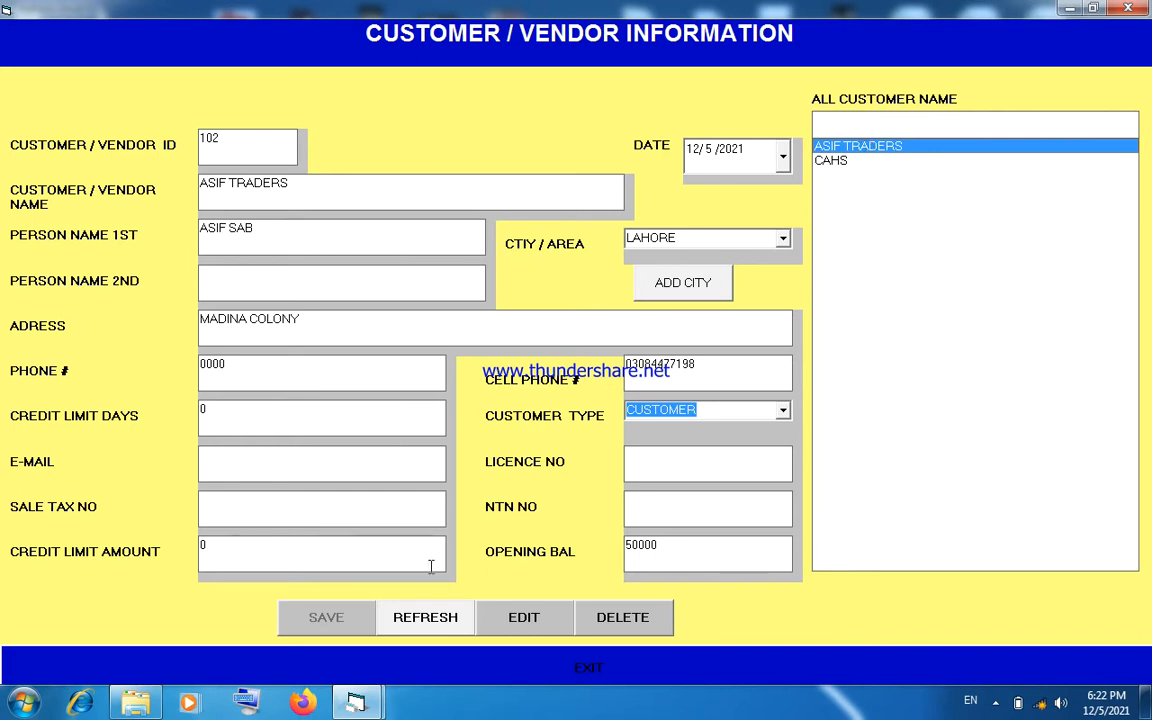
left_click(523, 620)
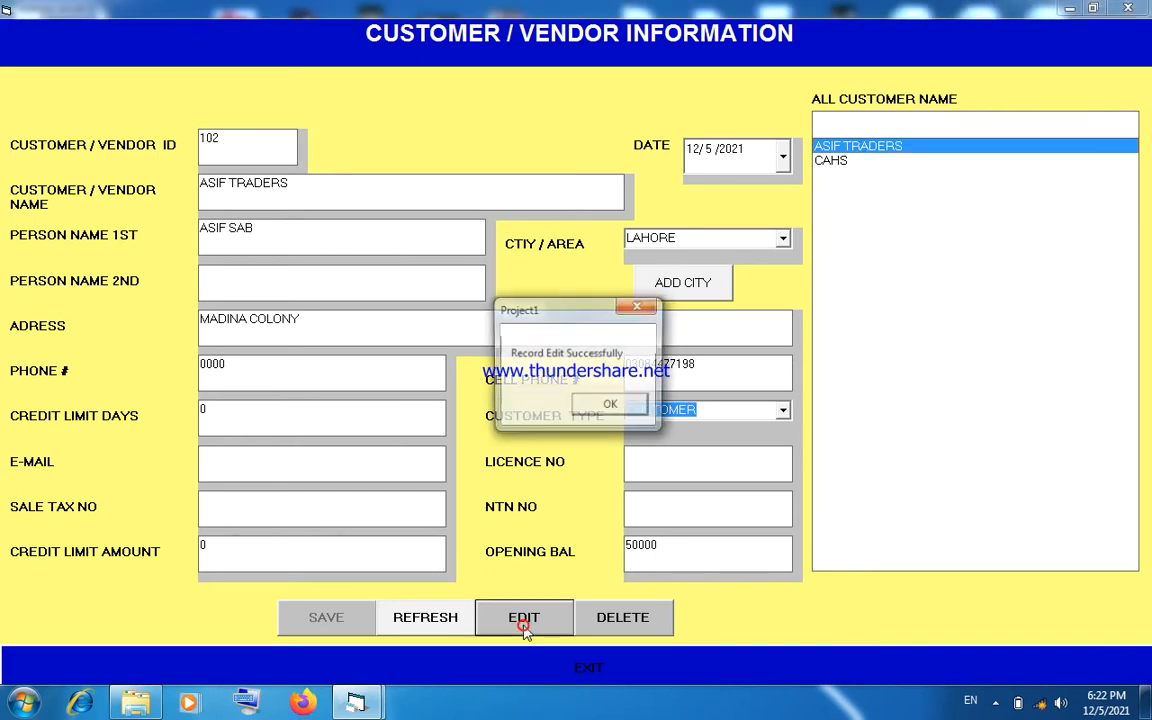
left_click(609, 406)
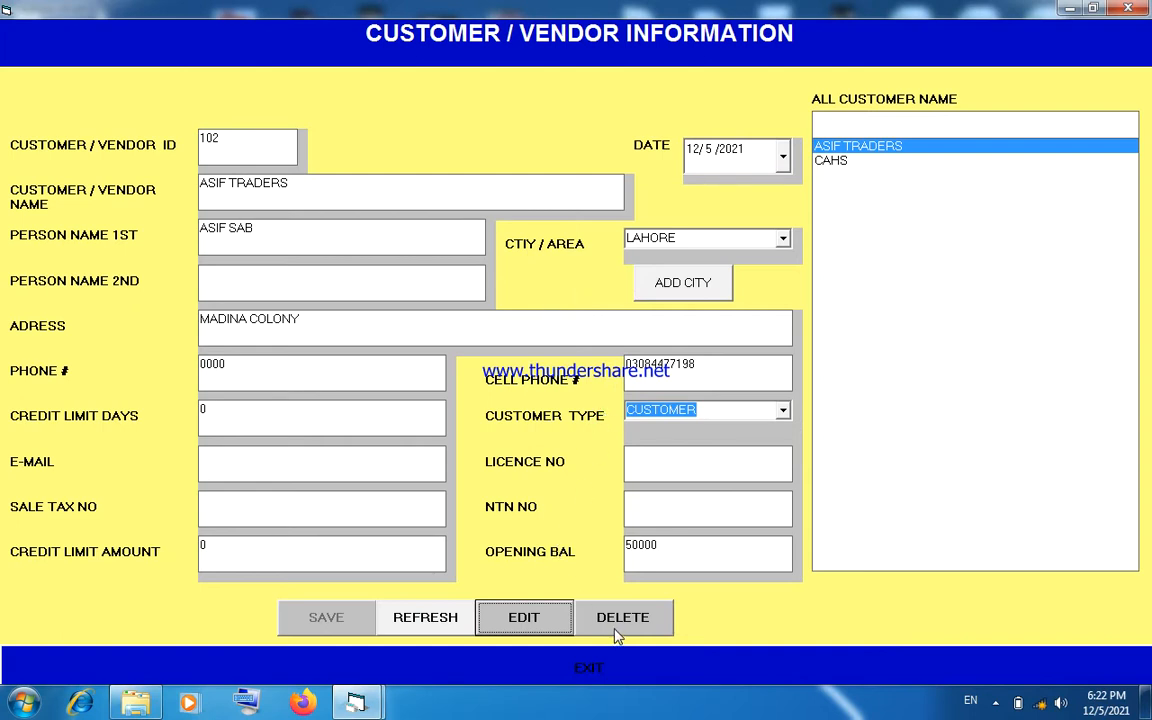
left_click(425, 617)
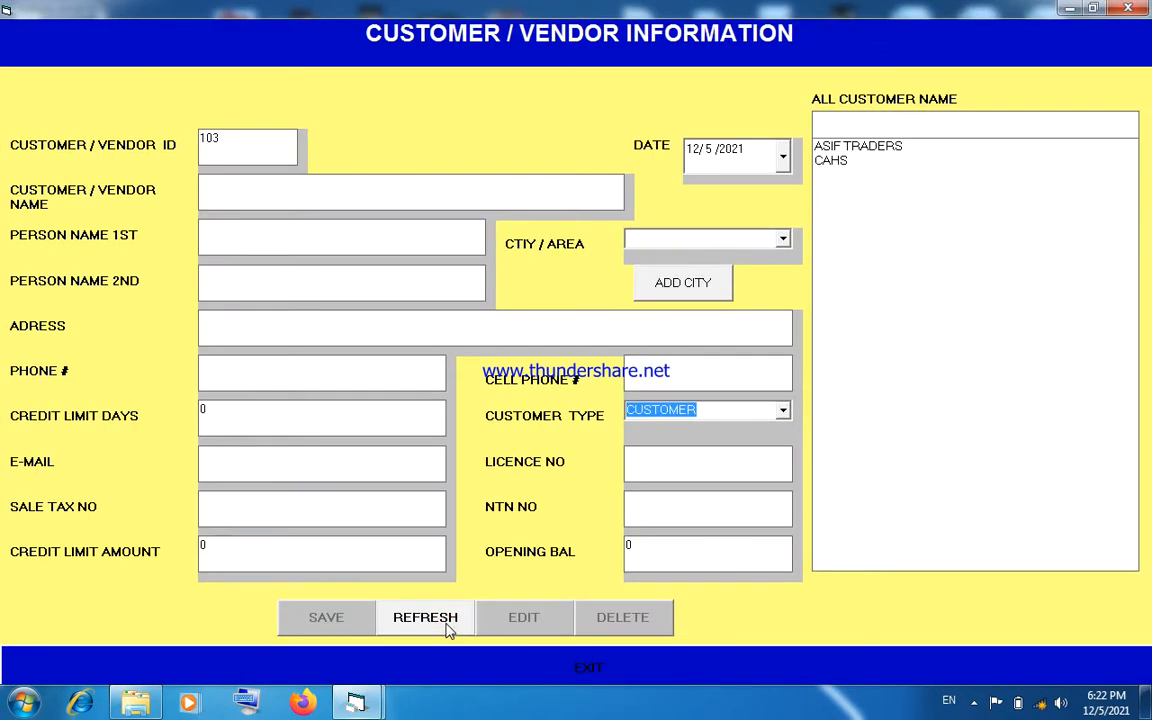
left_click(222, 146)
left_click(475, 675)
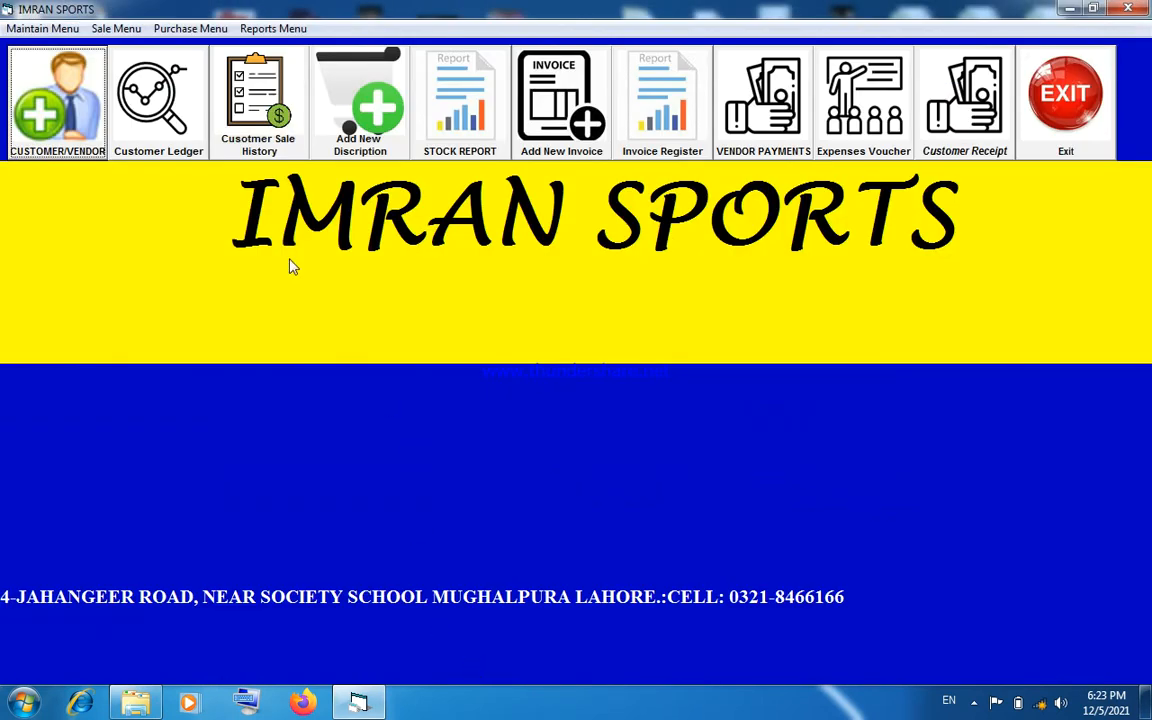
- Generate and view the customer ledger report for ASIF TRADERS, closing the report and its form
left_click(155, 142)
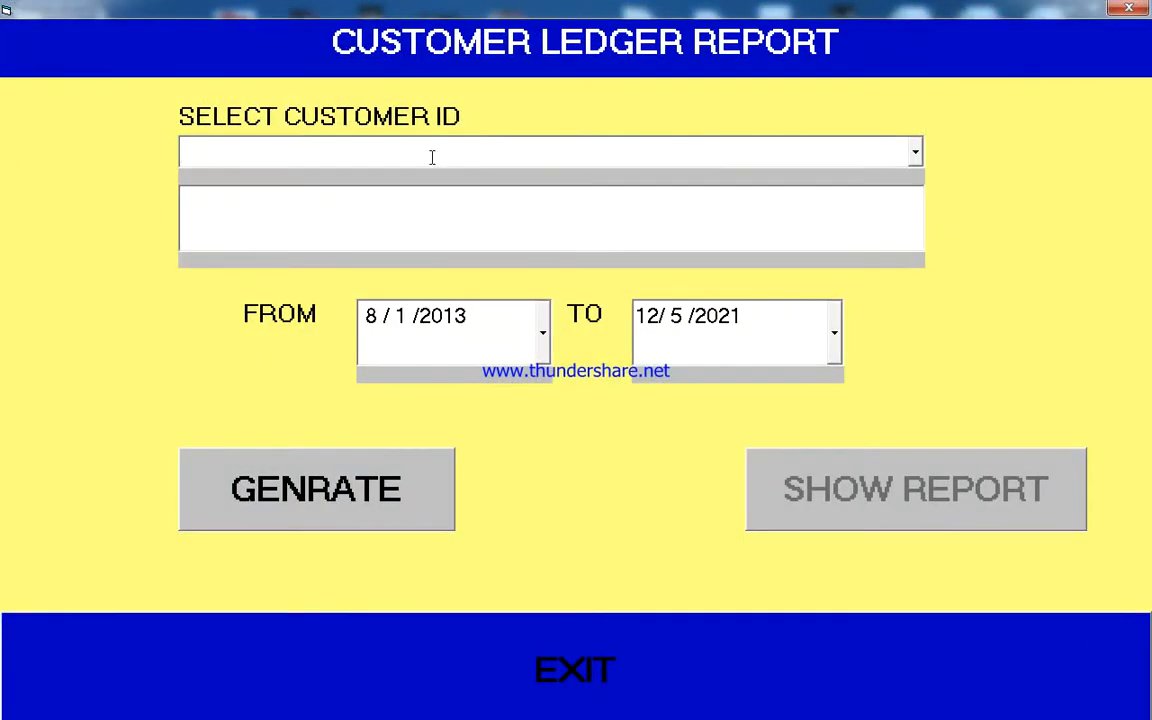
left_click(915, 152)
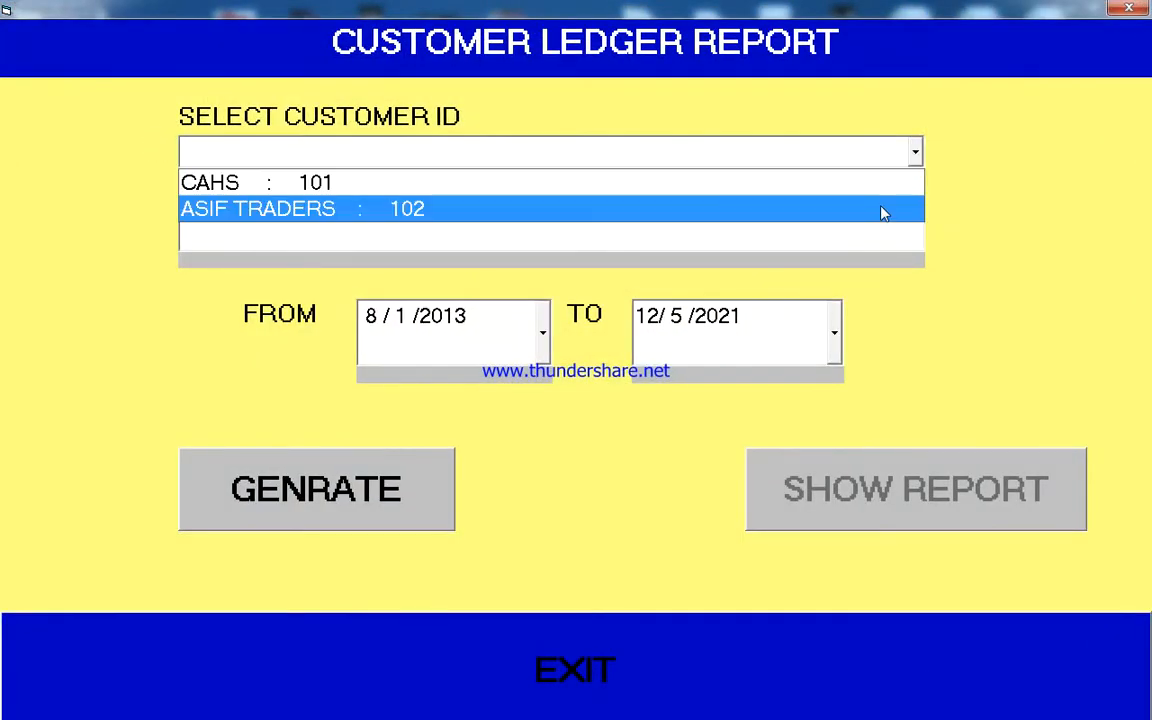
left_click(887, 200)
left_click(399, 489)
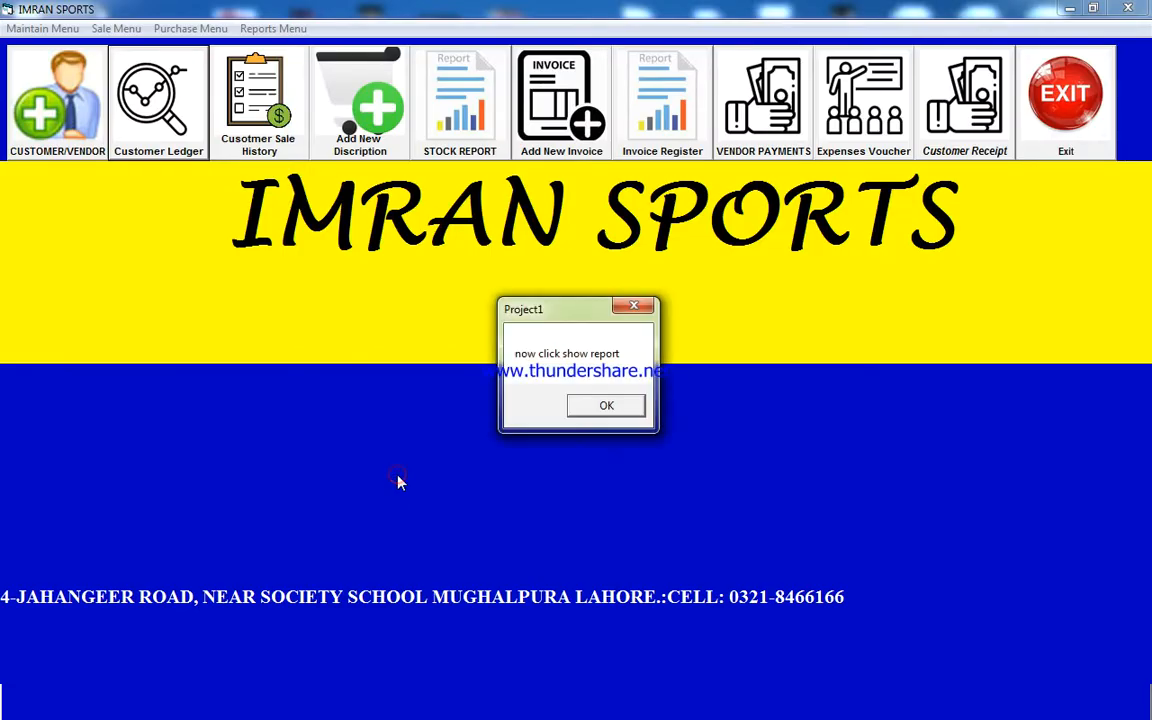
left_click(590, 408)
left_click(776, 499)
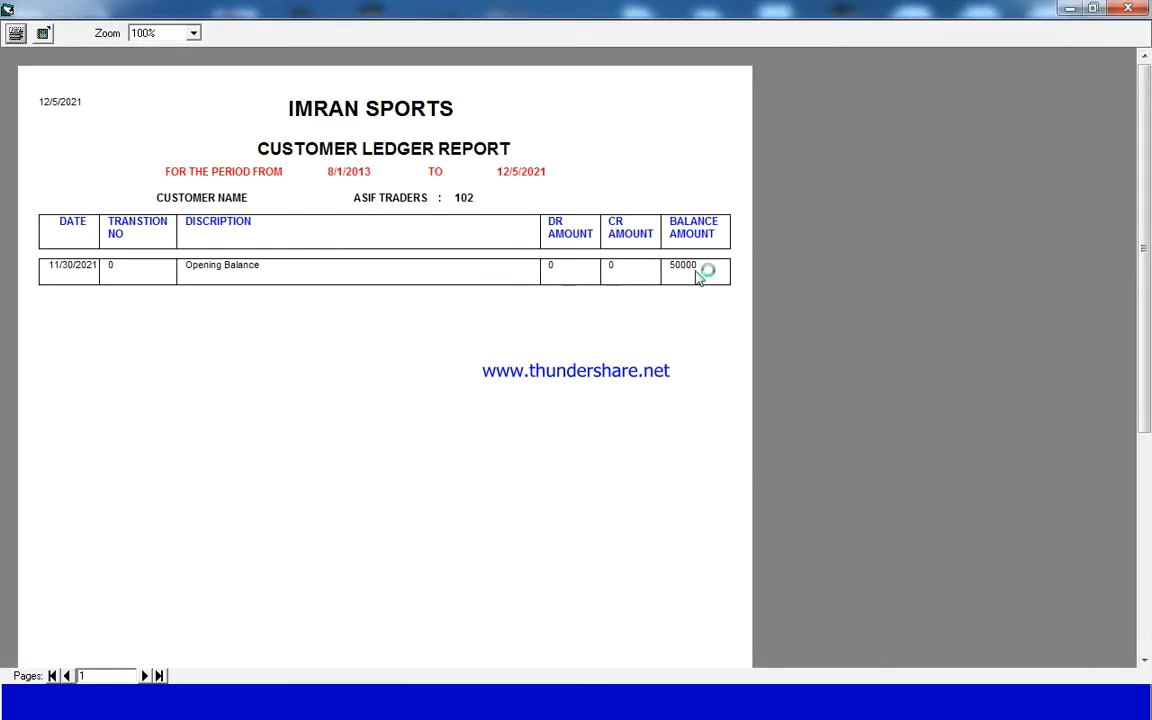
left_click(1127, 9)
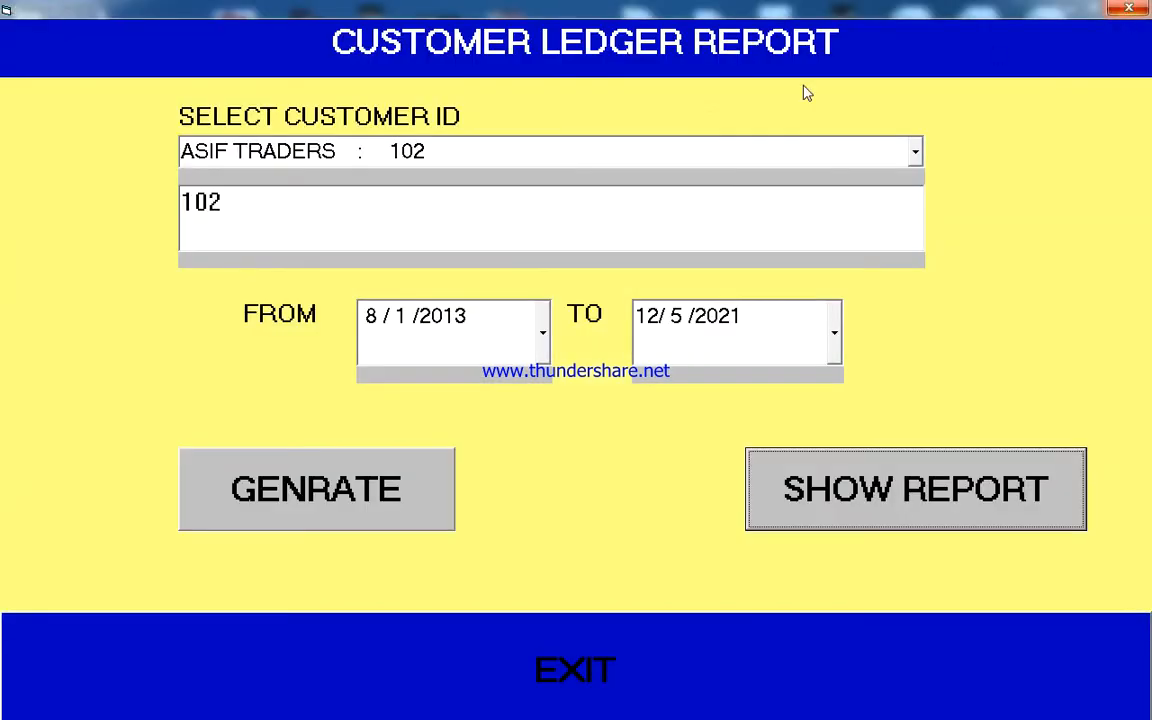
left_click(1124, 8)
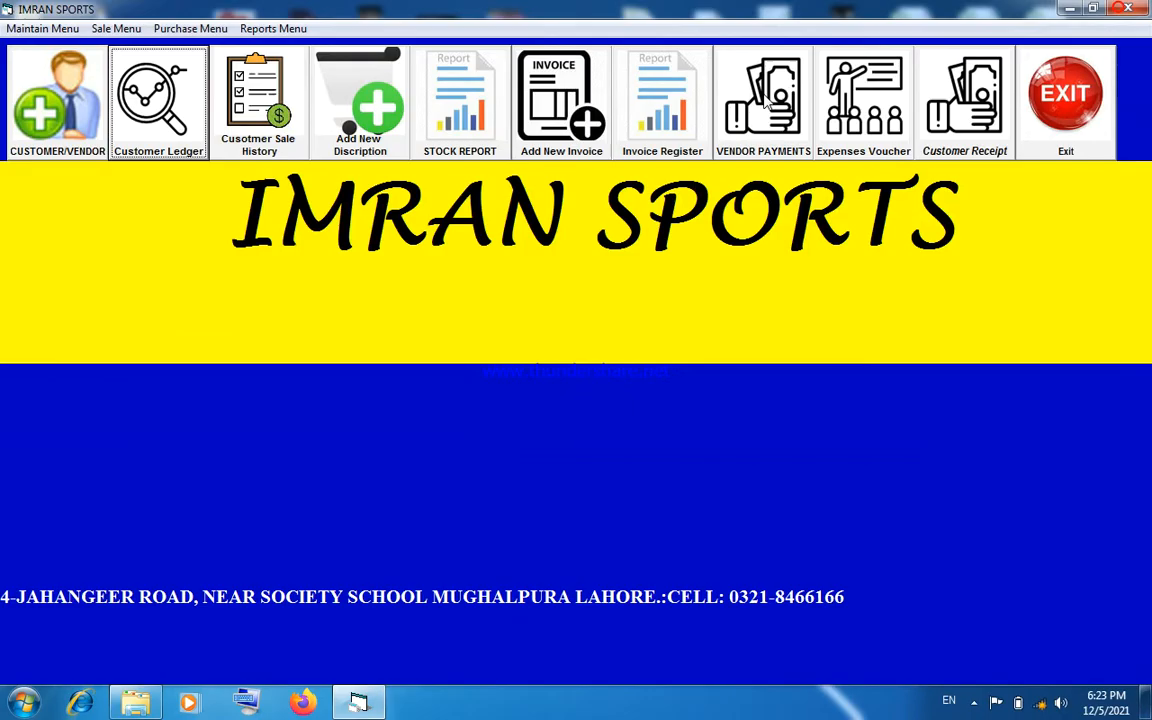
- Add the main categories ABC and XYZ in the product information form
left_click(364, 147)
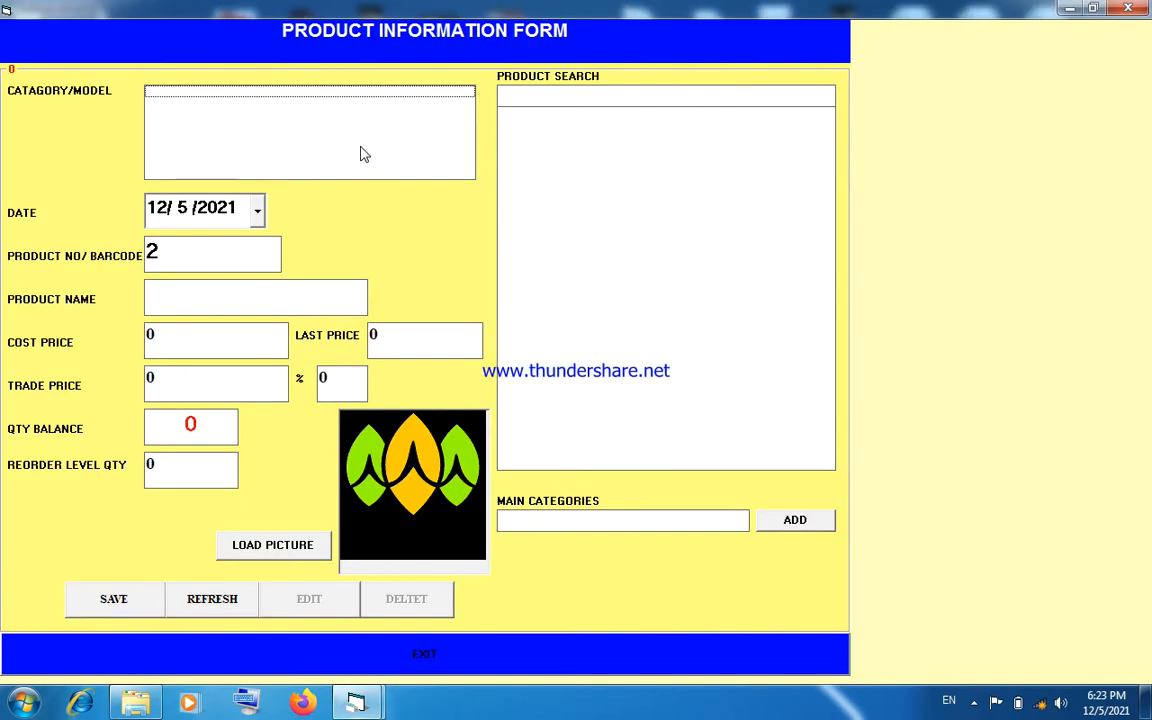
left_click(565, 521)
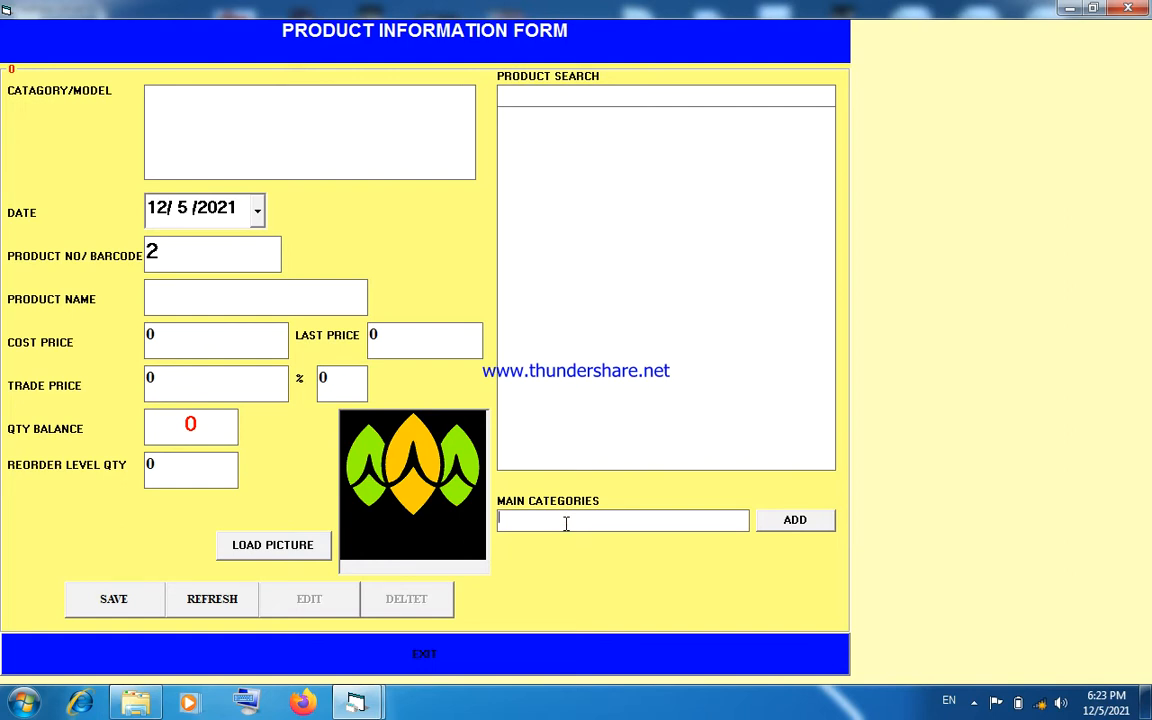
type("ABC")
left_click(812, 524)
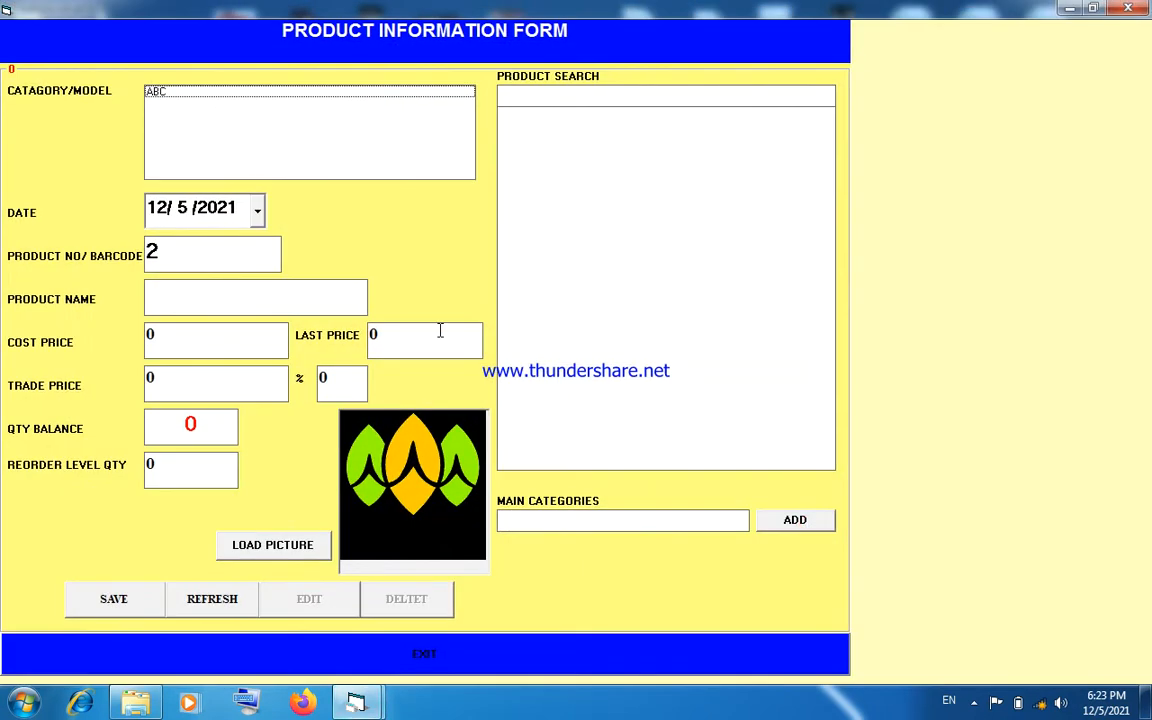
left_click(158, 92)
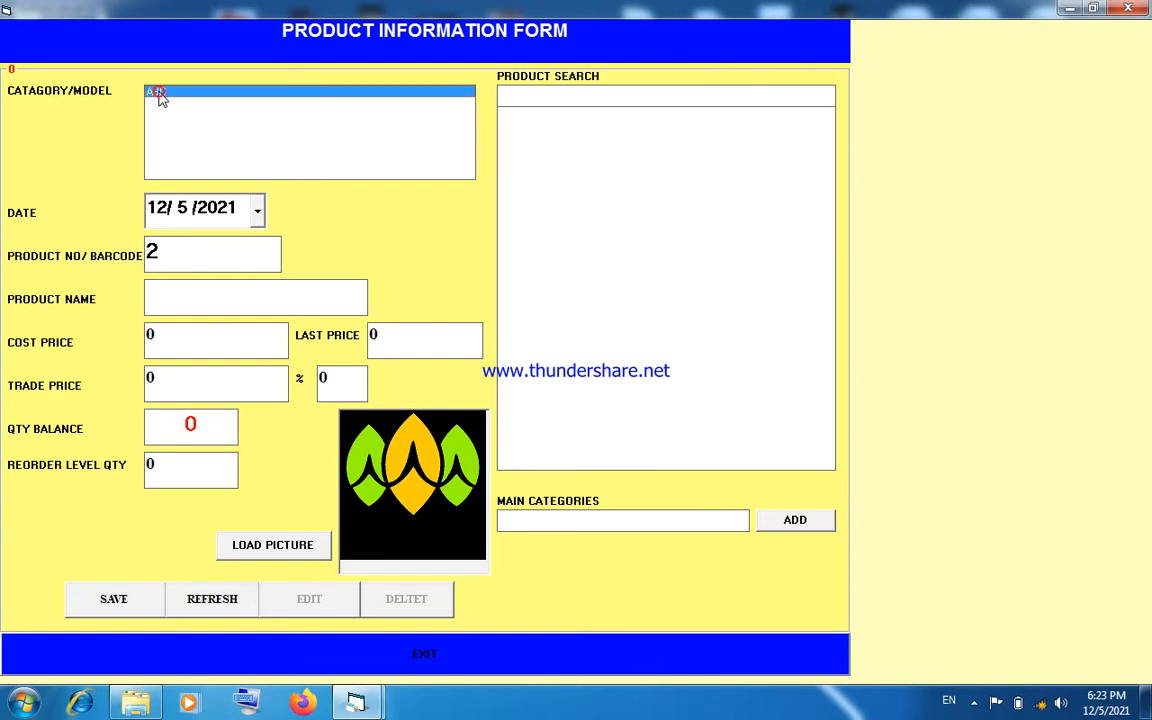
left_click(532, 522)
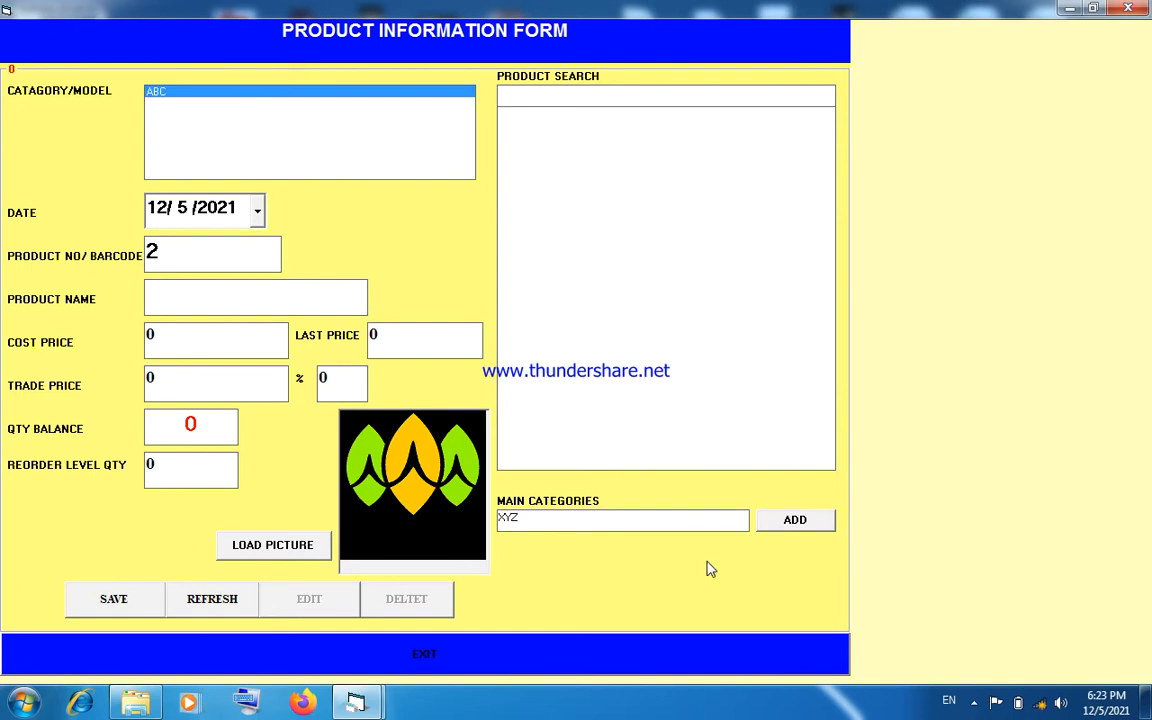
left_click(765, 524)
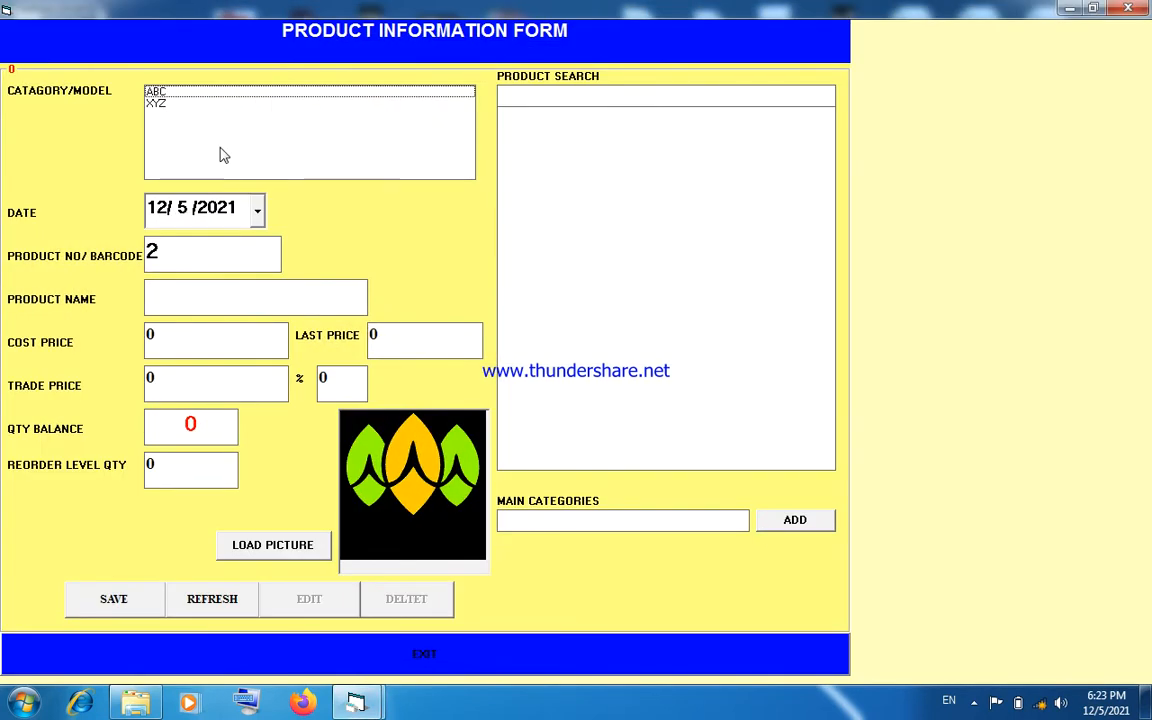
- Fill in a new product in category ABC named SHAN GHEE with cost price 150 and trade price 200
left_click(163, 91)
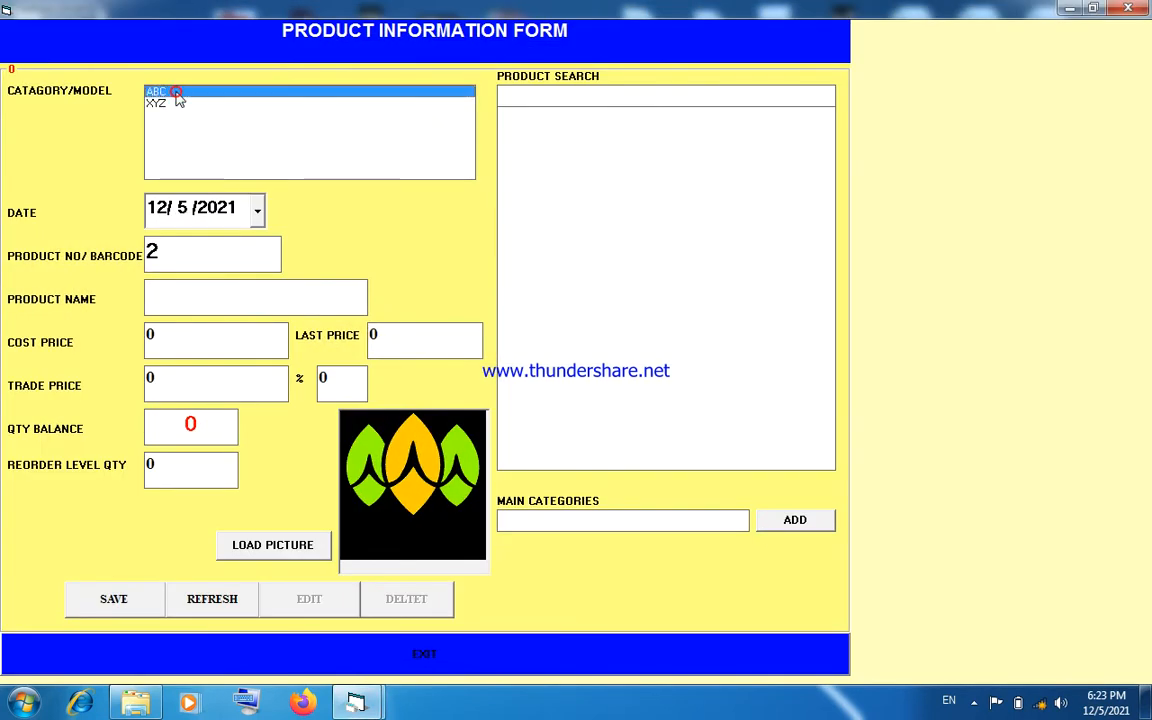
left_click(172, 304)
type("SHAN GHEE")
left_click(158, 338)
type("150")
left_click(165, 380)
type("200")
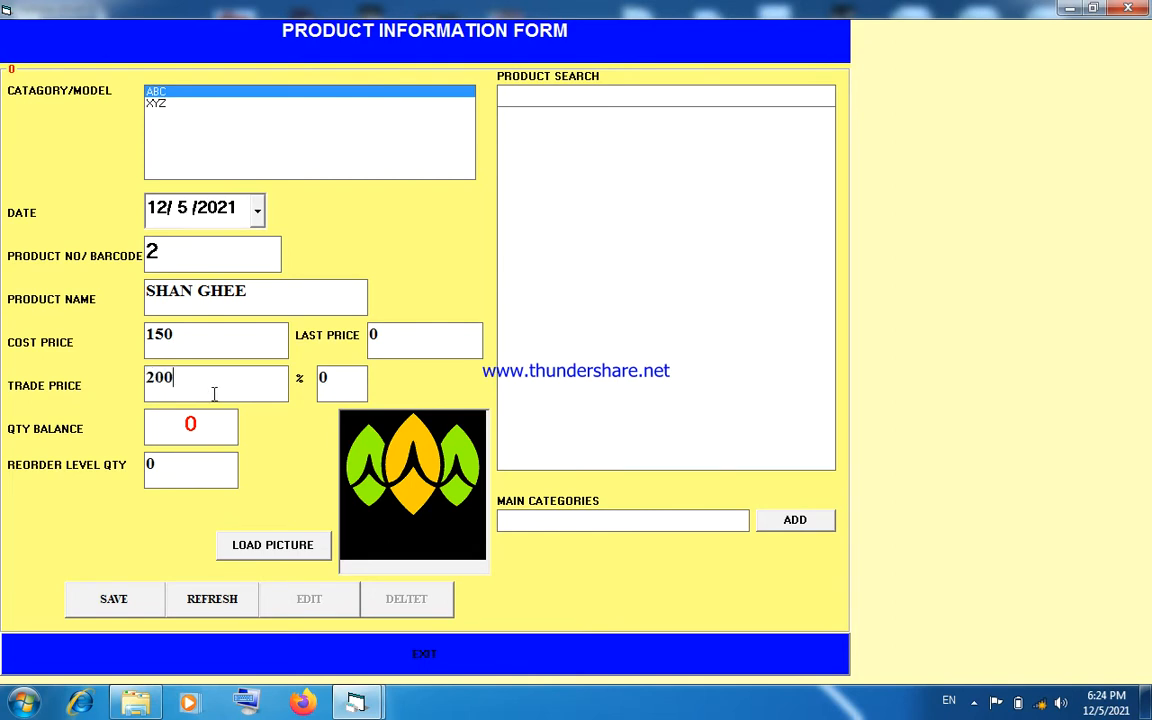
- Set the product's quantity balance to 100 and reorder level to 10, and save the product
left_click(213, 427)
type("1000")
key("BackSpace")
left_click(177, 469)
type("10")
left_click(133, 602)
left_click(576, 412)
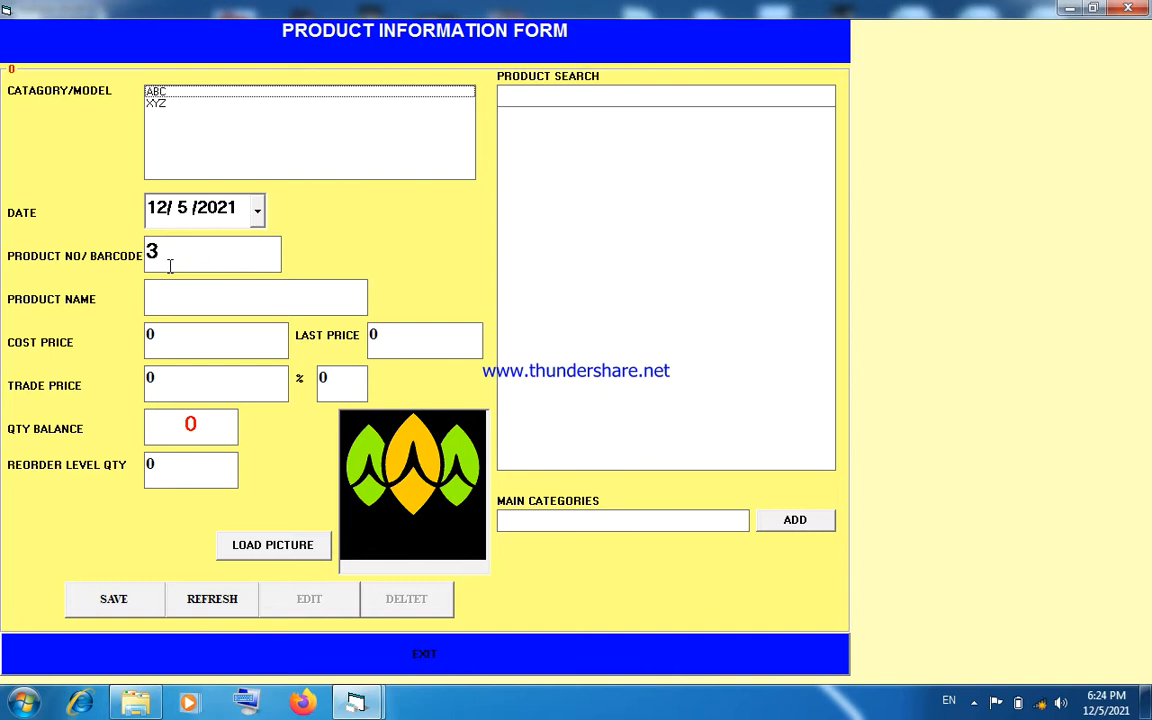
- Look up the saved SHAN GHEE product under category ABC and close the product form
left_click(565, 92)
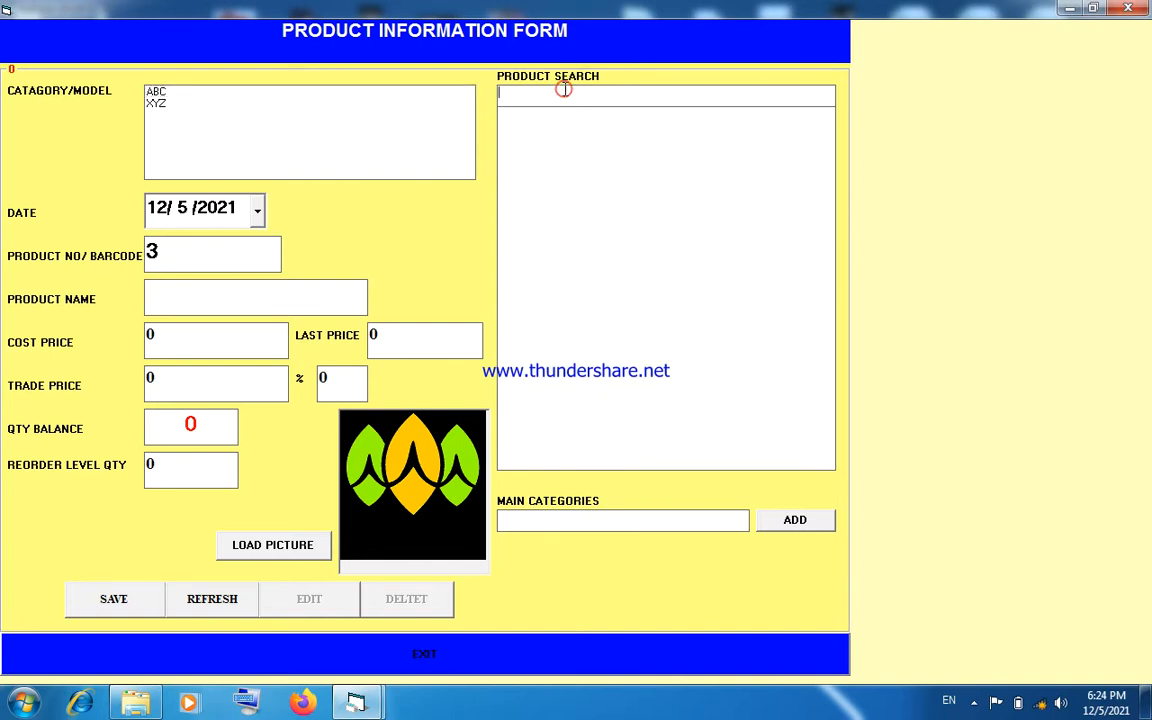
type("SH")
key("BackSpace")
key("BackSpace")
left_click(157, 92)
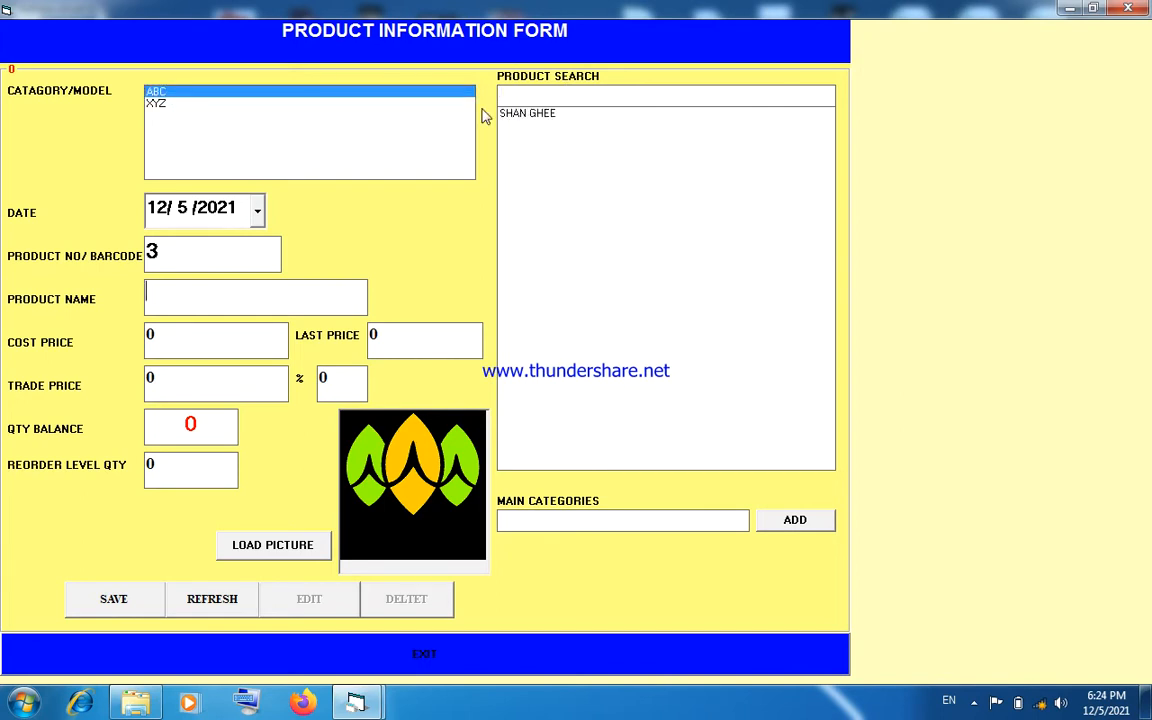
left_click(527, 117)
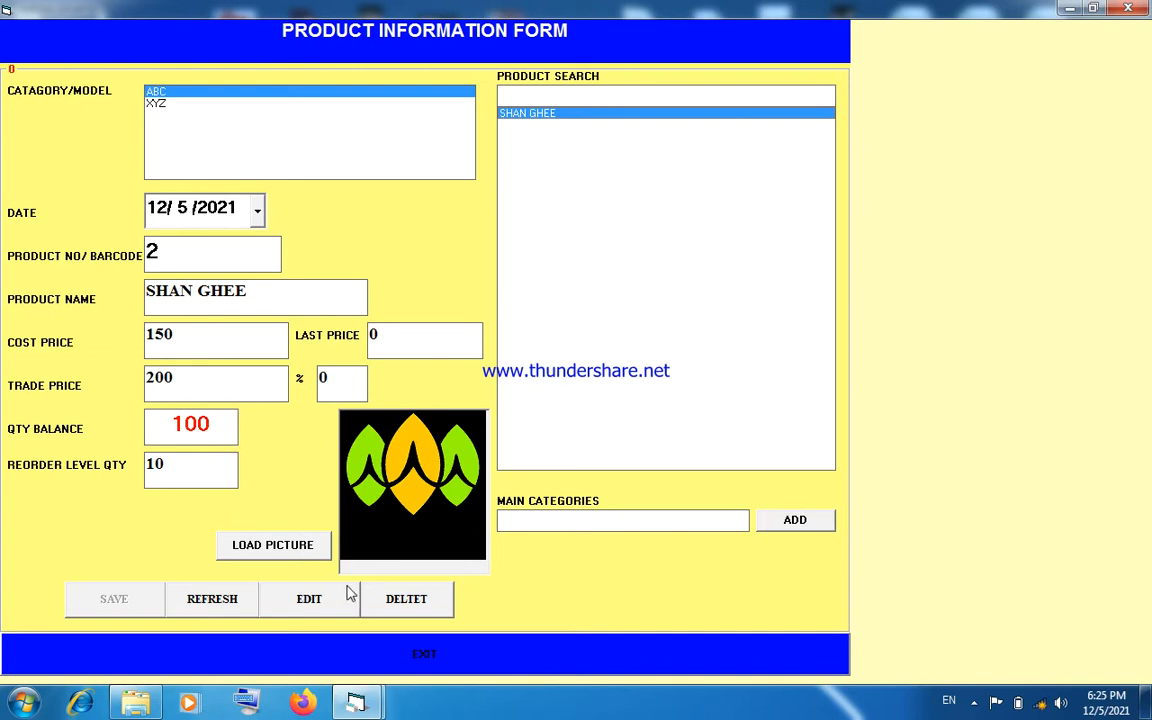
left_click(441, 654)
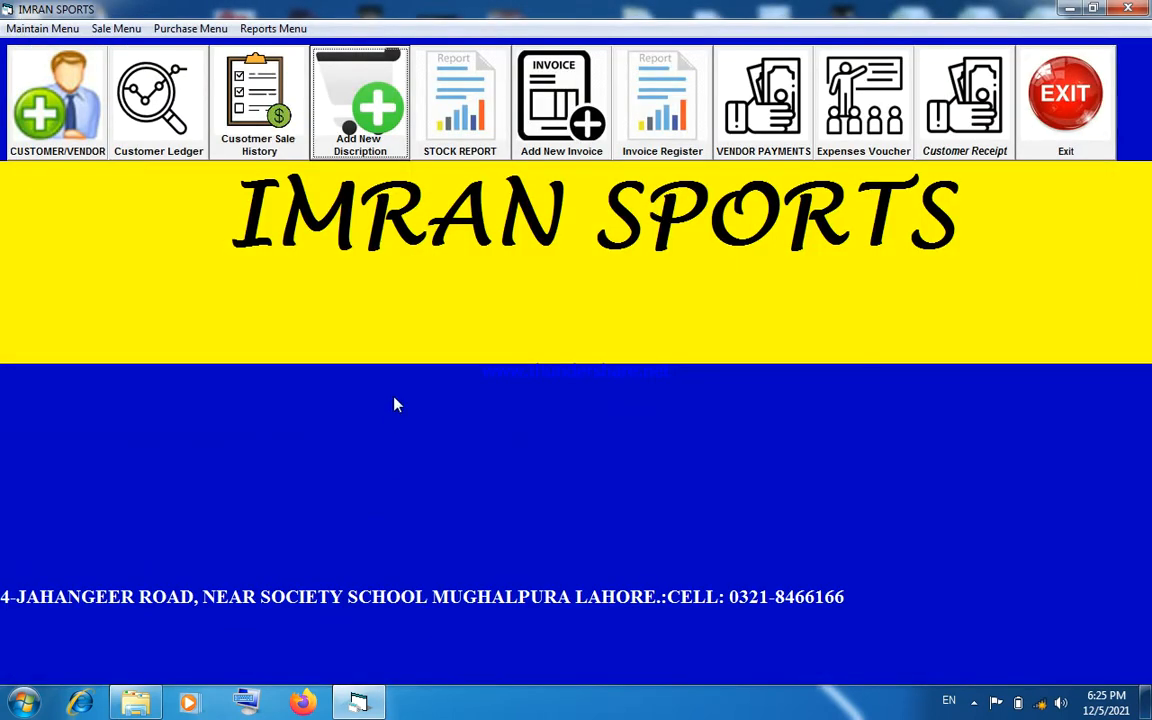
- Show the stock and valuation report for all stock
left_click(450, 155)
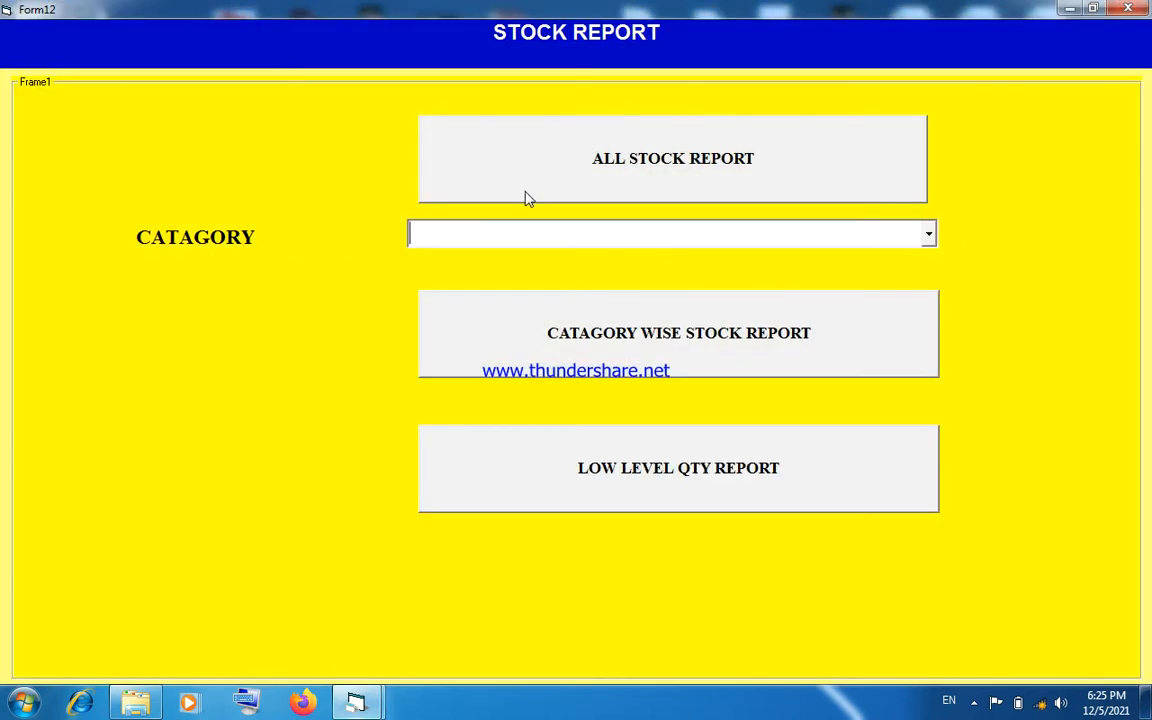
left_click(529, 197)
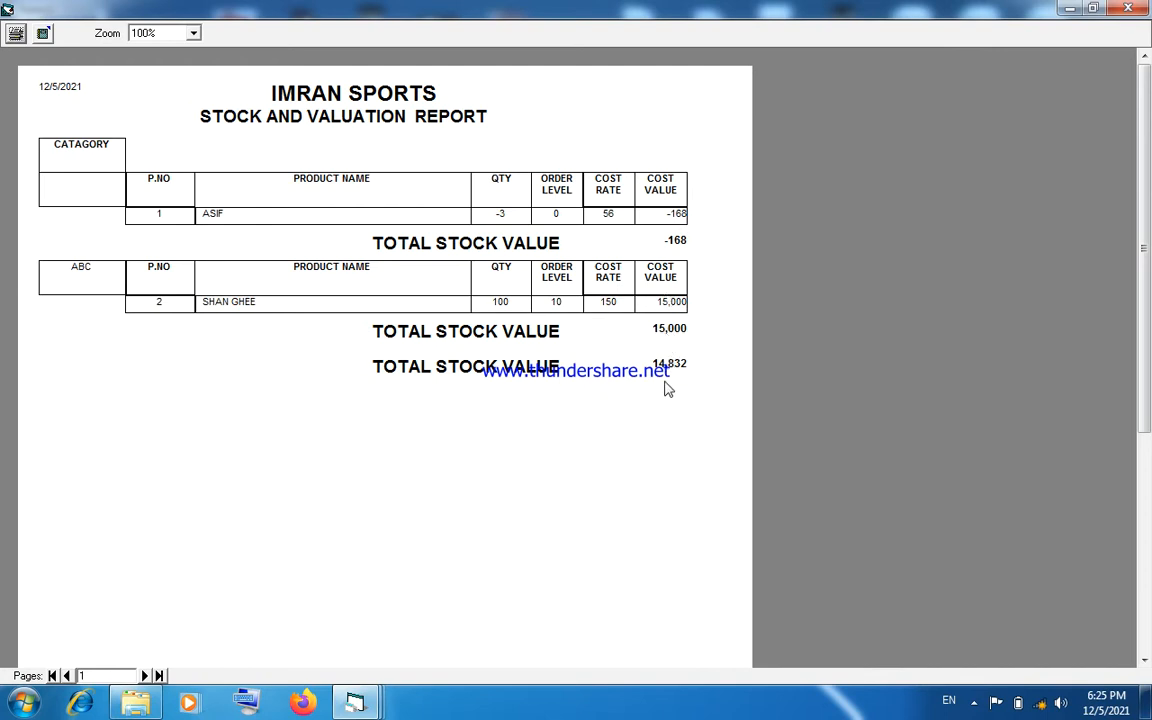
- Show the category-wise stock report for category ABC, and close it together with the stock report form
left_click(1127, 10)
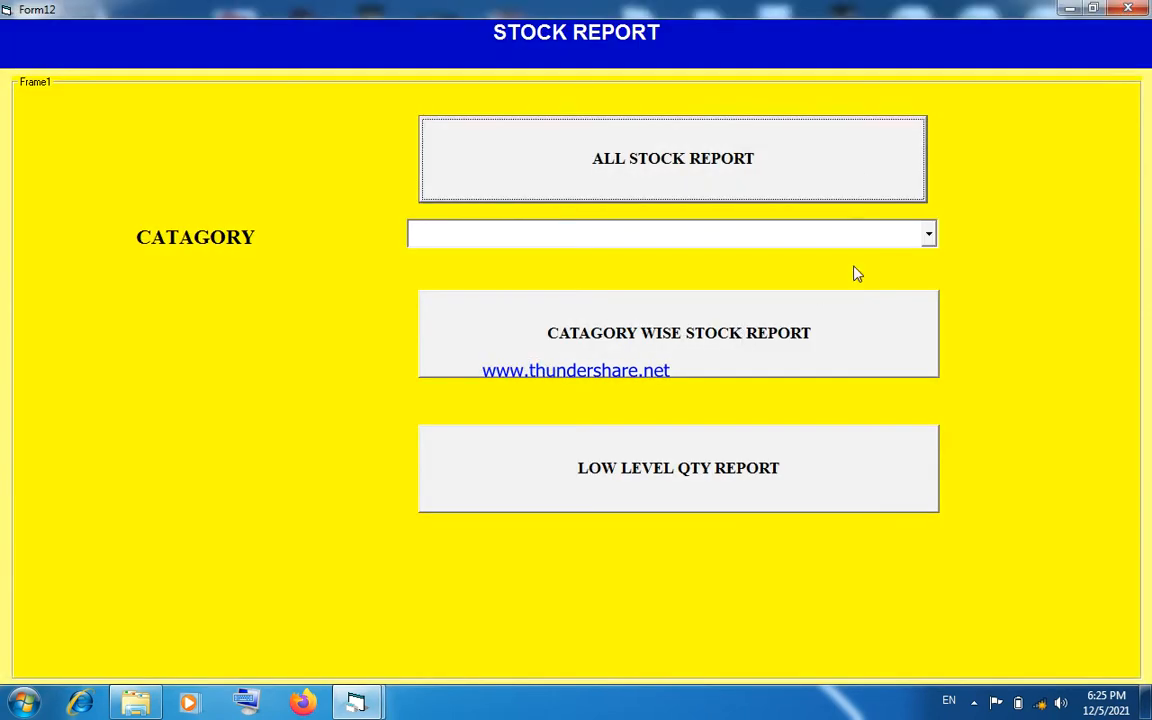
left_click(930, 236)
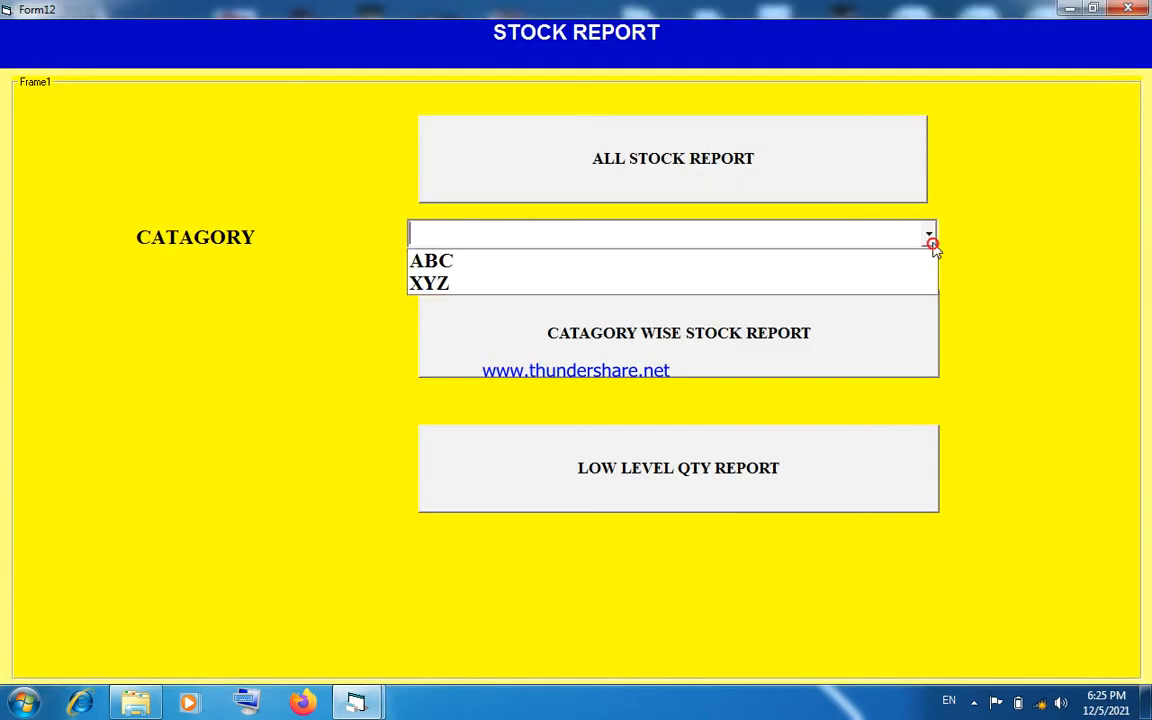
left_click(888, 264)
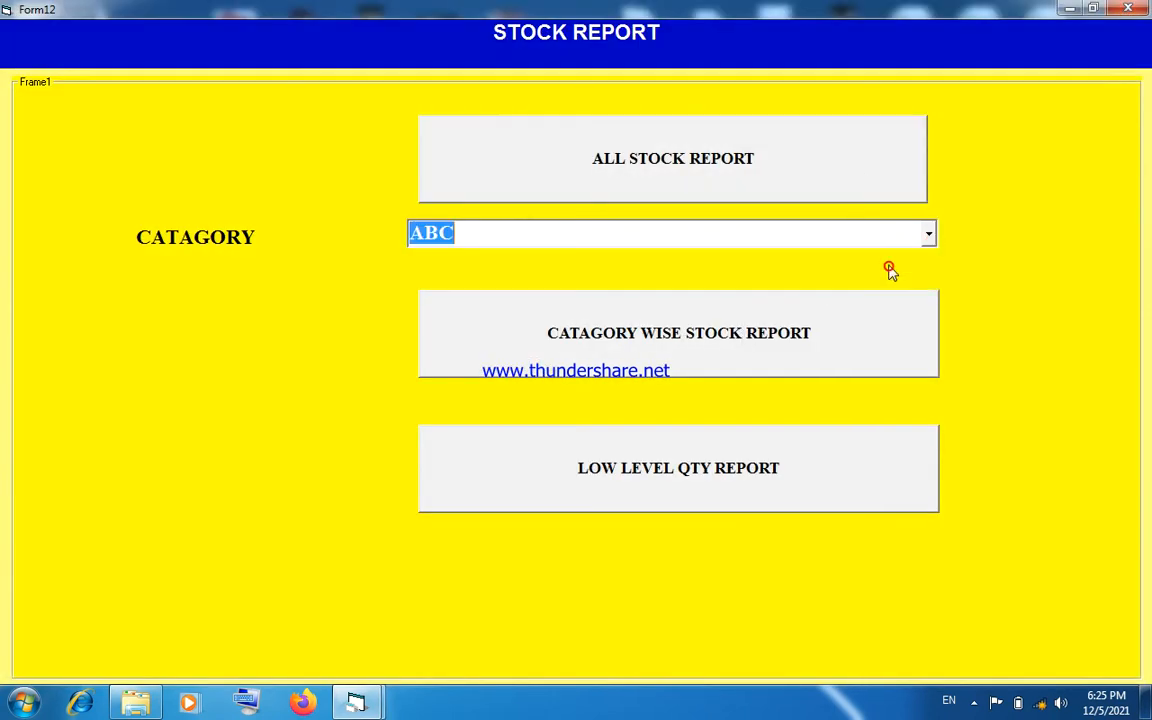
left_click(789, 345)
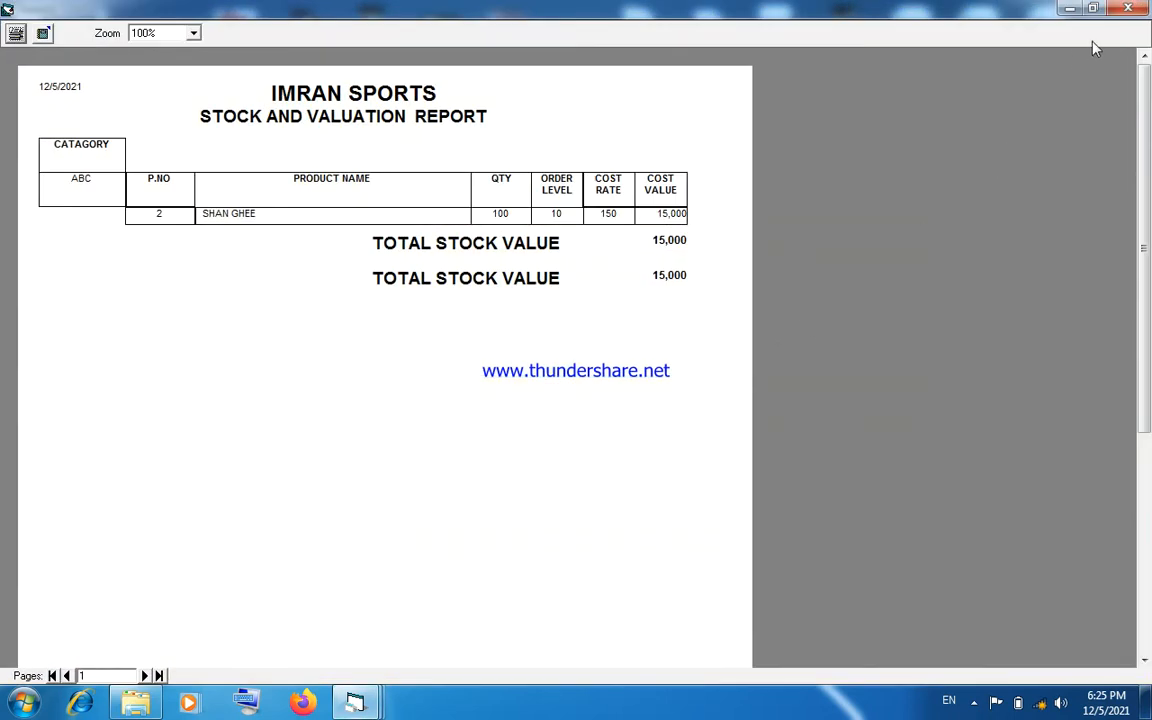
left_click(1128, 8)
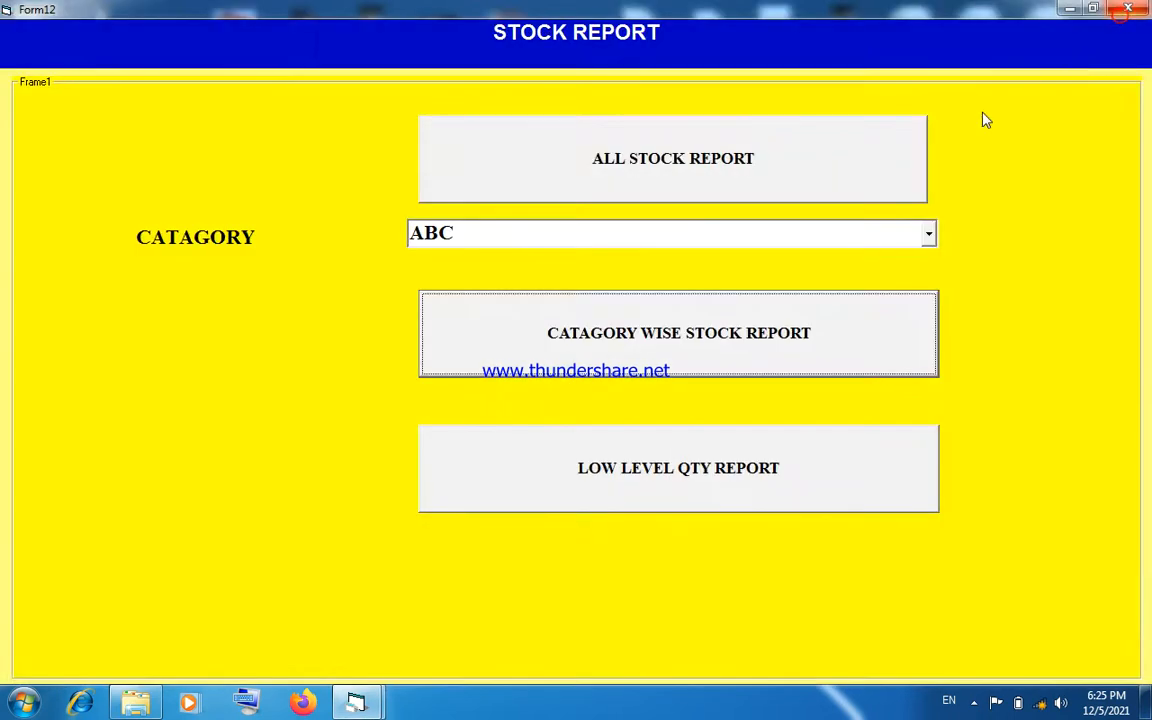
left_click(1127, 9)
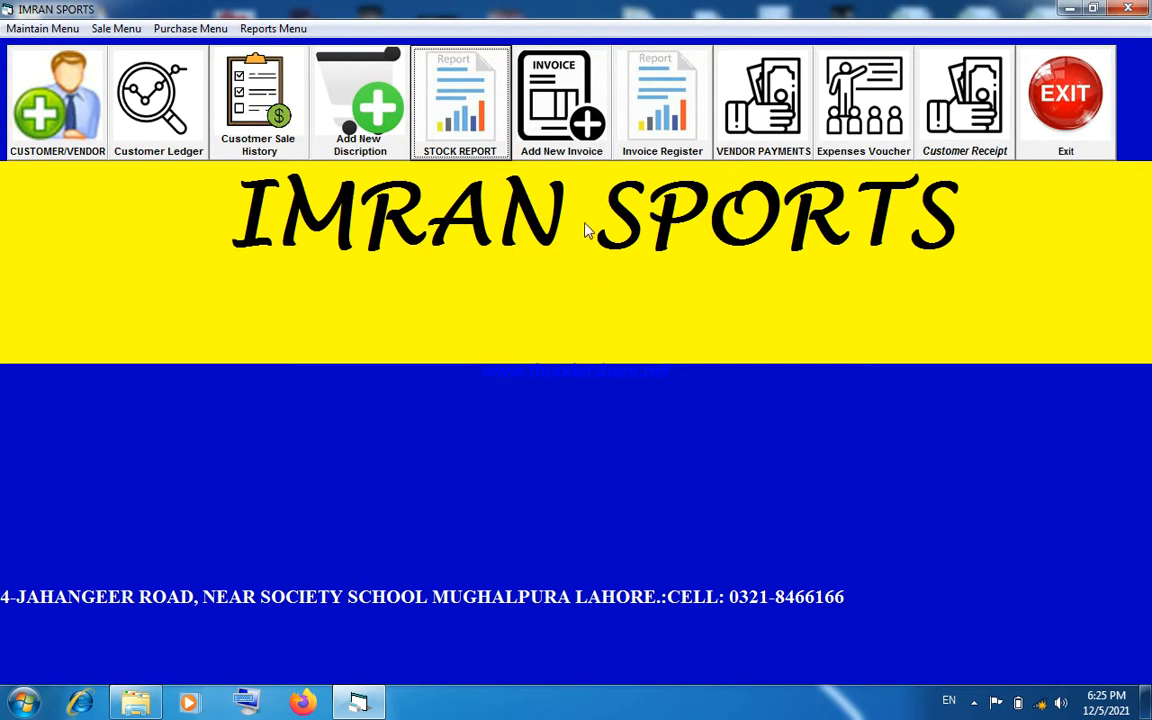
- Start a new sale invoice and choose ASIF TRADERS as its customer through the customer name search
left_click(557, 158)
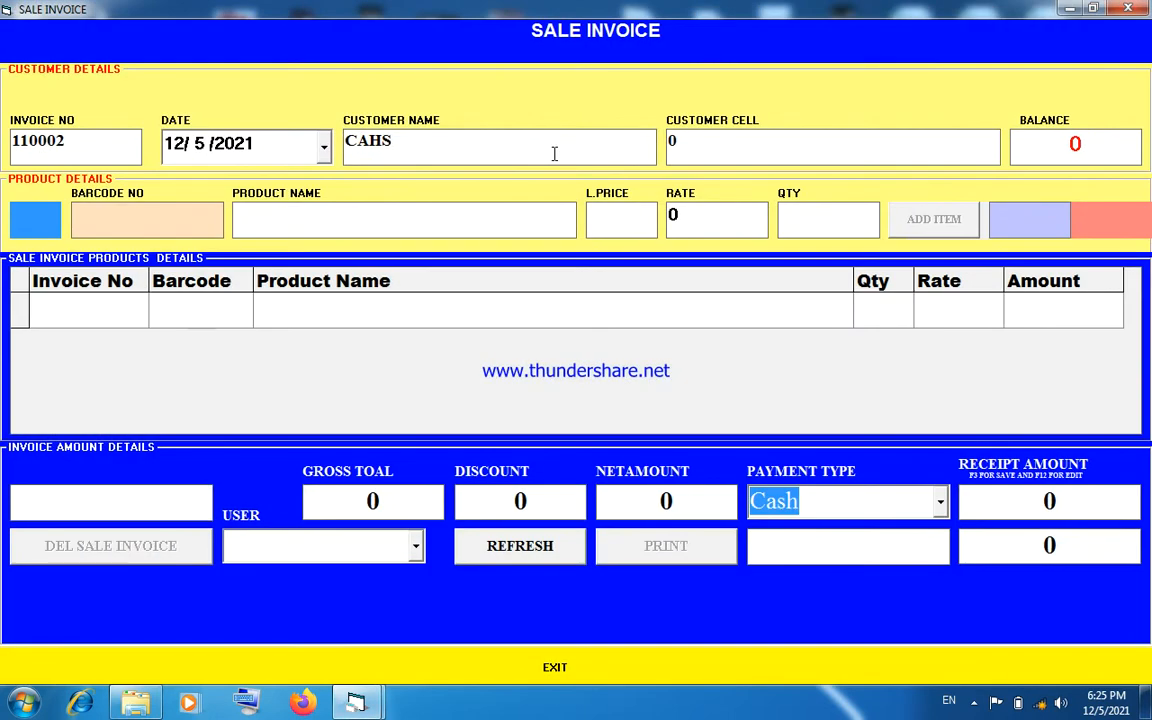
left_click(421, 147)
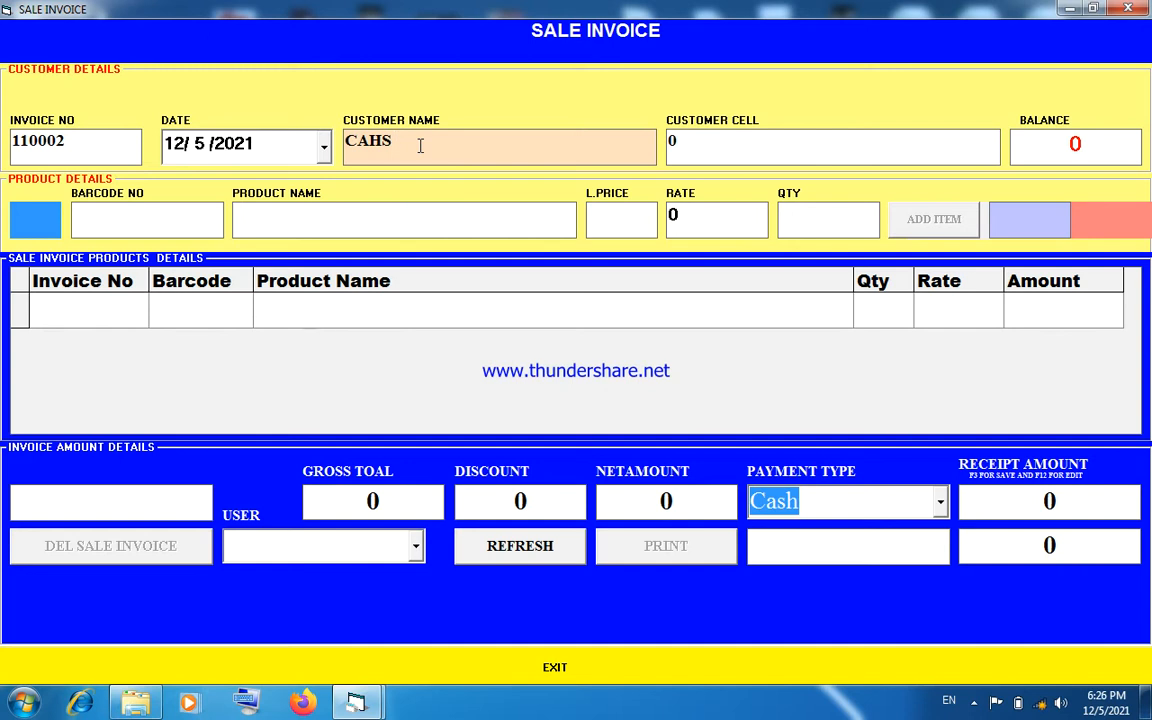
key("F1")
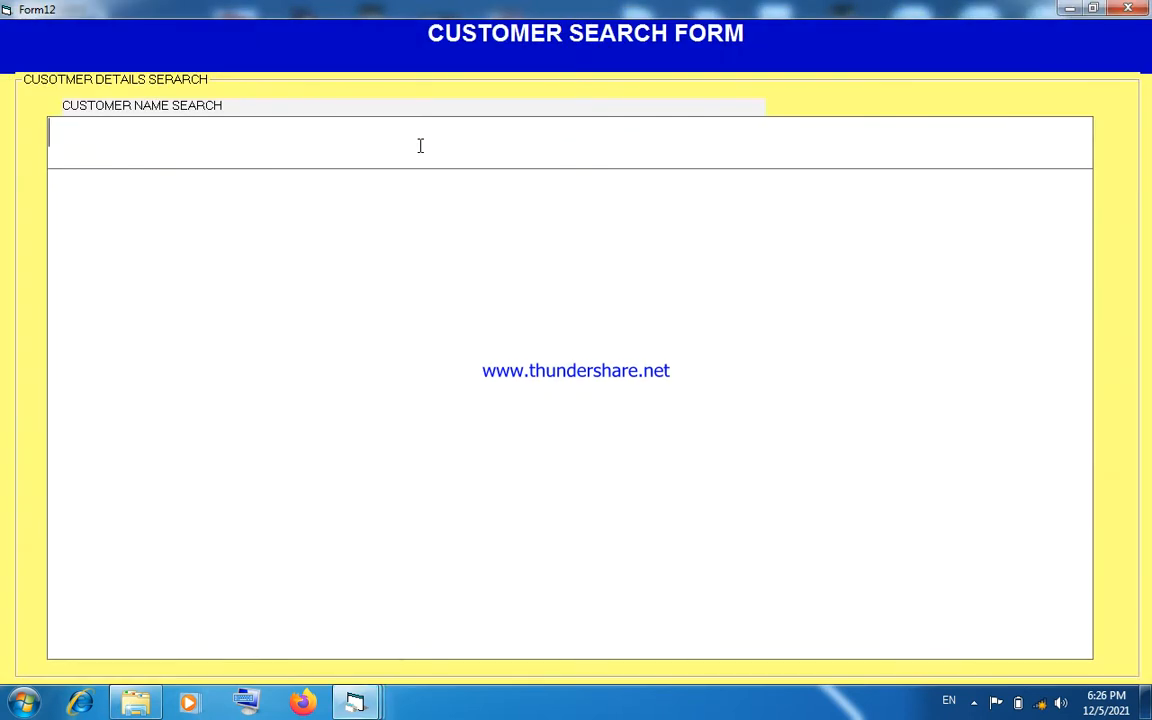
type("A")
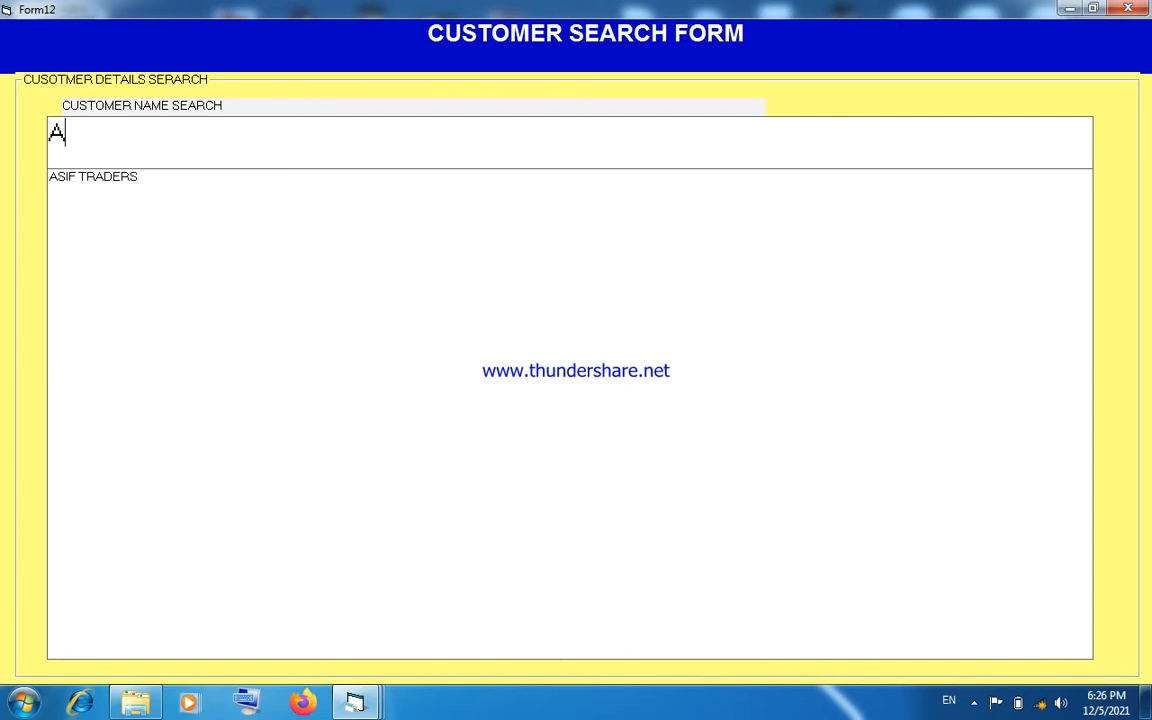
key("BackSpace")
type("B")
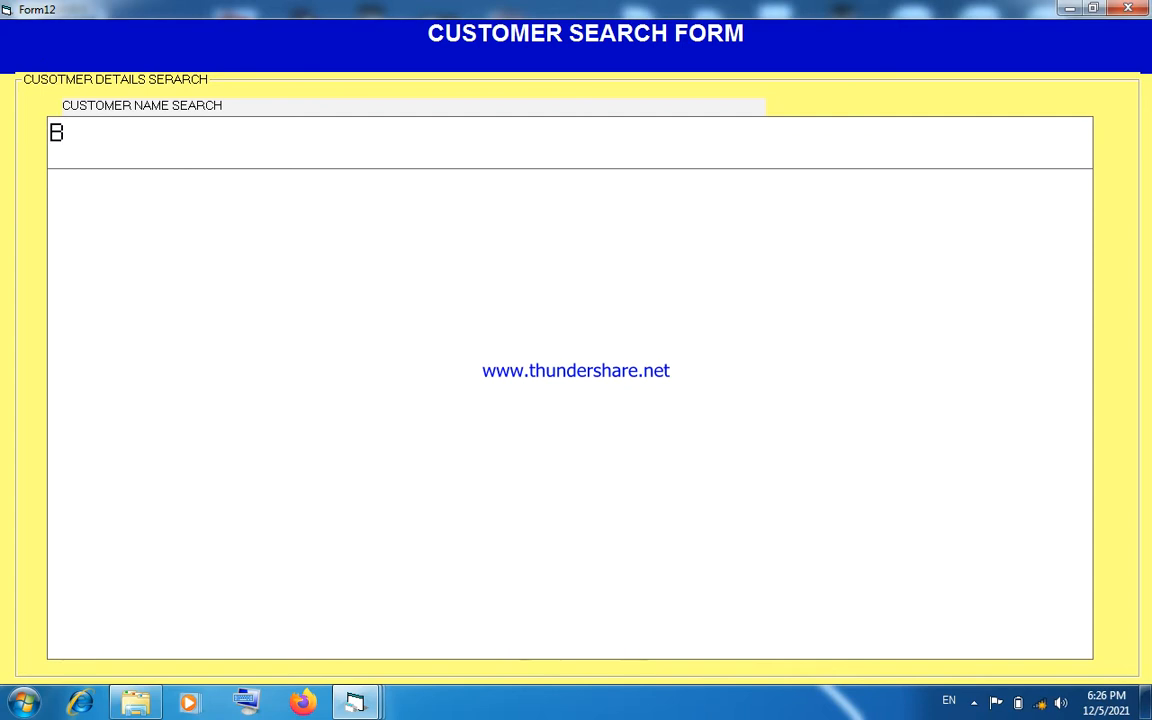
key("BackSpace")
type("C")
key("BackSpace")
type("A")
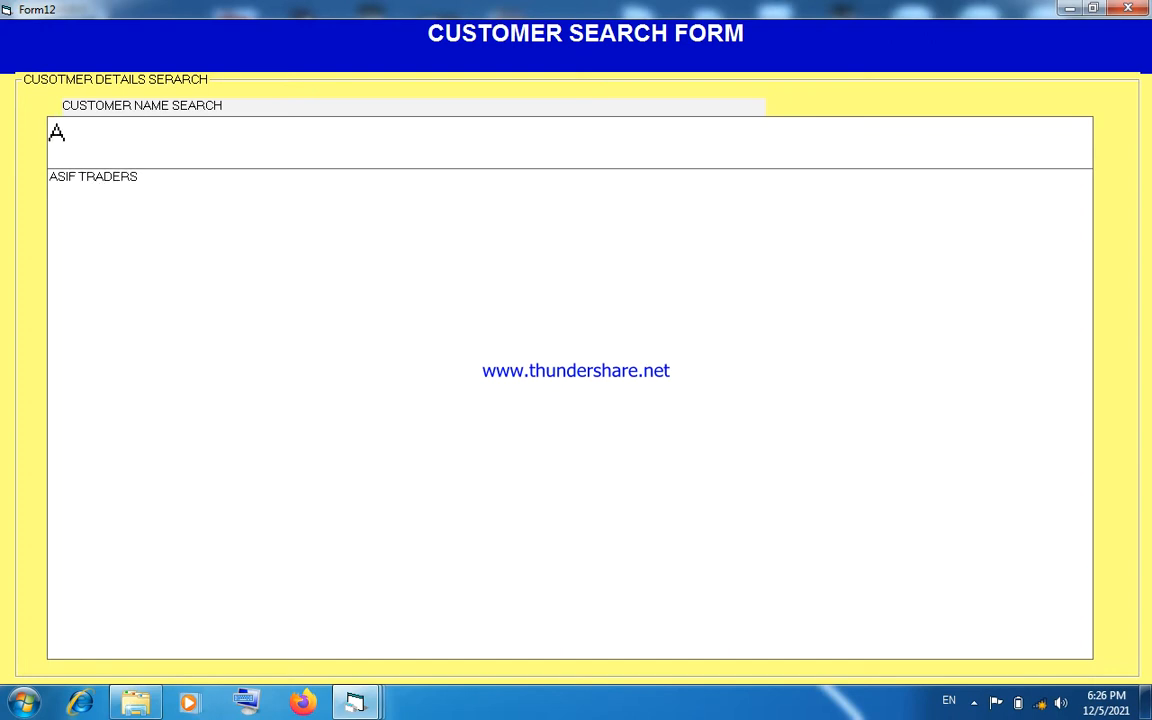
key("Down")
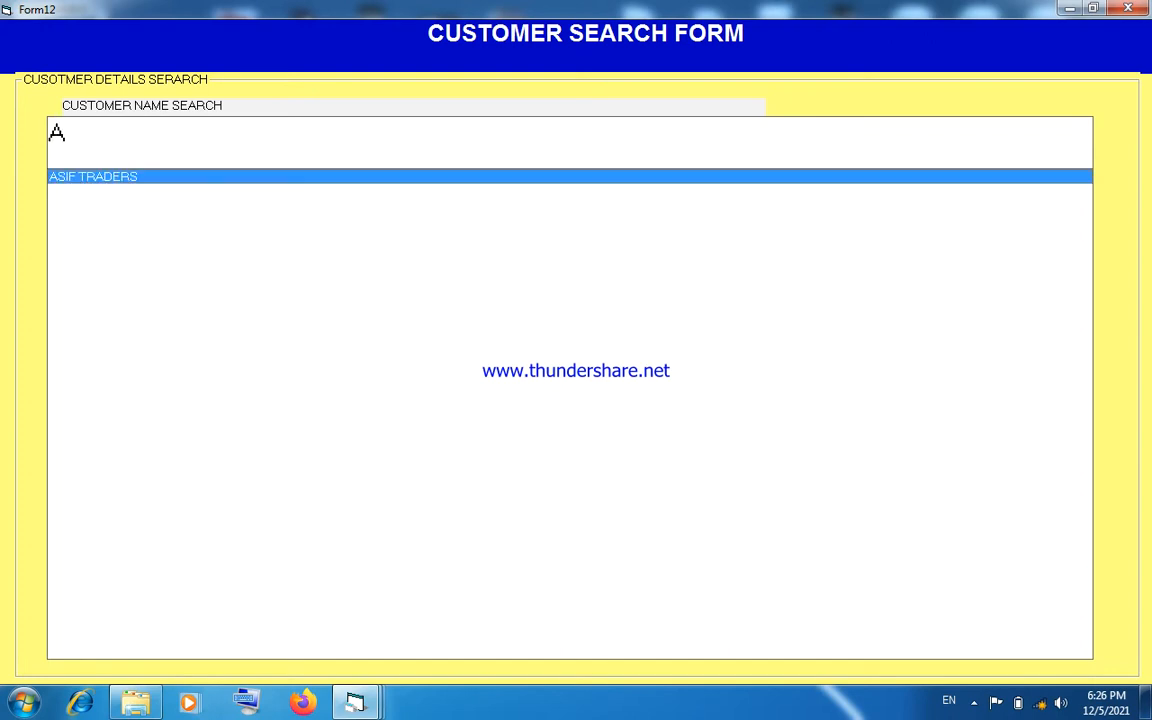
key("Return")
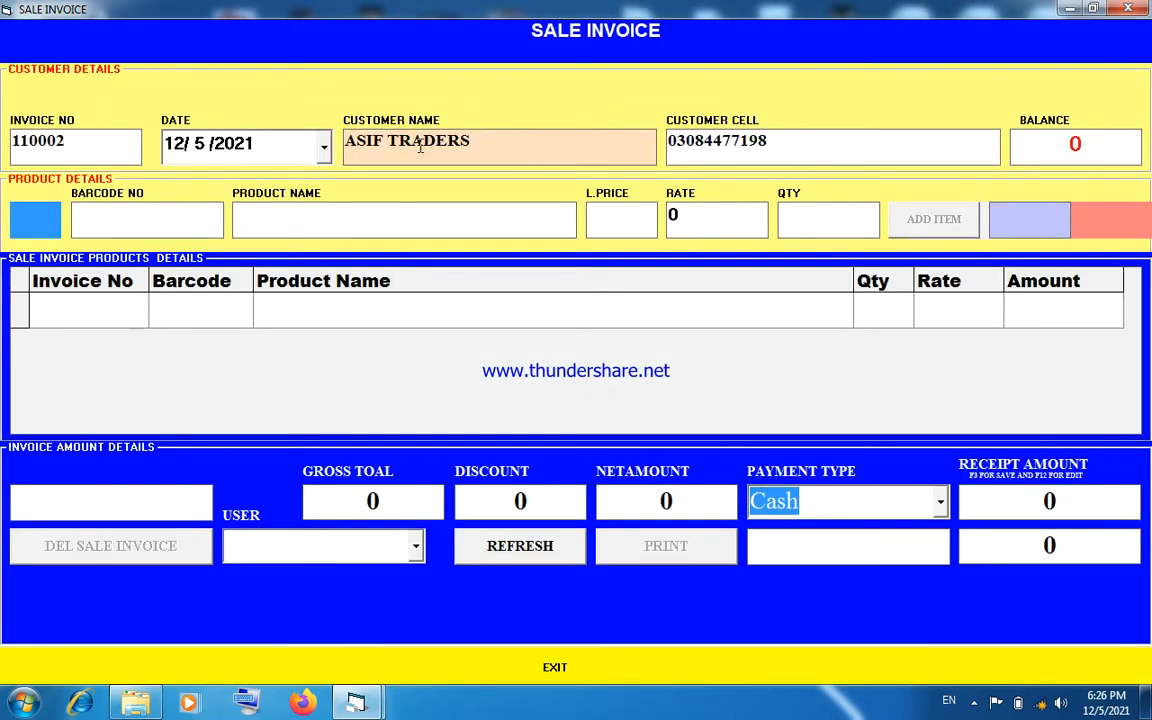
key("Return")
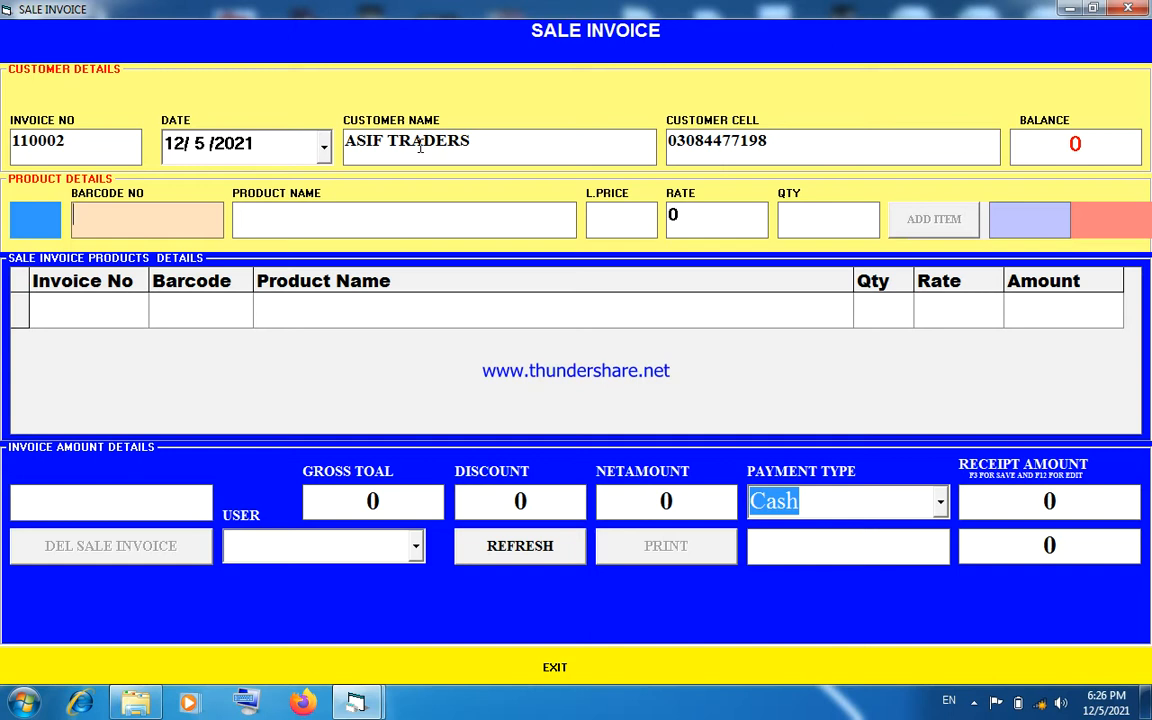
- Enter barcode 2 on the invoice line and pick SHAN GHEE through the product search in category ABC
type("2")
key("Return")
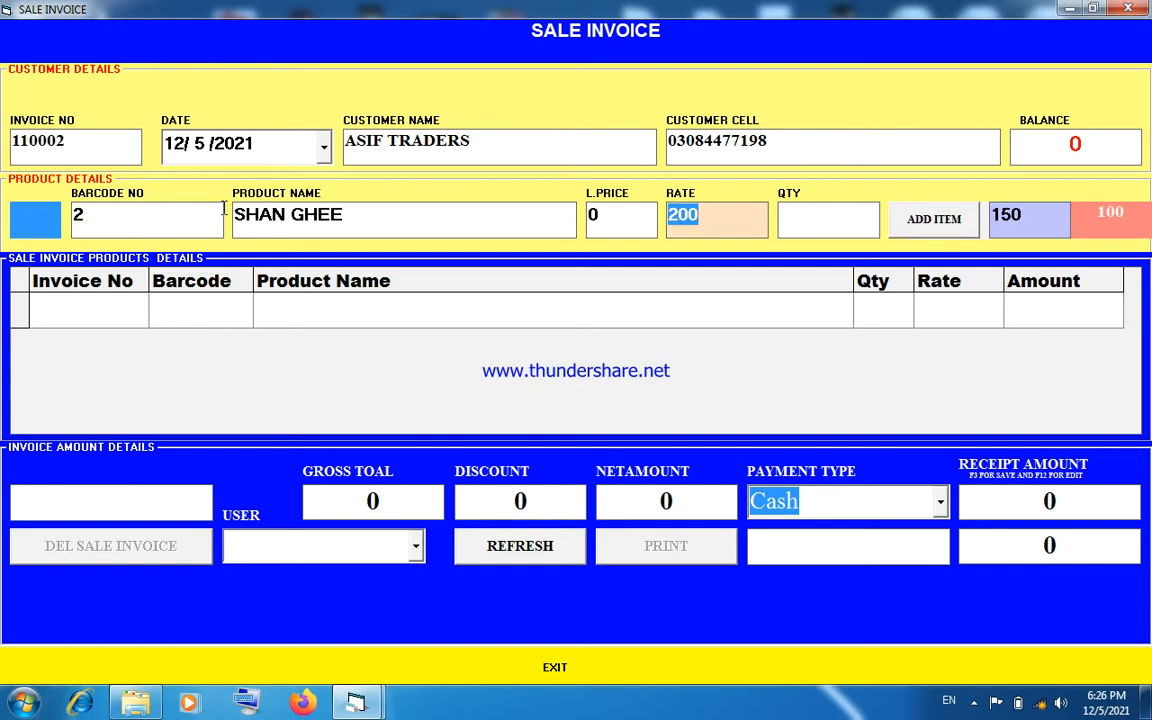
left_click(187, 218)
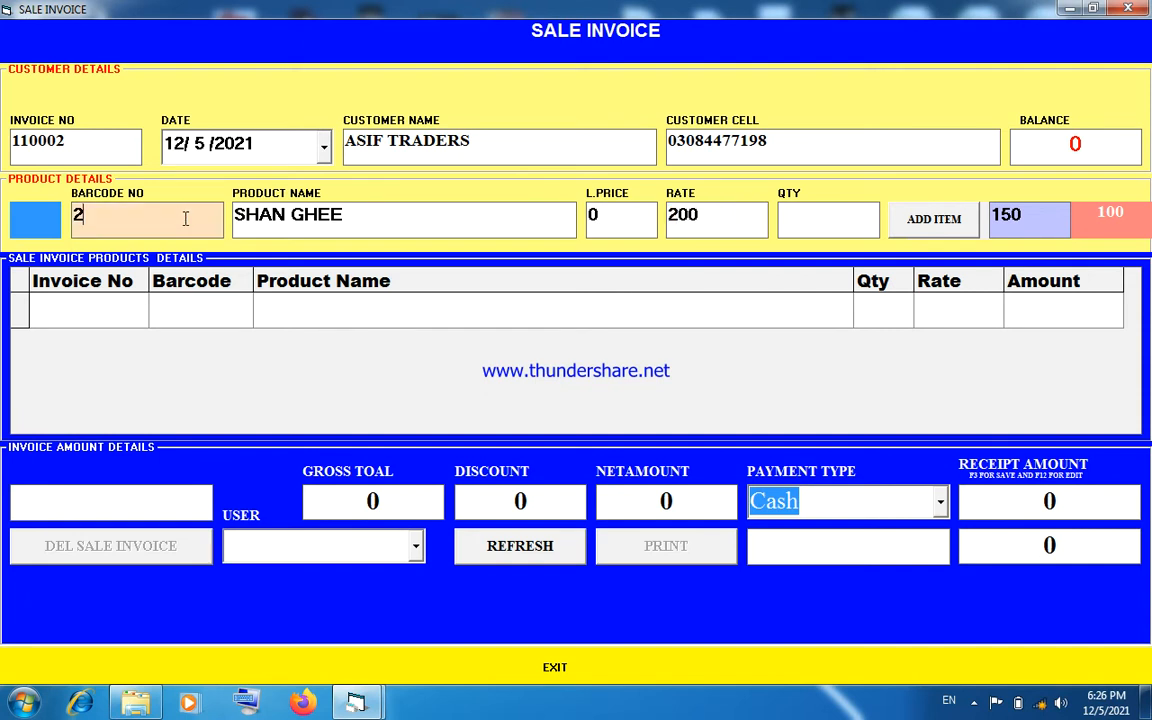
key("F1")
key("Down")
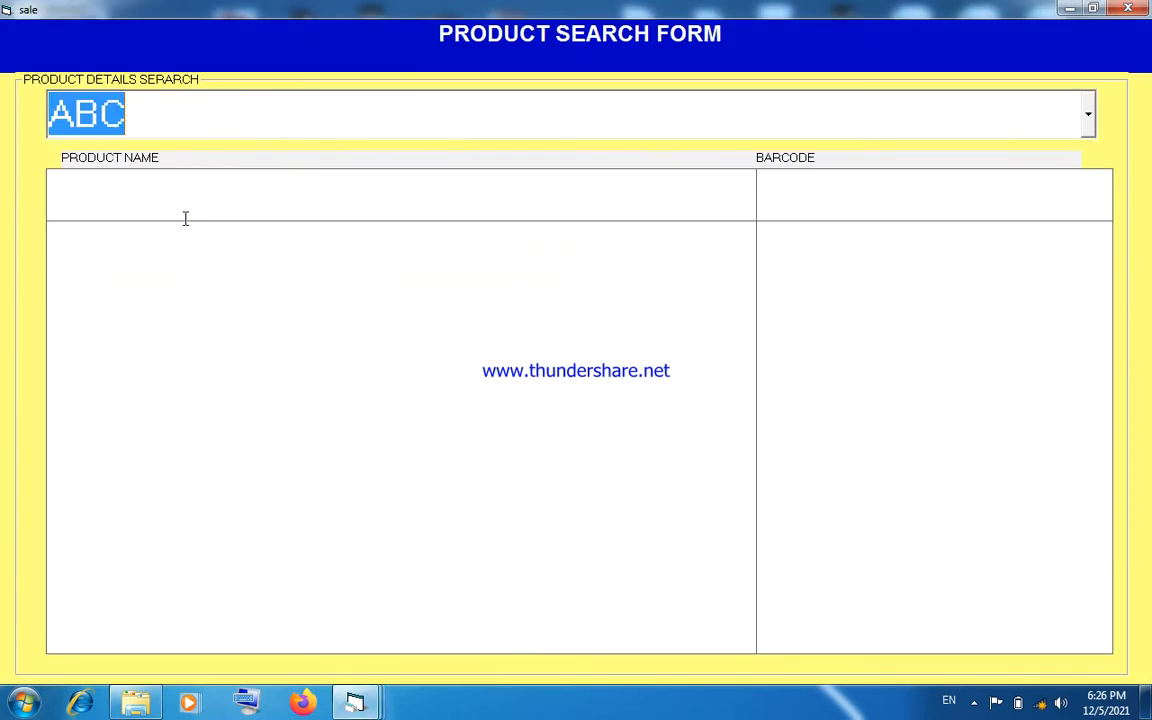
key("Return")
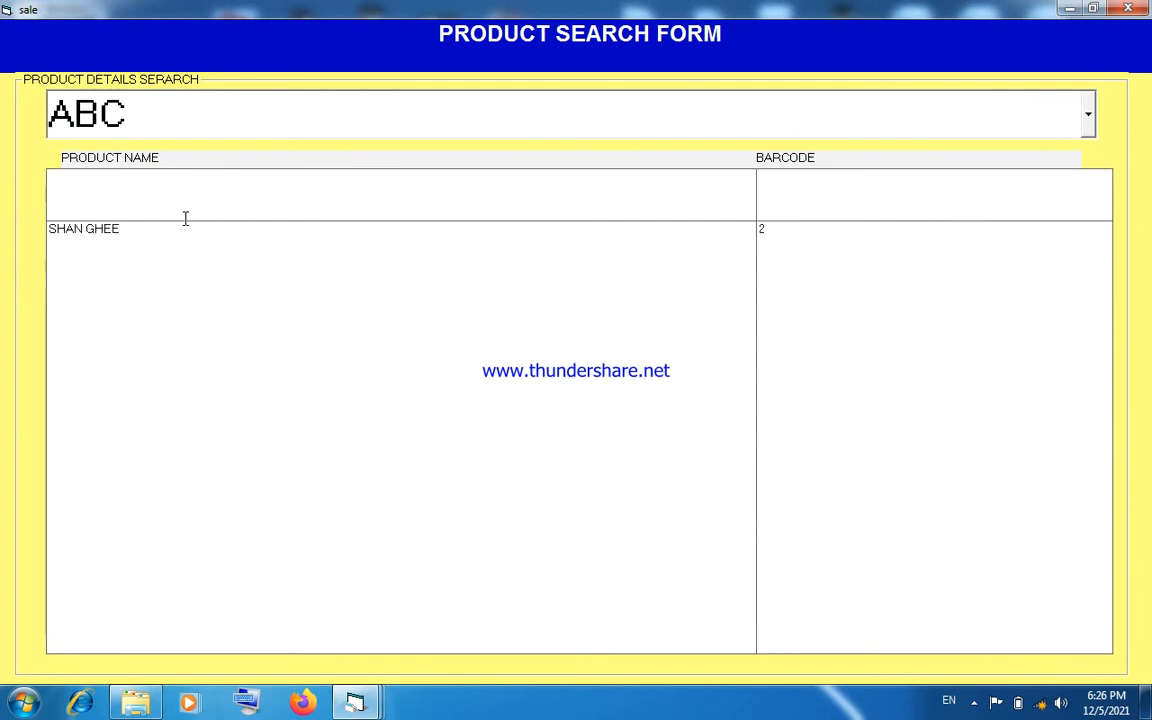
key("Down")
key("Return")
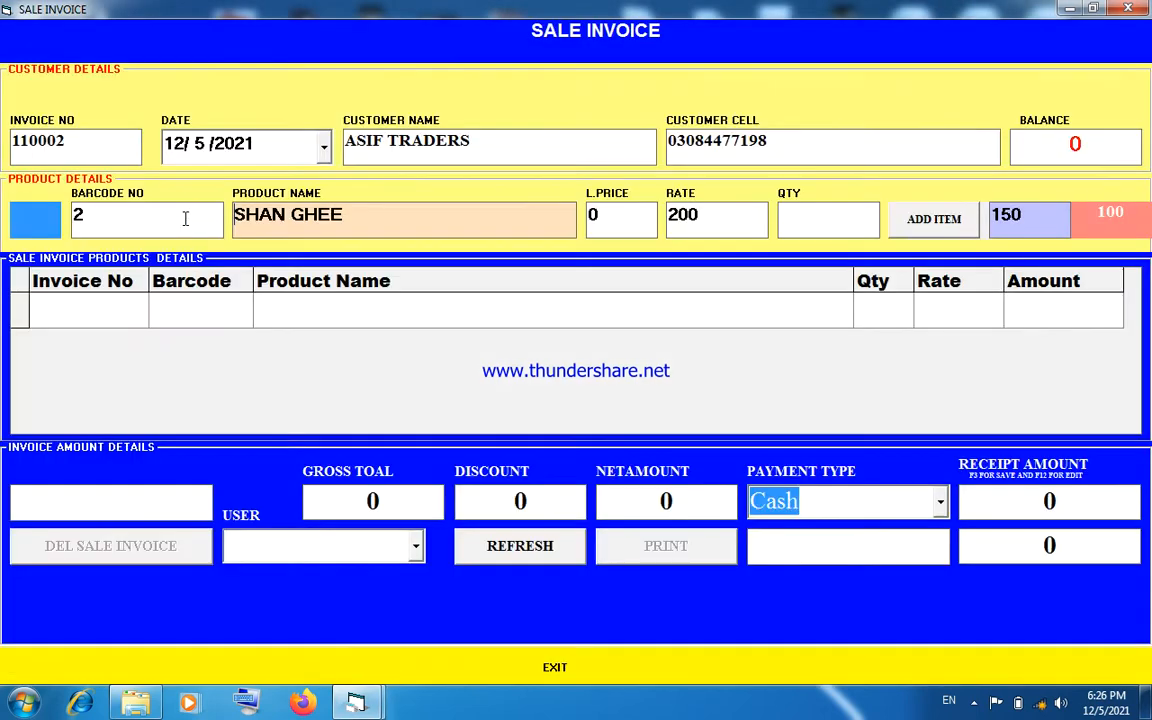
key("Return")
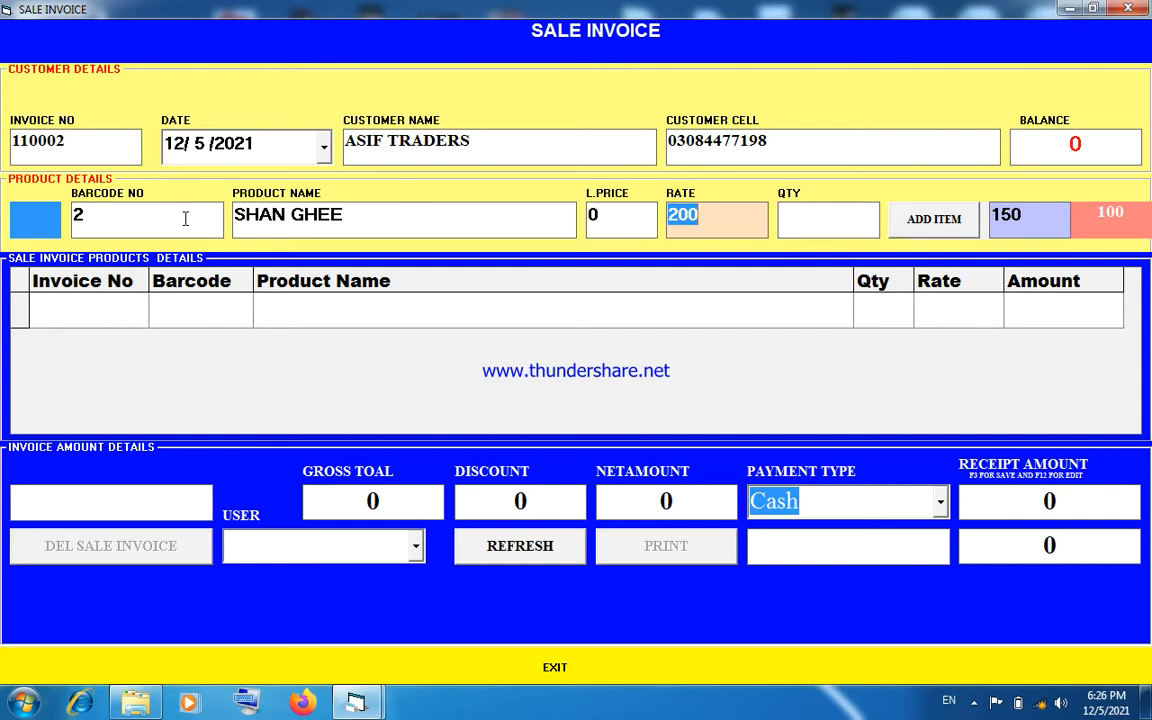
- Set the SHAN GHEE rate to 210 and quantity to 10, and add the item to the invoice
type("210")
key("Return")
type("10")
key("Return")
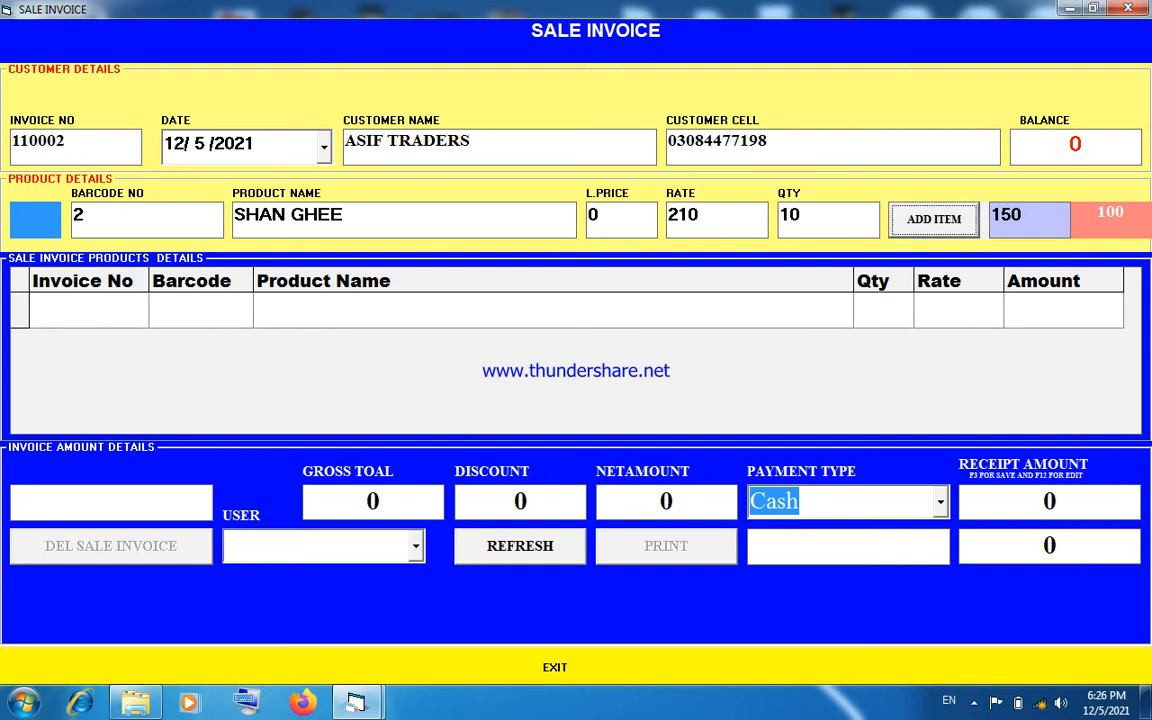
key("Return")
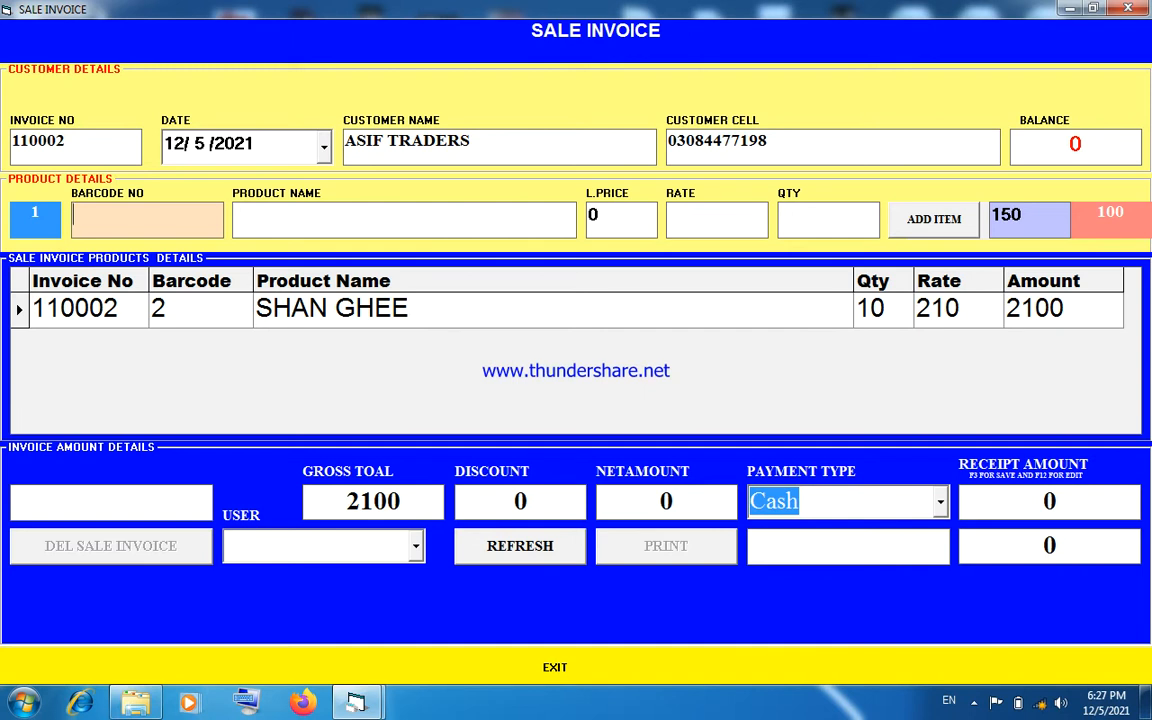
- Finish the item entry and apply a discount of 100 to the invoice
key("Return")
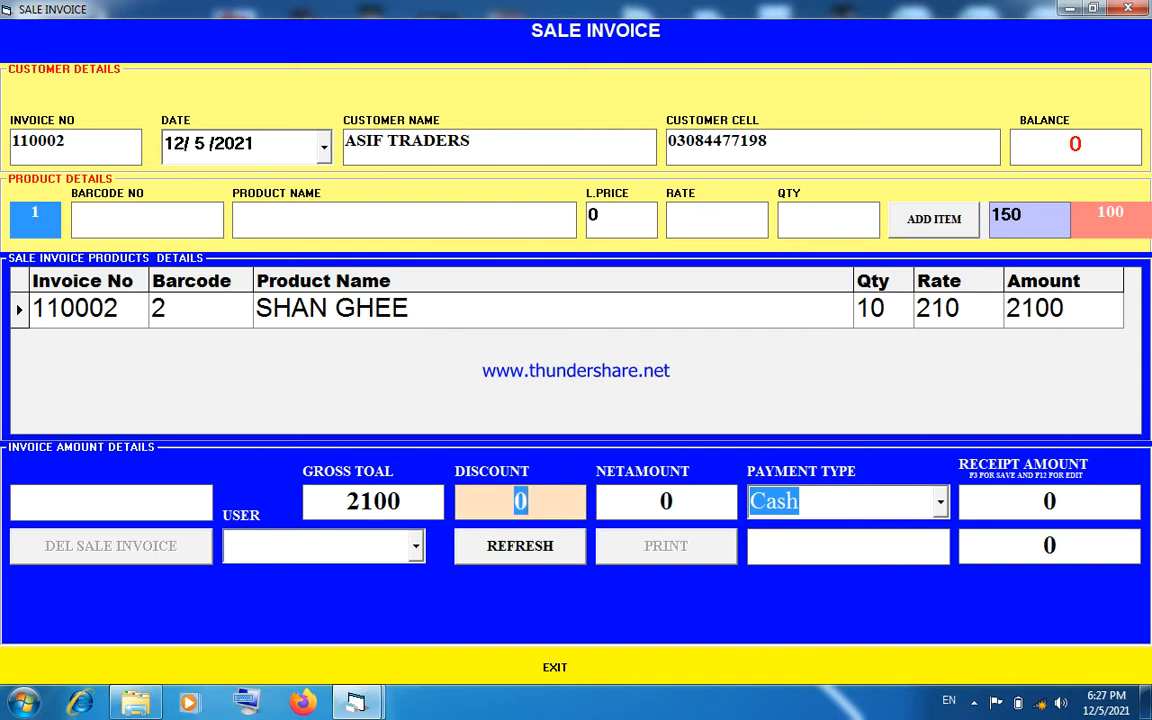
type("100")
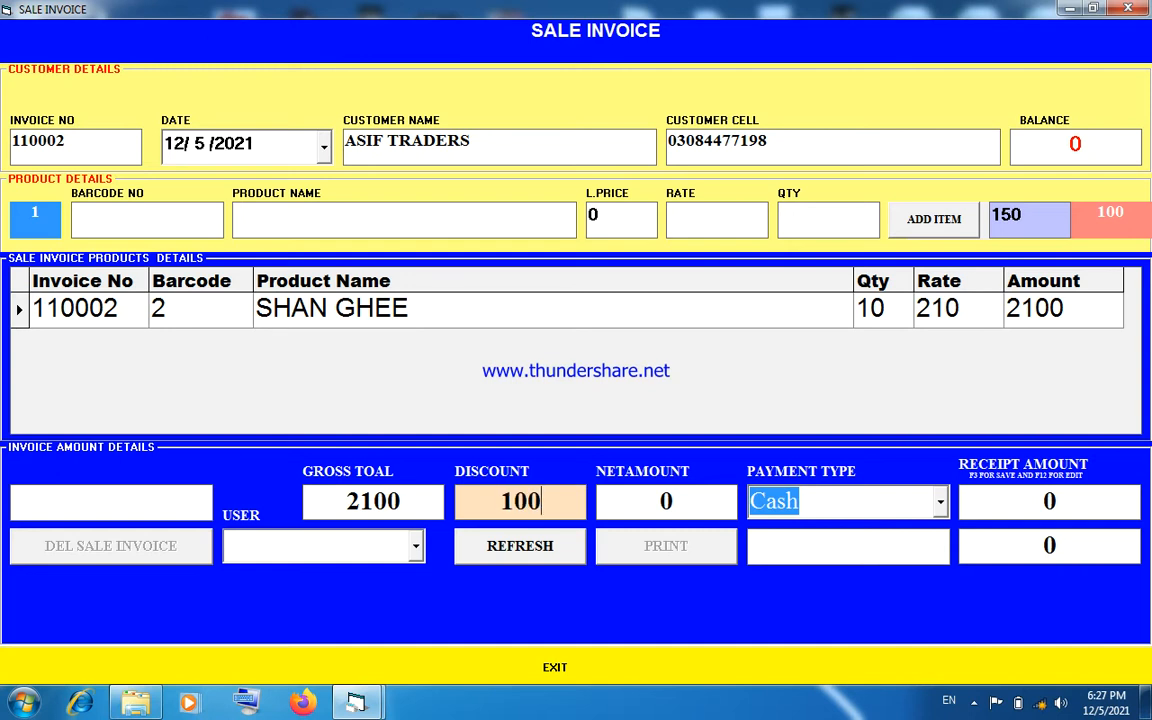
key("Return")
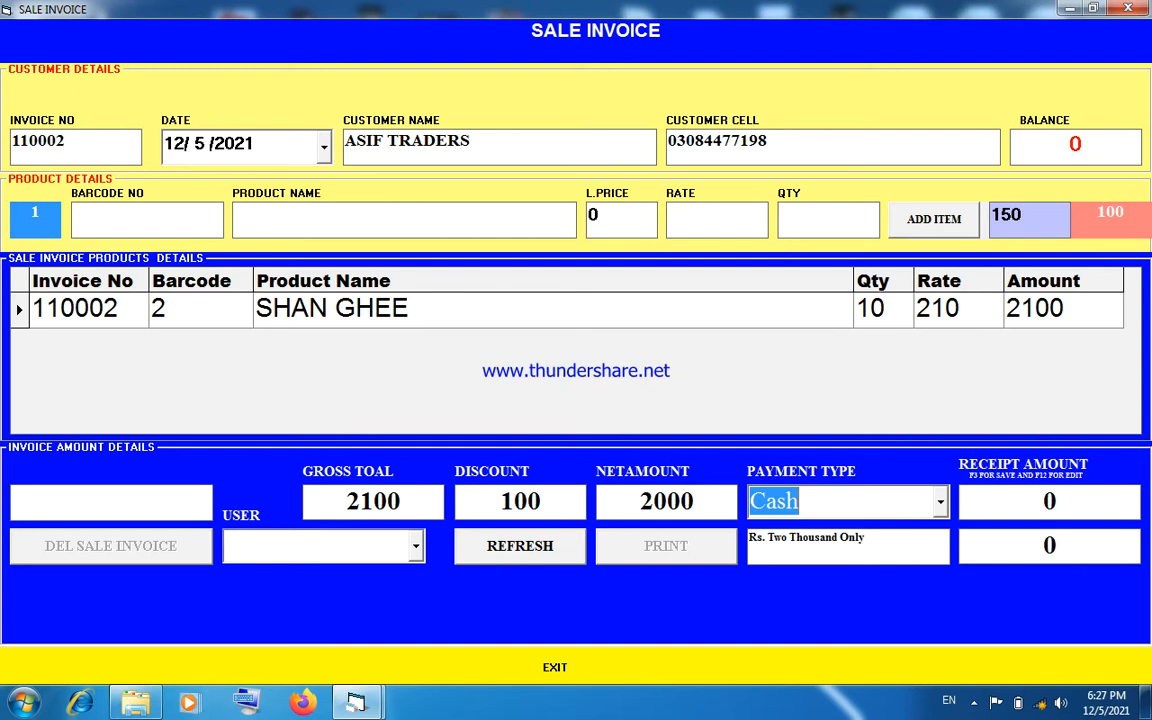
- Set the invoice's payment type to Credit, leave the receipt amount at 0, and save the invoice
key("Down")
key("Down")
key("Up")
key("Up")
key("Down")
key("Down")
key("Down")
key("Down")
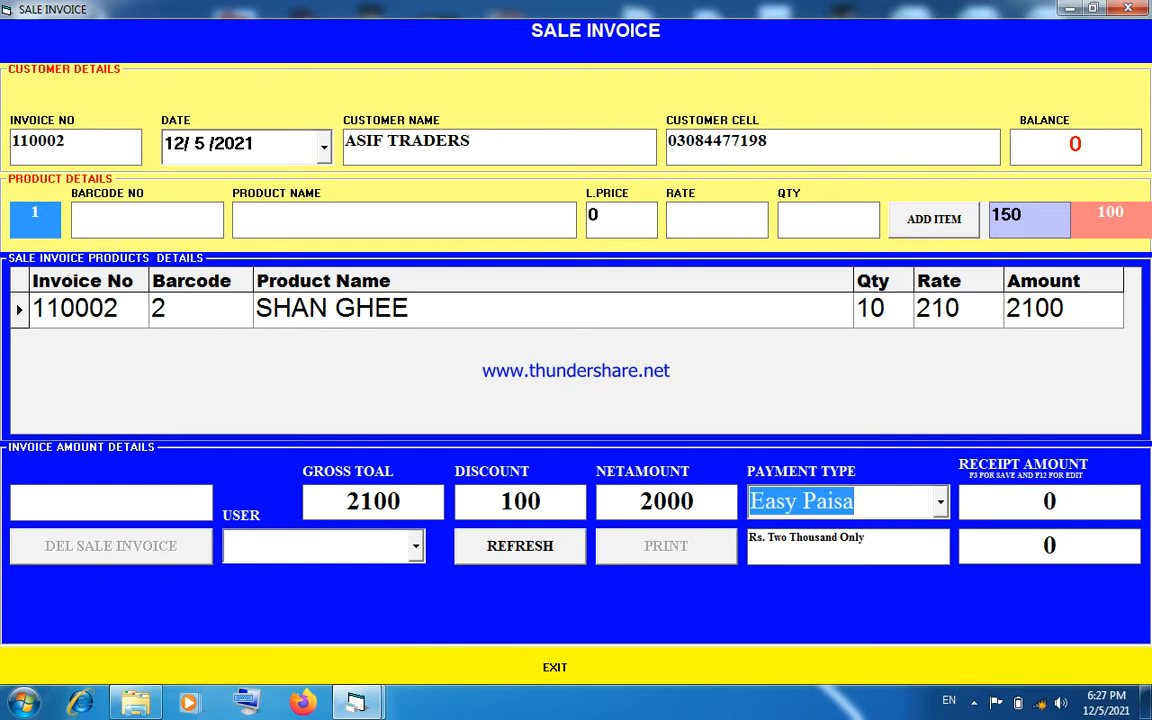
key("Up")
key("Up")
key("Up")
key("Down")
key("Up")
key("Return")
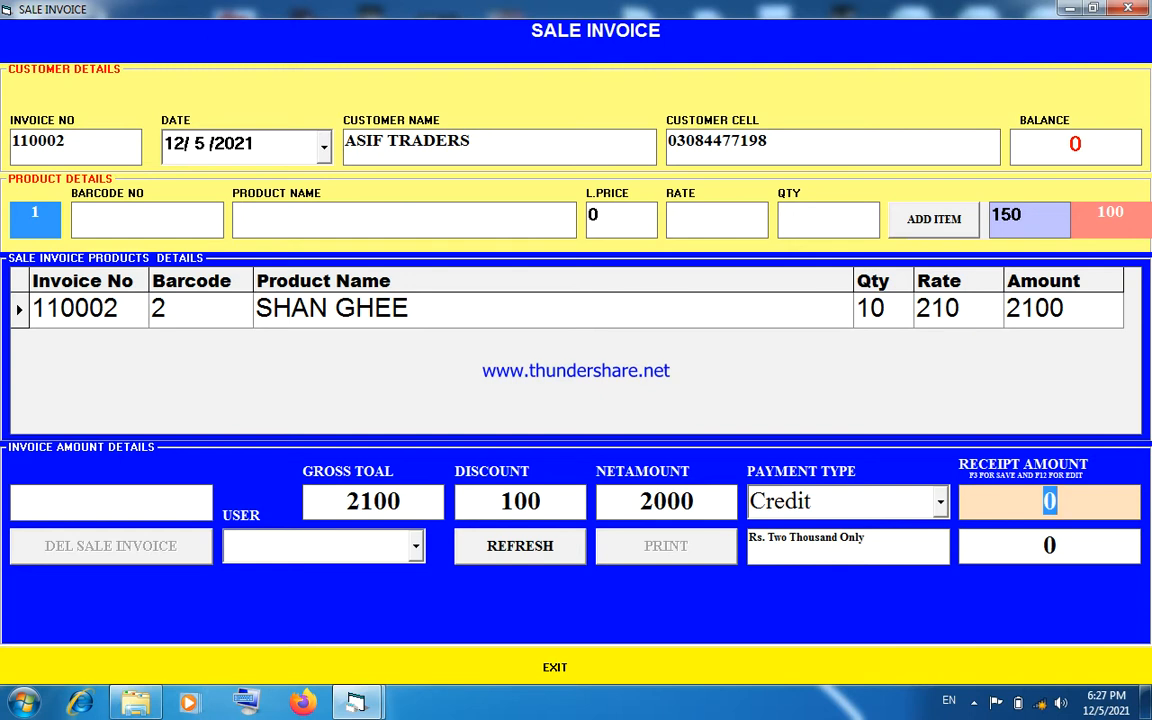
key("F3")
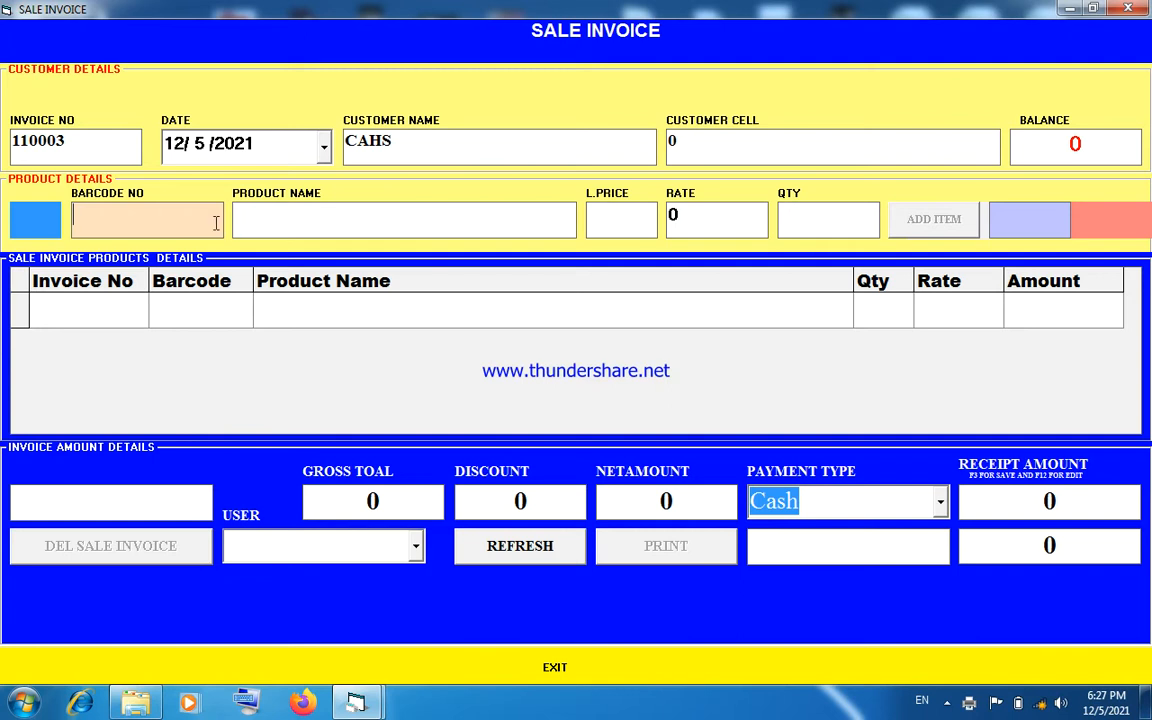
- Recall the saved SHAN GHEE invoice by its invoice number, print it, and close the sale invoice form
left_click(101, 148)
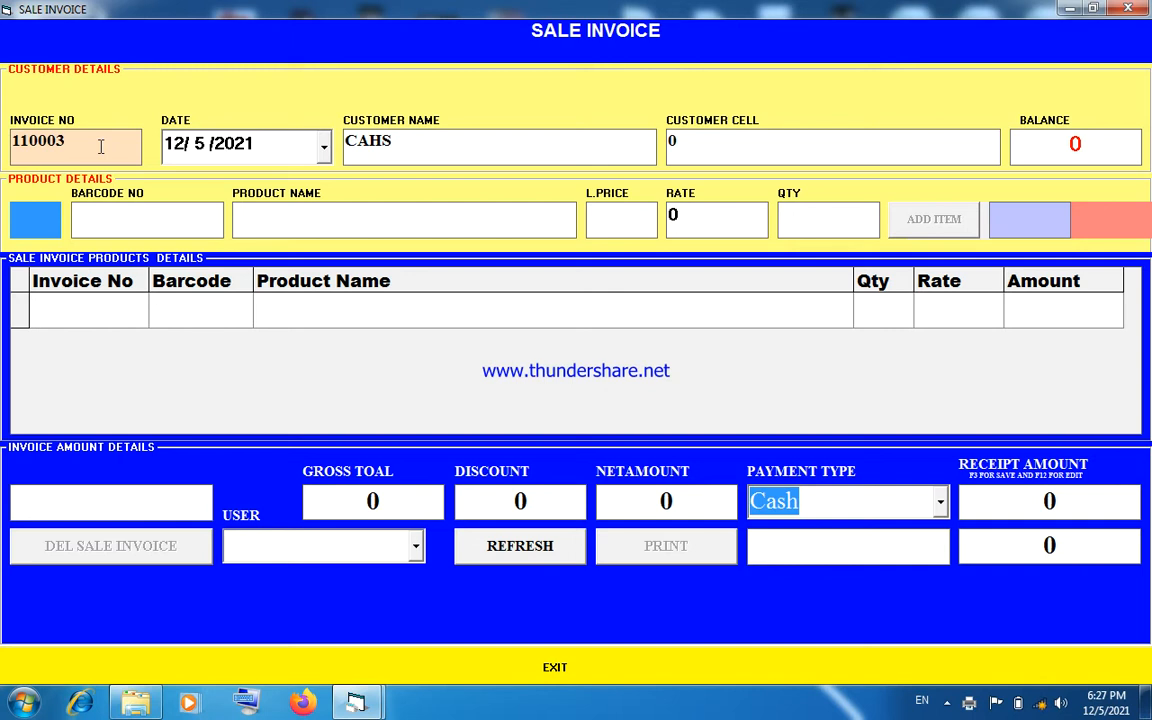
key("BackSpace")
type("2")
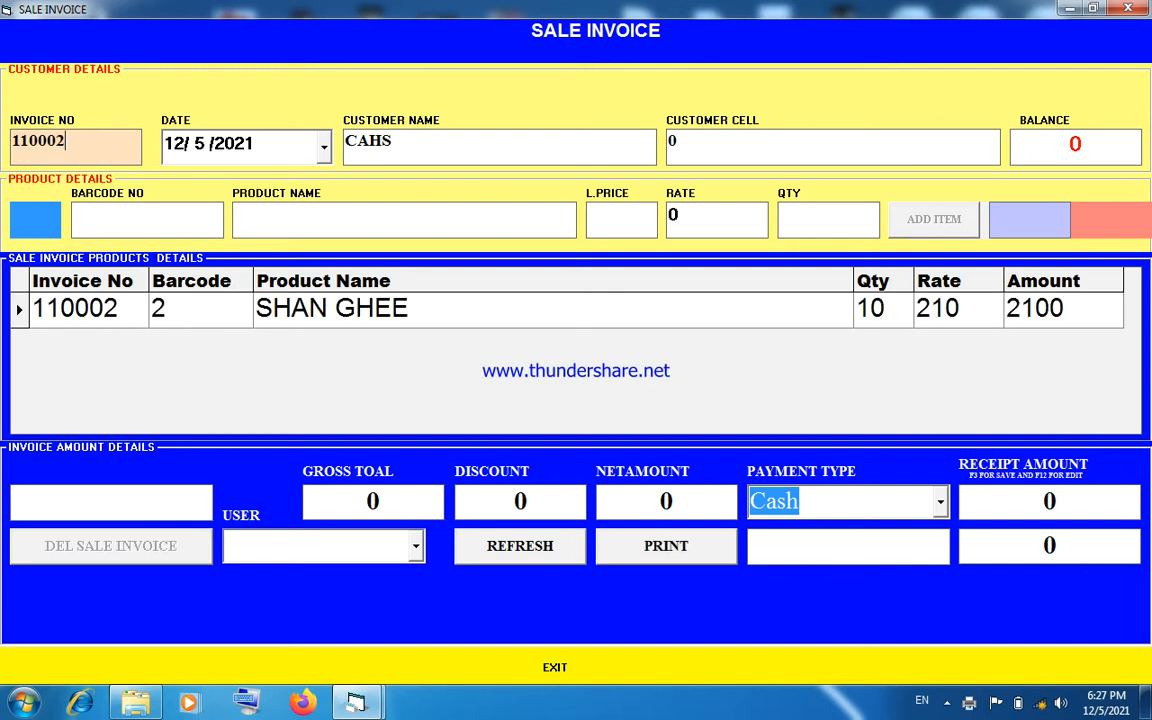
left_click(645, 549)
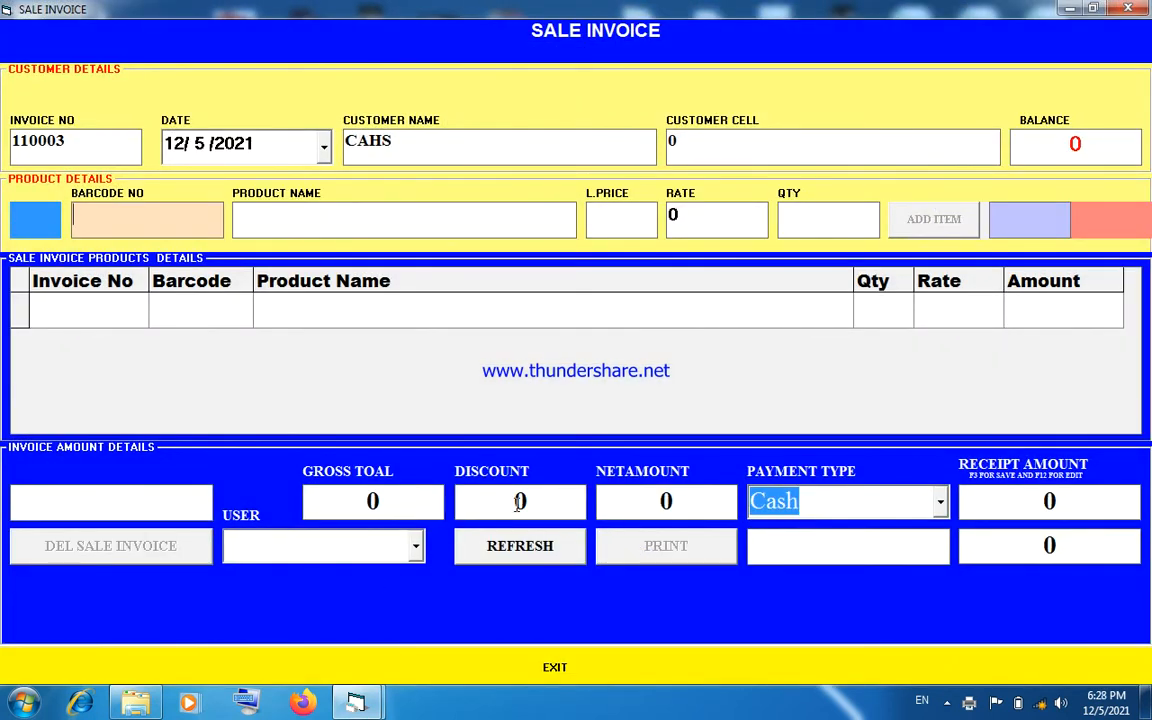
left_click(1131, 10)
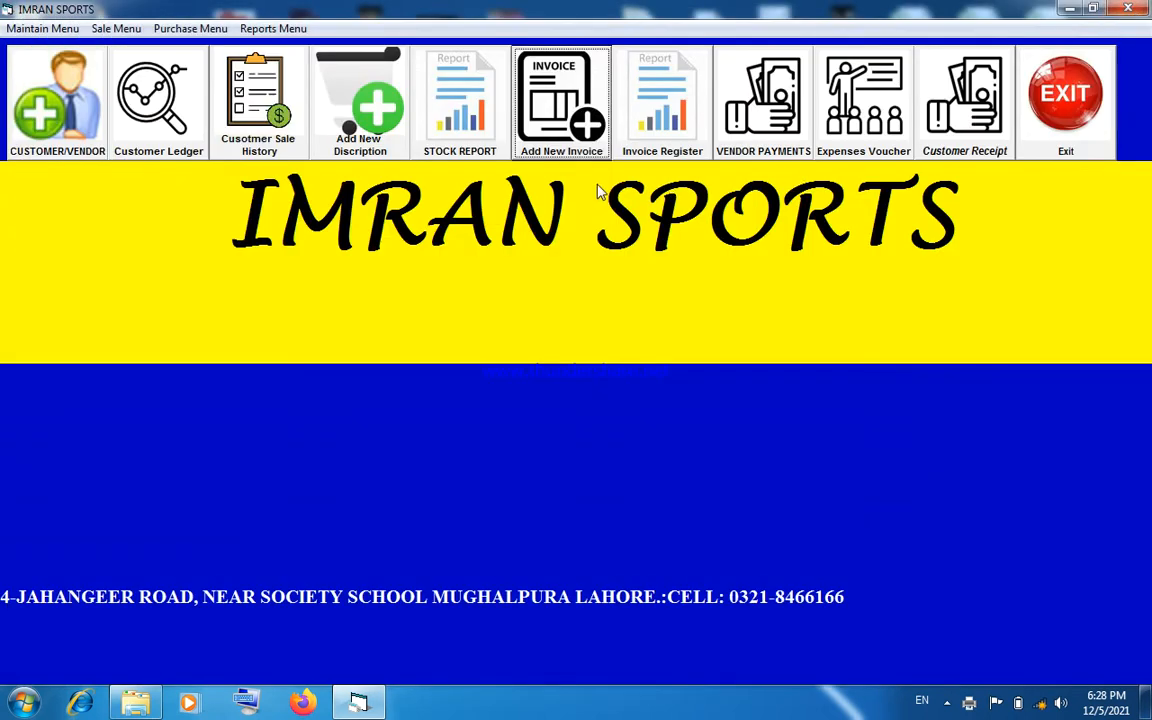
- View the invoice register's invoice summary from 12/1/2021 to 12/5/2021, and close the report
left_click(660, 110)
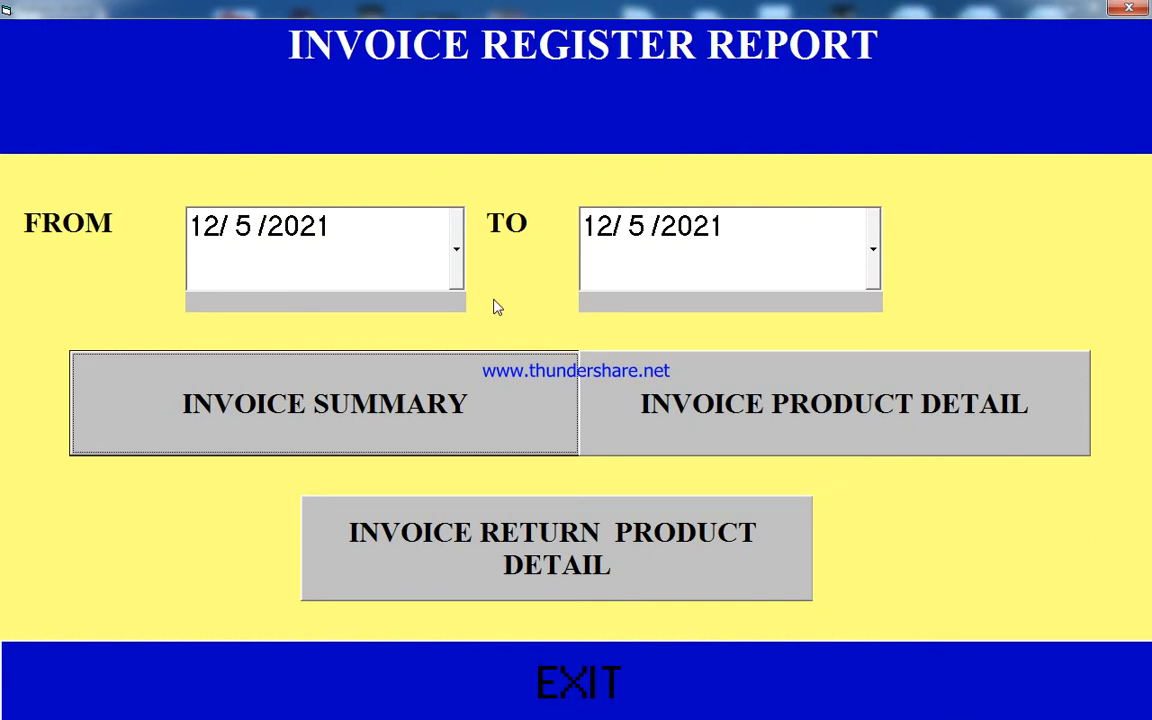
left_click(457, 277)
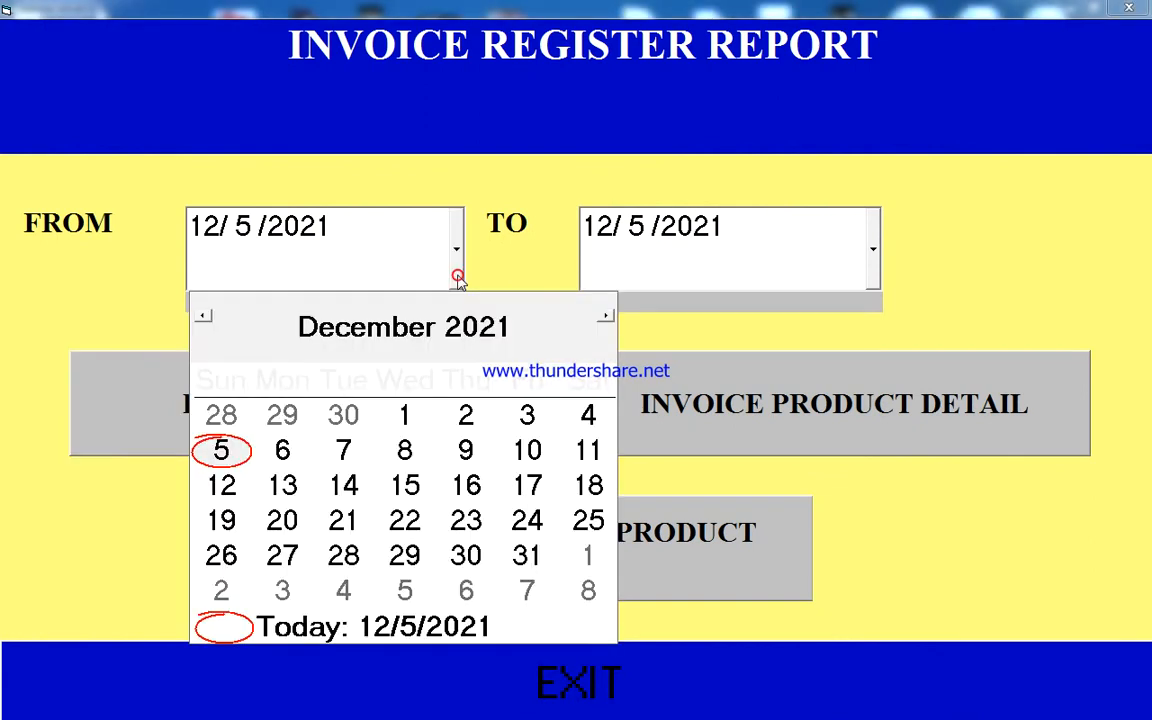
left_click(404, 415)
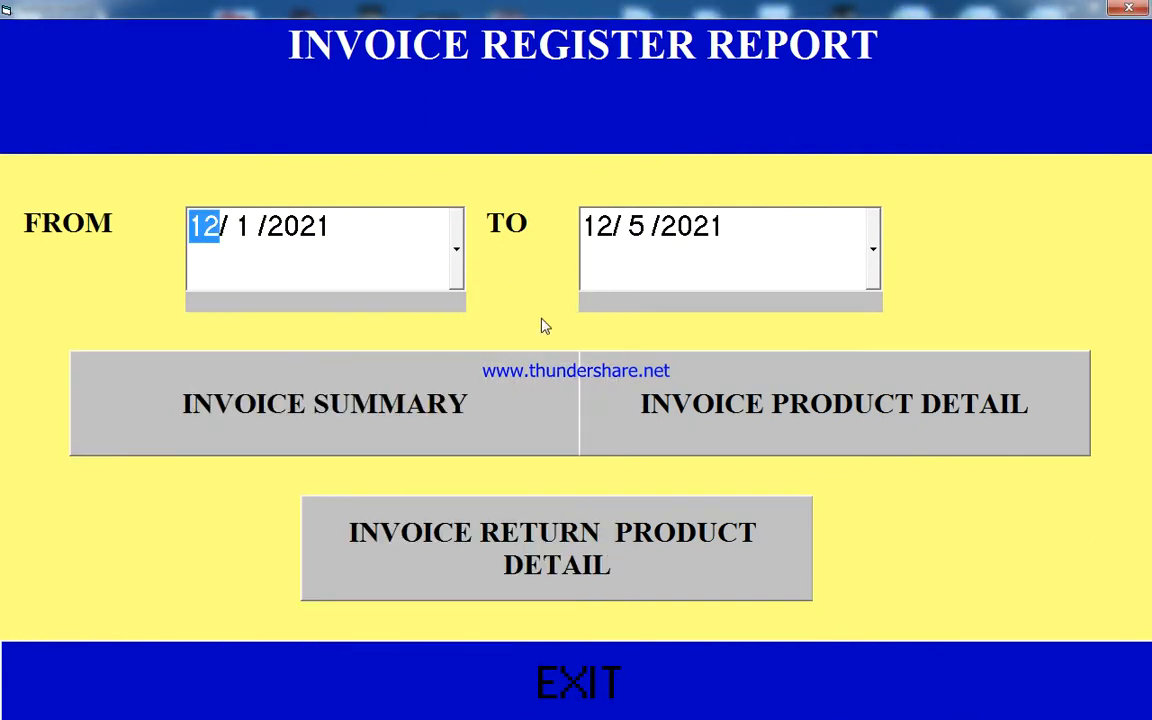
left_click(370, 415)
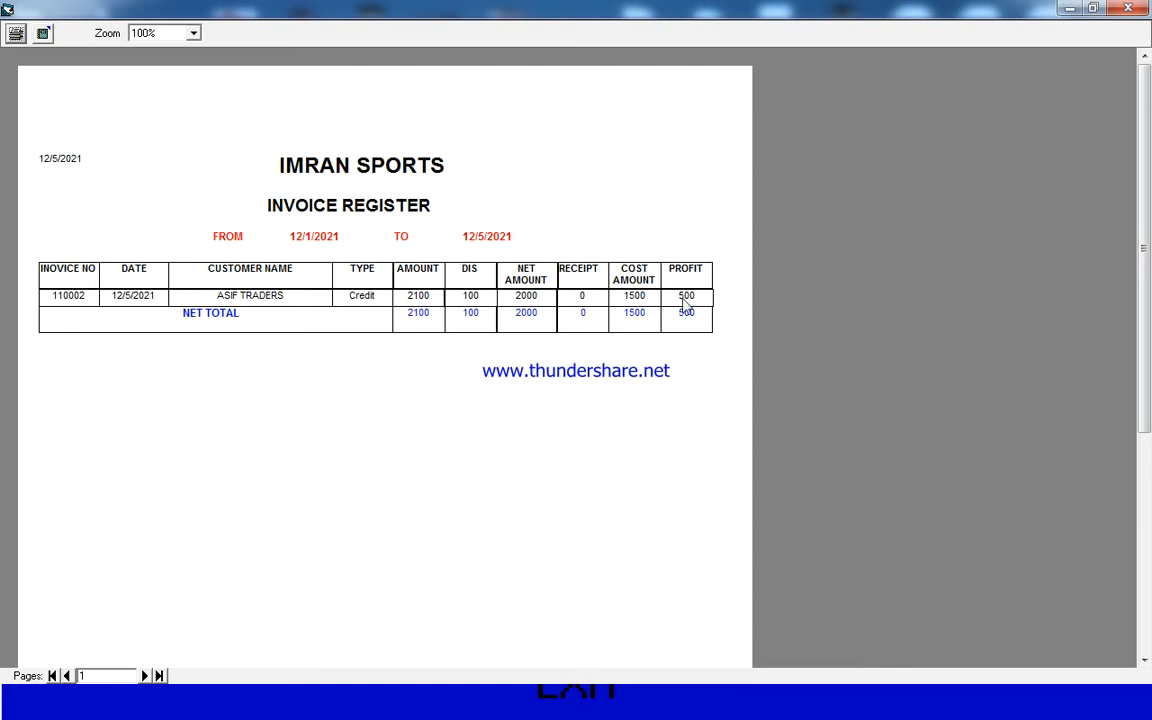
left_click(1125, 10)
- View the invoice product detail and invoice return product detail reports for the same period, and close the invoice register
left_click(730, 400)
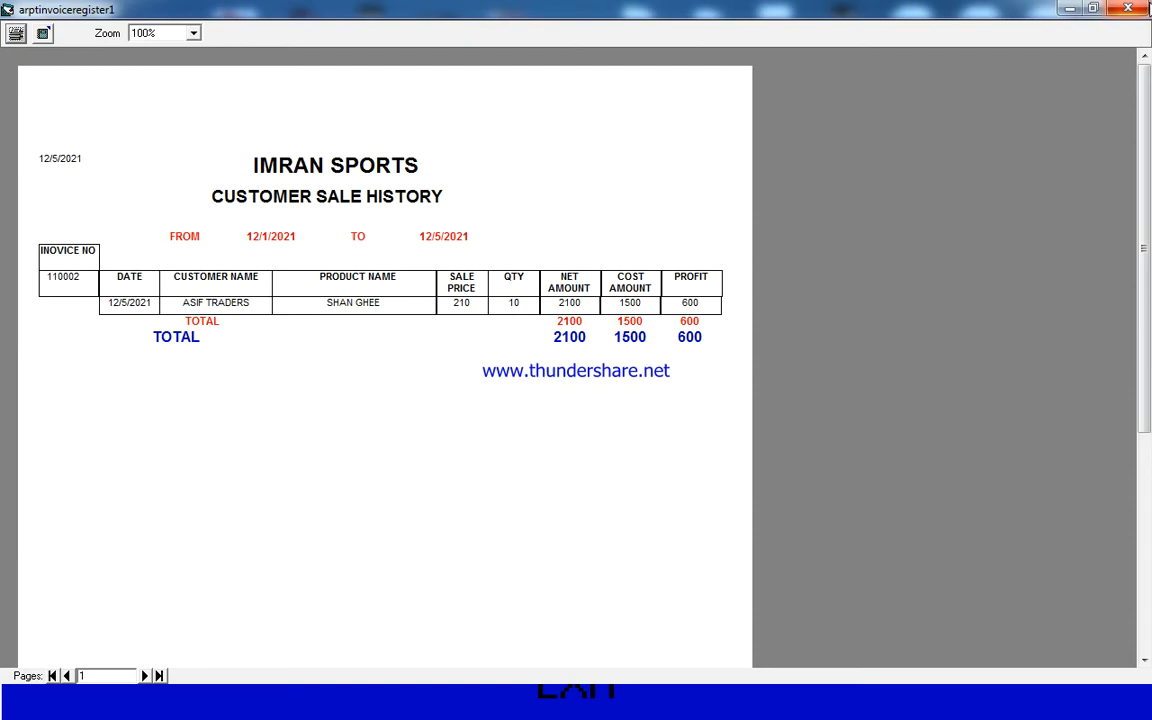
left_click(1137, 9)
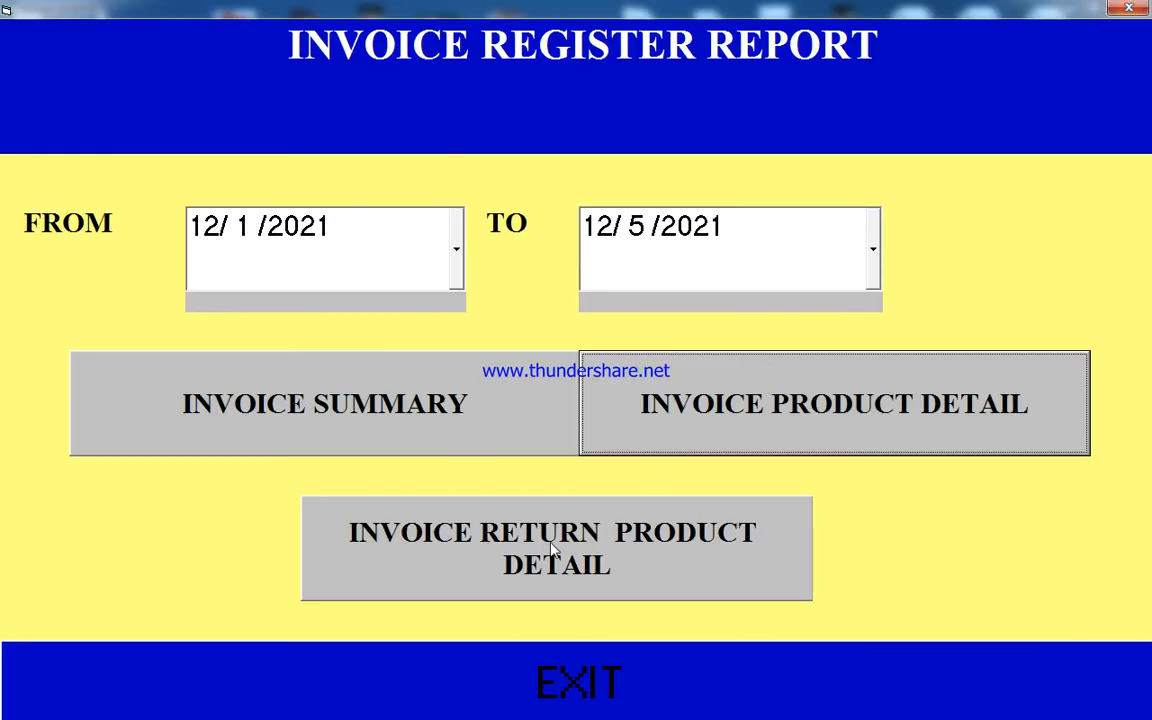
left_click(536, 565)
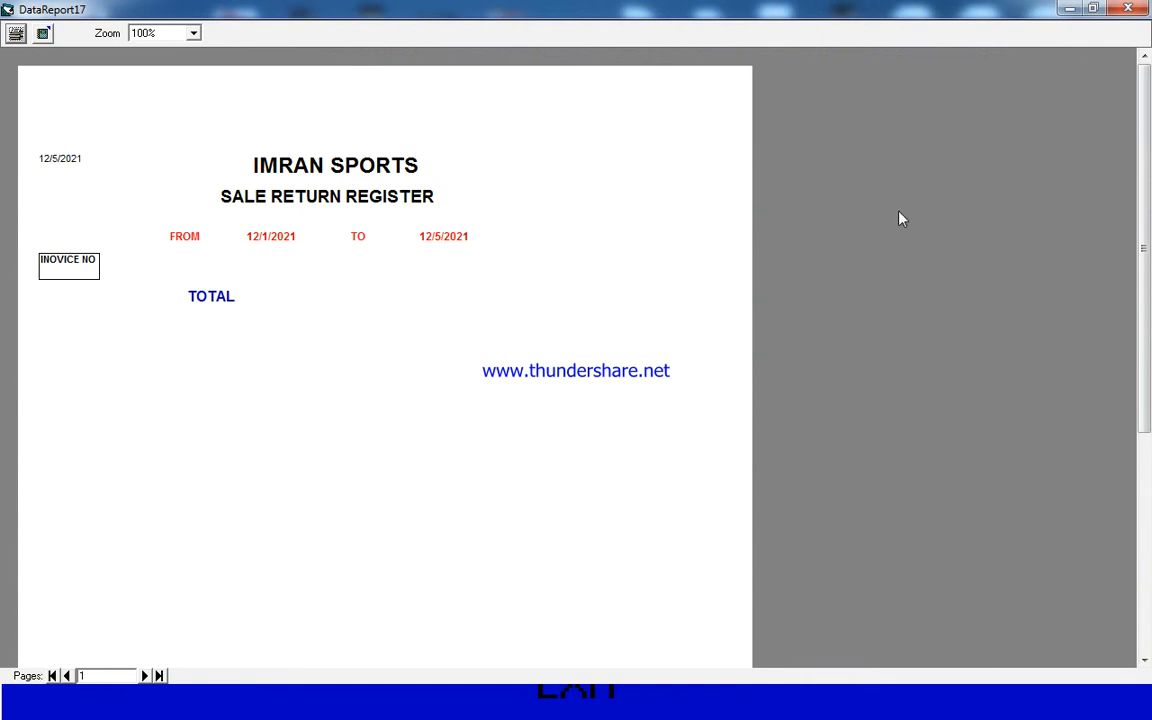
left_click(1128, 8)
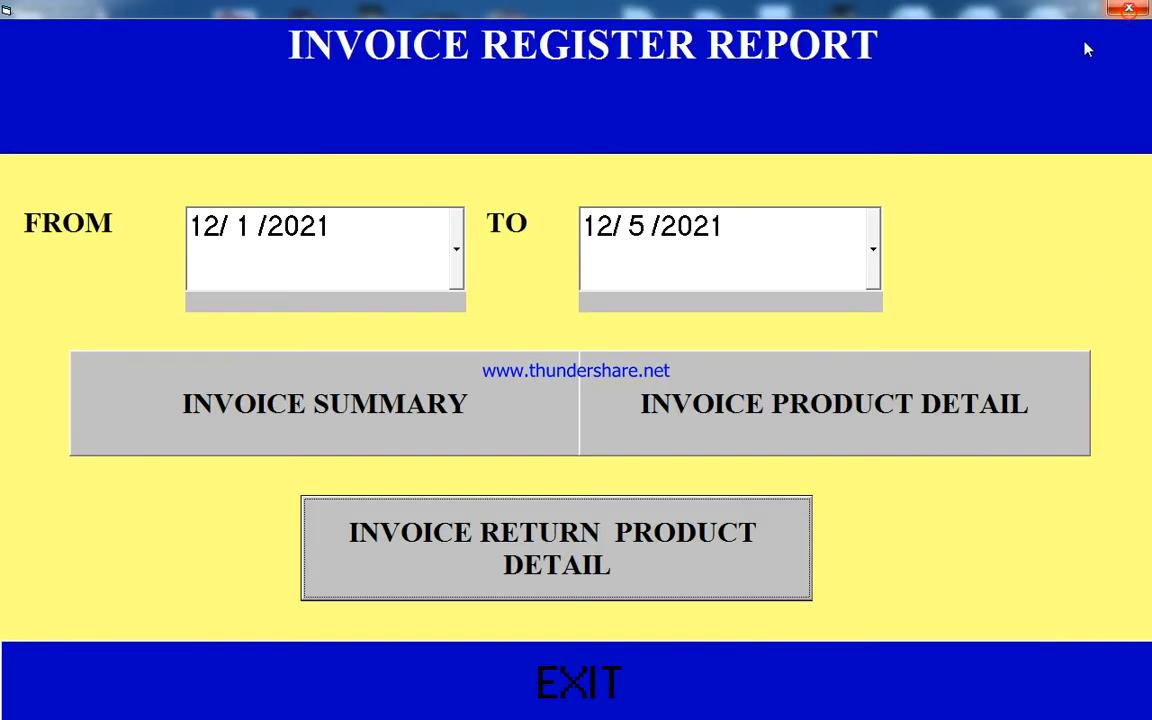
left_click(1128, 8)
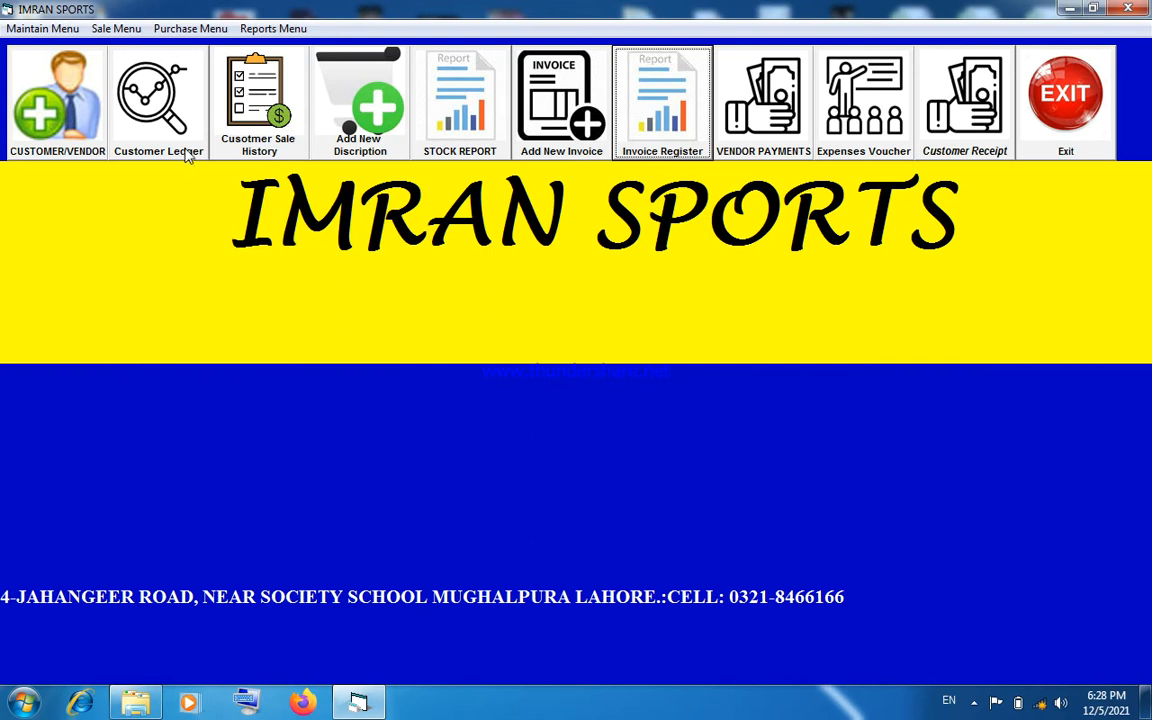
- Generate and view the customer ledger report for ASIF TRADERS from 8/1/2013 to 12/5/2021, and close it
left_click(158, 120)
left_click(916, 155)
left_click(897, 205)
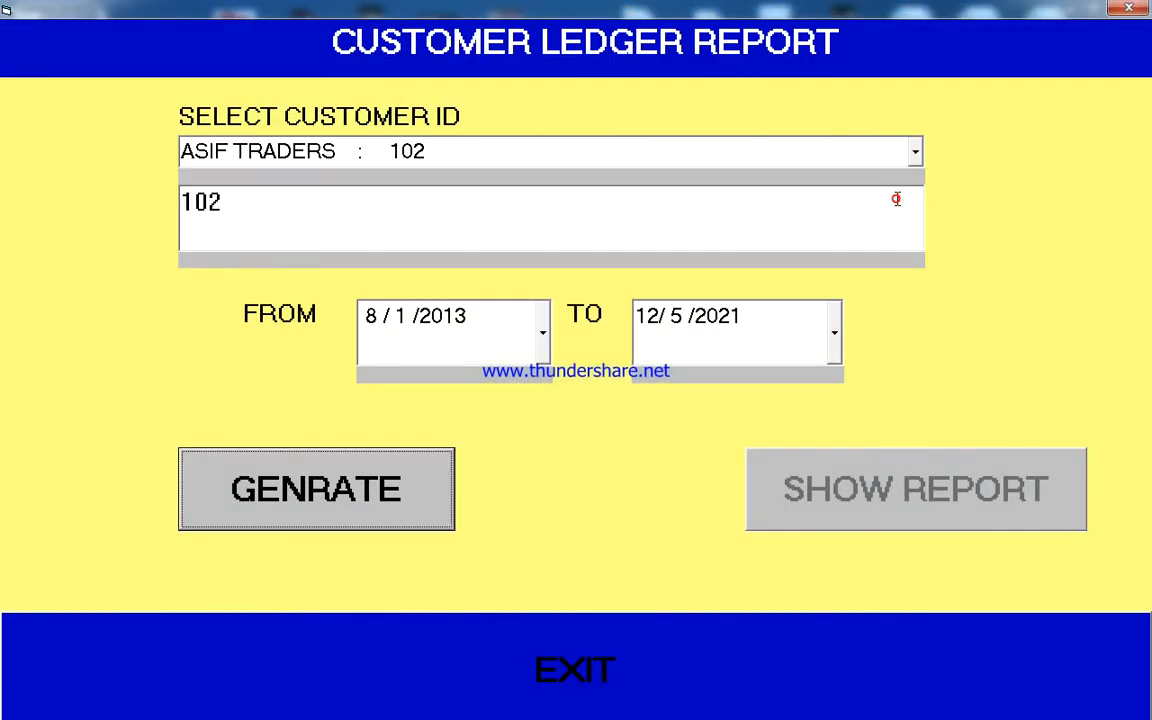
left_click(448, 463)
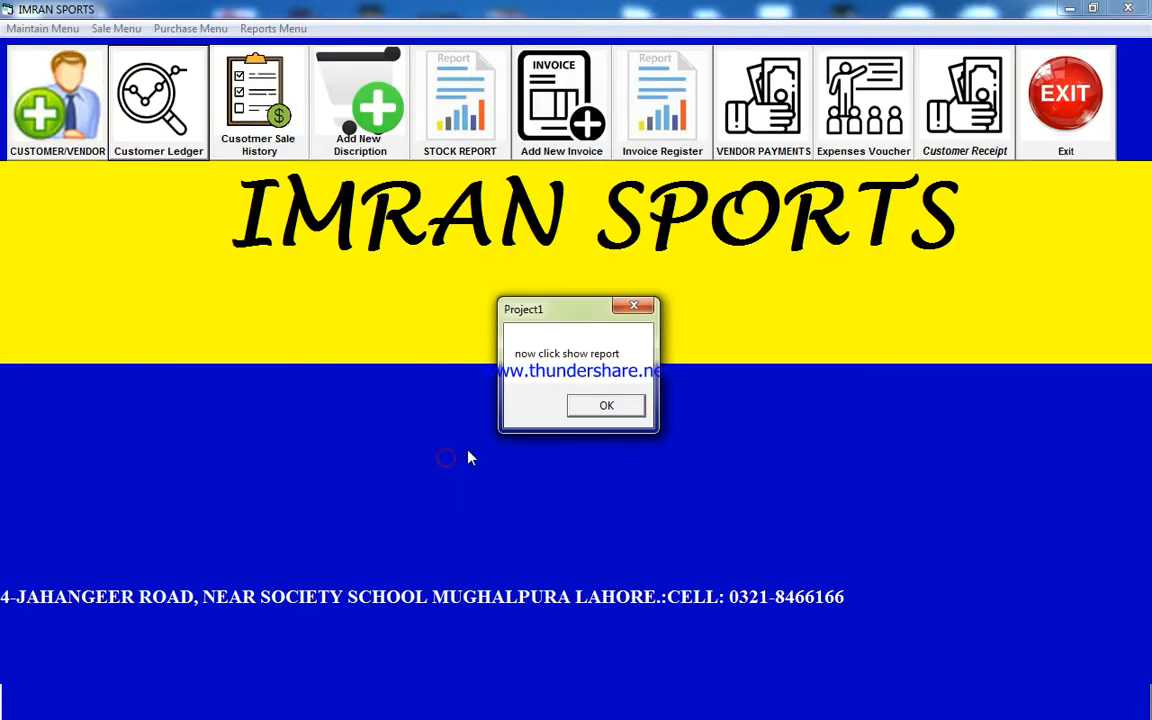
left_click(604, 405)
left_click(850, 489)
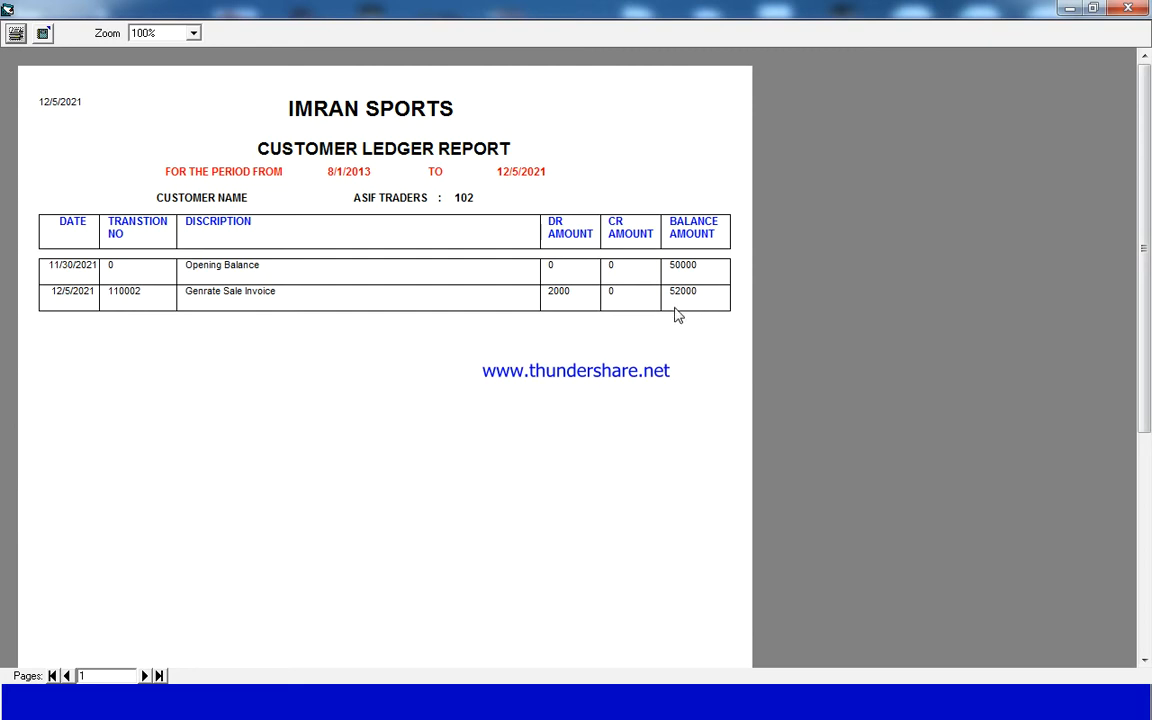
left_click(1135, 6)
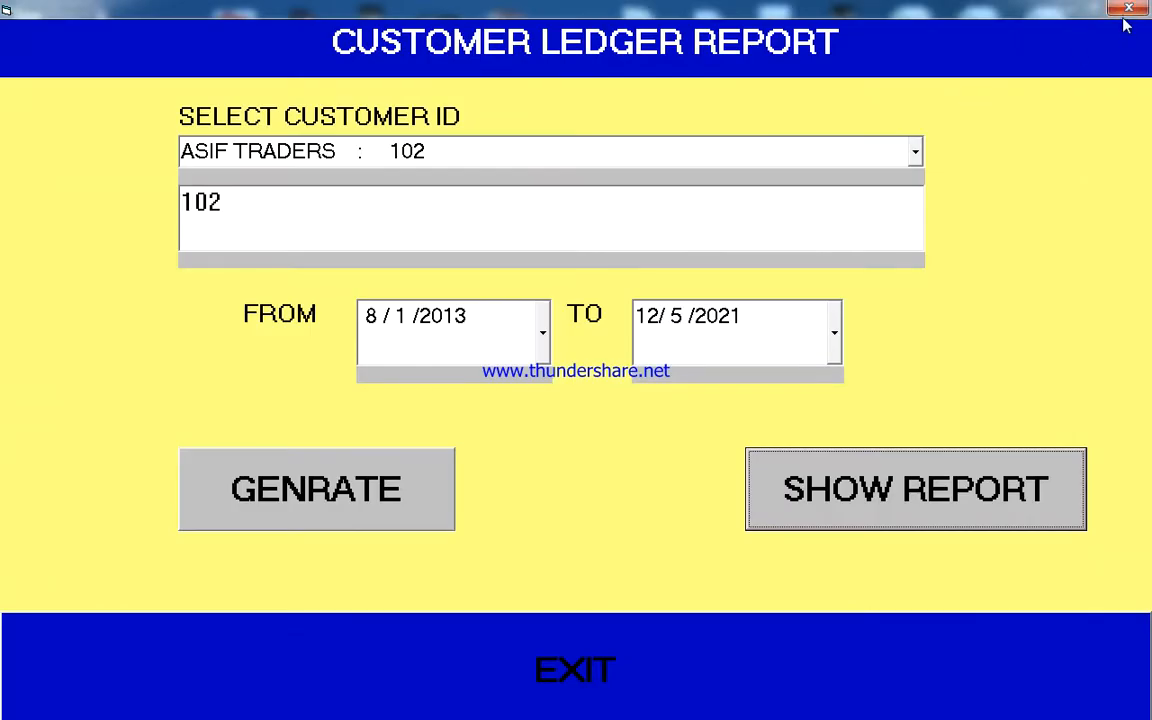
left_click(1128, 8)
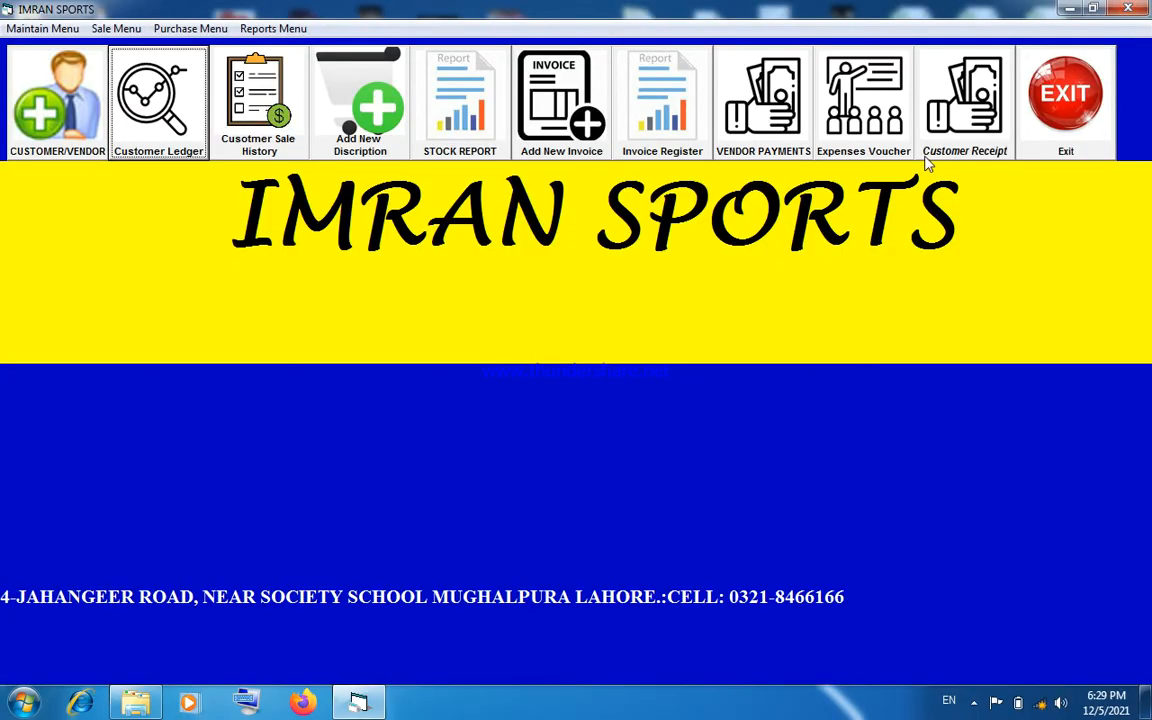
- Start a customer receipt voucher with cash mode CASH ON HAND and customer ASIF TRADERS, appending "JSDFSDFJDSFSDJK" to the description
left_click(938, 155)
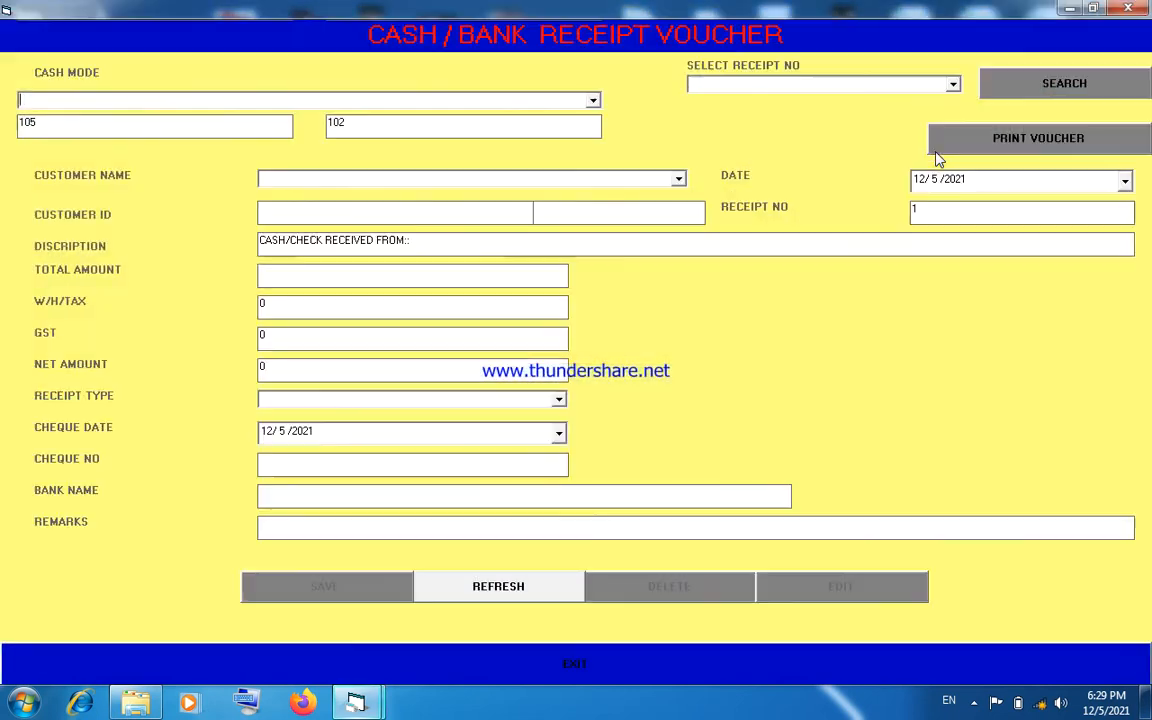
left_click(540, 99)
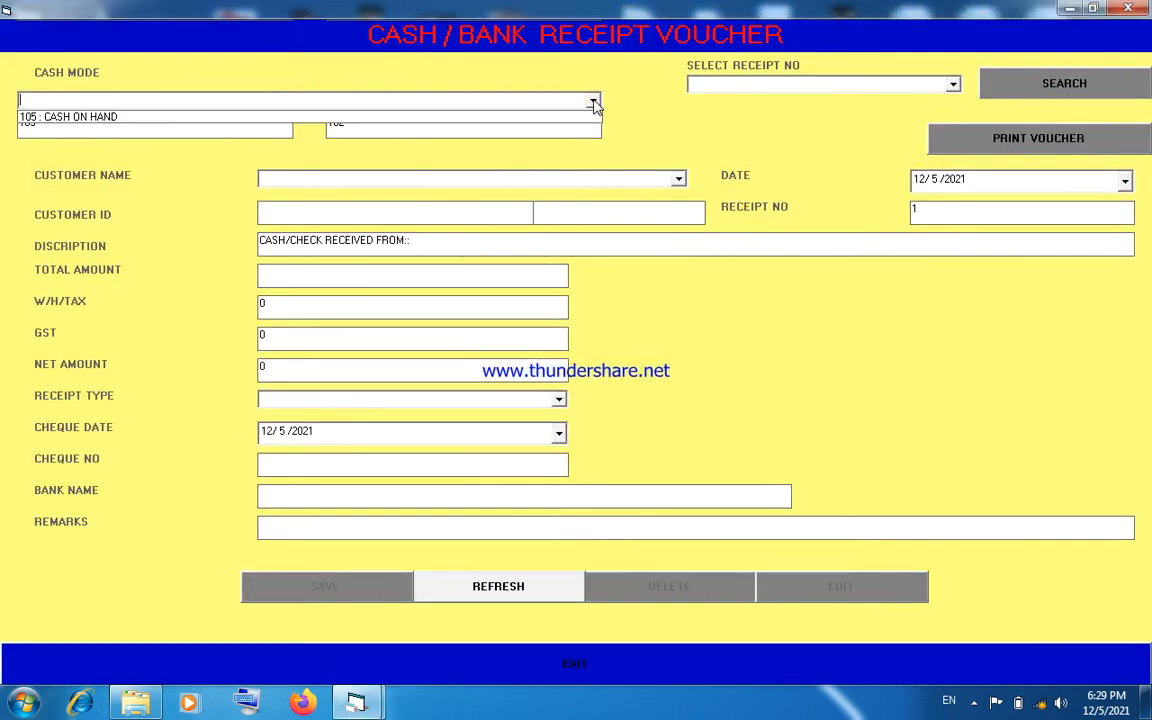
left_click(588, 118)
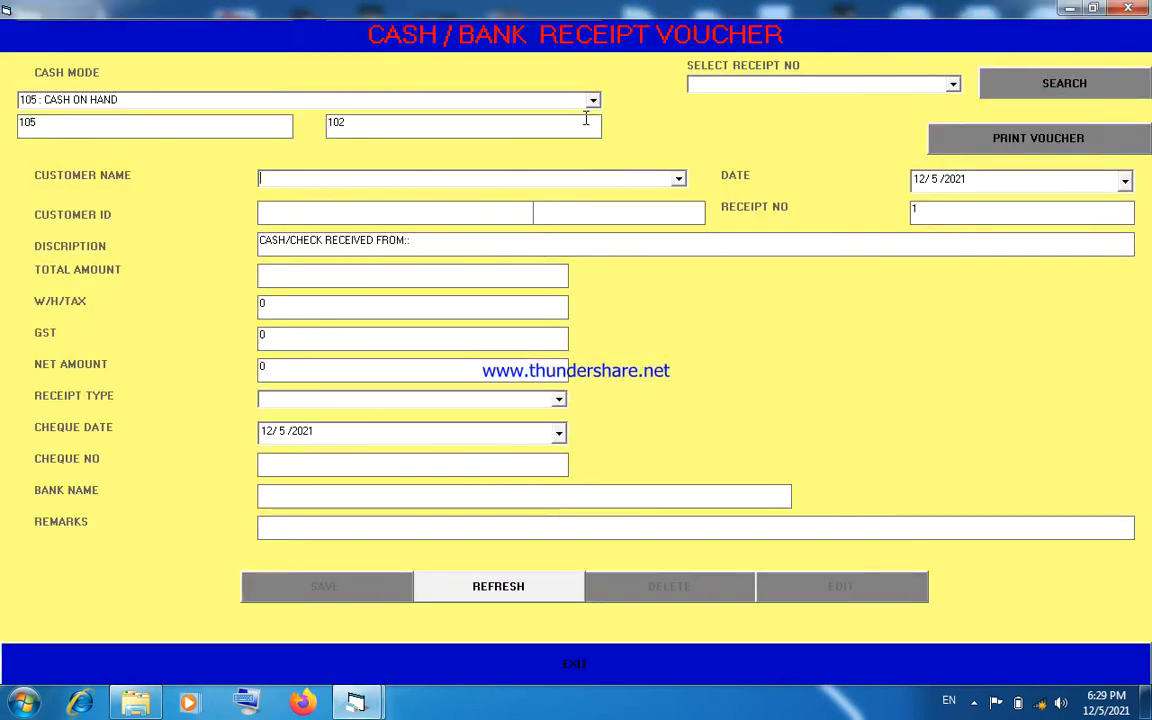
left_click(679, 179)
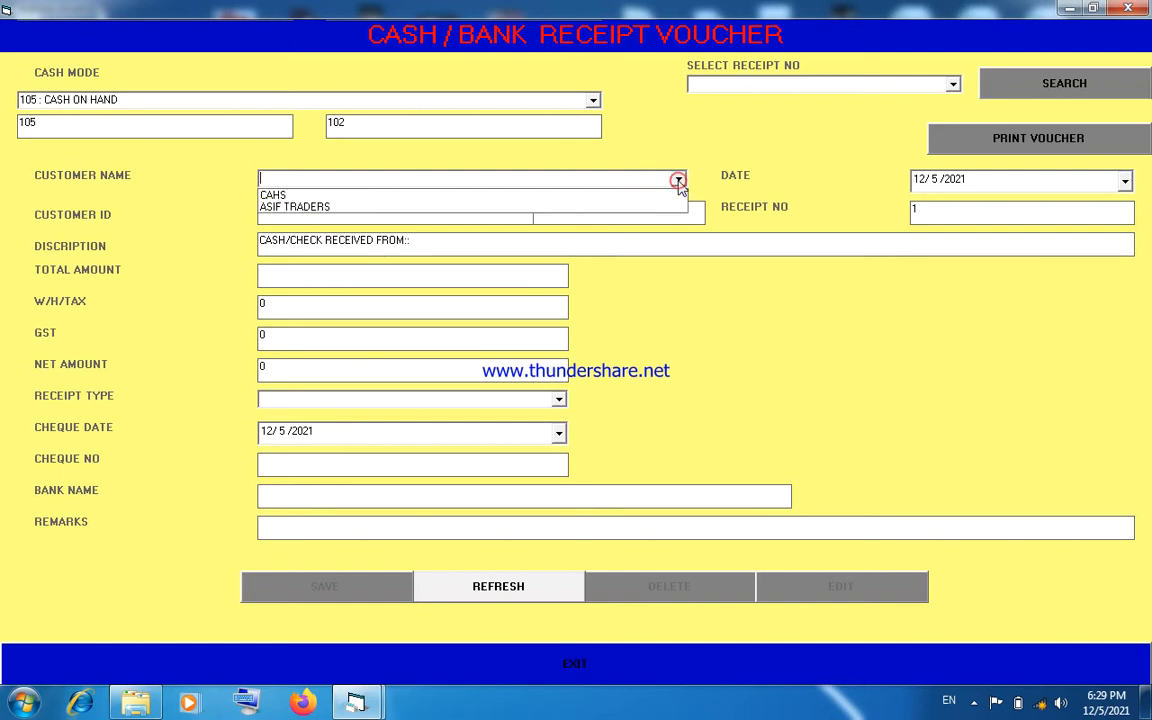
left_click(657, 203)
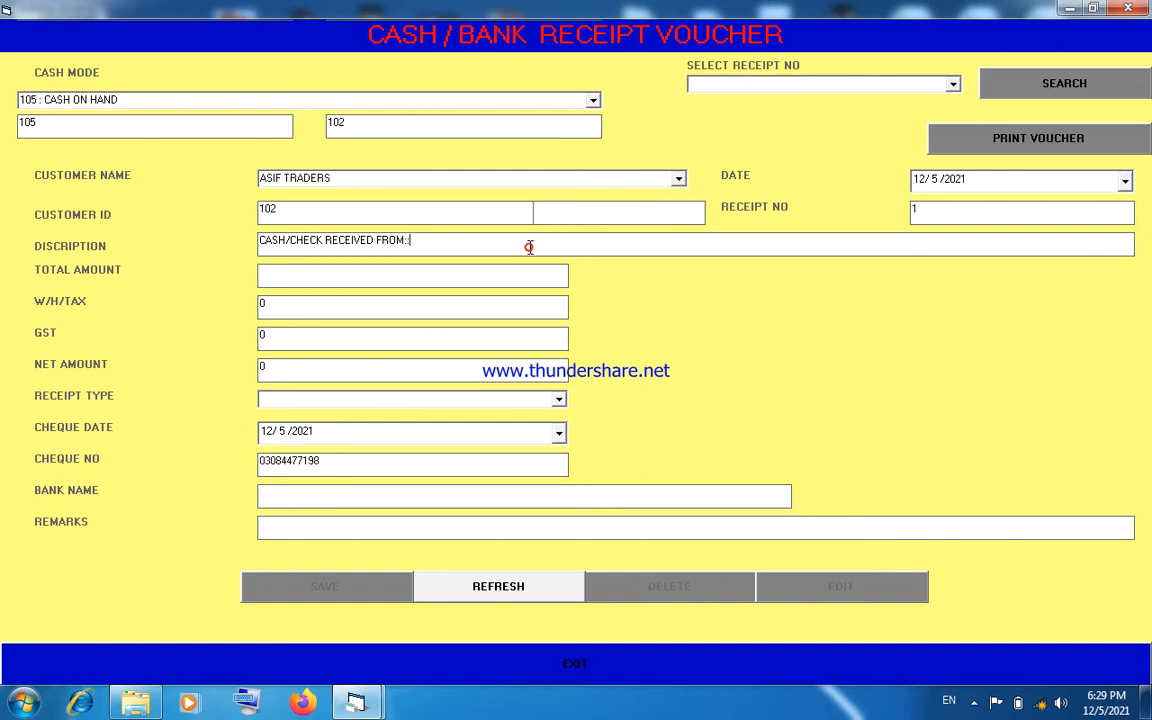
type("JSDFSDFJDSFSDJK")
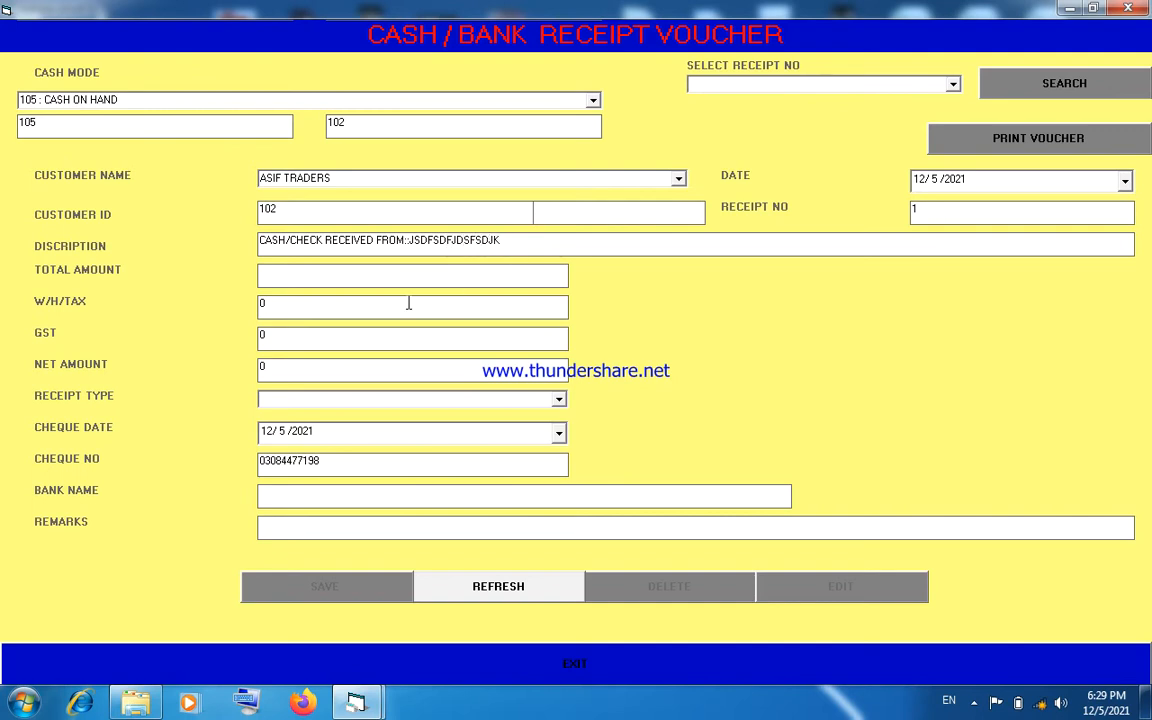
- Set the receipt voucher's total amount to 25000 and its date to 12/6/2021
left_click(397, 277)
type("25000")
left_click(1125, 181)
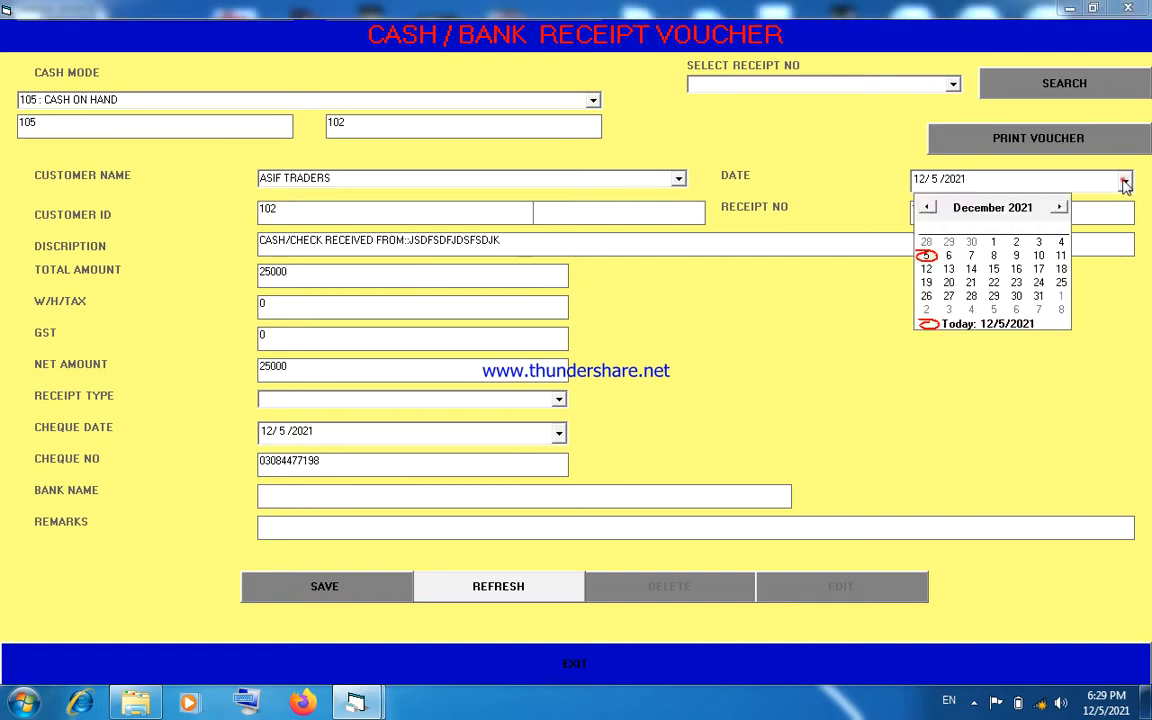
left_click(949, 256)
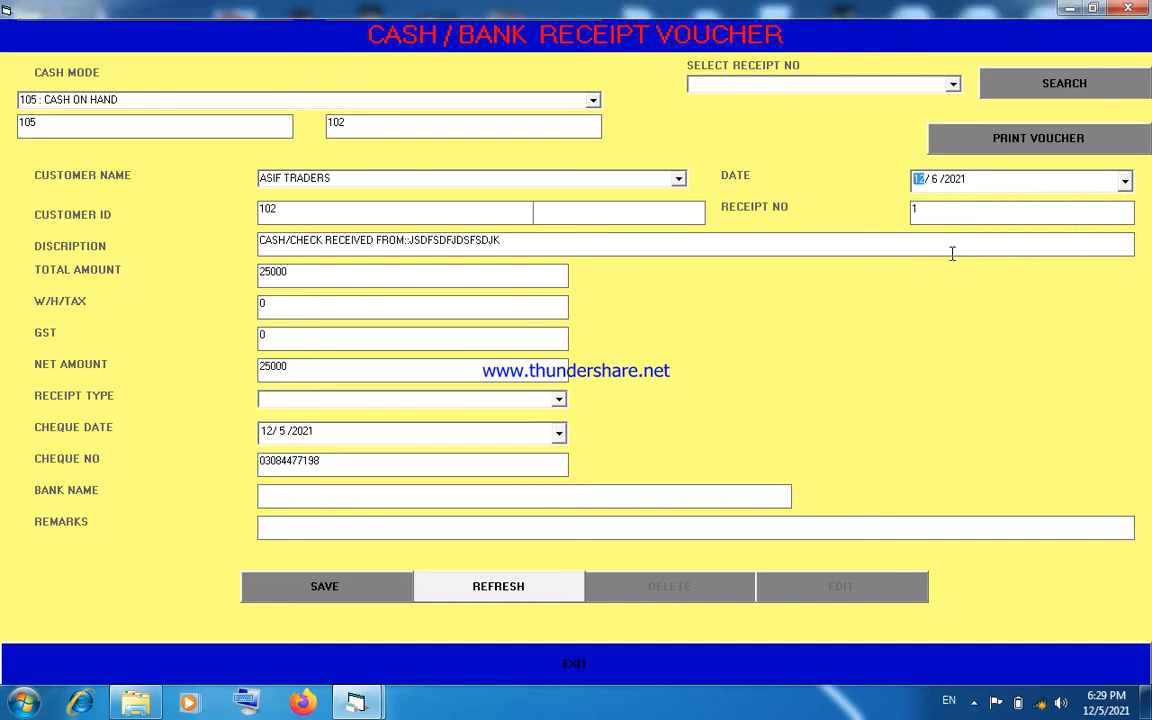
- Set the voucher's receipt type to CHEQUE and review the tax, cheque number, bank name and cheque date fields
left_click(289, 308)
left_click(558, 399)
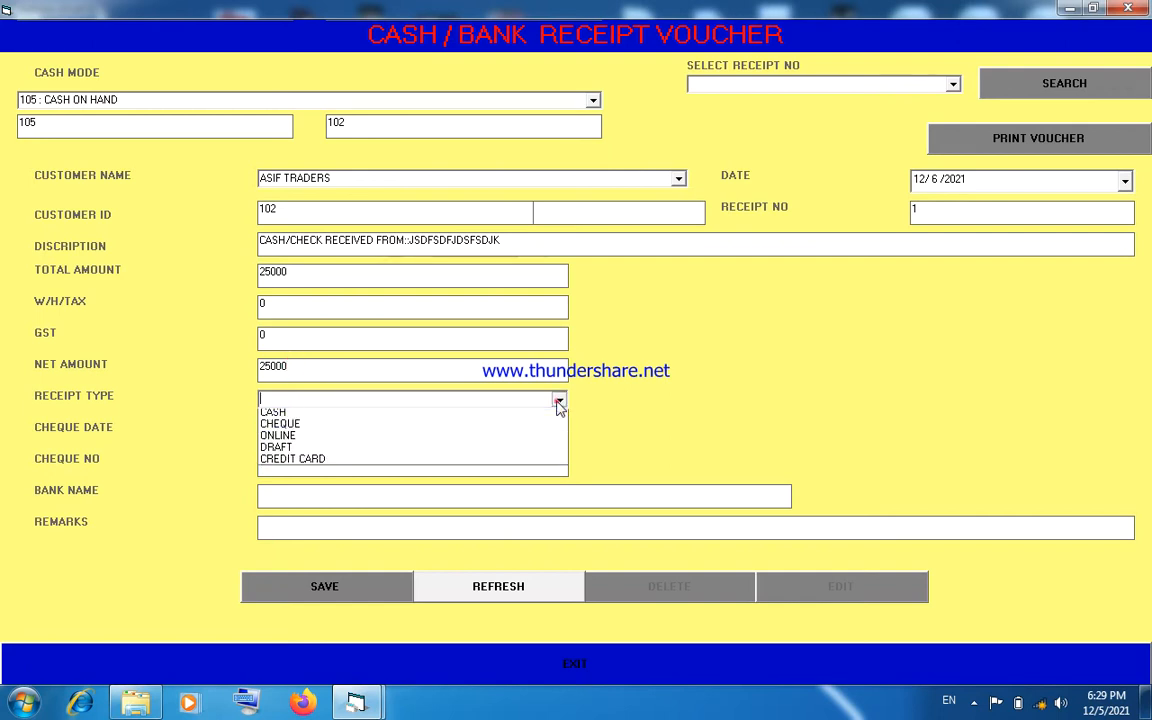
left_click(520, 438)
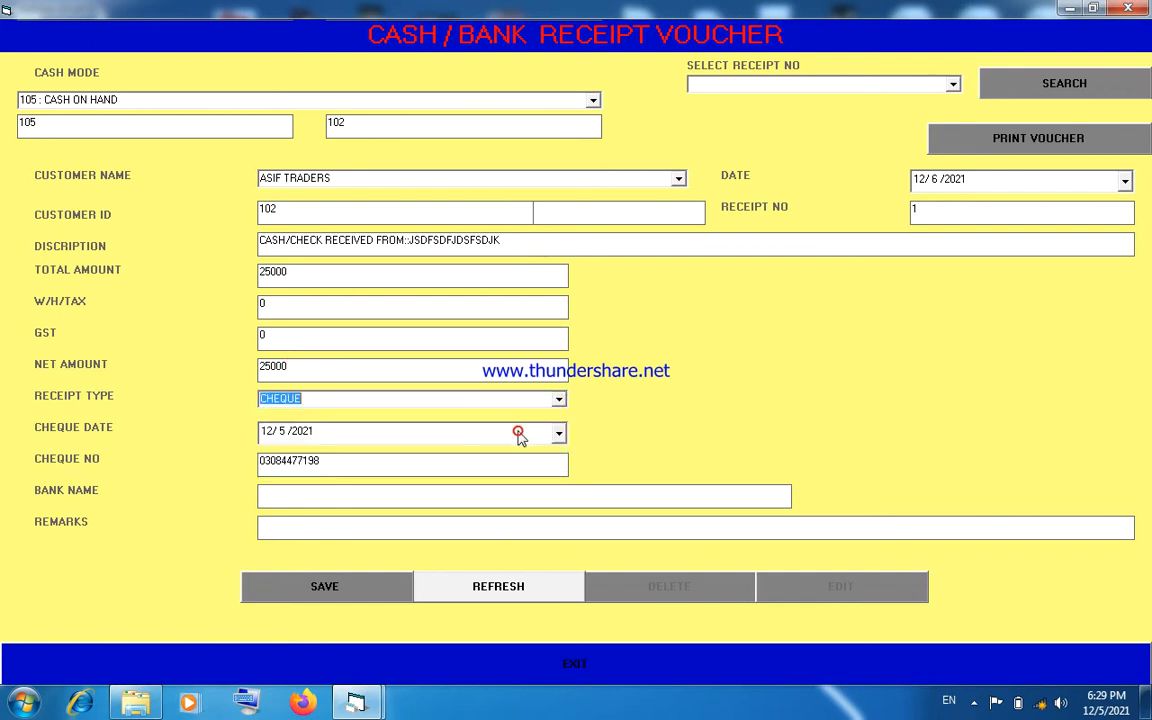
left_click(324, 465)
left_click(347, 497)
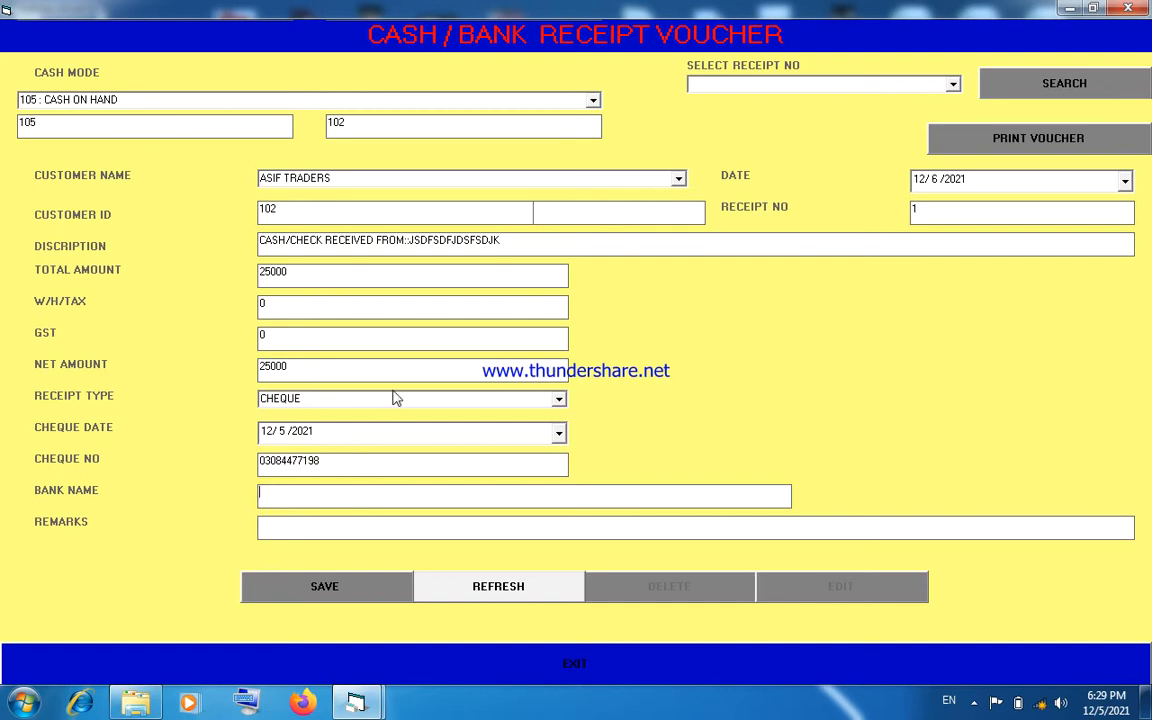
left_click(405, 434)
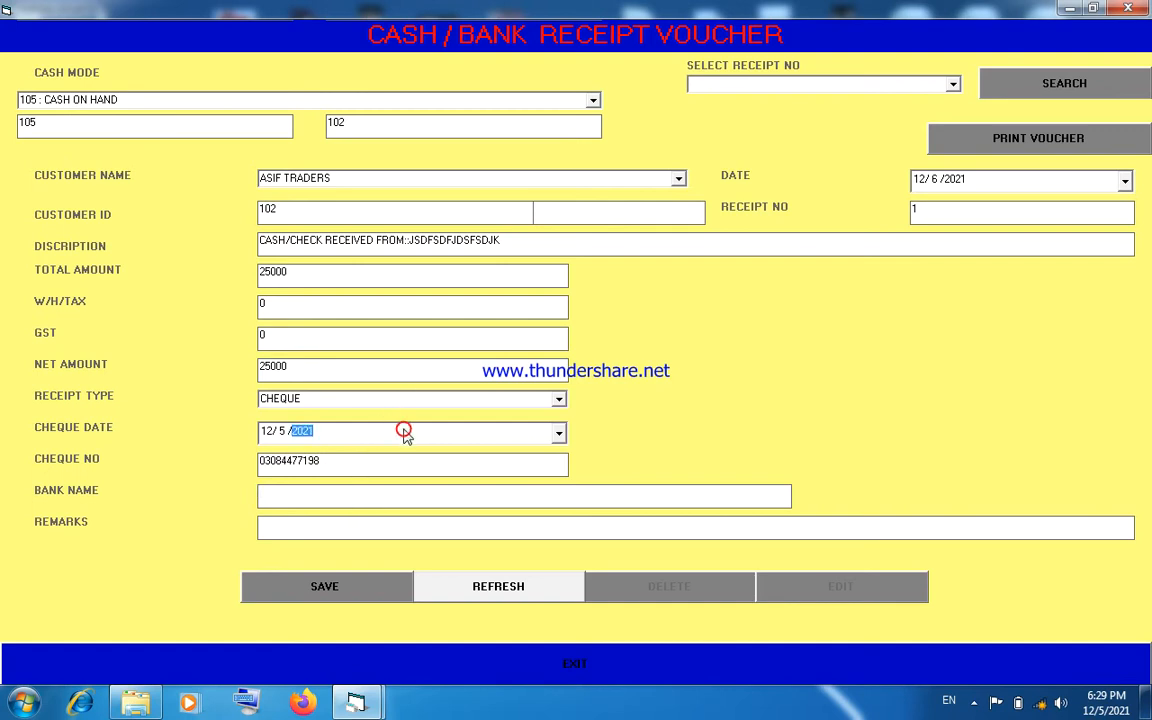
left_click(561, 434)
left_click(561, 434)
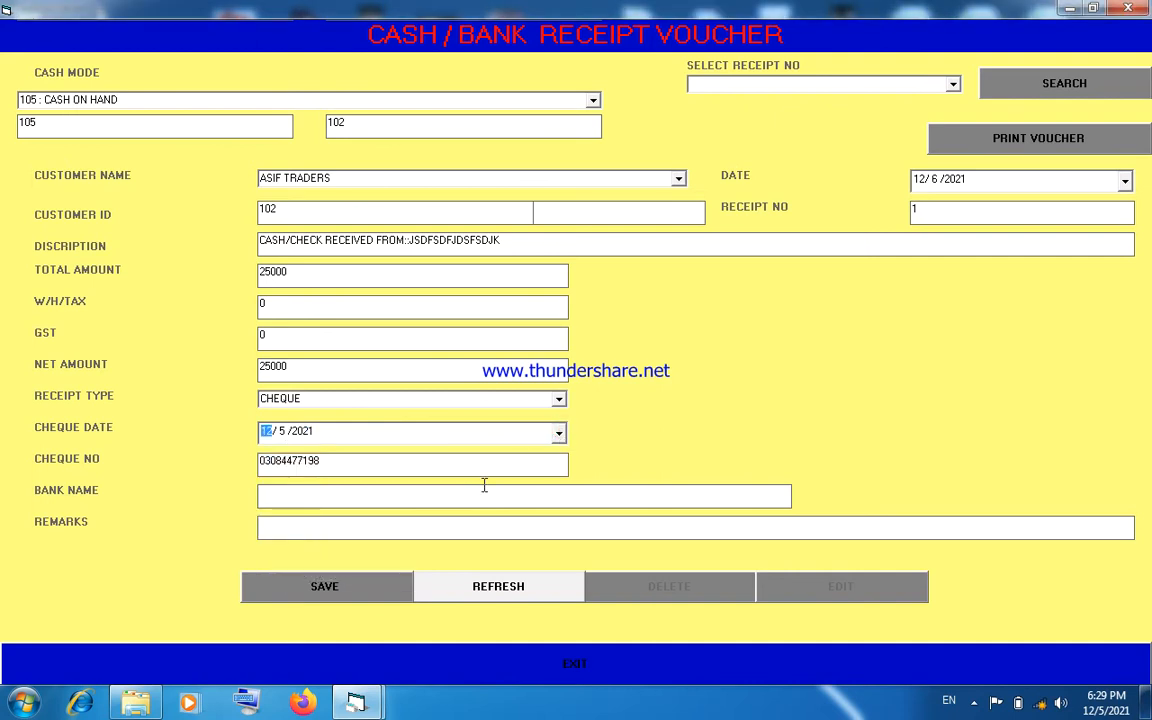
- Save the cheque receipt voucher and close the voucher form
left_click(357, 586)
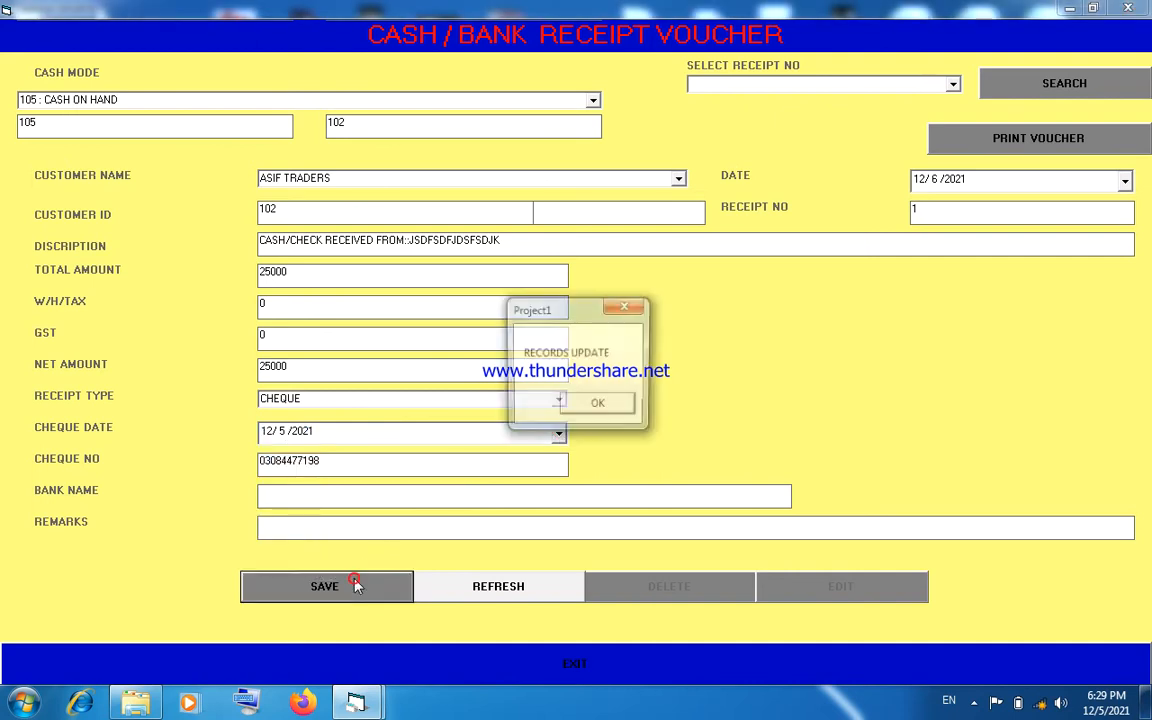
left_click(593, 408)
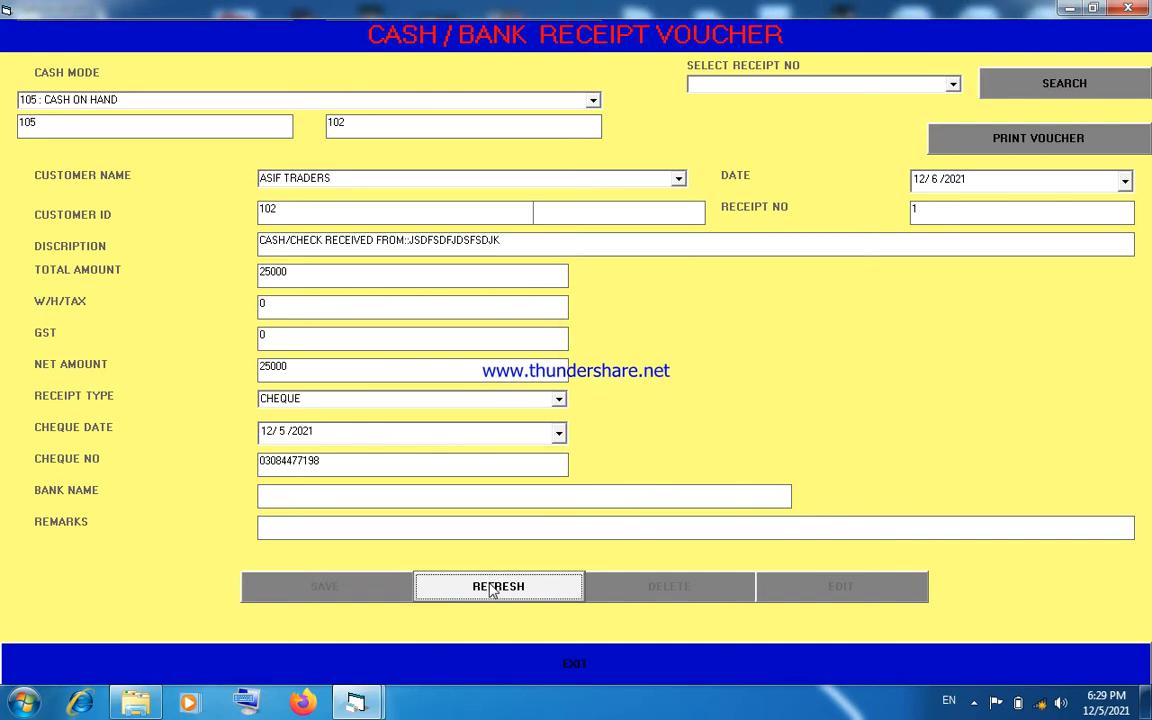
left_click(496, 660)
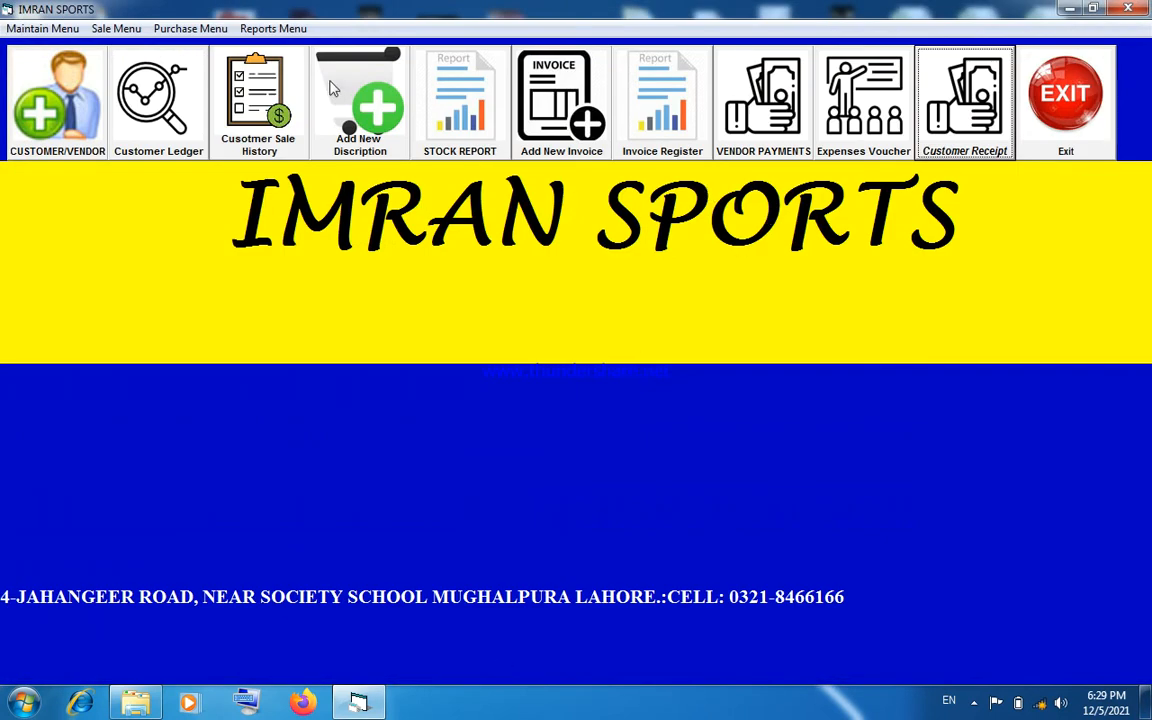
- View the cash receipt register report from 12/5/2021 to 12/30/2021 with the customer selection left blank
left_click(285, 29)
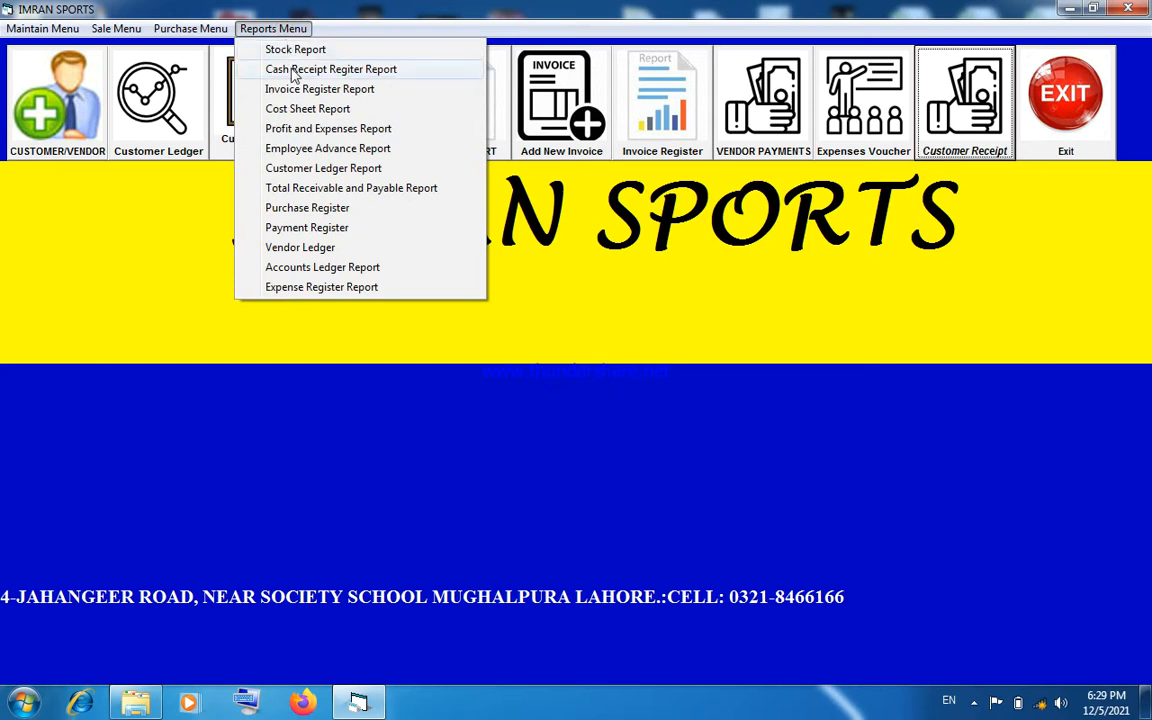
left_click(294, 70)
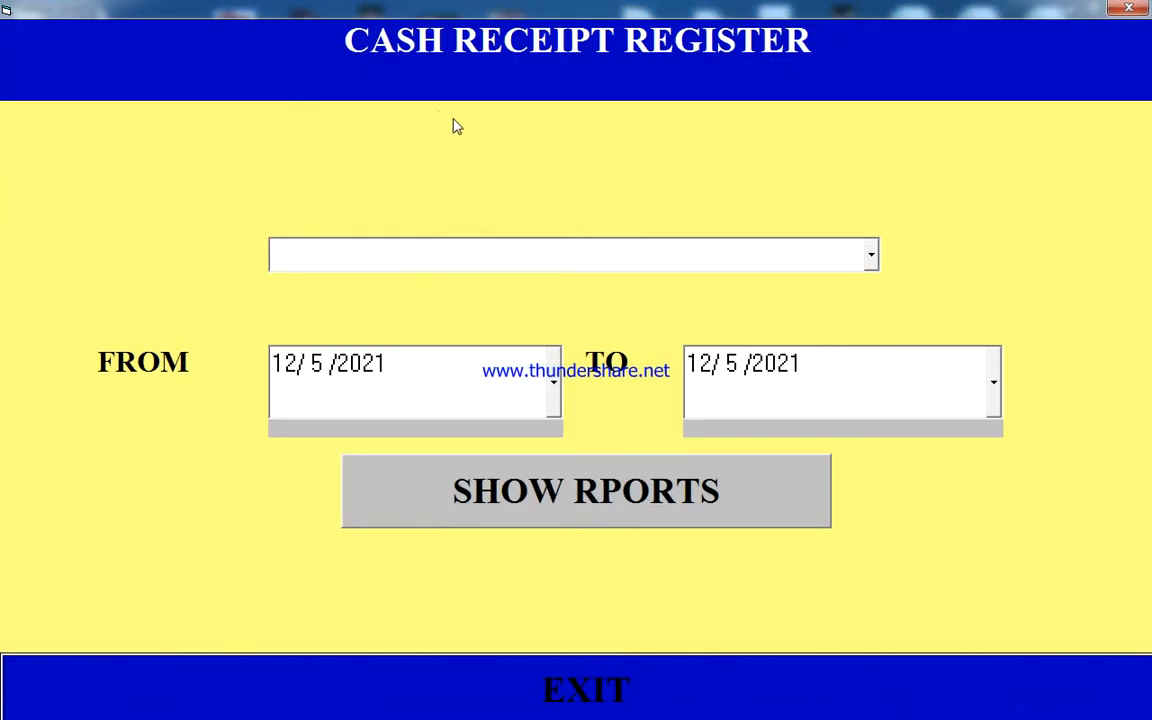
left_click(871, 257)
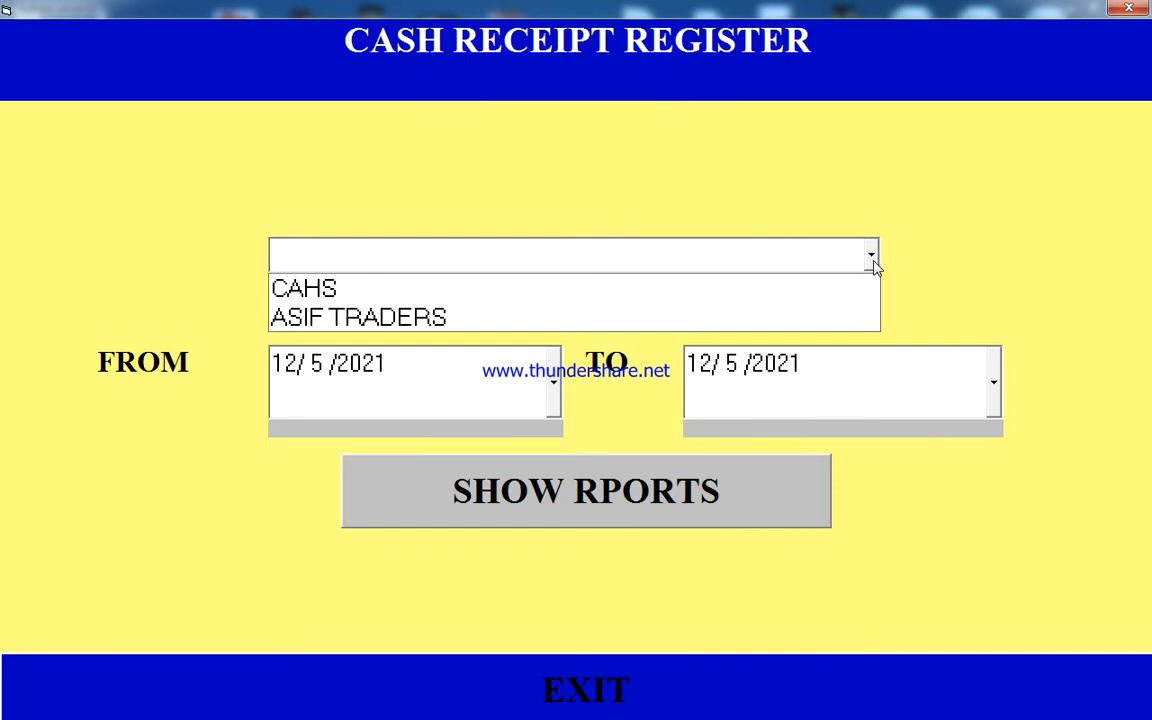
left_click(872, 258)
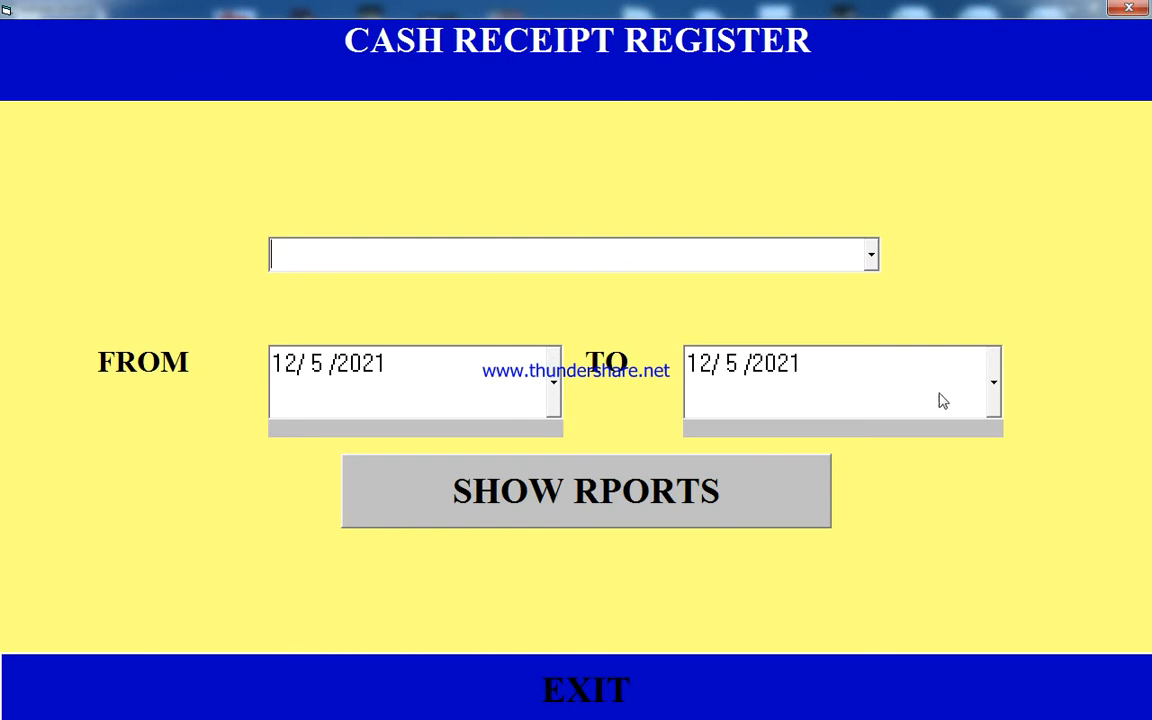
left_click(993, 386)
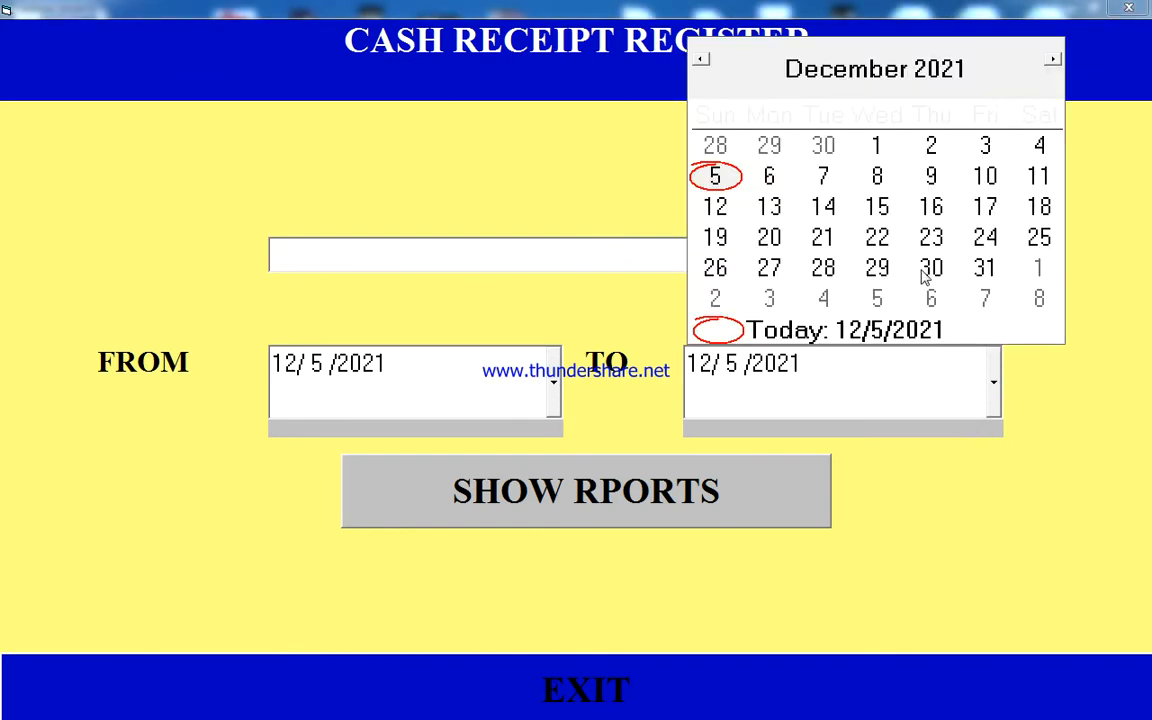
left_click(879, 150)
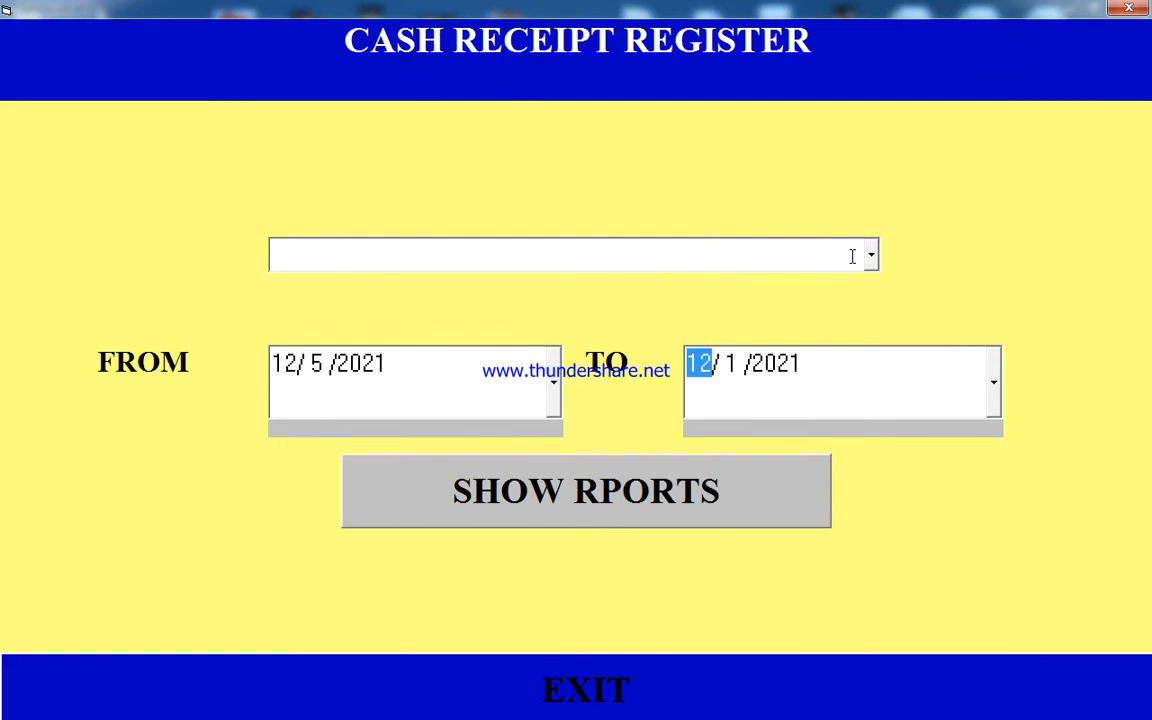
left_click(993, 390)
left_click(931, 272)
left_click(615, 509)
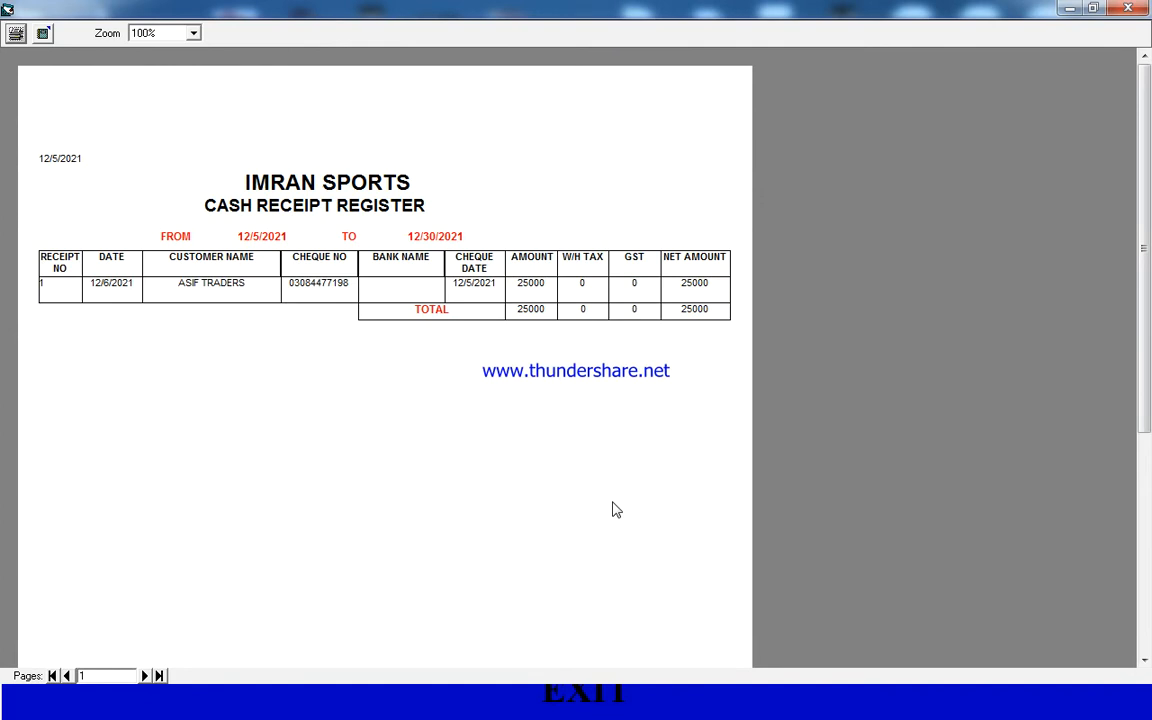
- Close the cash receipt register and set up a customer ledger report for ASIF TRADERS with the end date 12/8/2021
left_click(1127, 9)
left_click(1127, 10)
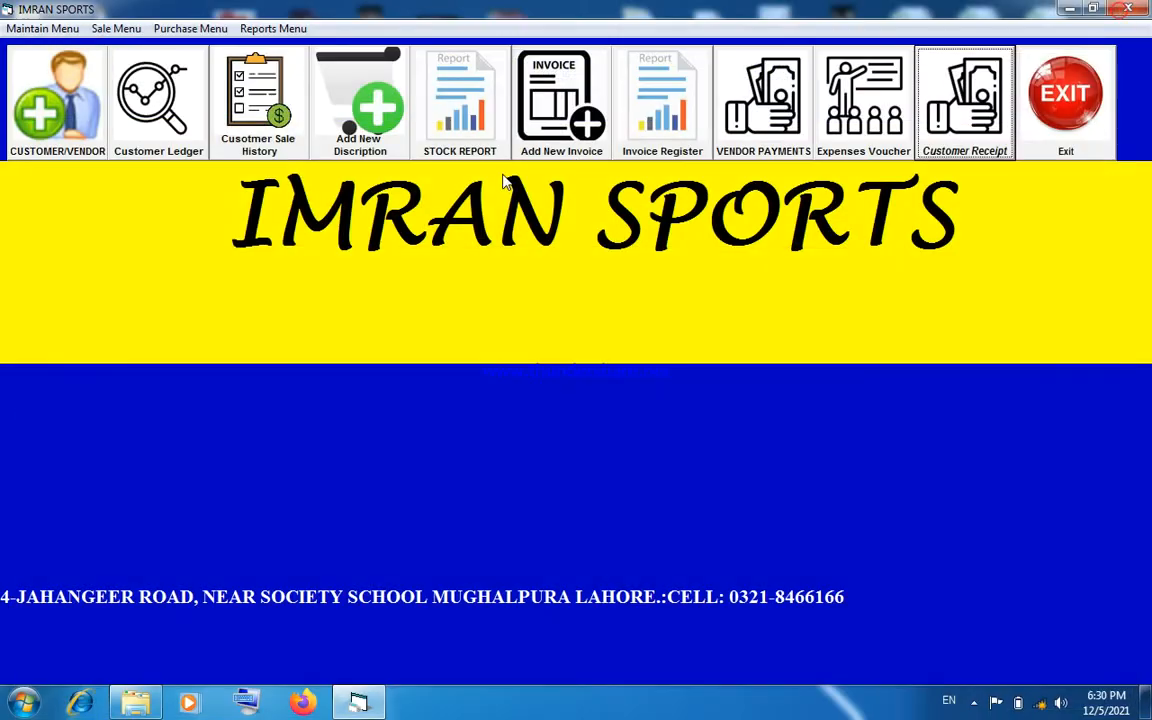
left_click(158, 138)
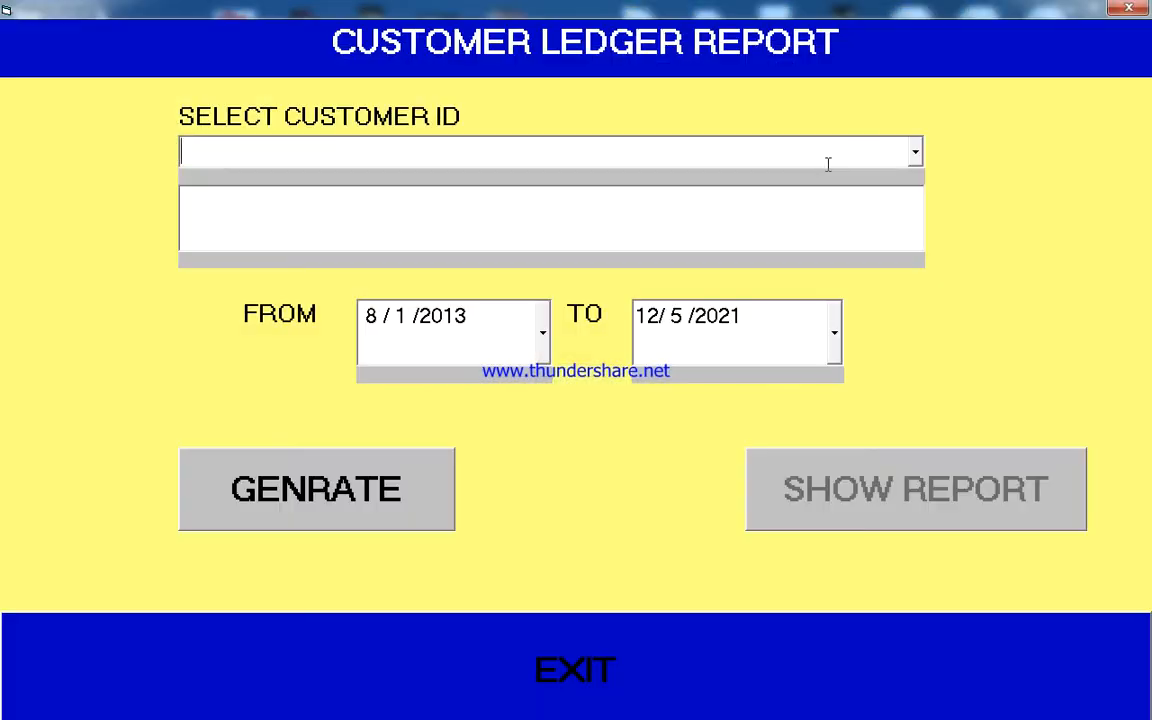
left_click(915, 153)
left_click(896, 210)
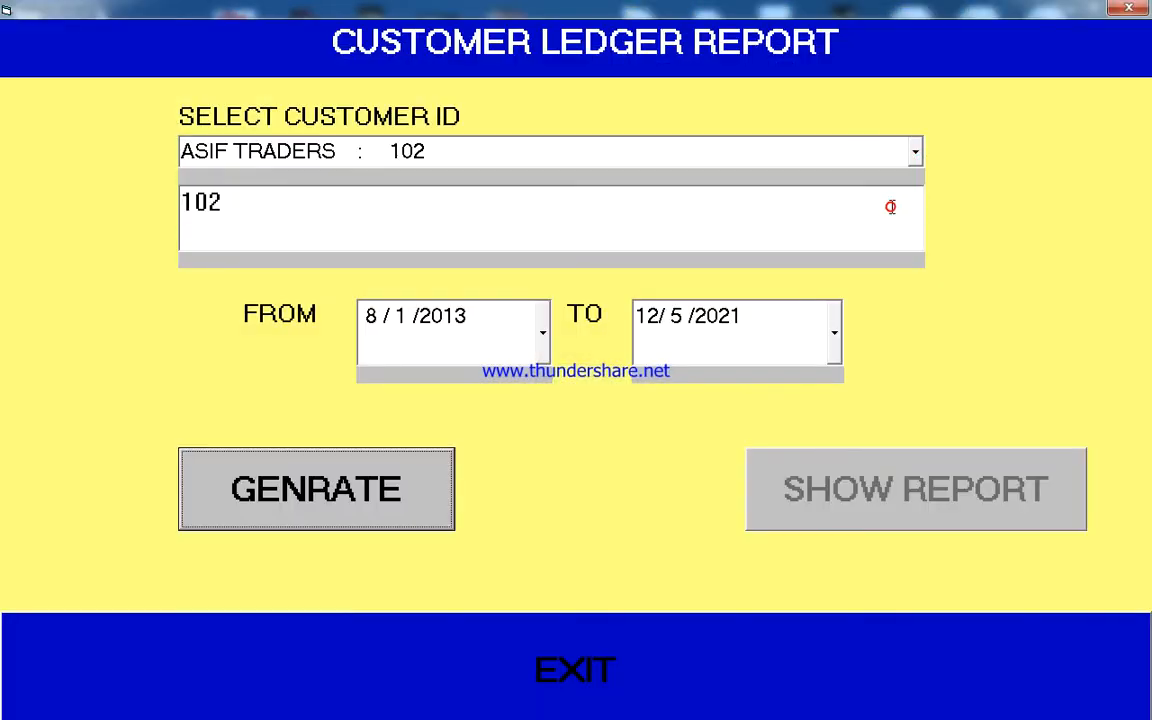
left_click(834, 333)
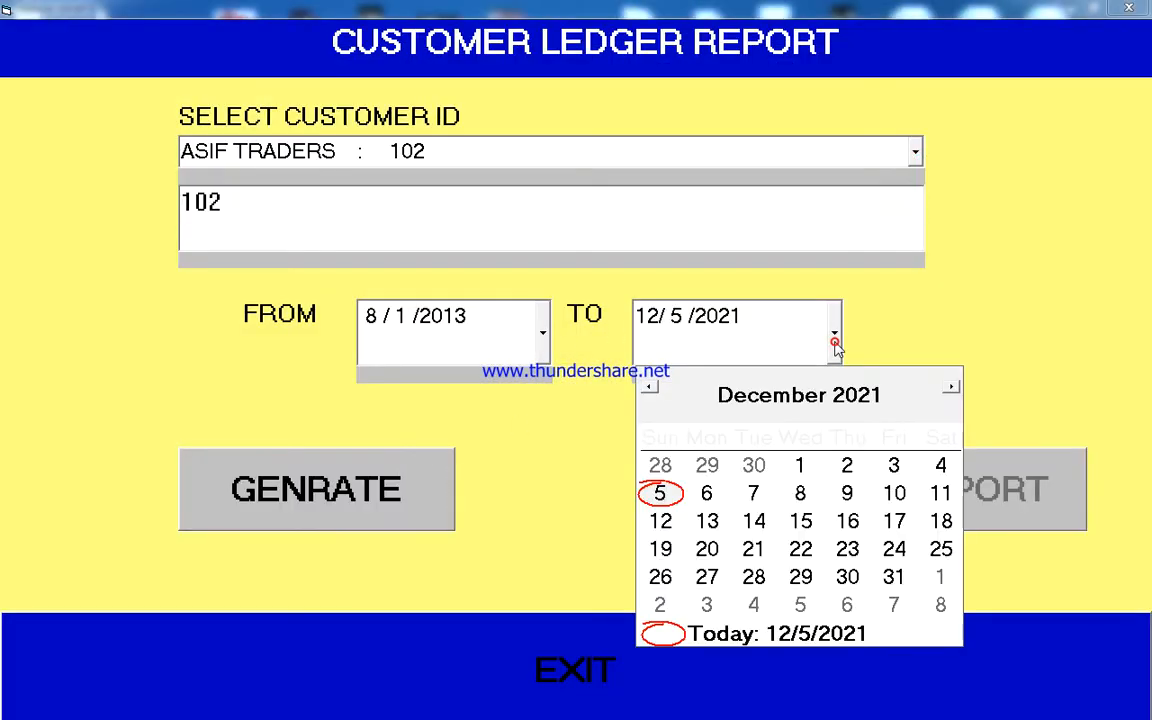
left_click(800, 491)
- Generate and view the customer ledger report, and close both the report and its selection form
left_click(410, 510)
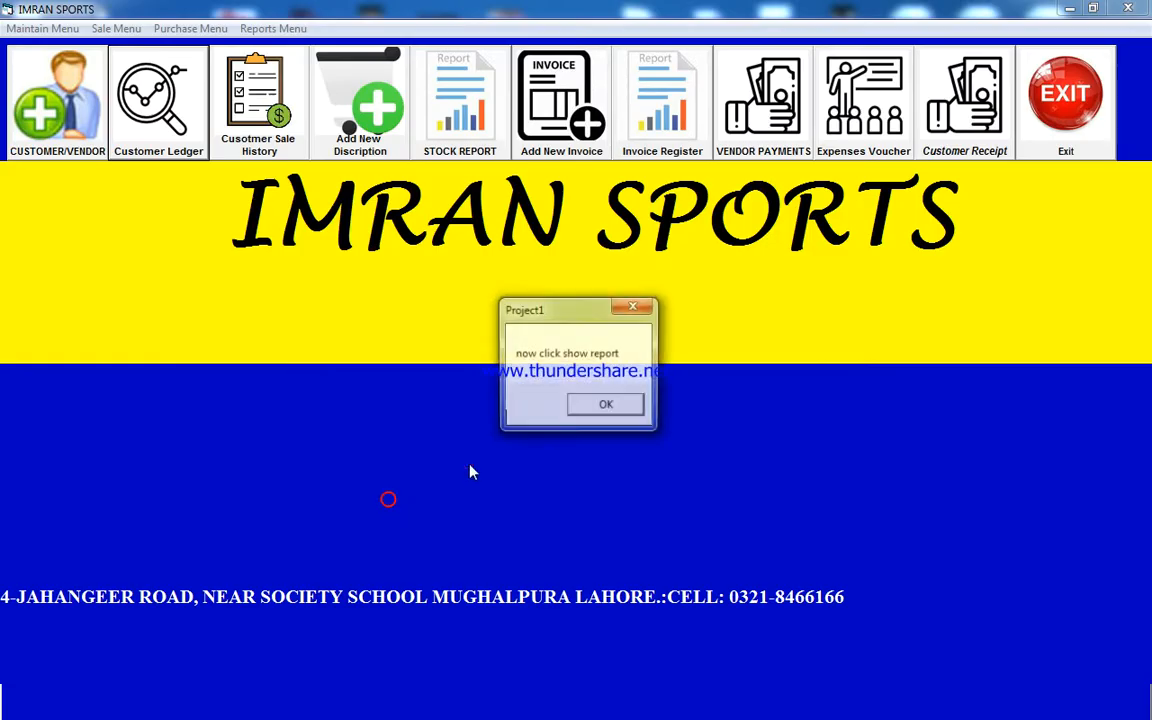
left_click(604, 404)
left_click(846, 480)
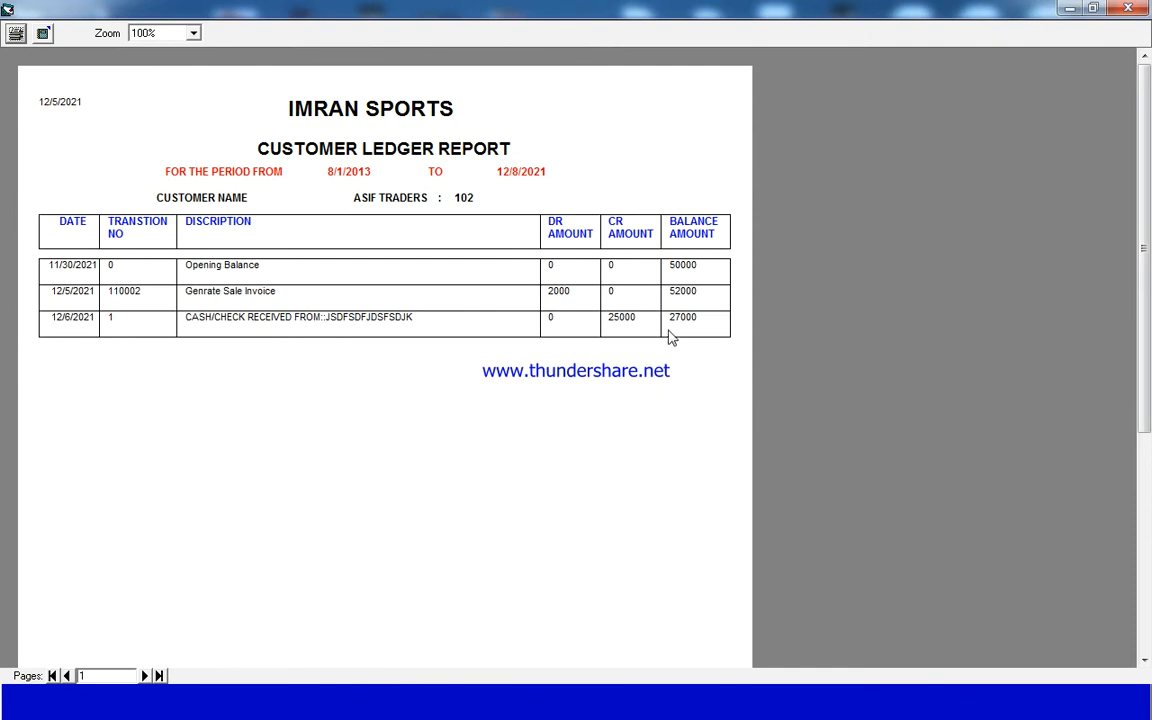
left_click(1128, 8)
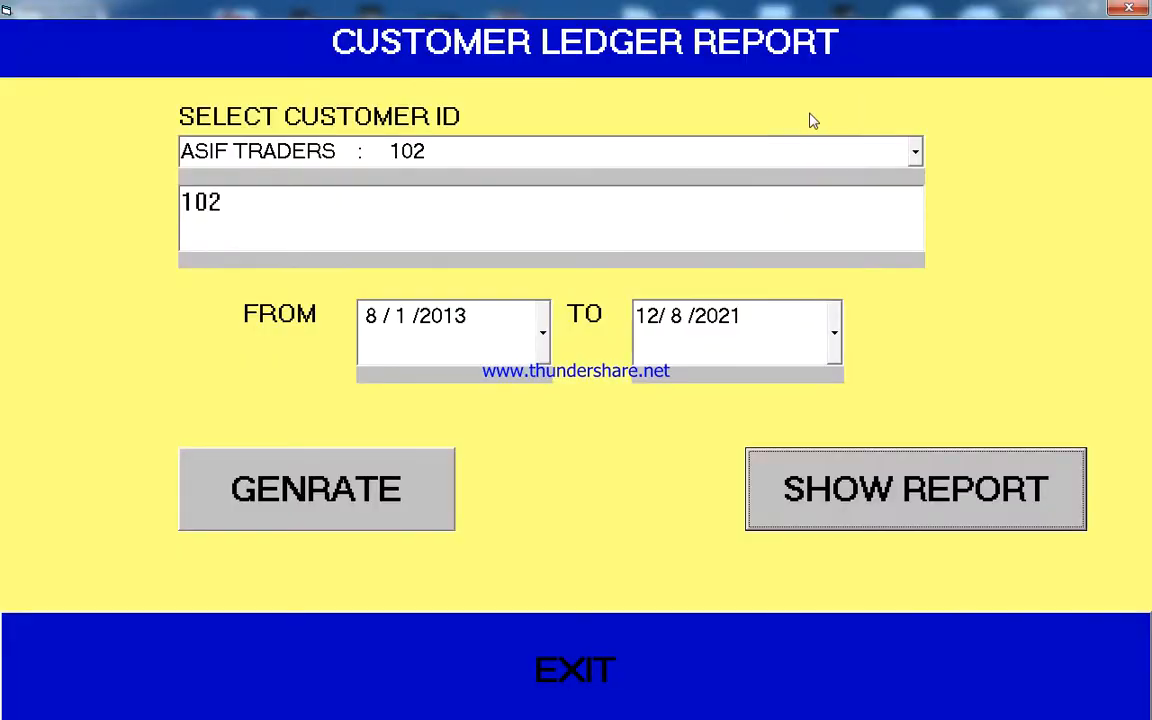
left_click(1128, 8)
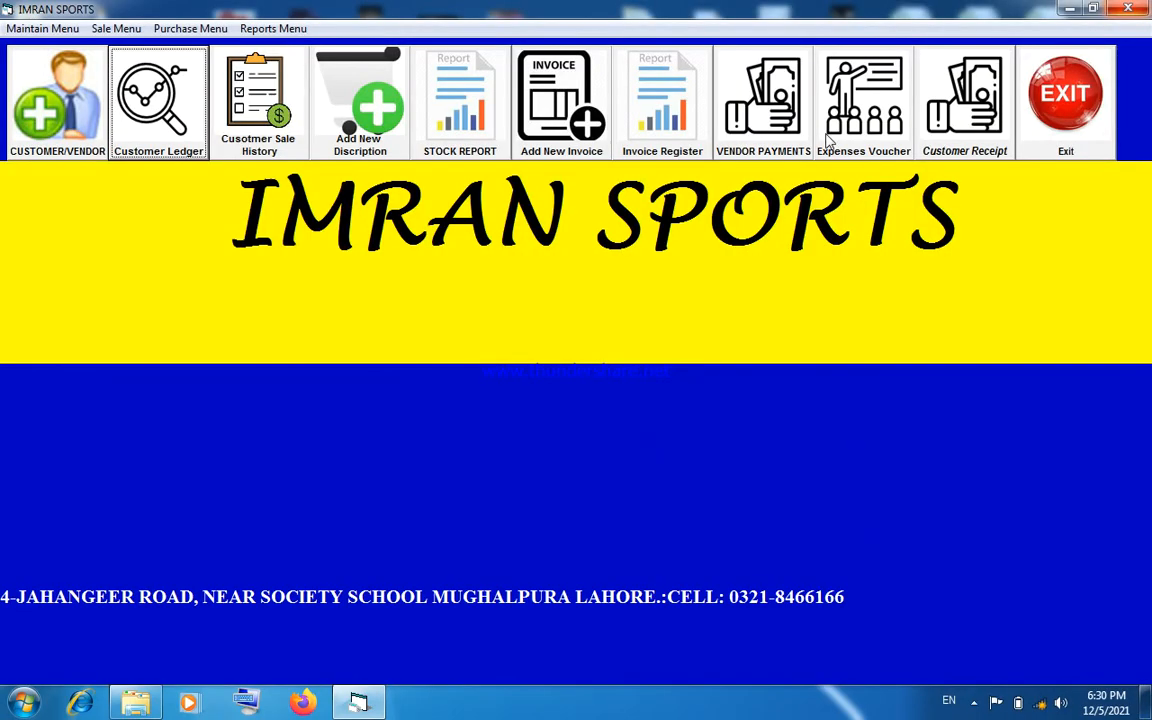
- Open the list of available reports
left_click(285, 30)
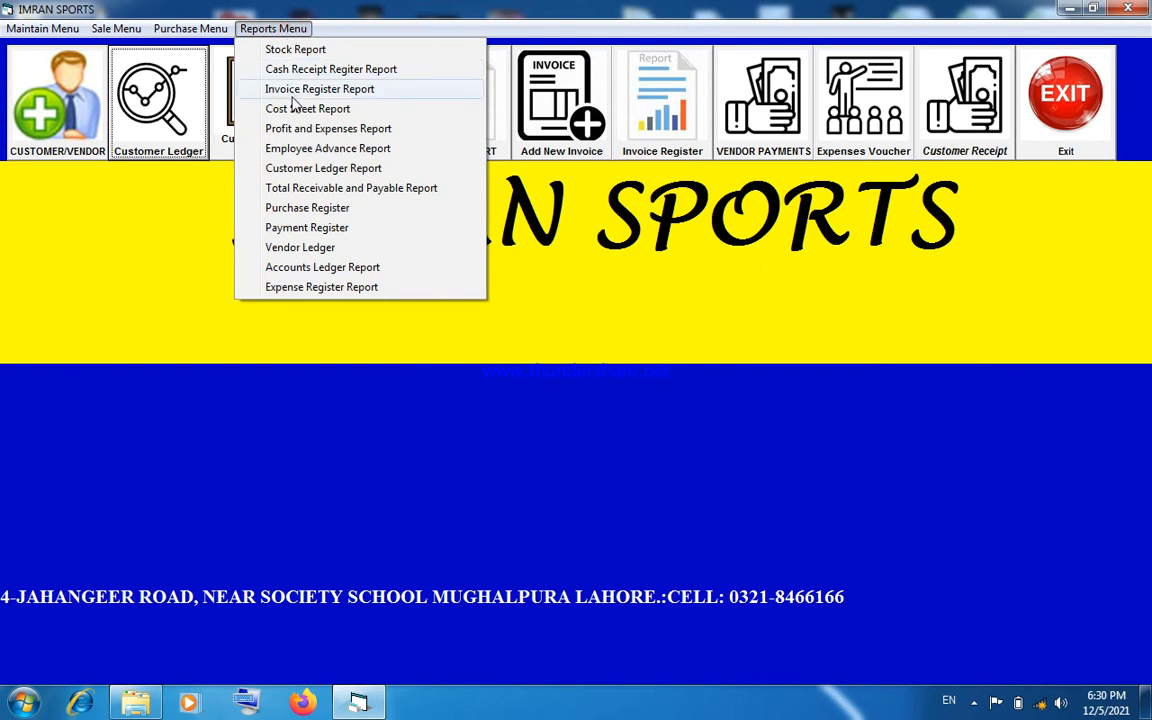
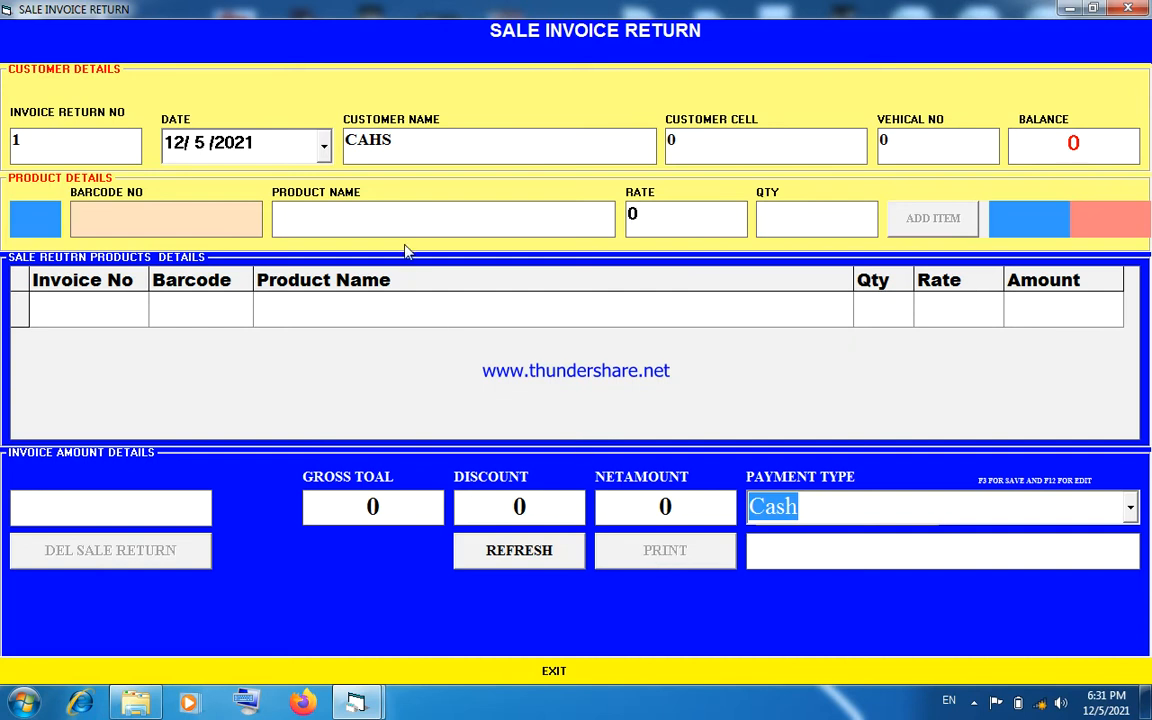
- Try to set ASIF TRADERS as the customer of the sale return through the customer search
left_click(419, 153)
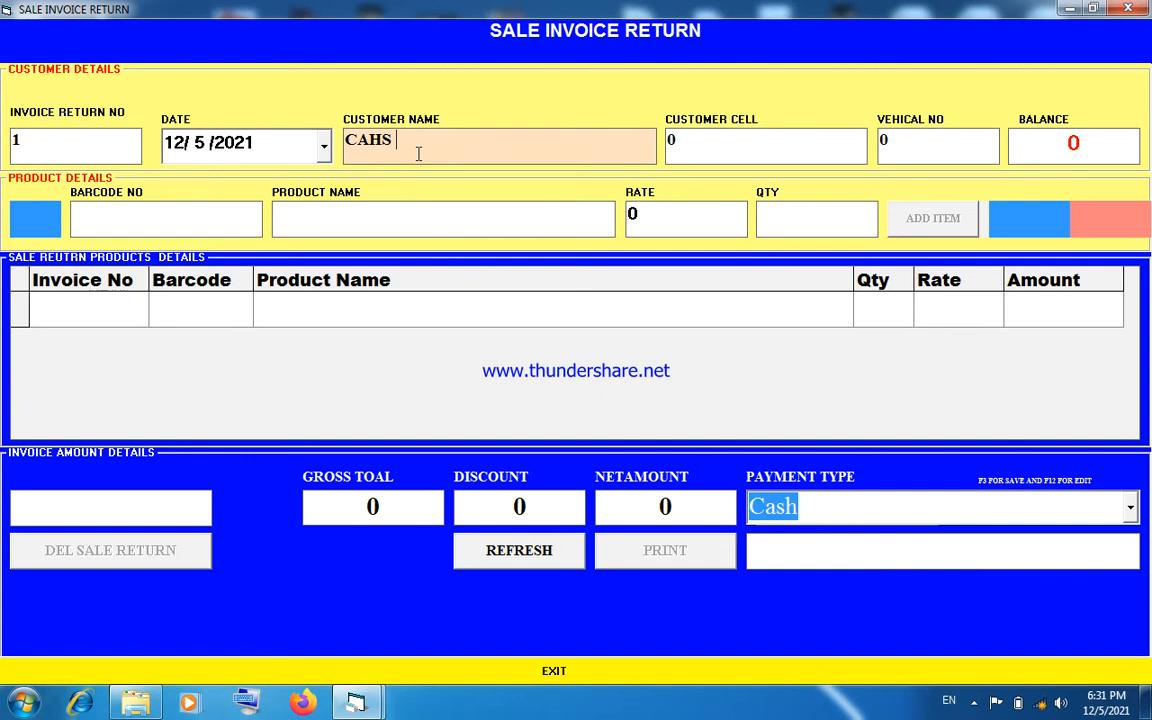
key("F1")
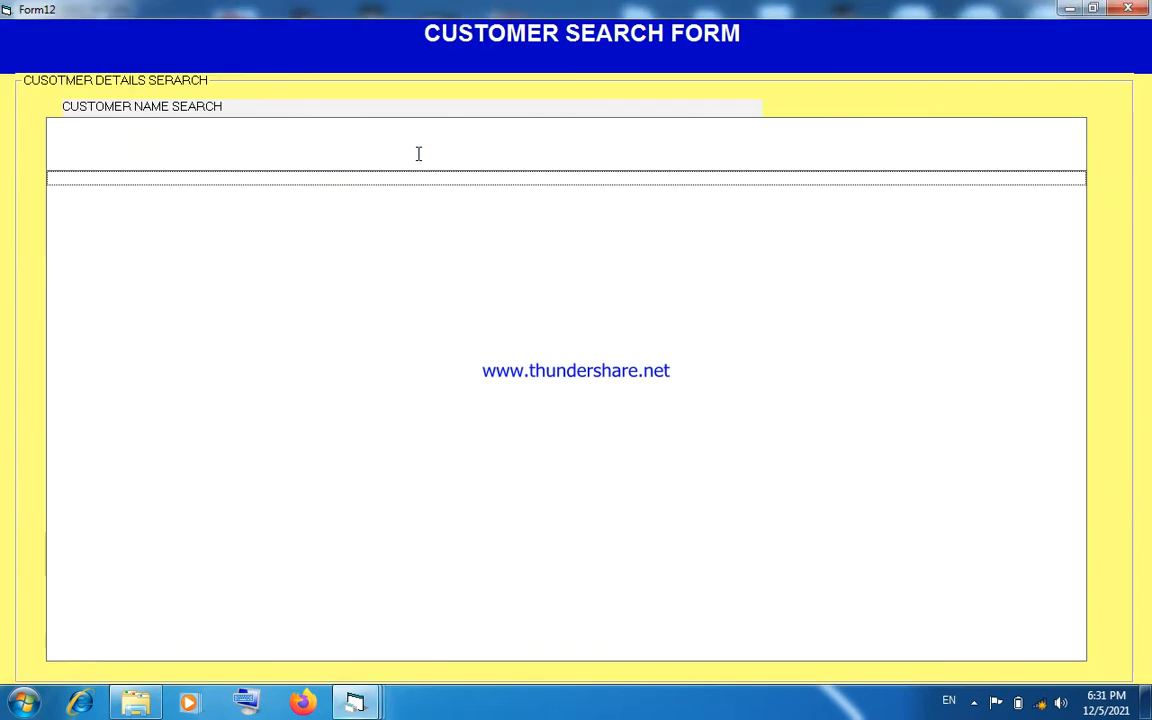
left_click(419, 153)
type("A")
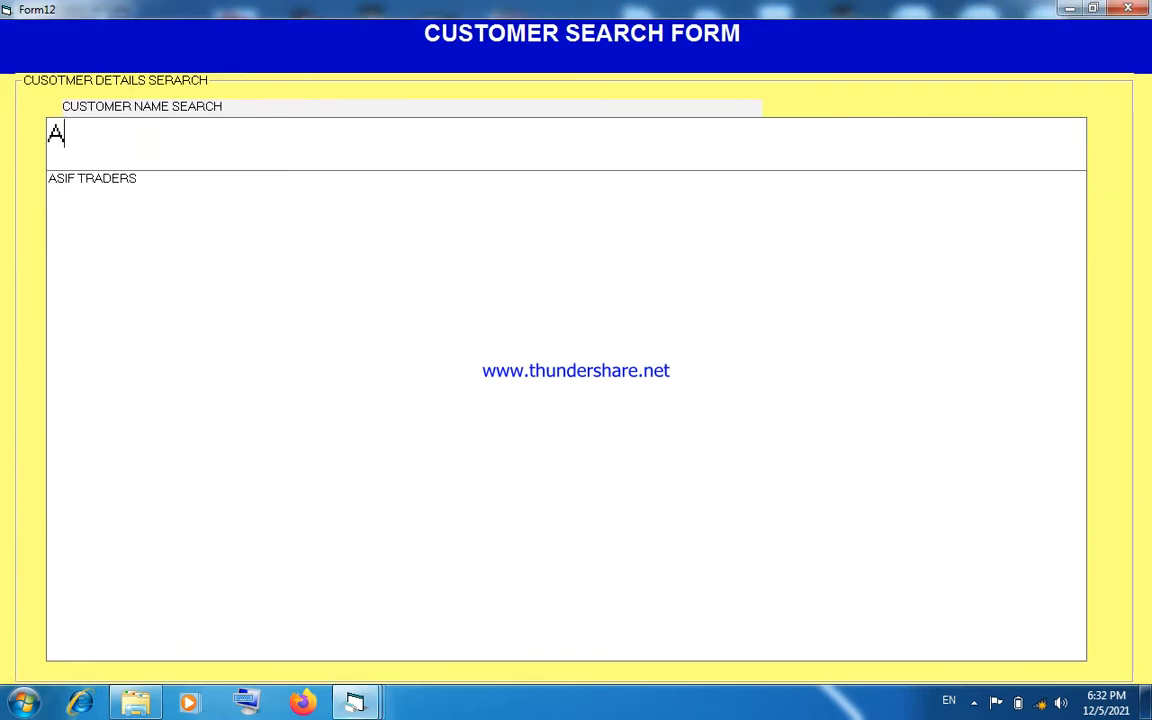
key("Down")
key("Return")
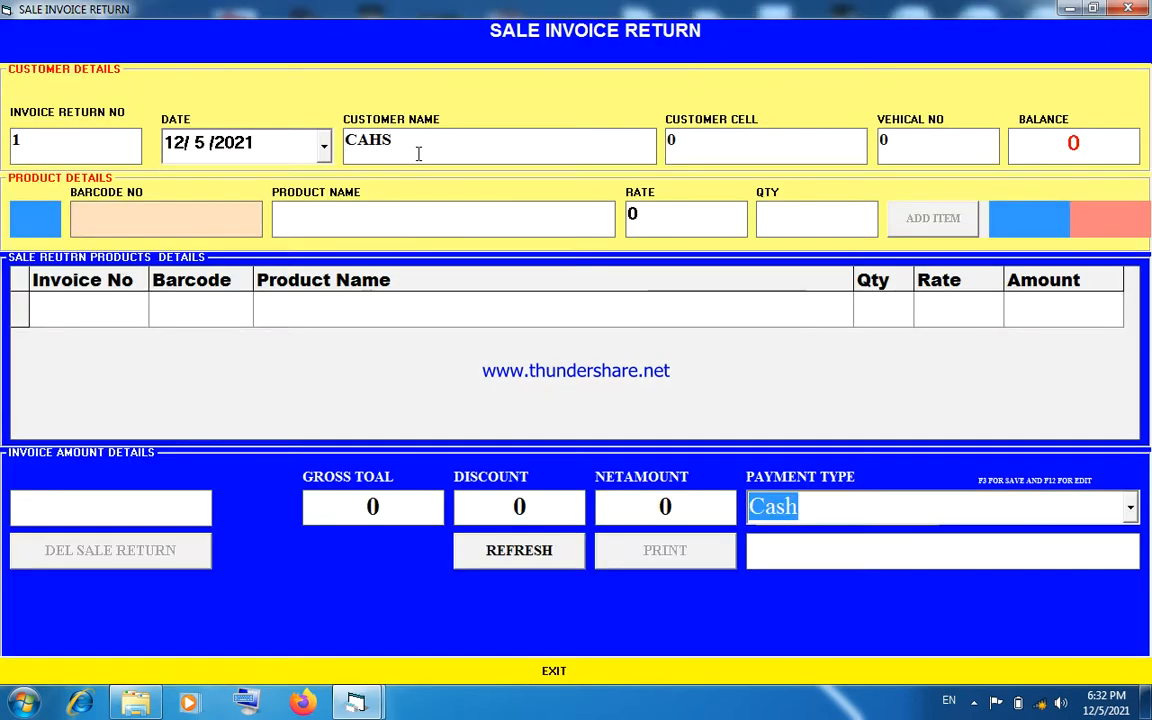
- Add product barcode 2, SHAN GHEE, to the sale return with rate 200 and quantity 2
type("2")
key("Return")
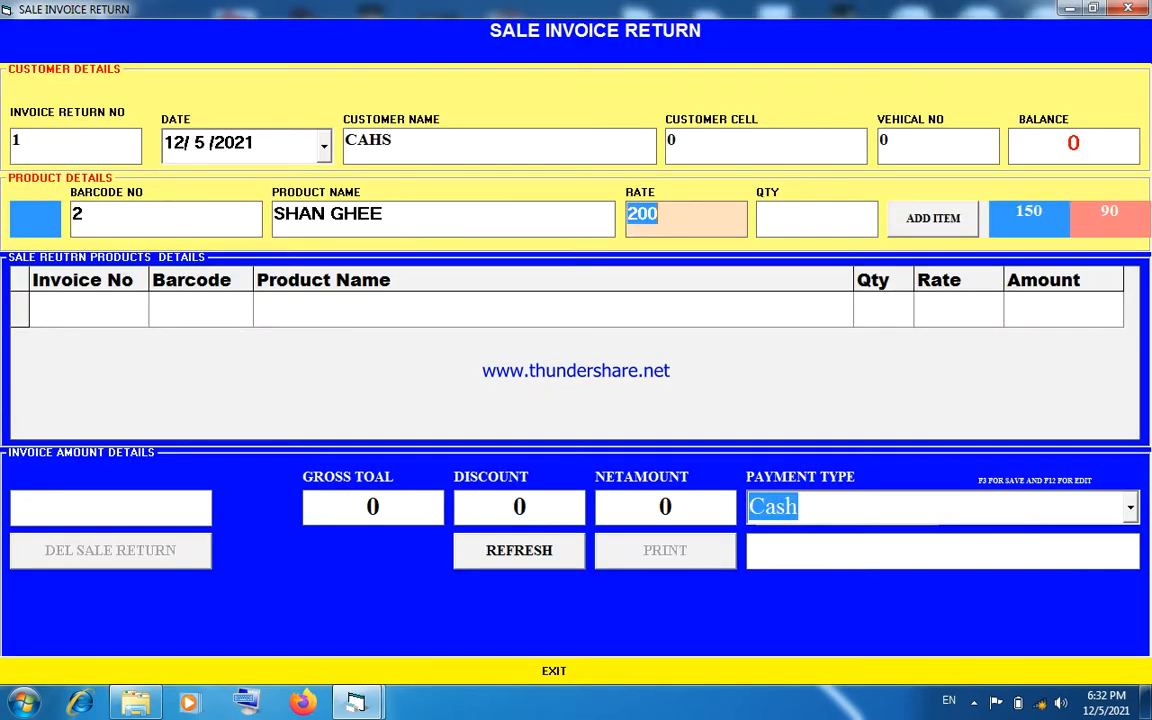
key("Return")
type("2")
key("Return")
- Save the sale return with discount 0 and payment type Credit, and close its printout and the return form
key("Return")
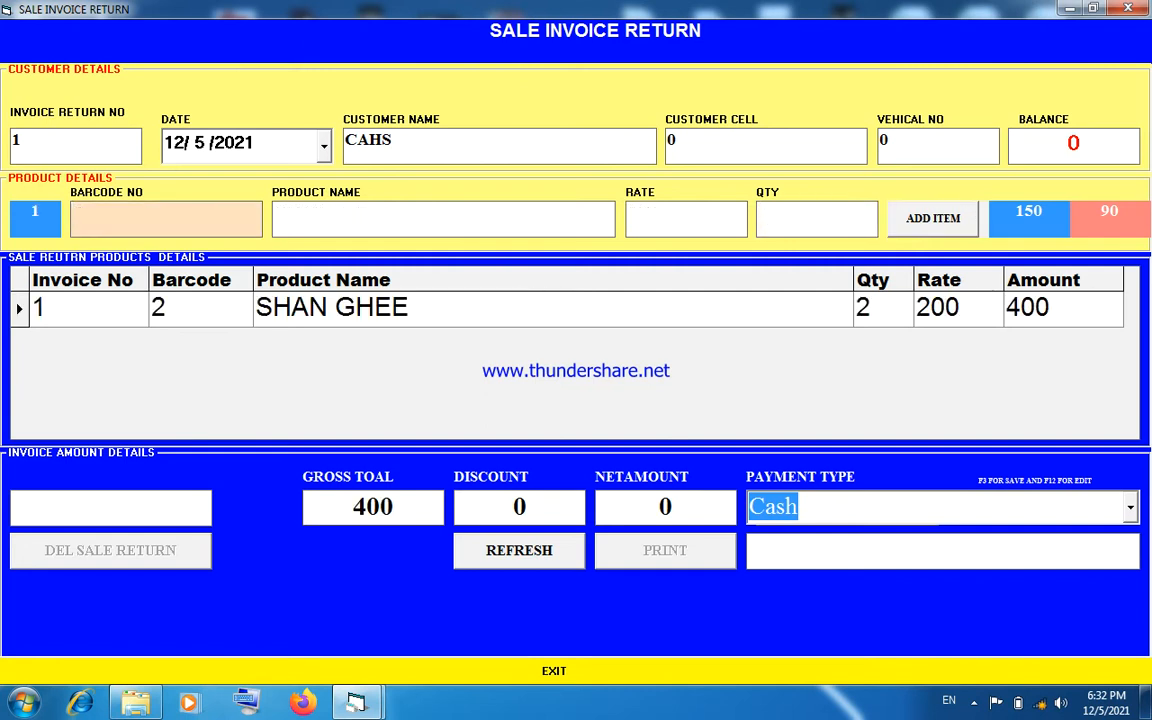
key("Return")
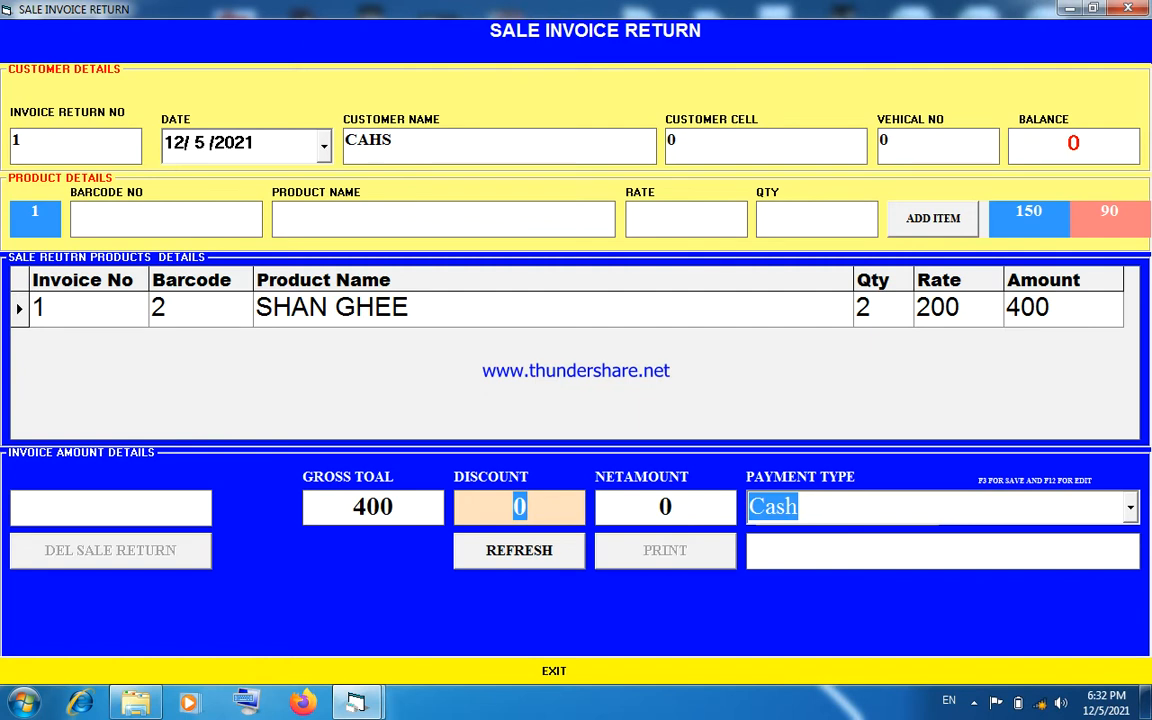
key("Return")
key("Down")
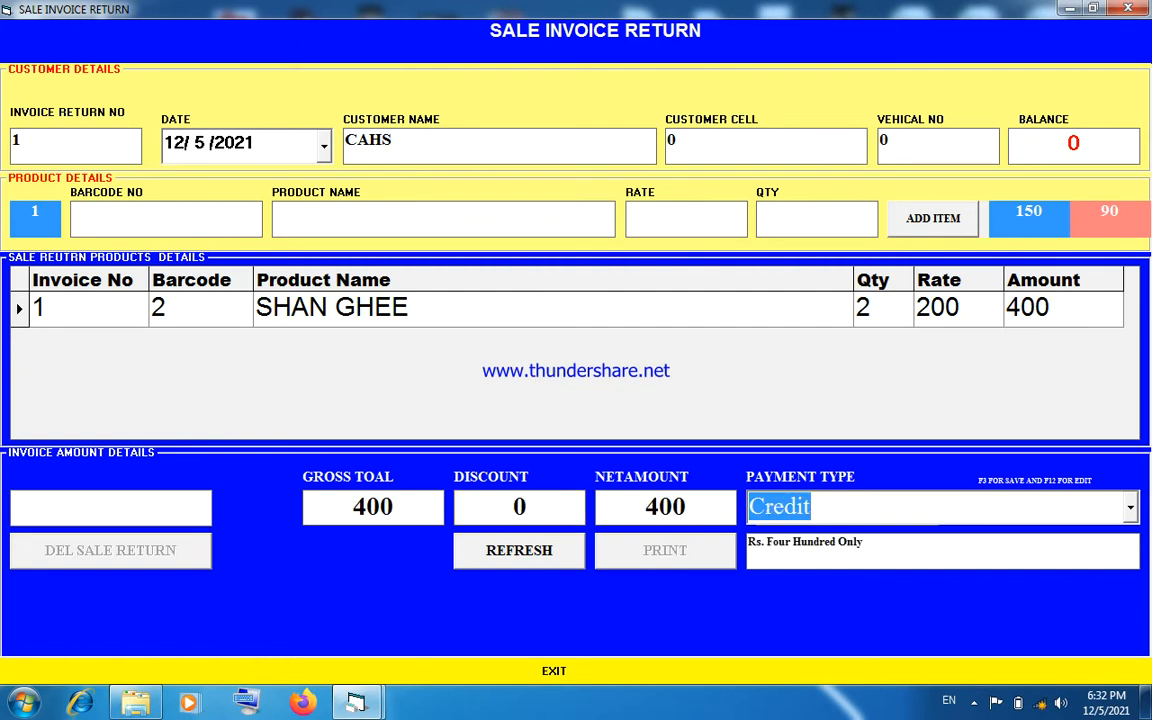
key("F3")
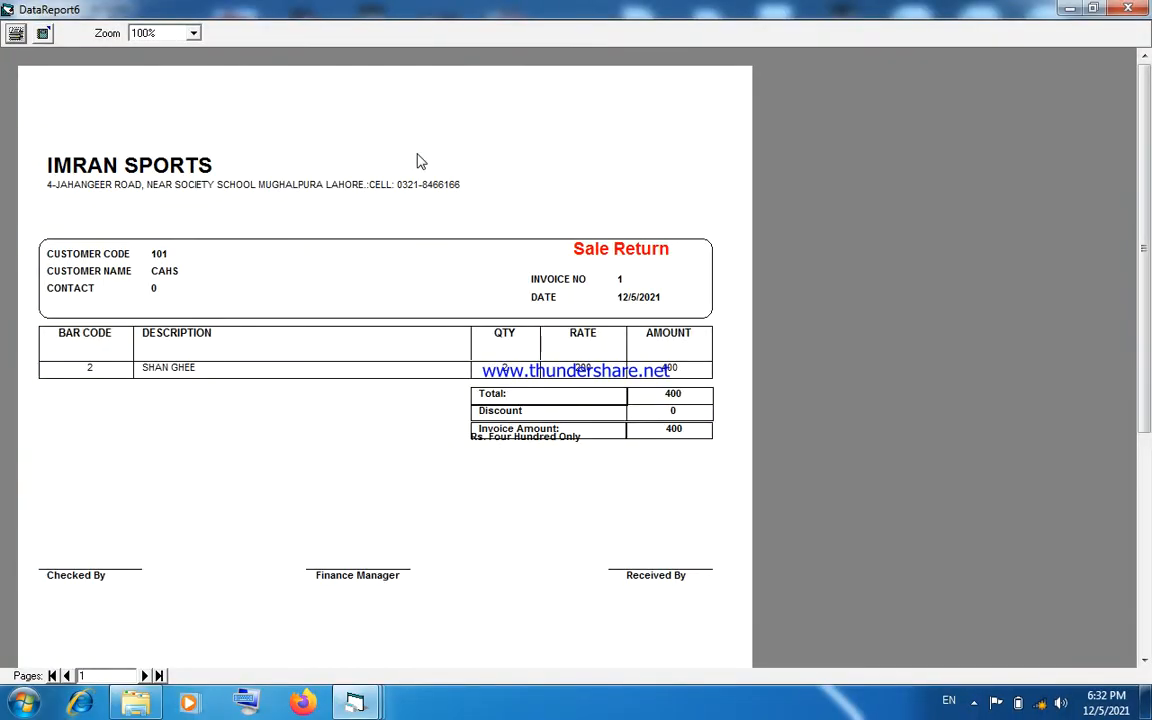
left_click(1140, 9)
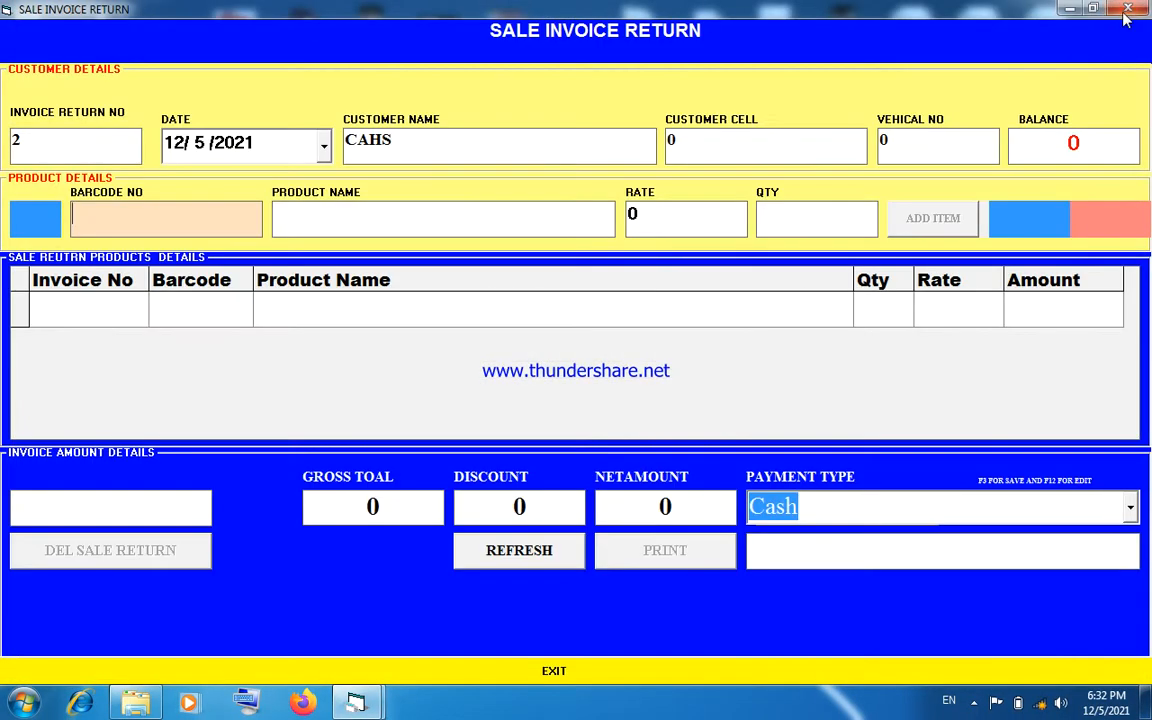
left_click(1127, 10)
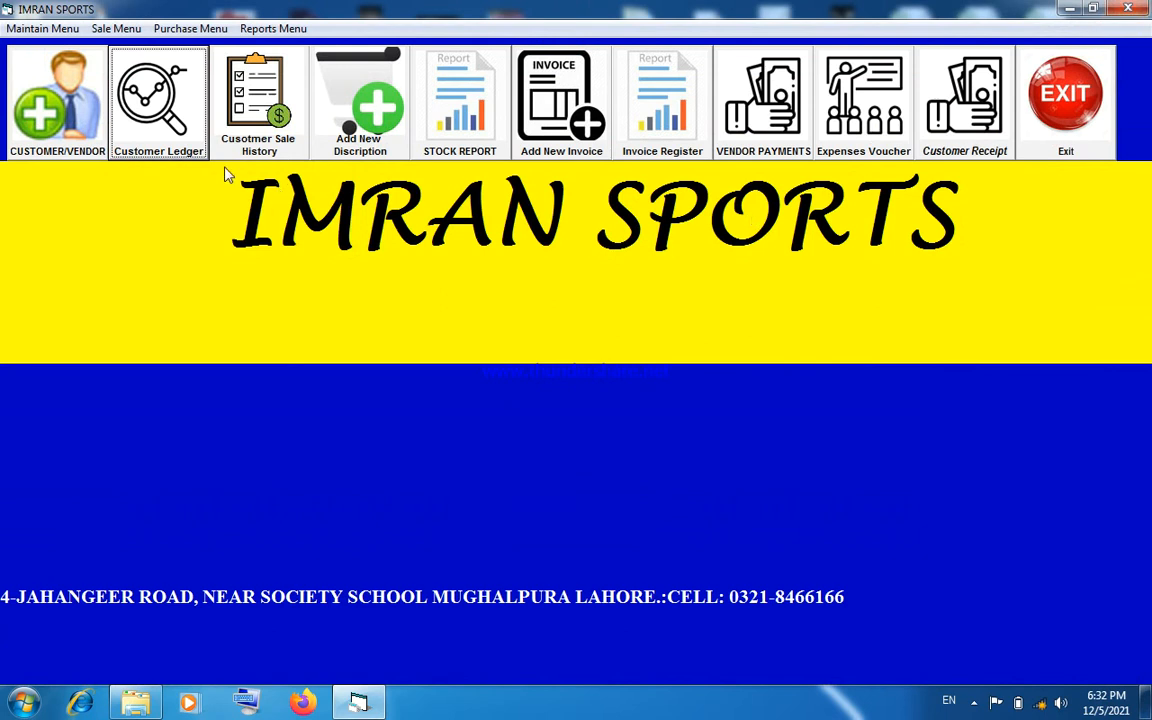
- Generate and view the customer ledger report for ASIF TRADERS from 8/1/2013 to 12/5/2021, and close the report
left_click(155, 148)
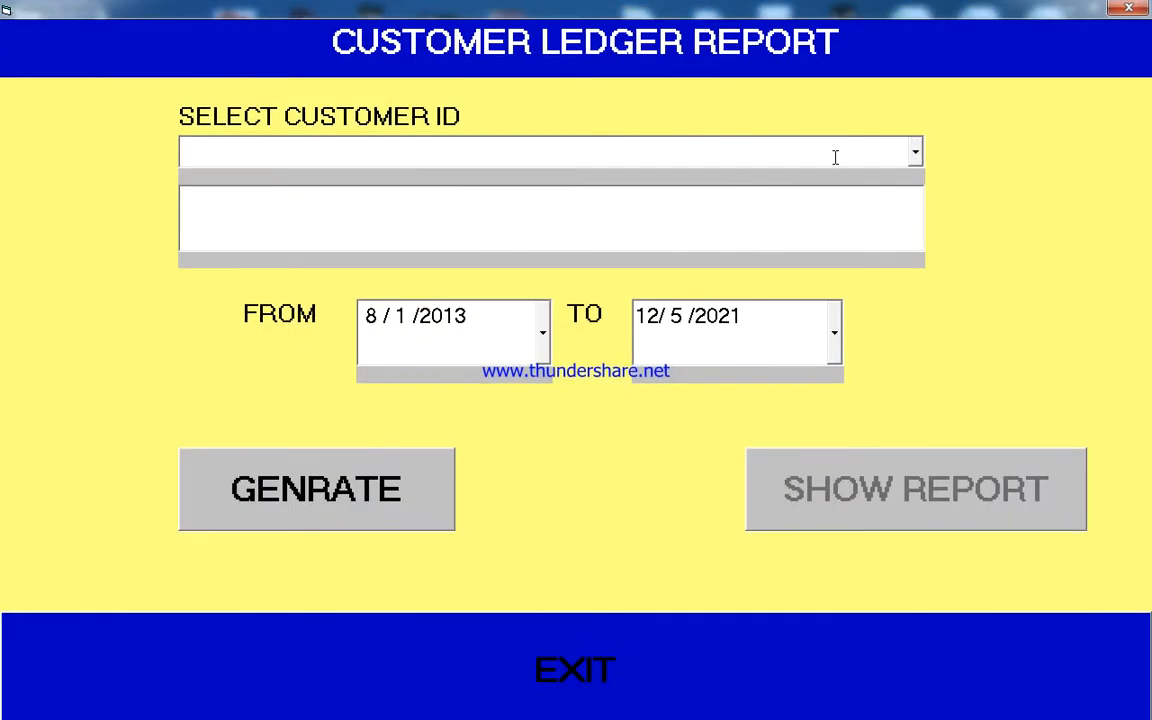
left_click(915, 155)
left_click(900, 205)
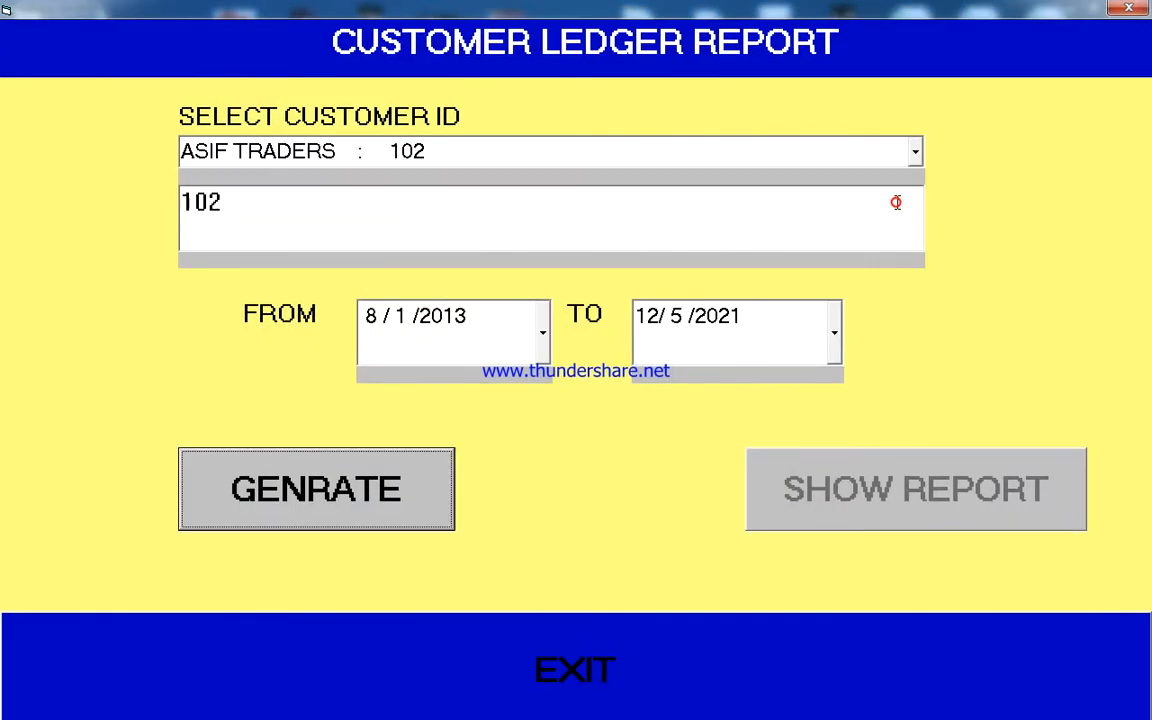
left_click(370, 447)
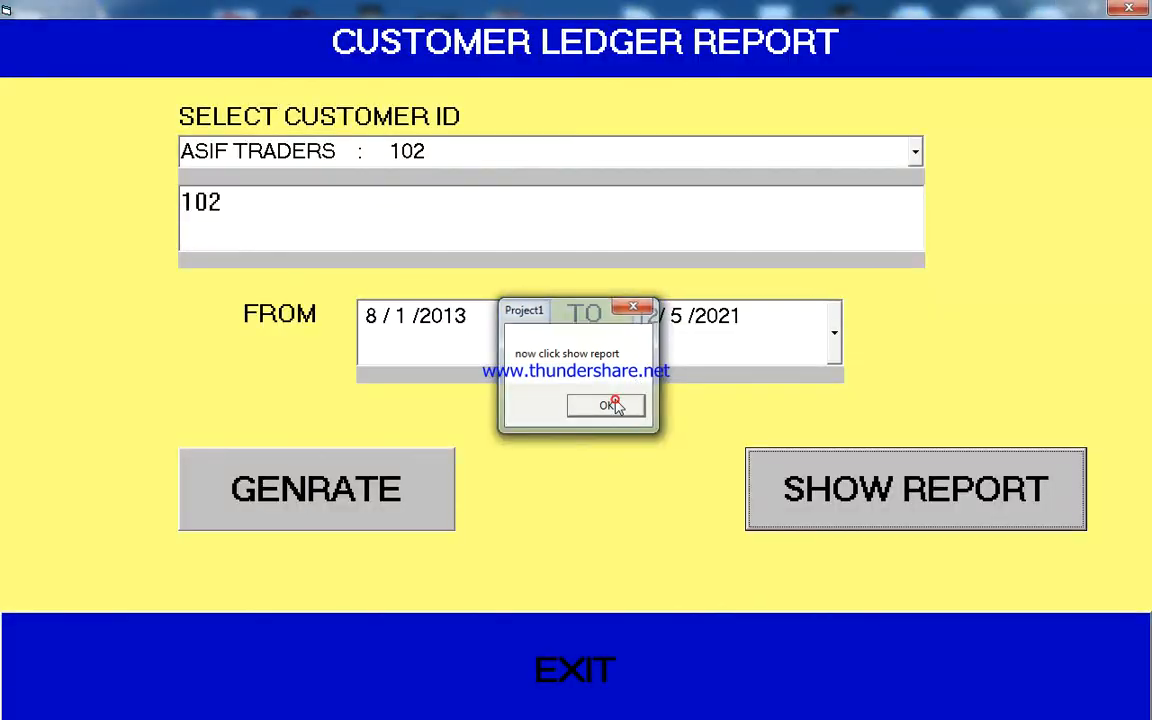
left_click(614, 404)
left_click(800, 498)
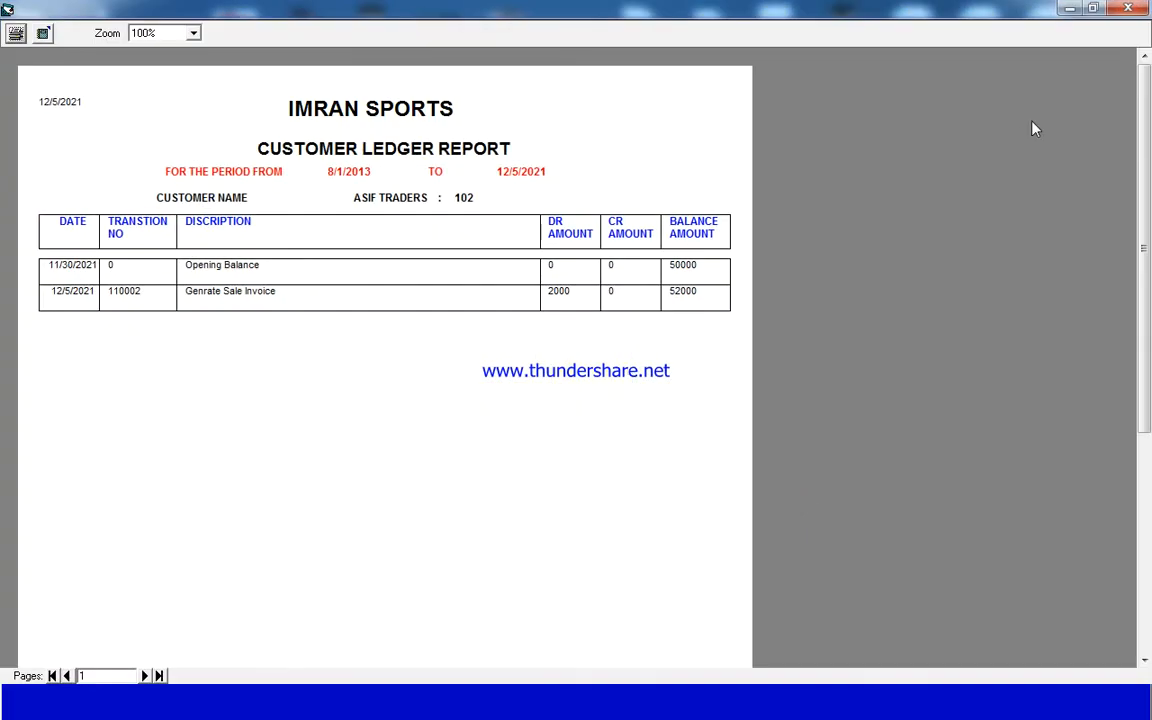
left_click(1128, 8)
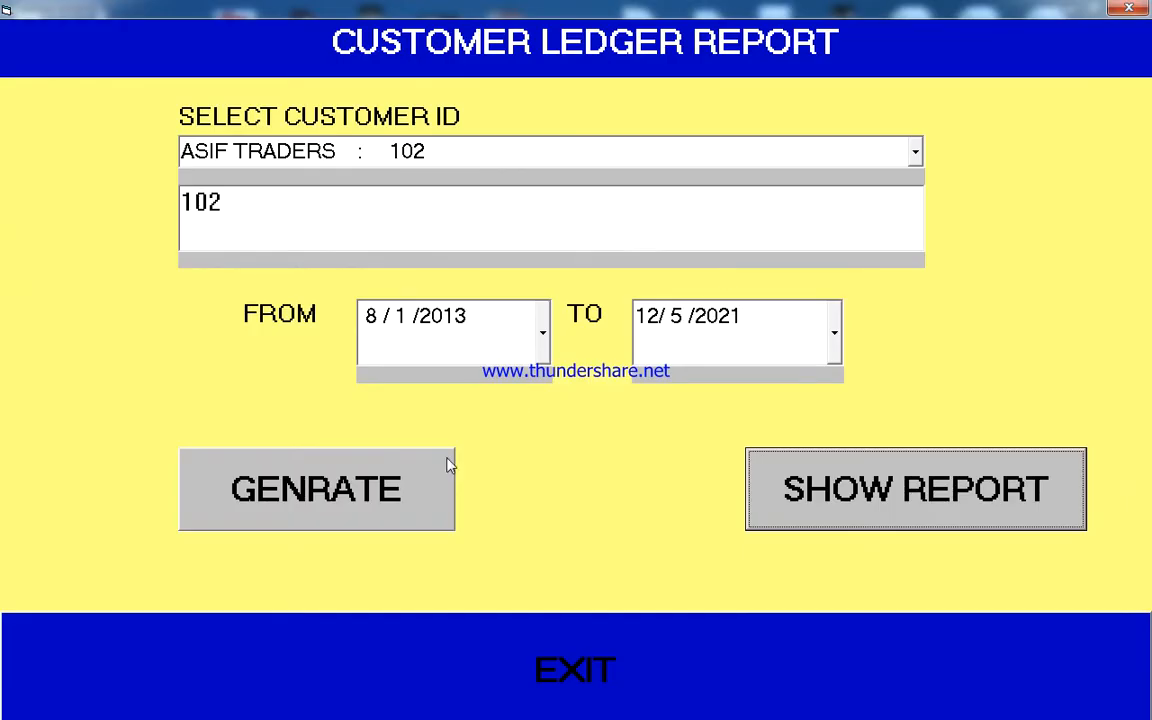
- Change the ledger's end date to 12/16/2021, view the report again, and close both the report and its form
left_click(832, 333)
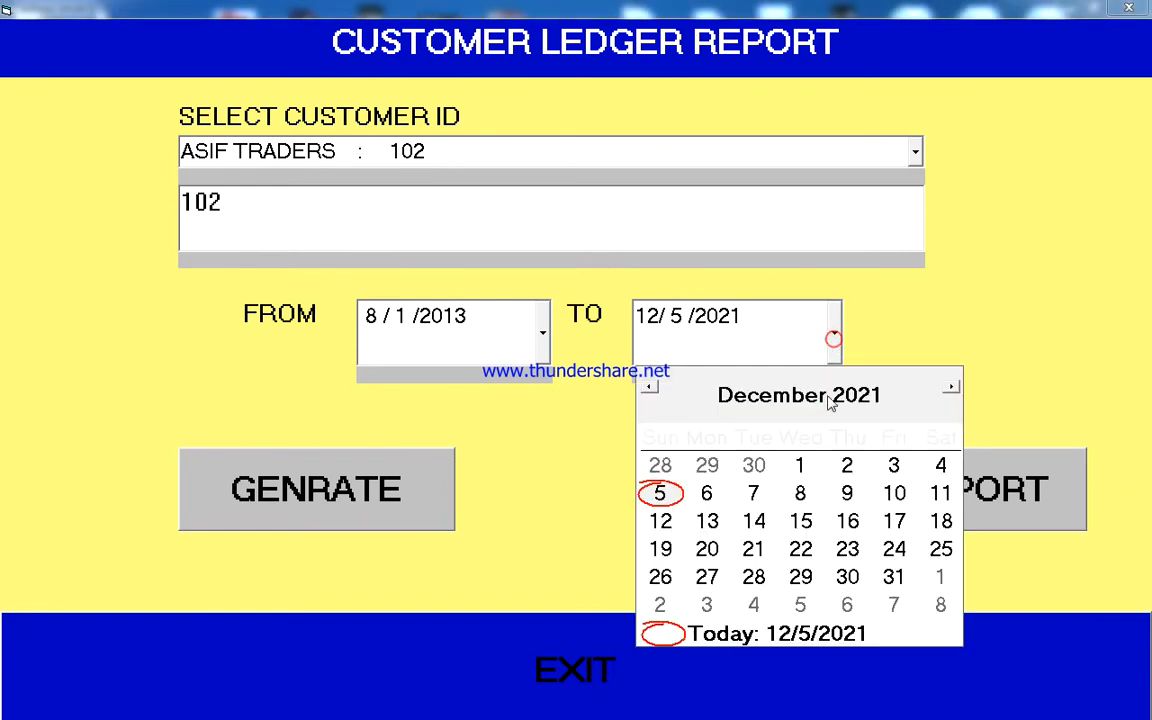
left_click(848, 521)
left_click(918, 494)
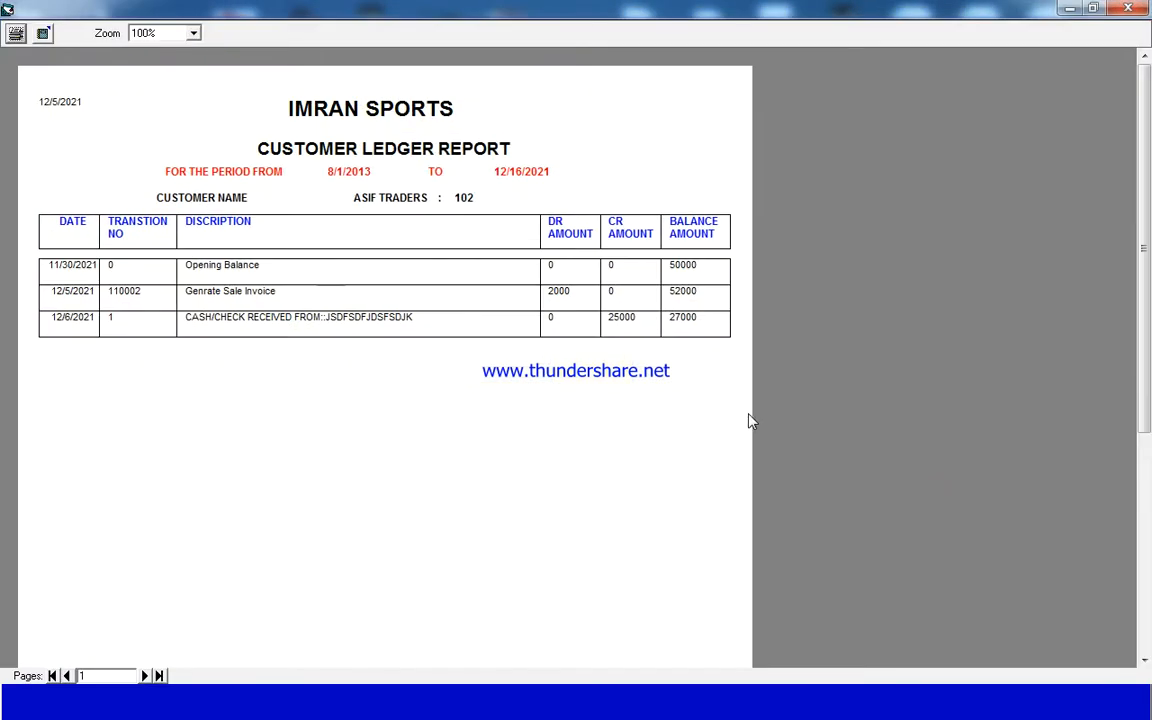
left_click(1128, 8)
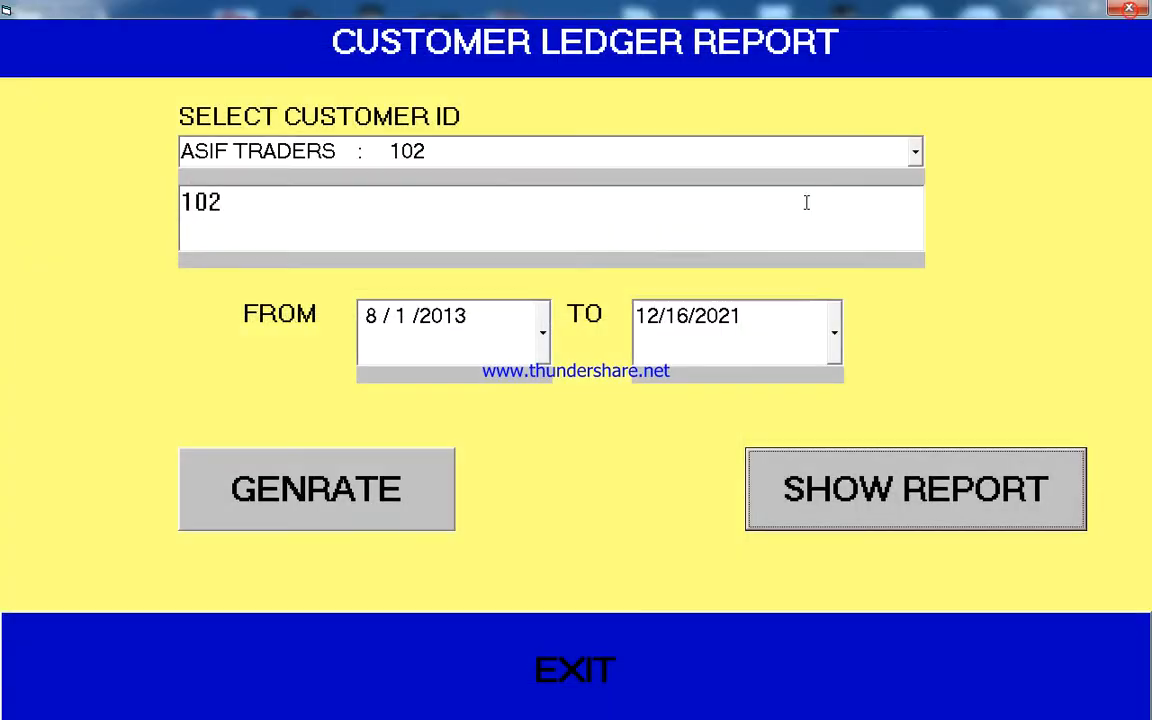
left_click(1134, 9)
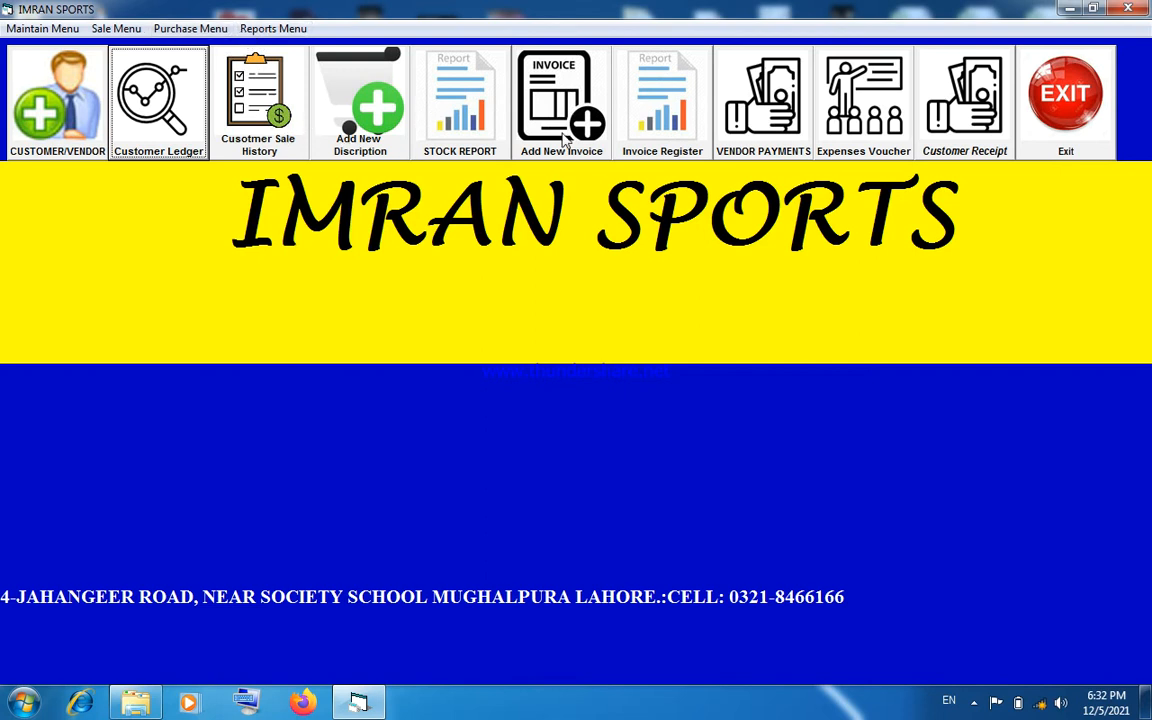
- View the invoice return product detail report for 12/5/2021, and close it along with the invoice register form
left_click(655, 110)
left_click(535, 566)
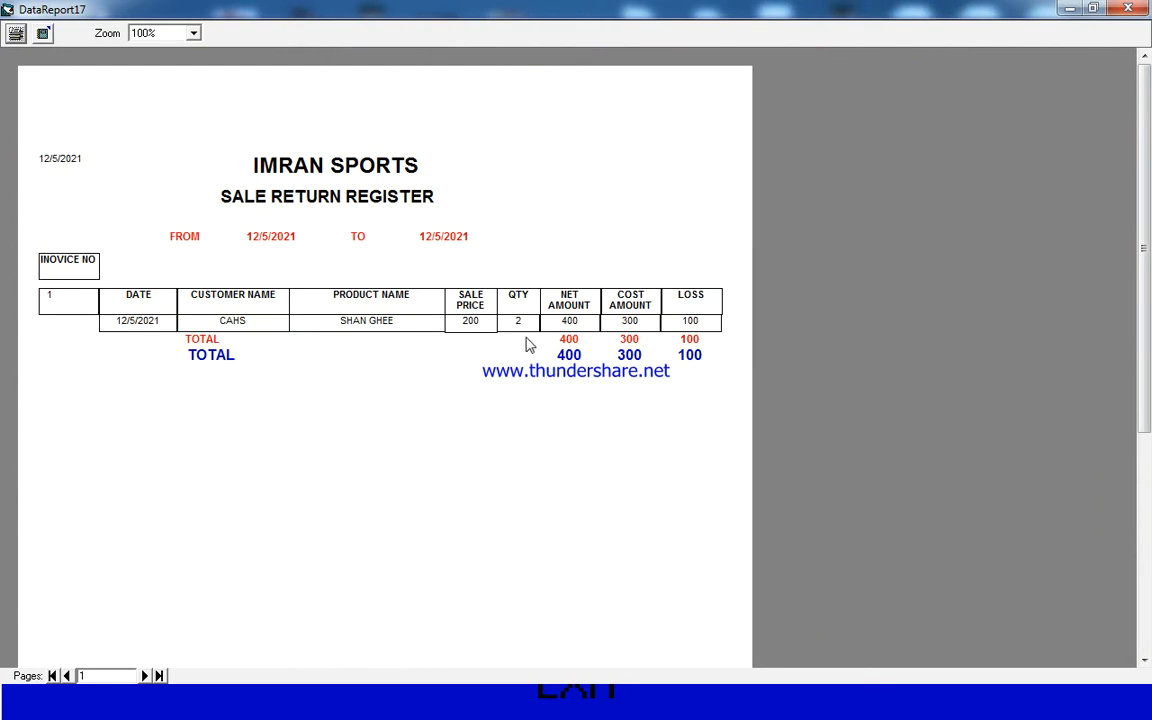
left_click(1138, 8)
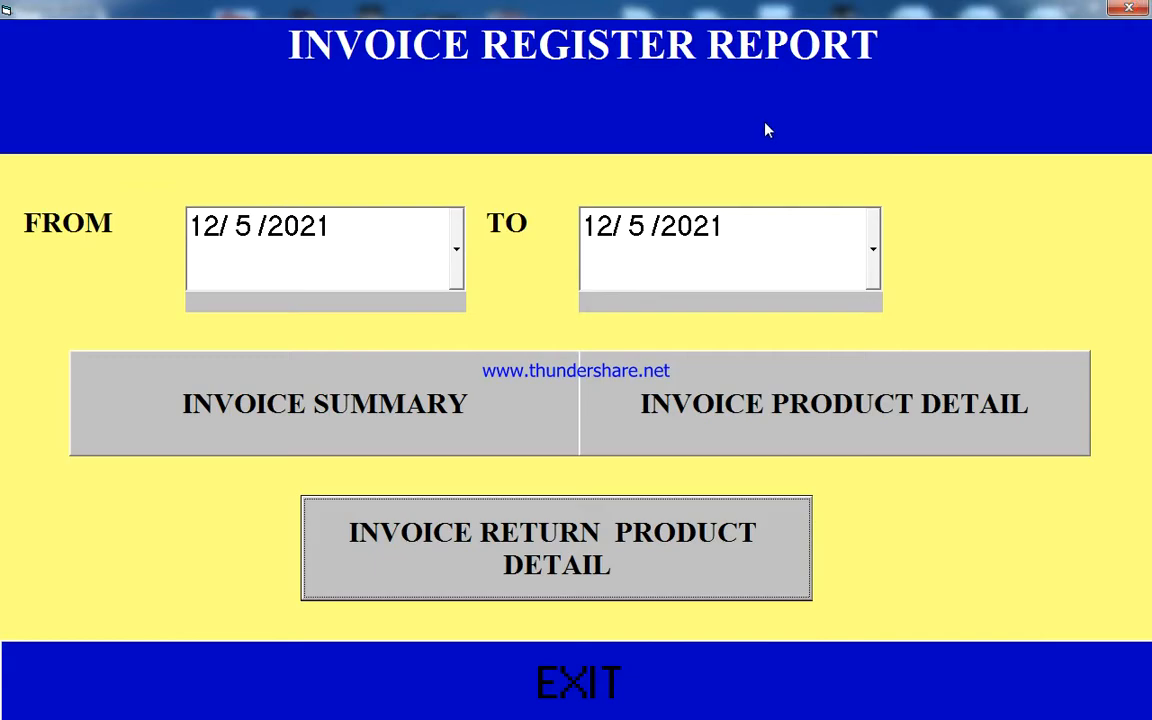
left_click(1115, 12)
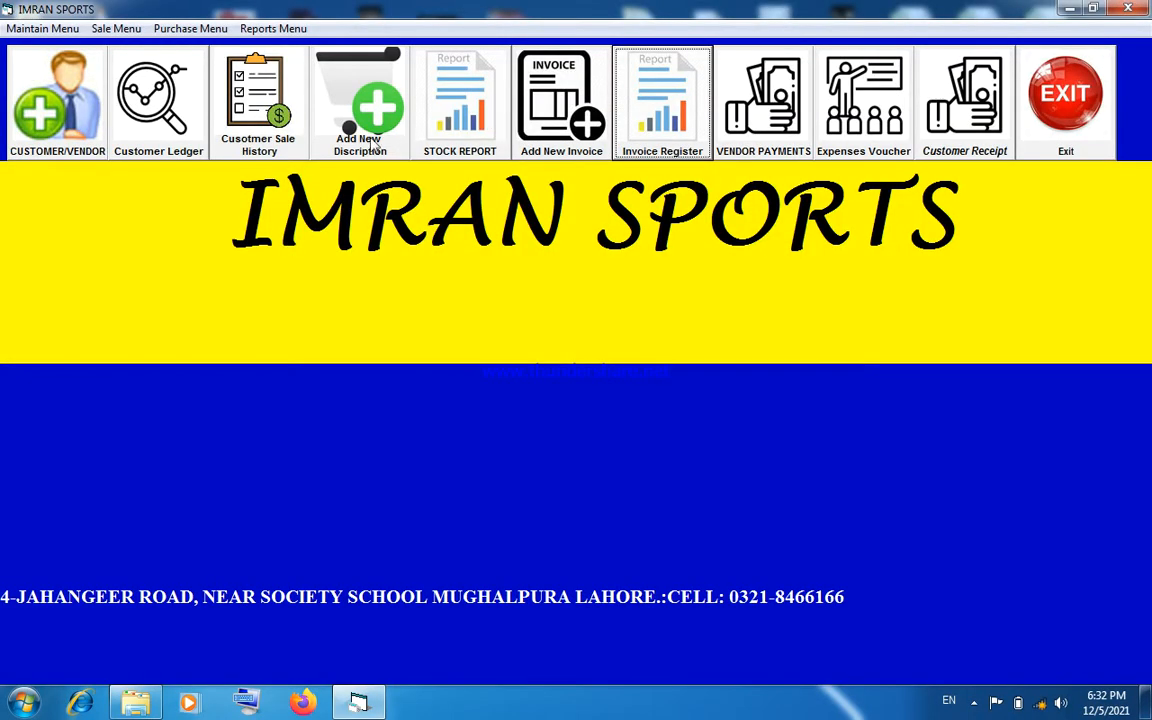
- View the stock report covering all products, and close both the report and the stock report form
left_click(420, 146)
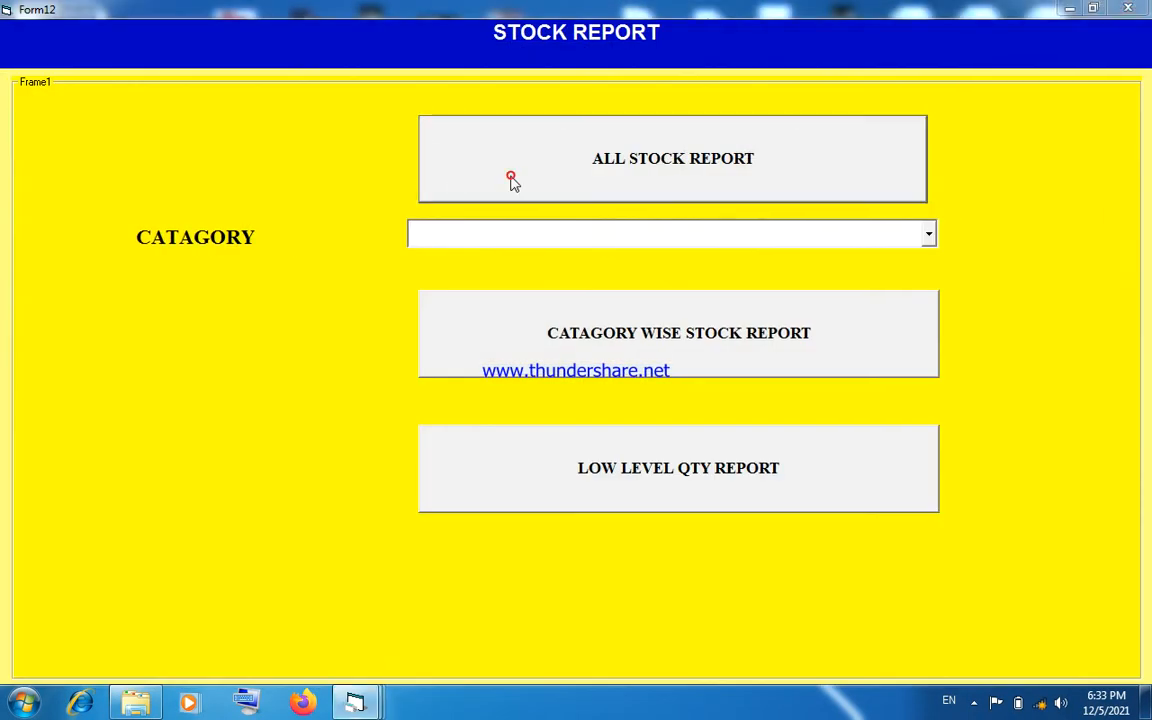
left_click(511, 180)
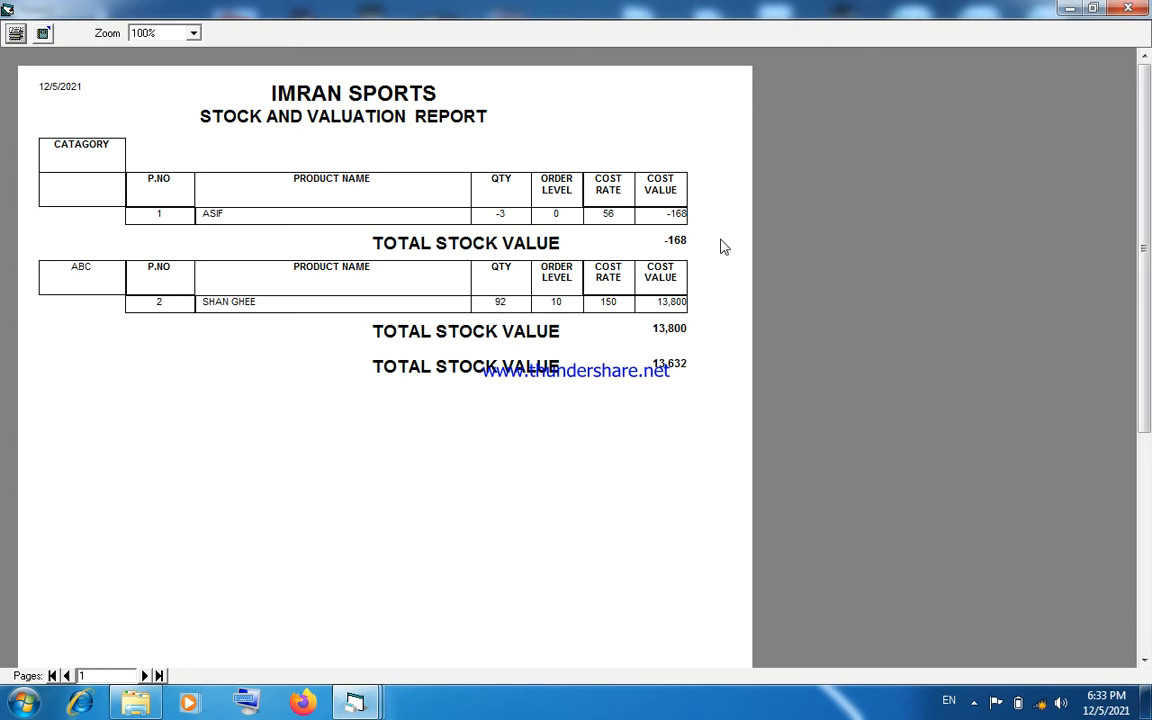
left_click(1128, 9)
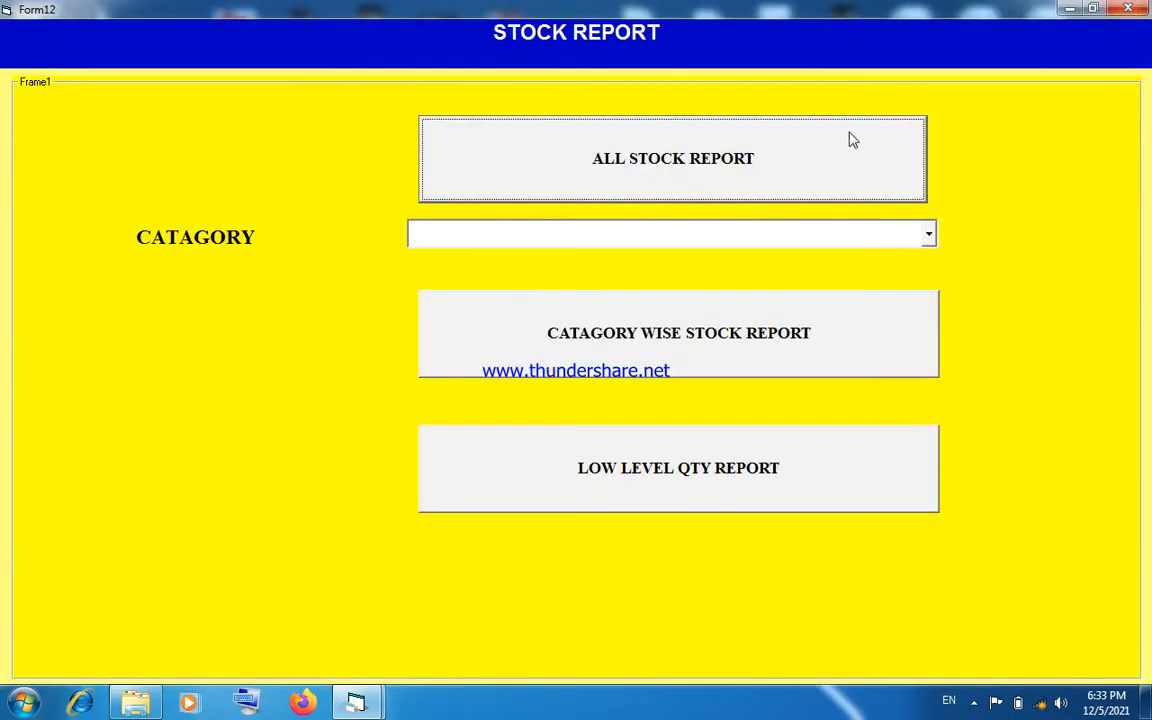
left_click(1128, 9)
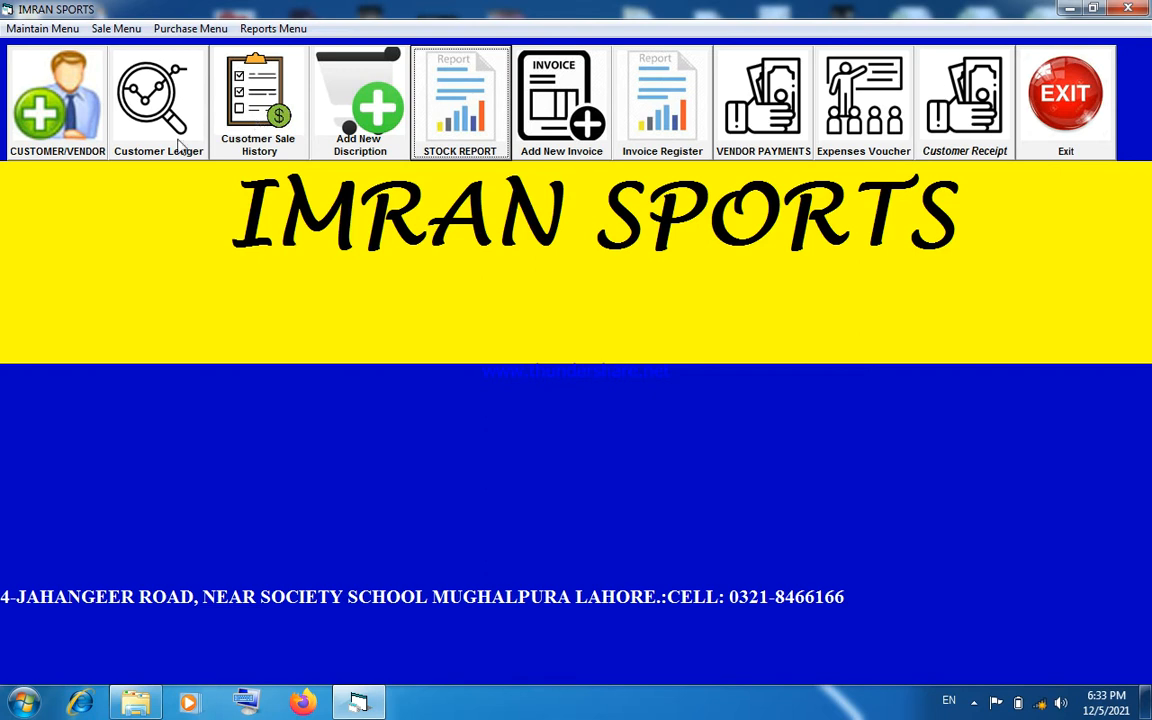
- Start a new customer/vendor record named ABC TRADERS with the city/area AFGHANISTAN
left_click(60, 152)
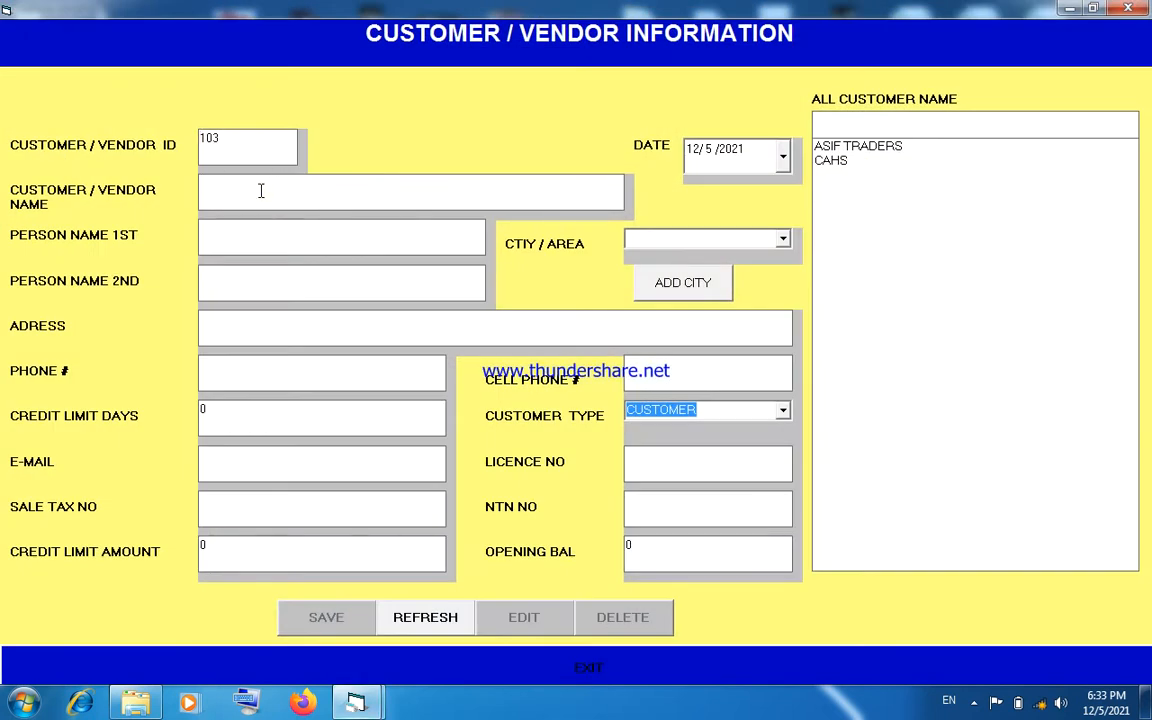
type("ABC TRADERS")
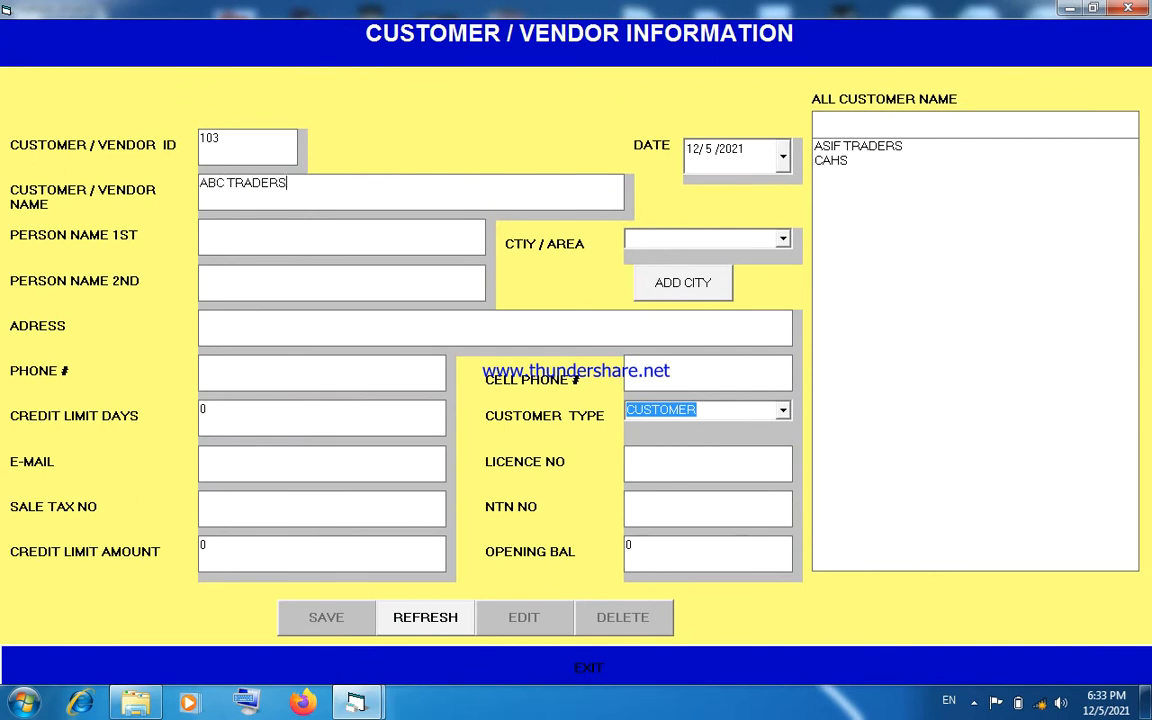
left_click(783, 240)
left_click(766, 261)
left_click(471, 241)
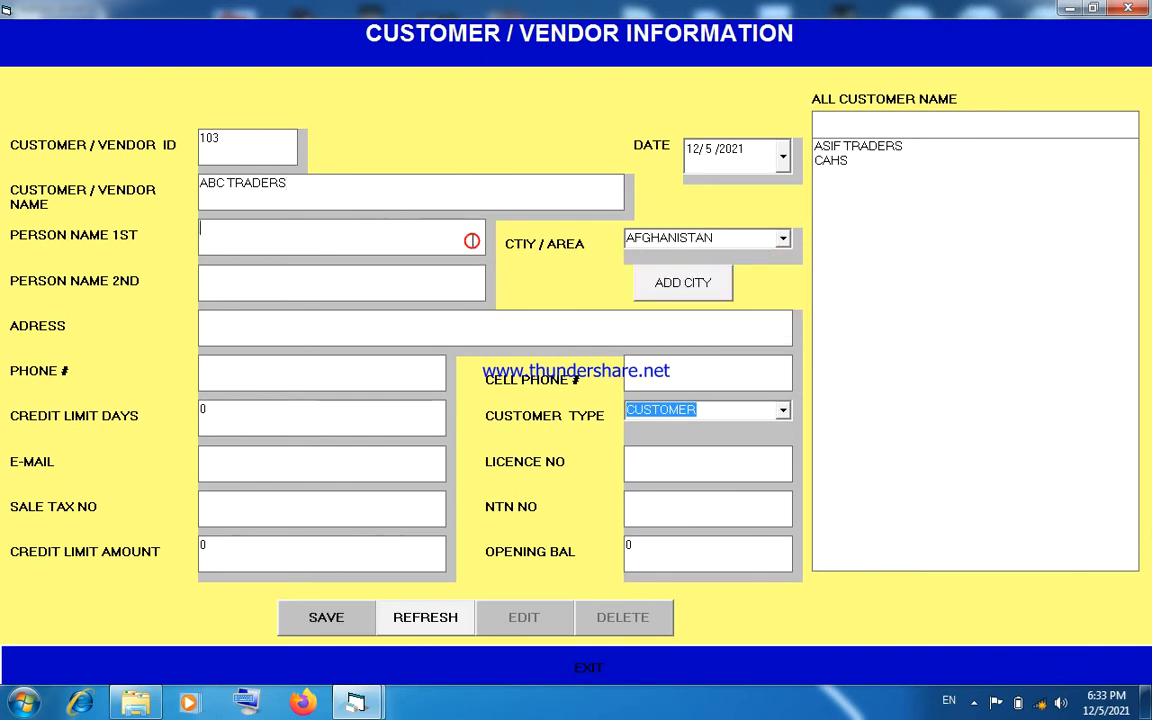
- Fill in the new record's address and cell phone number, and set its customer type to VENDOR
left_click(430, 325)
type("LAHROE")
left_click(691, 374)
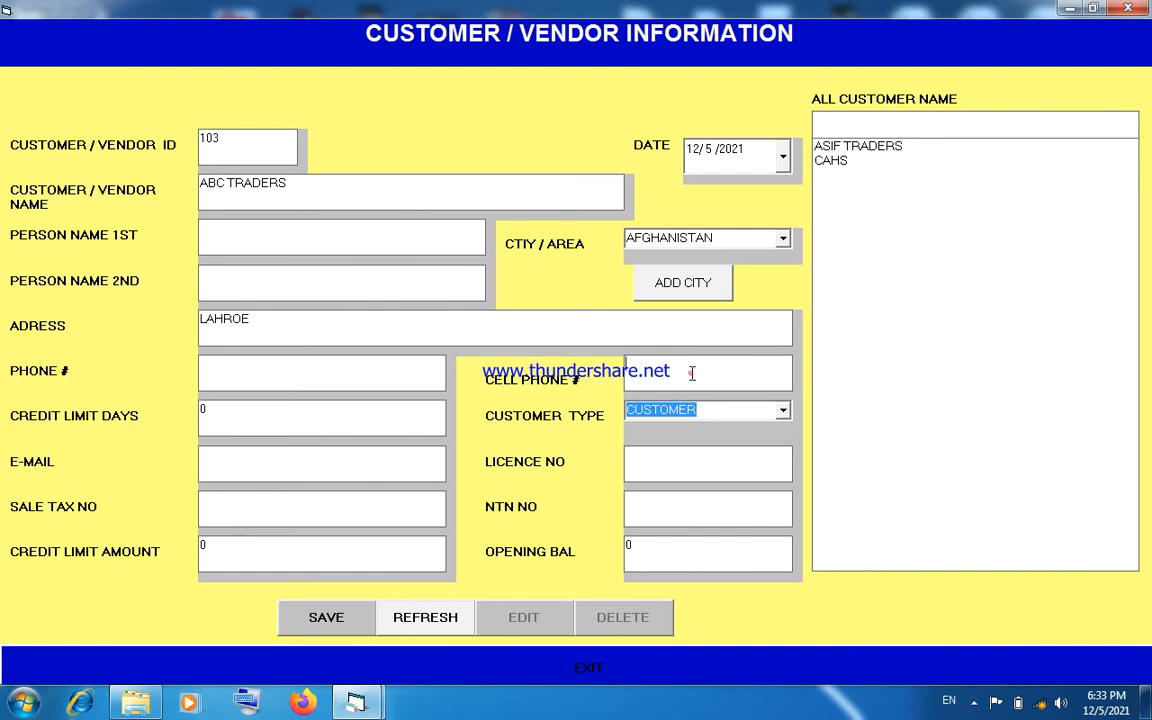
type("667667")
left_click(778, 410)
left_click(761, 444)
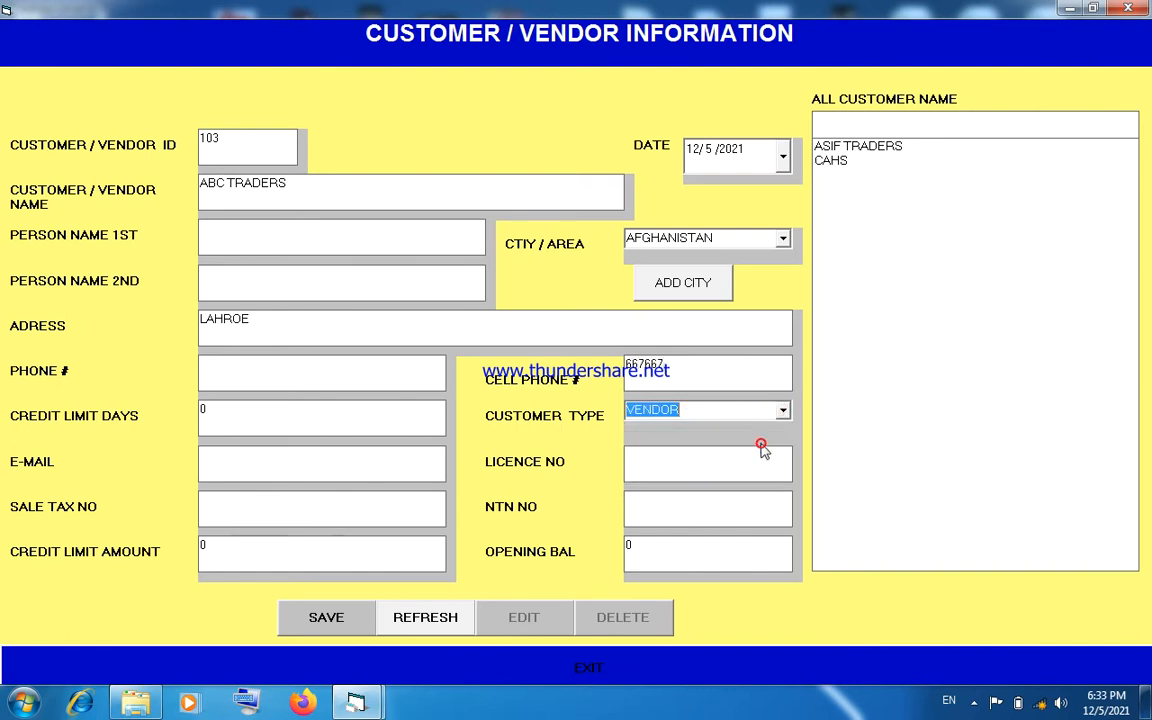
- Set the vendor's date to 12/1/2021 and opening balance to 100000, and save the record
left_click(783, 156)
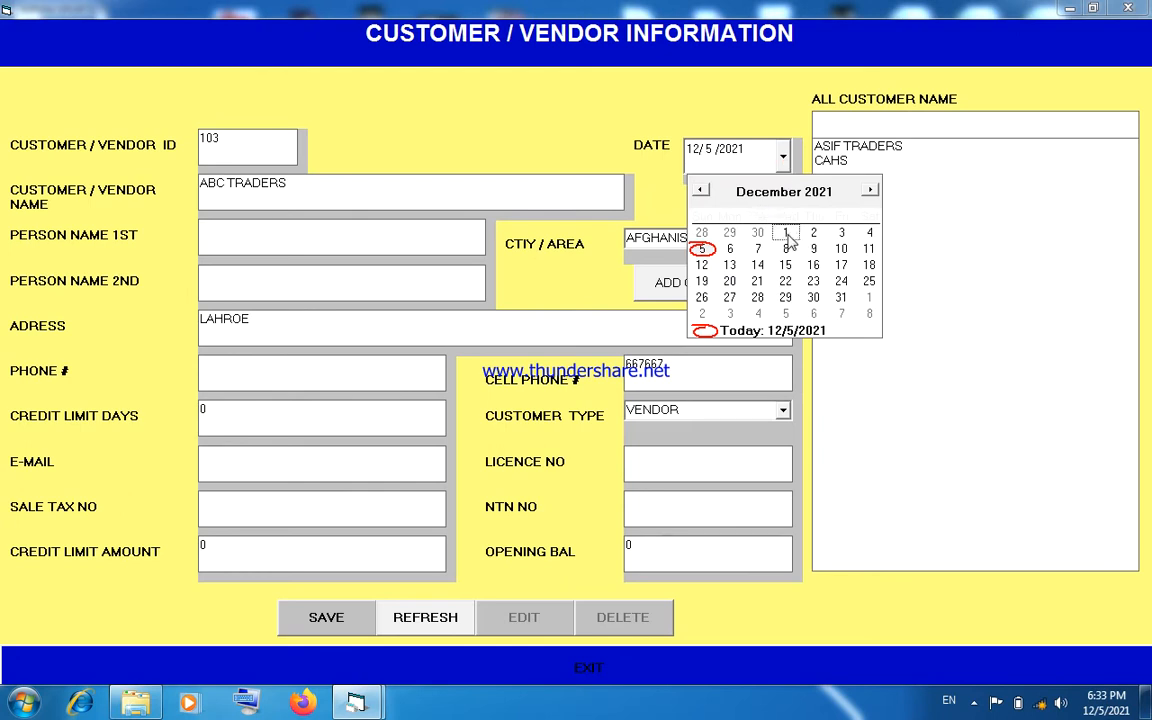
left_click(786, 233)
left_click(645, 544)
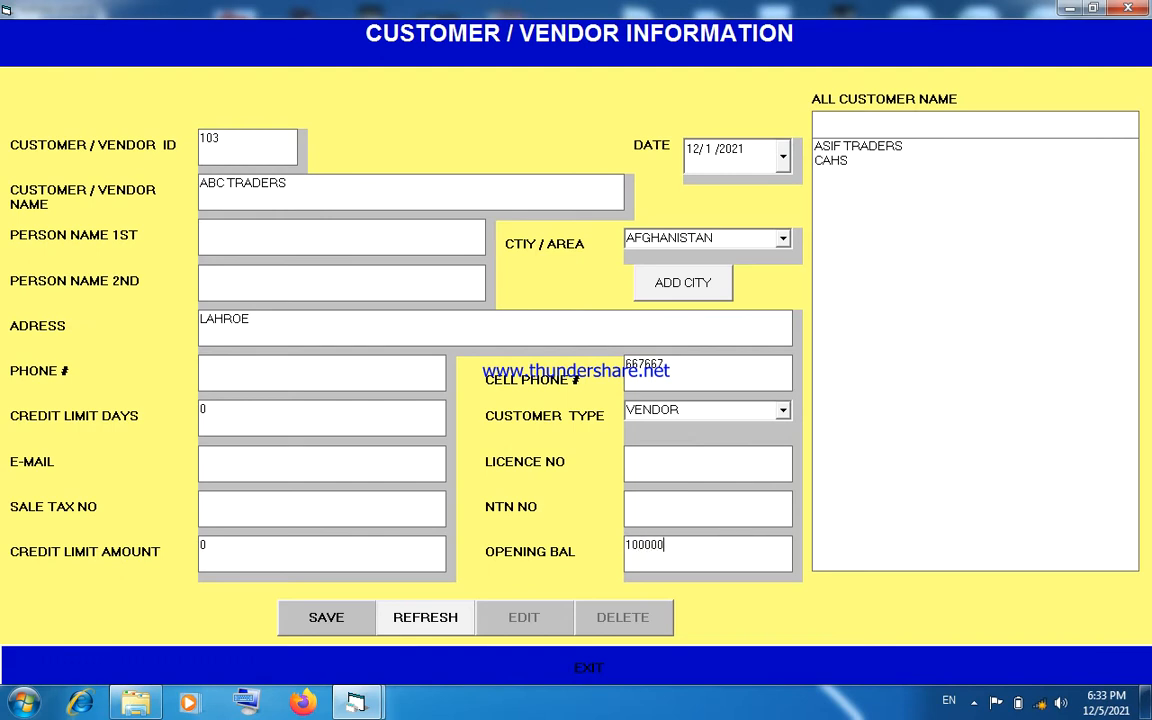
type("100000")
left_click(328, 619)
left_click(614, 406)
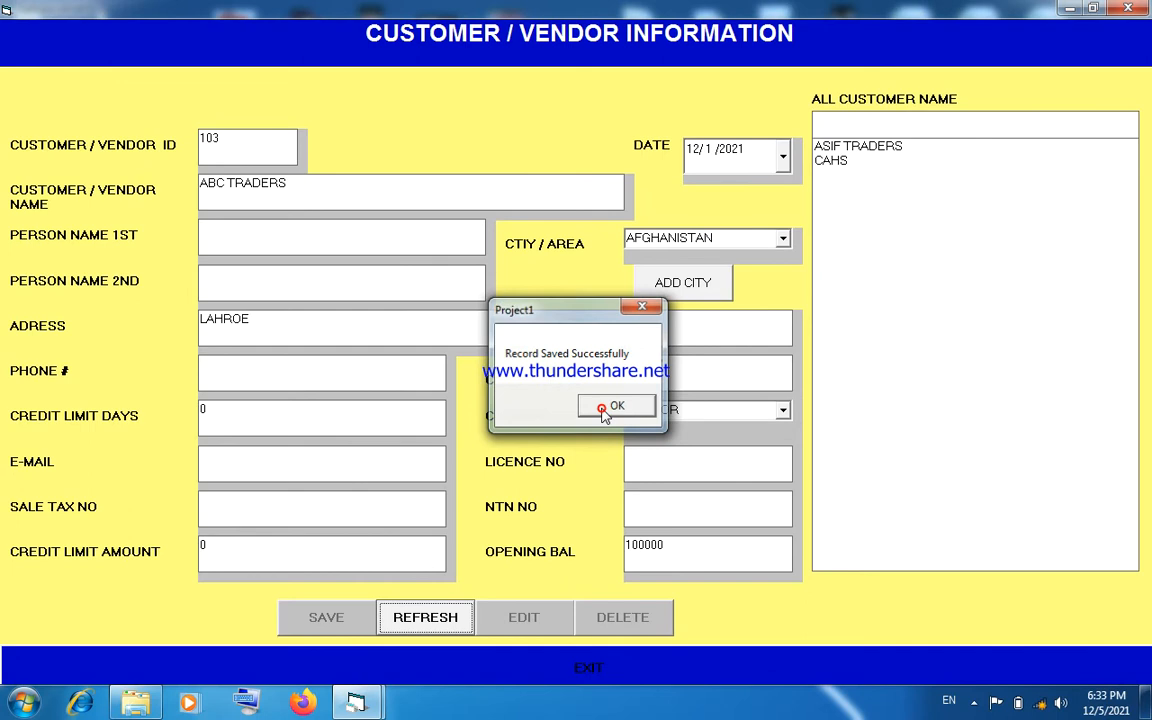
- Clear and close the customer/vendor form, and view the vendor ledger report for ABC TRADERS
left_click(435, 622)
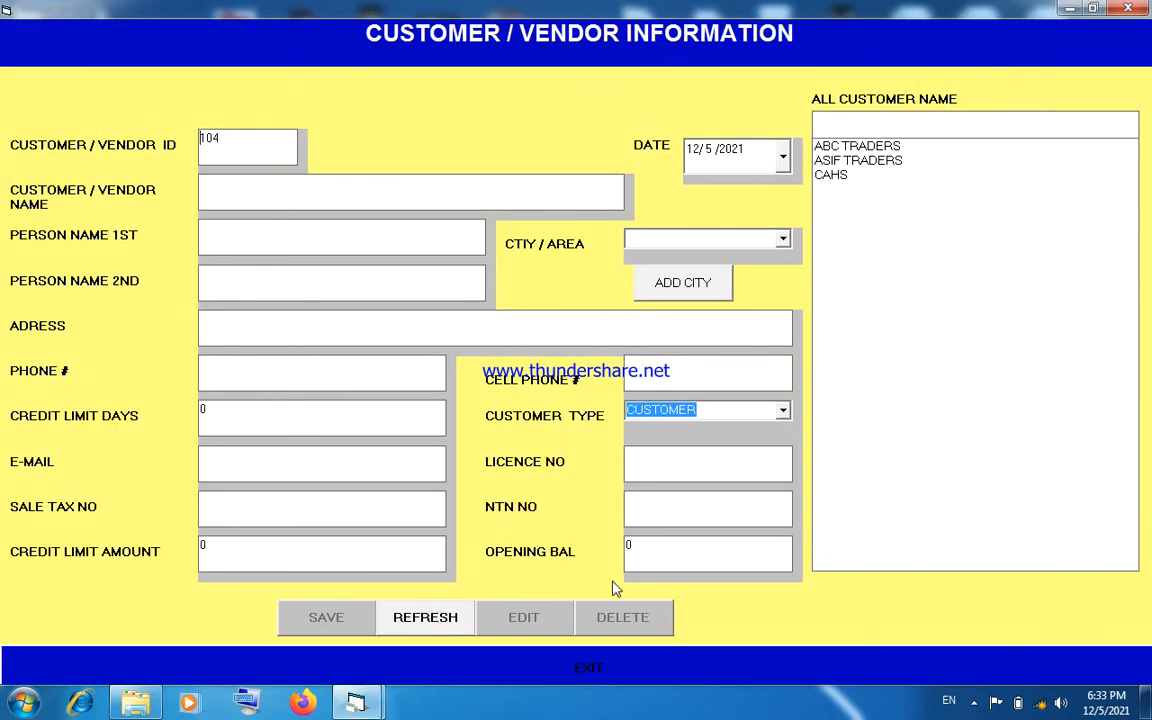
left_click(600, 665)
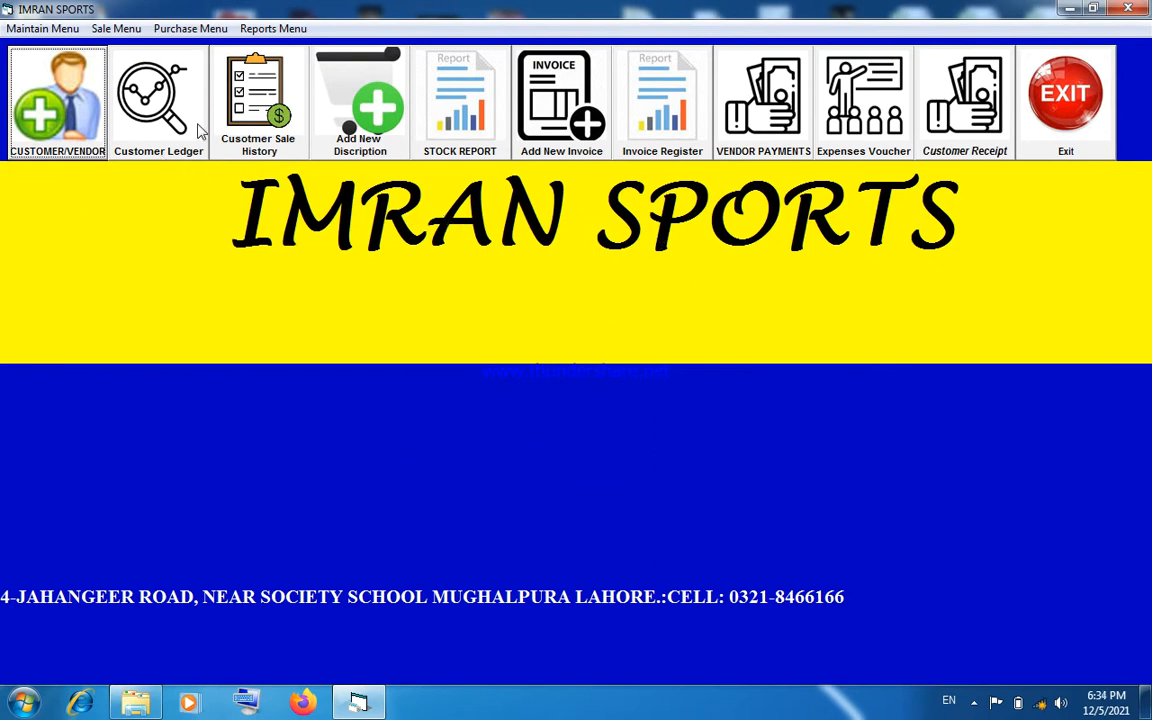
left_click(266, 30)
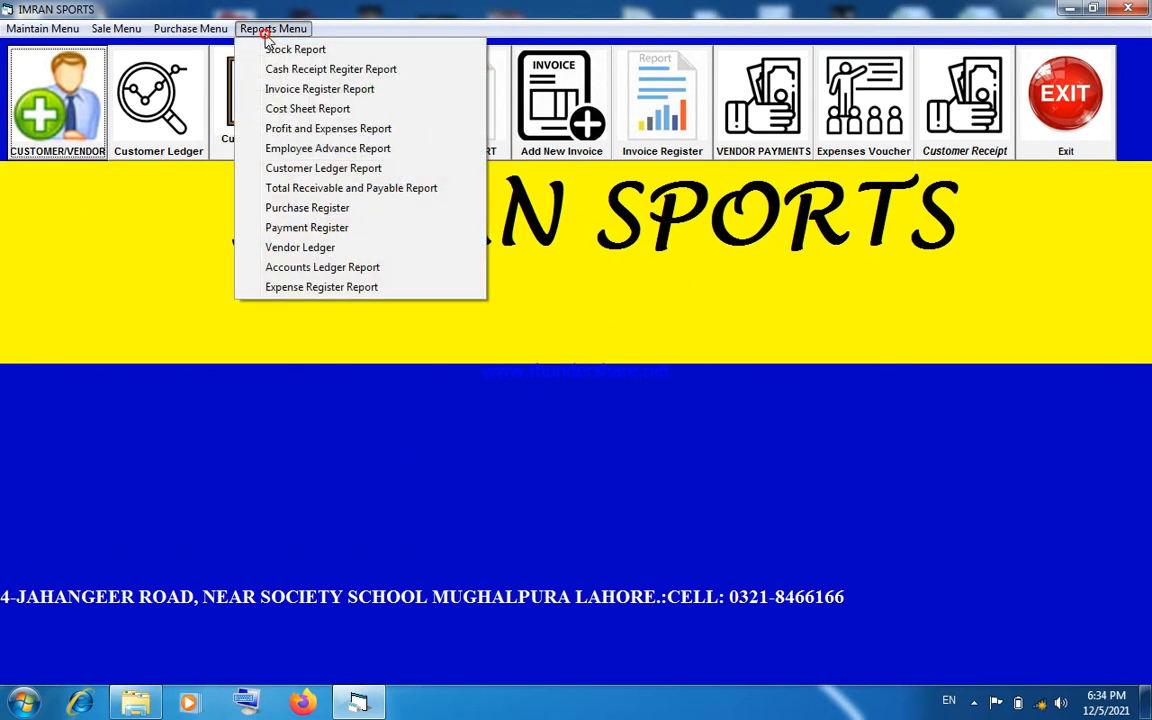
left_click(298, 250)
left_click(1051, 197)
left_click(1037, 230)
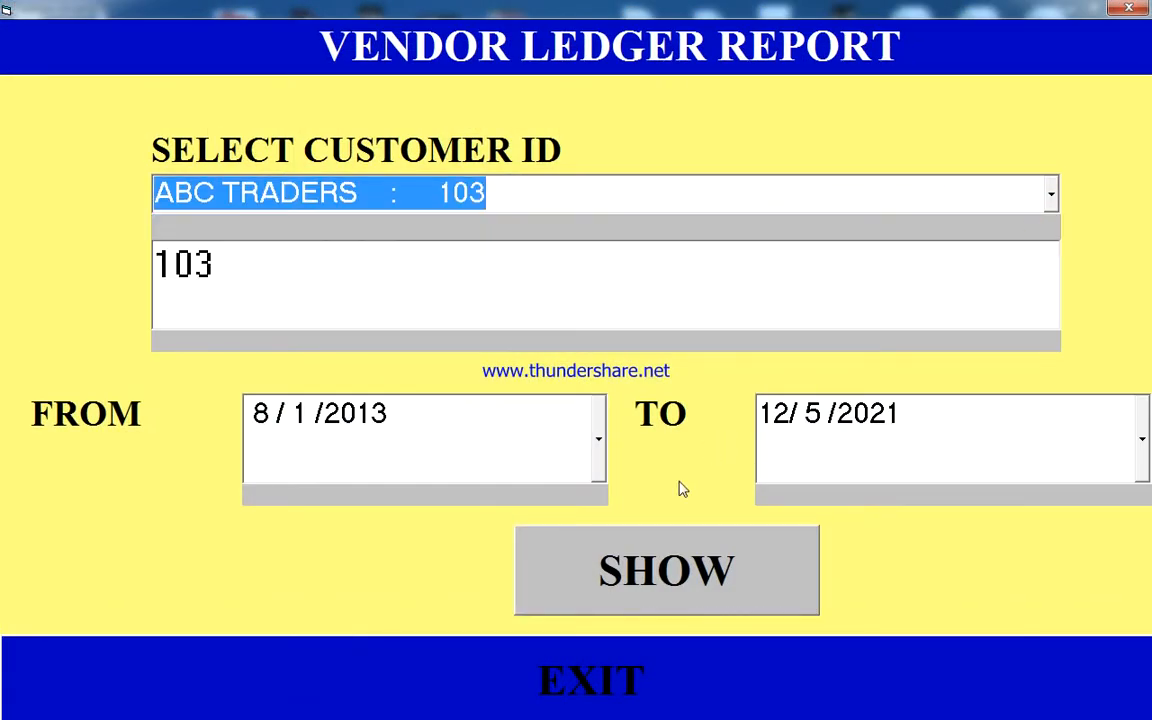
left_click(662, 553)
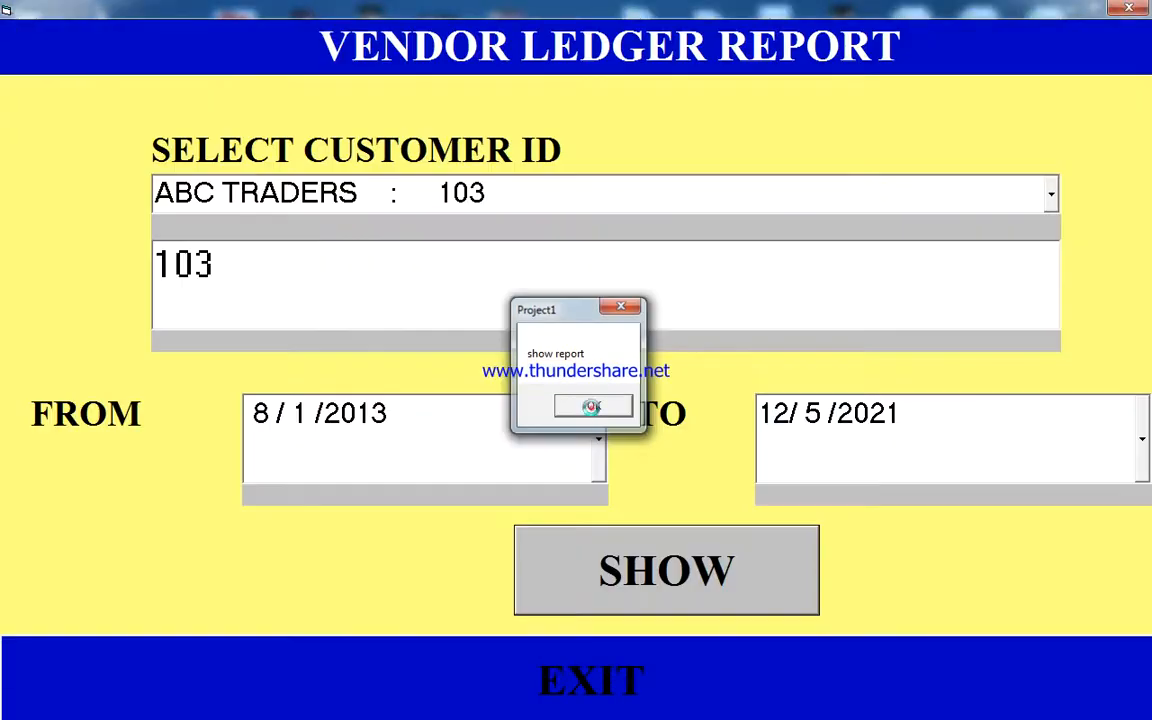
left_click(591, 407)
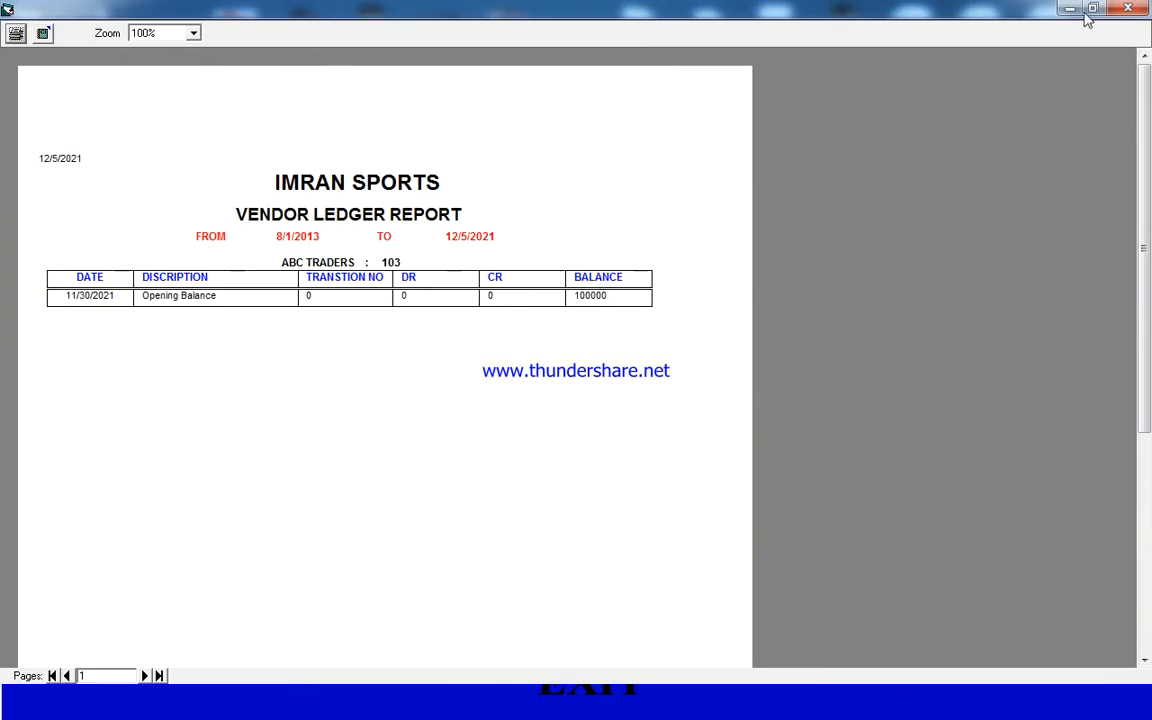
left_click(1128, 9)
left_click(1128, 9)
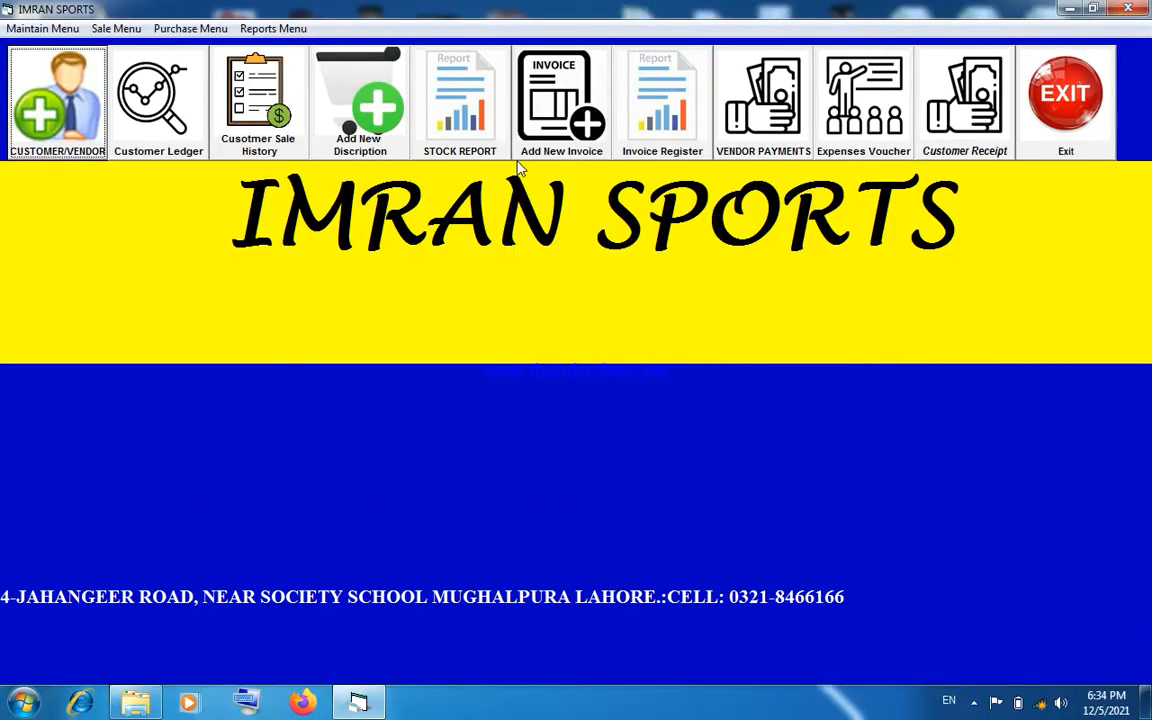
- Start a new purchase invoice and select ABC TRADERS as its vendor
left_click(152, 28)
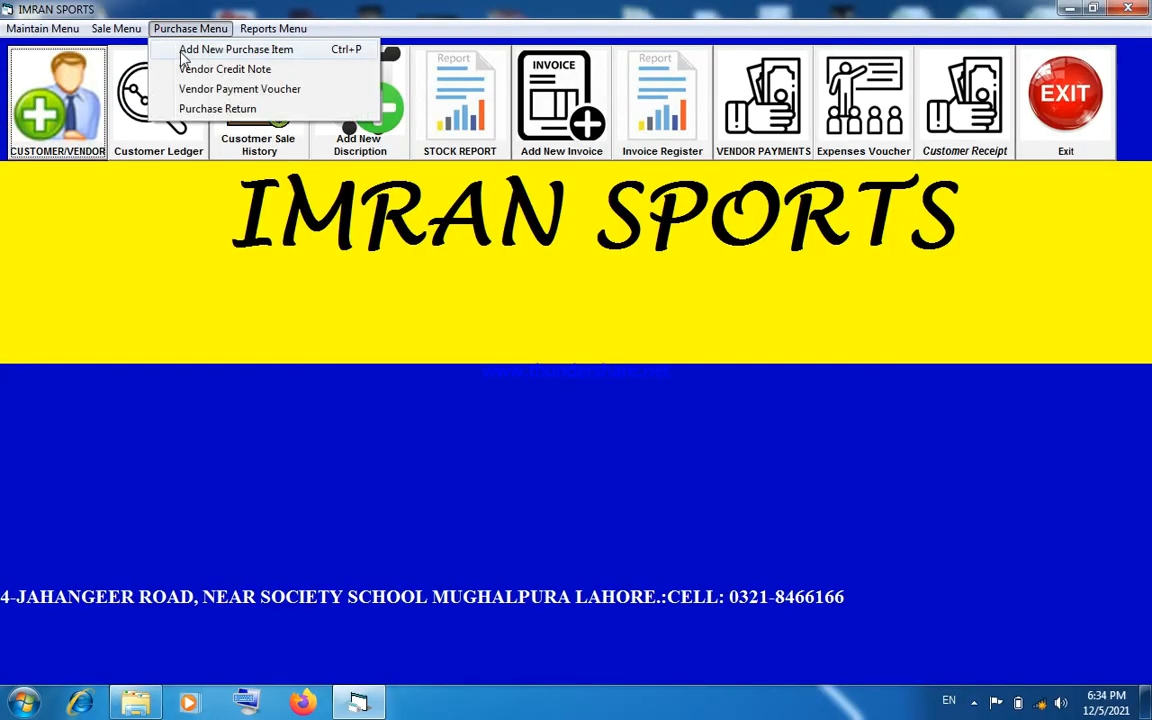
left_click(182, 52)
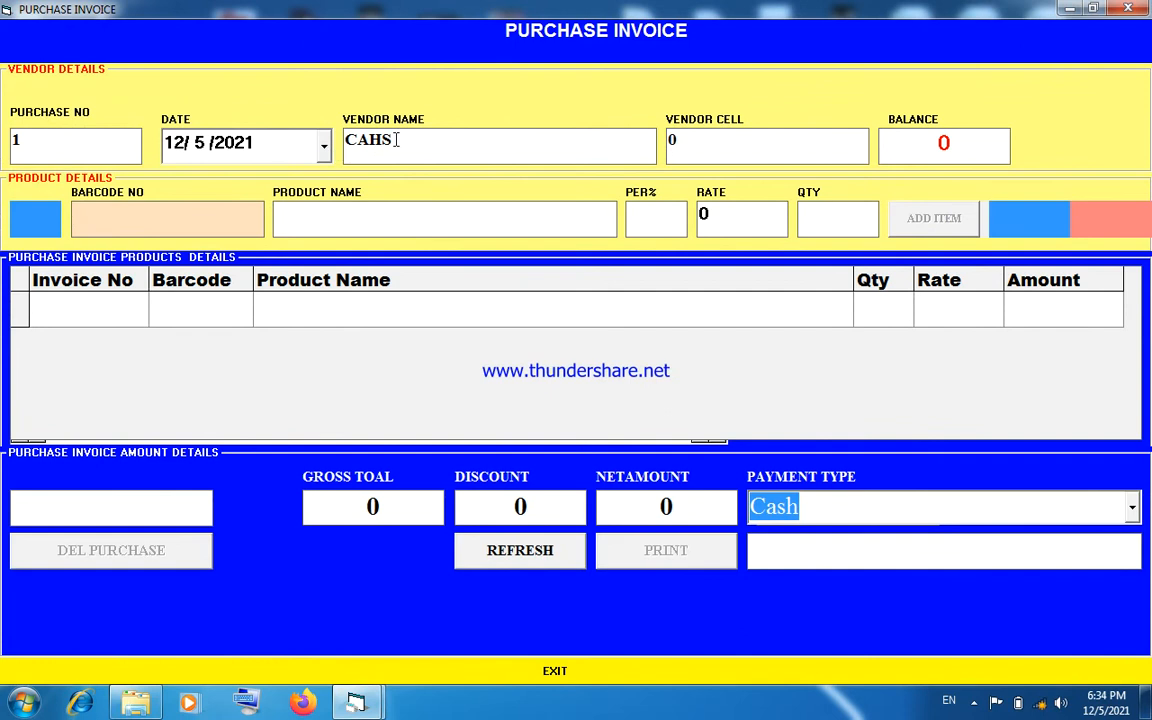
left_click(397, 140)
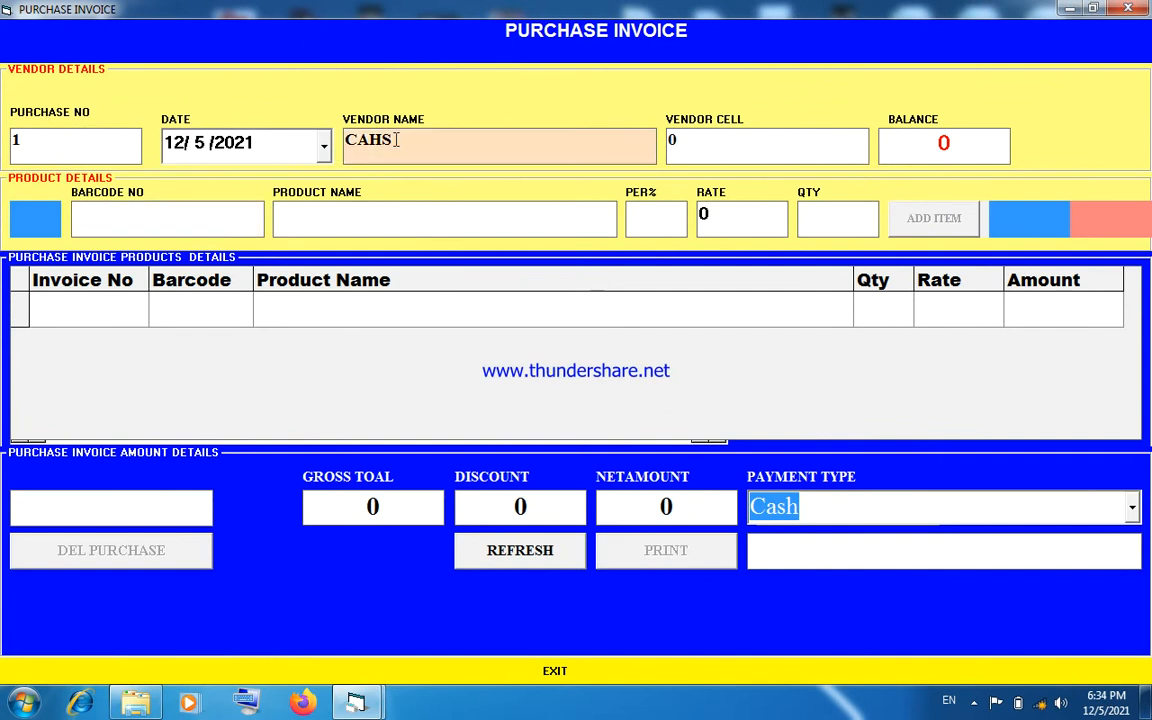
key("Return")
type("A")
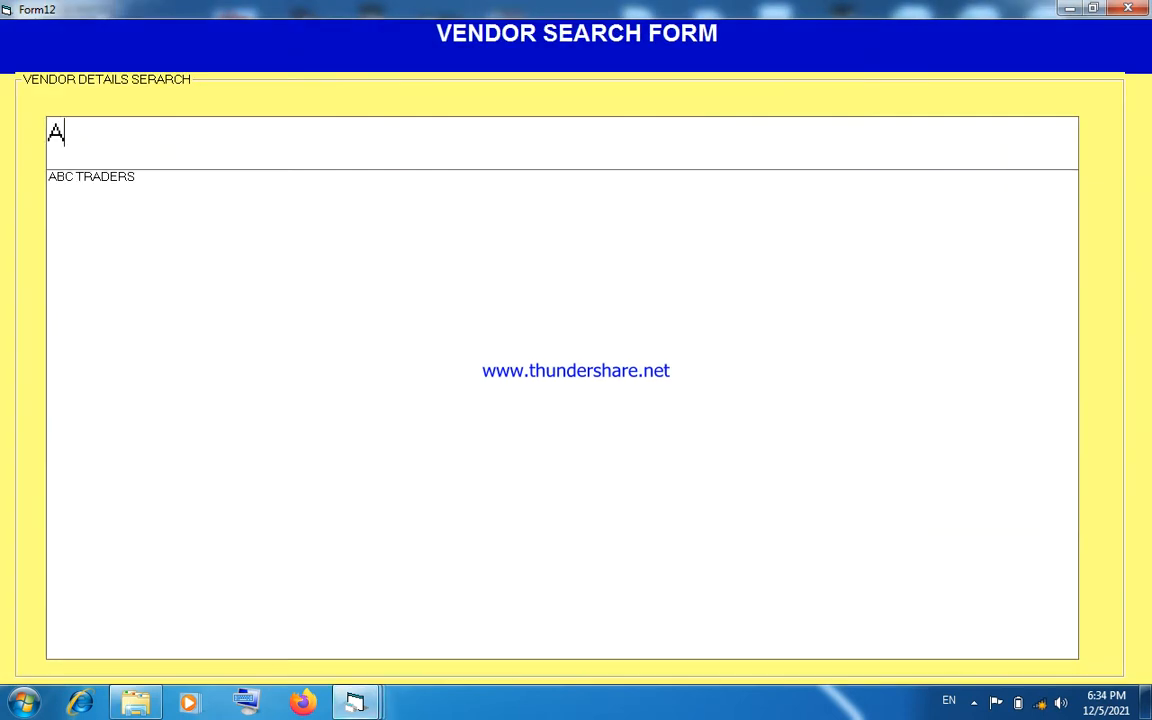
key("Down")
key("Return")
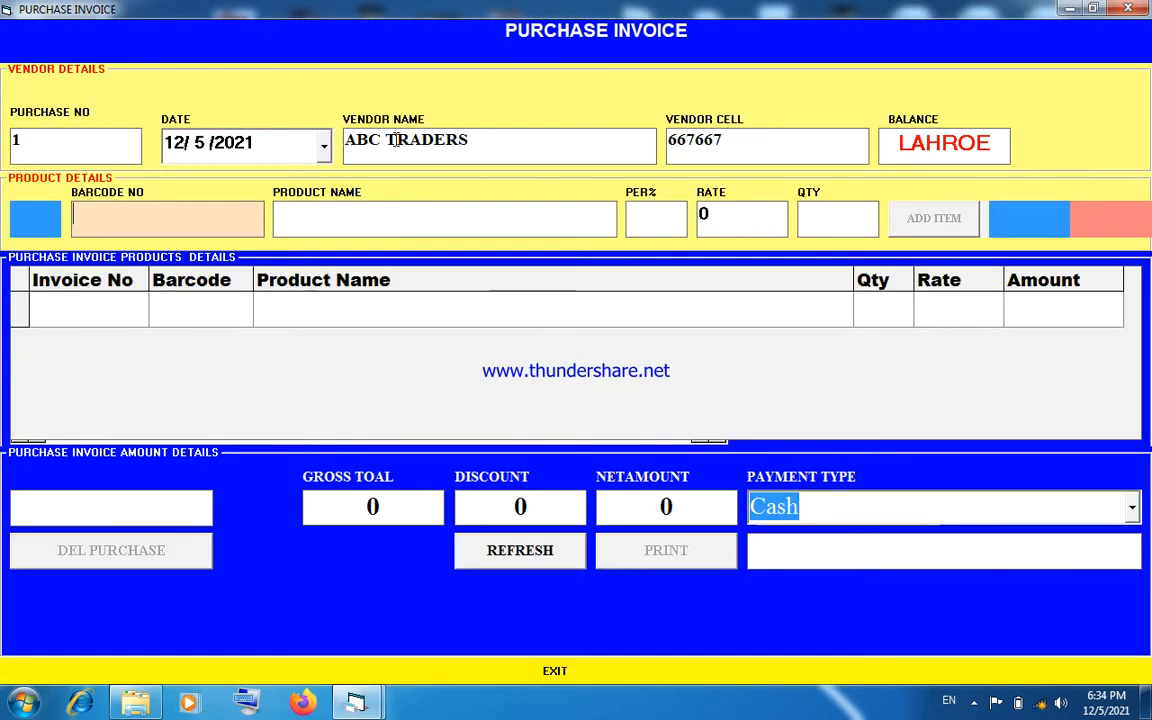
- Add the product with barcode 2, SHAN GHEE, to the purchase invoice at rate 150 with quantity 200
type("2")
key("Return")
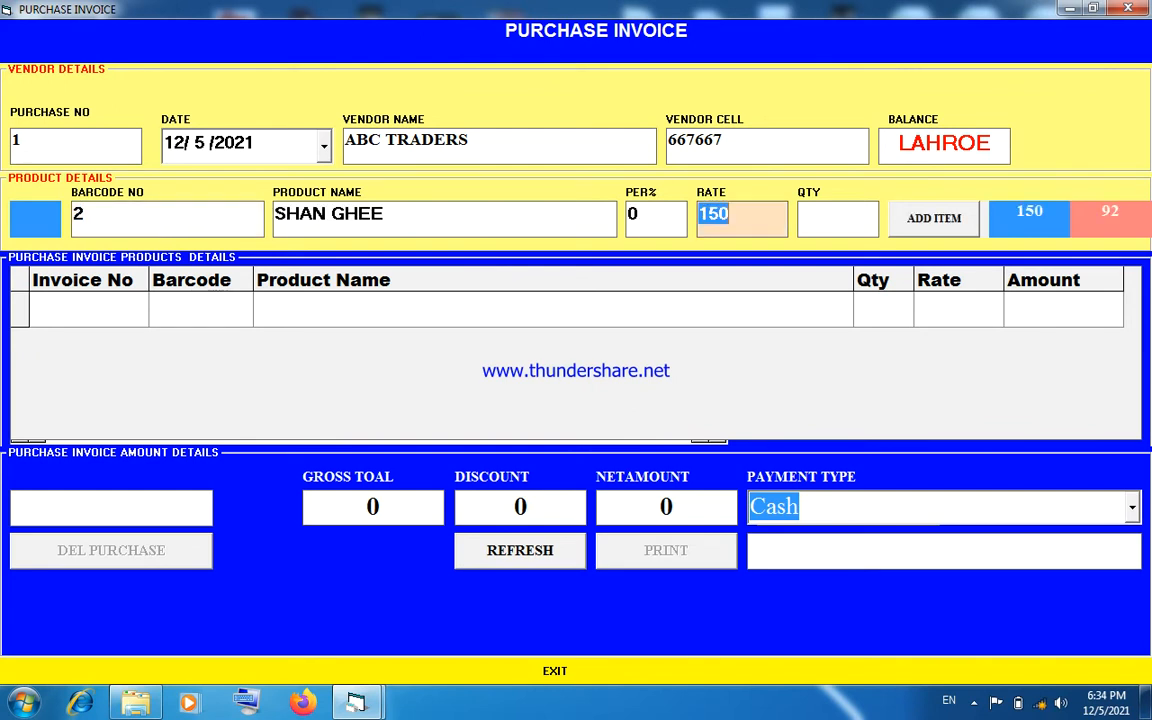
key("Return")
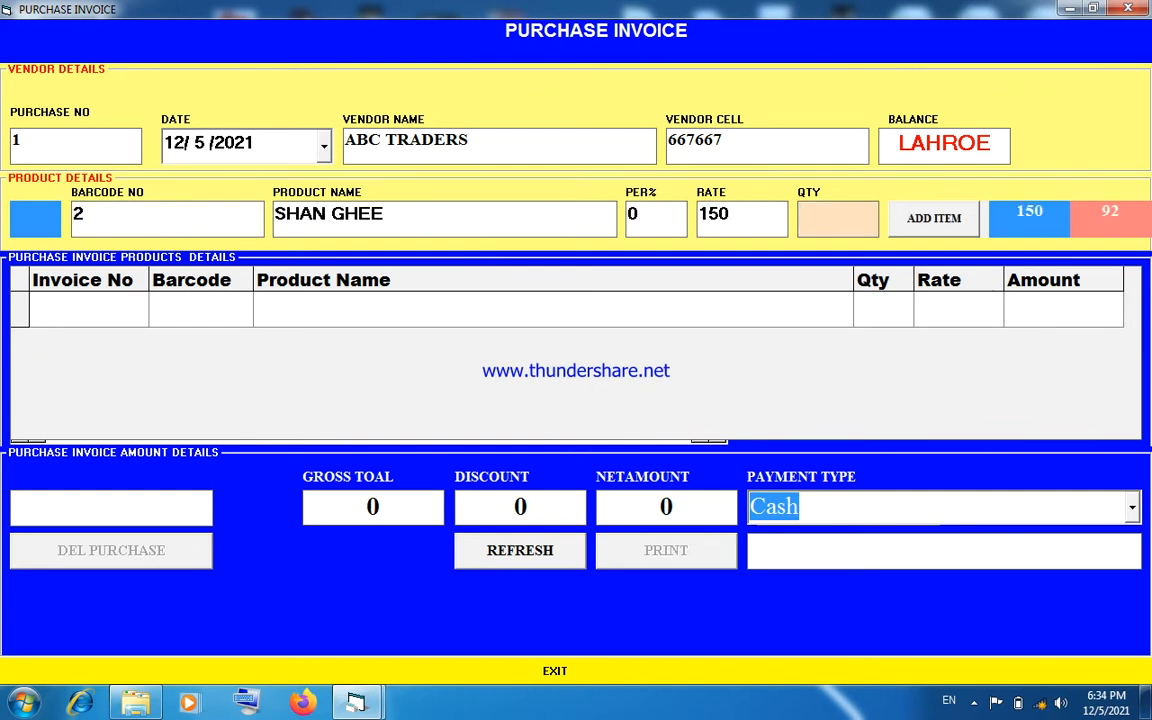
type("200")
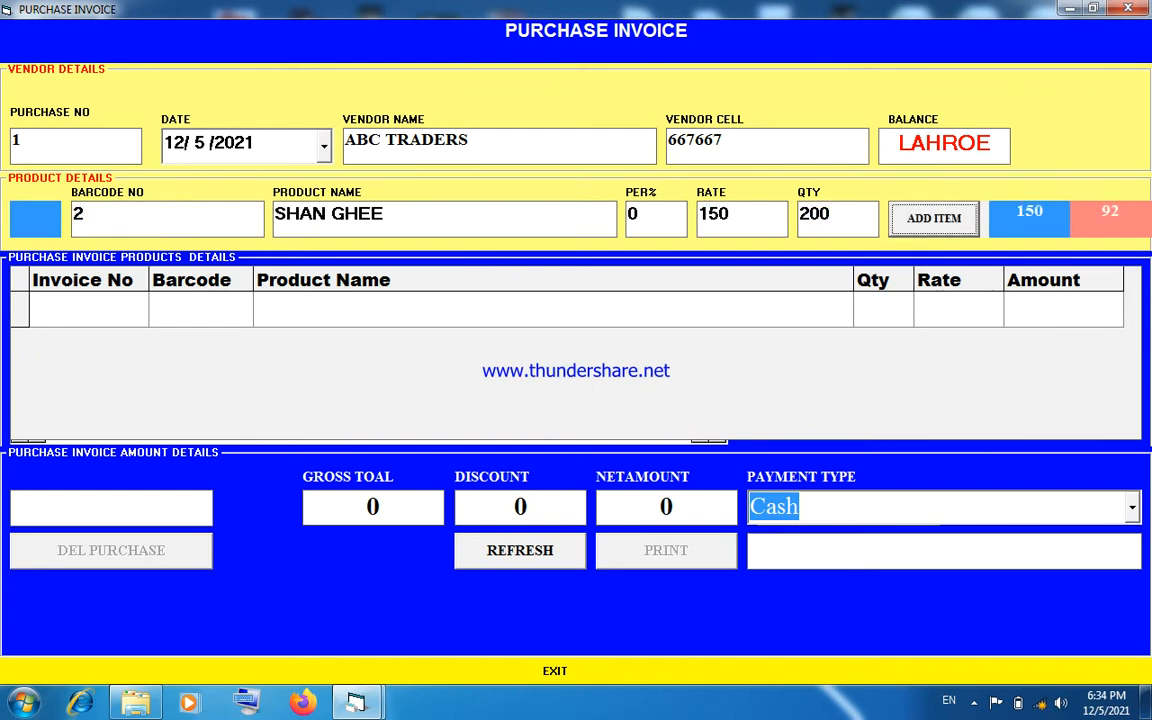
key("Return")
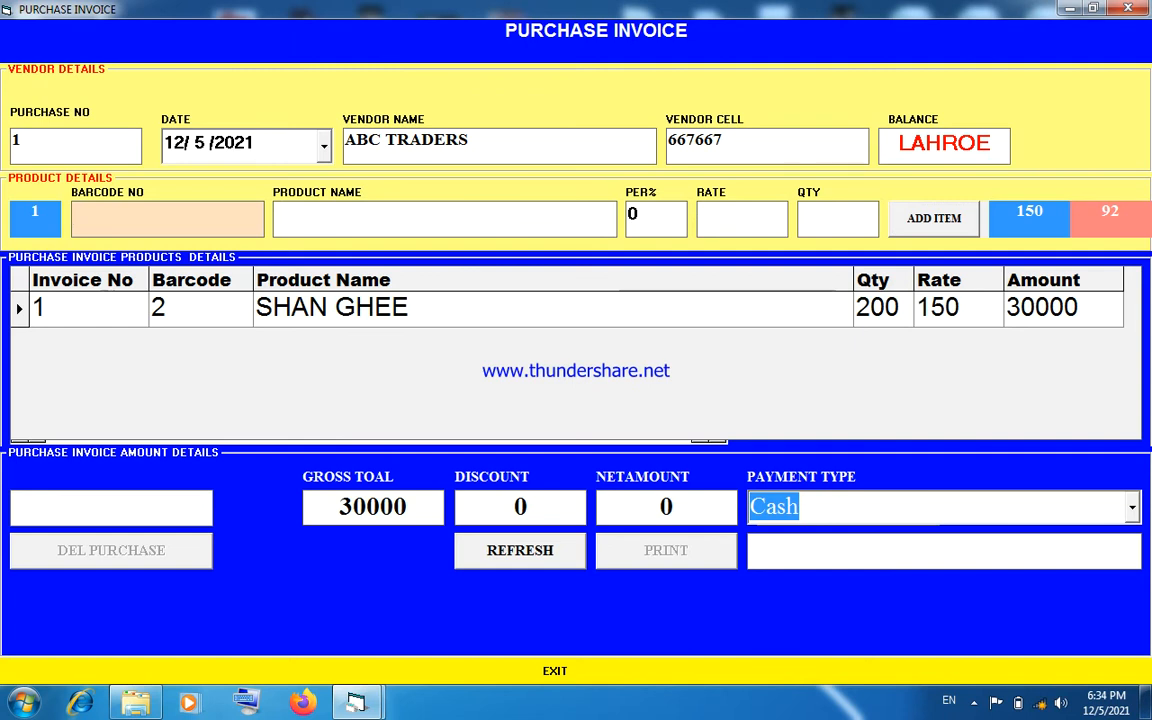
- Complete the purchase invoice with discount 0 and payment type Credit, and close the printed invoice preview and the form
key("Return")
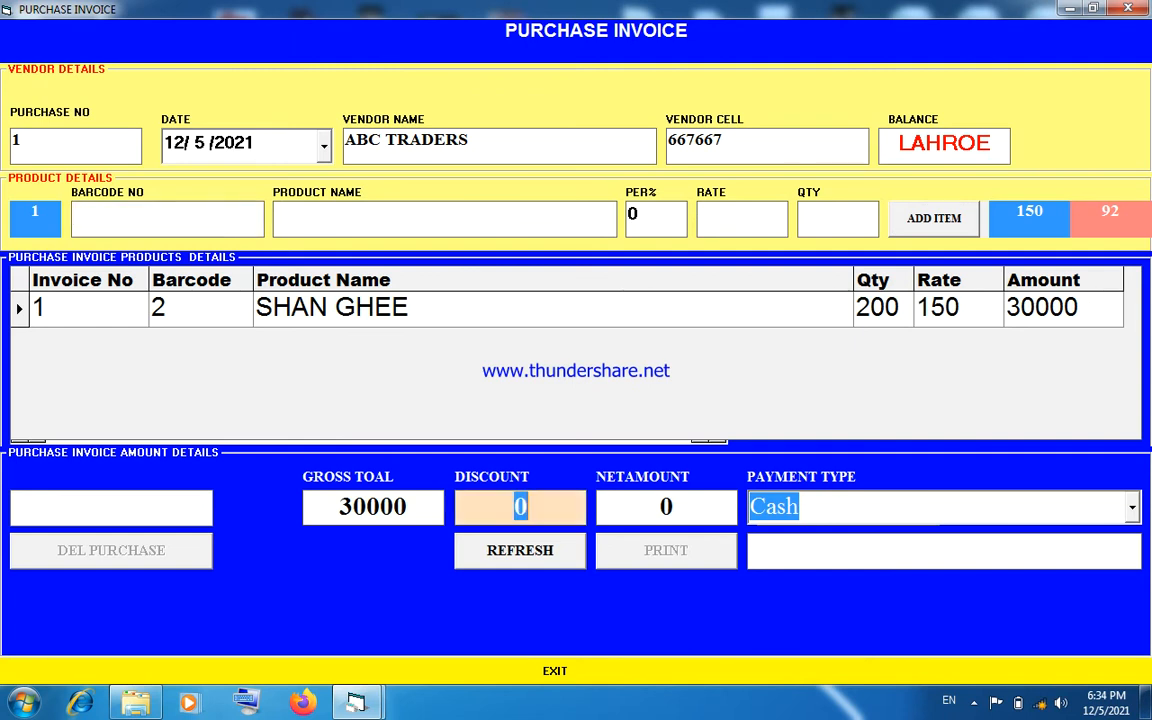
key("Return")
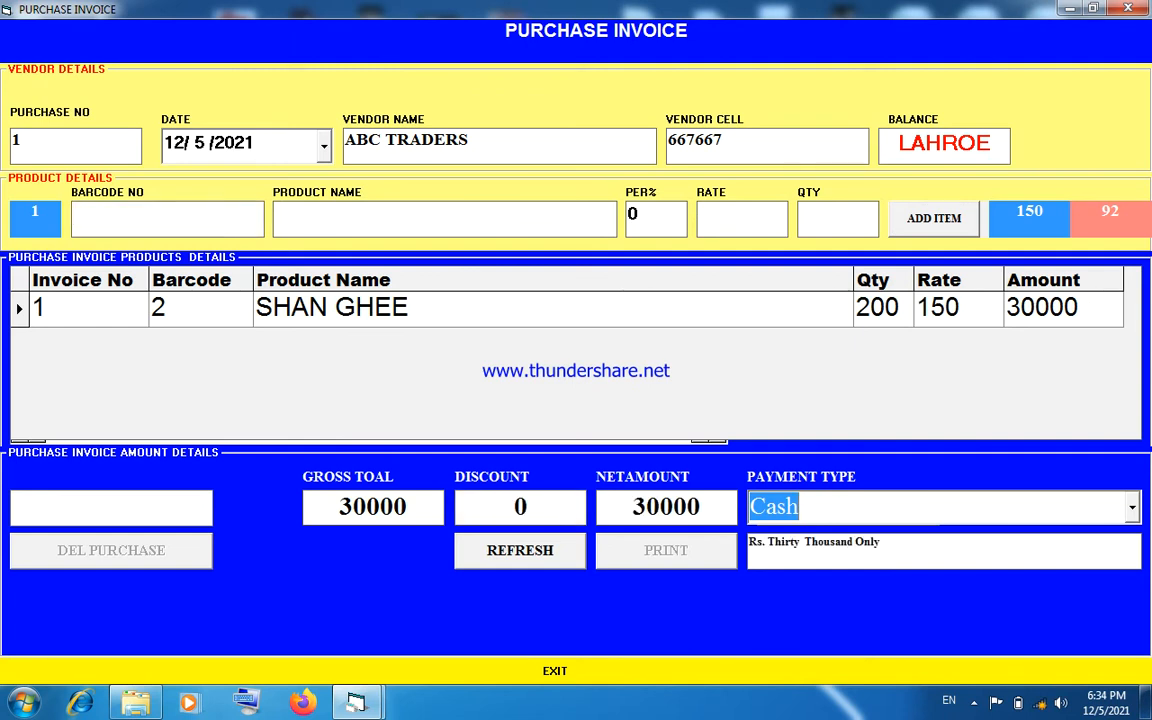
key("Down")
key("Up")
key("Up")
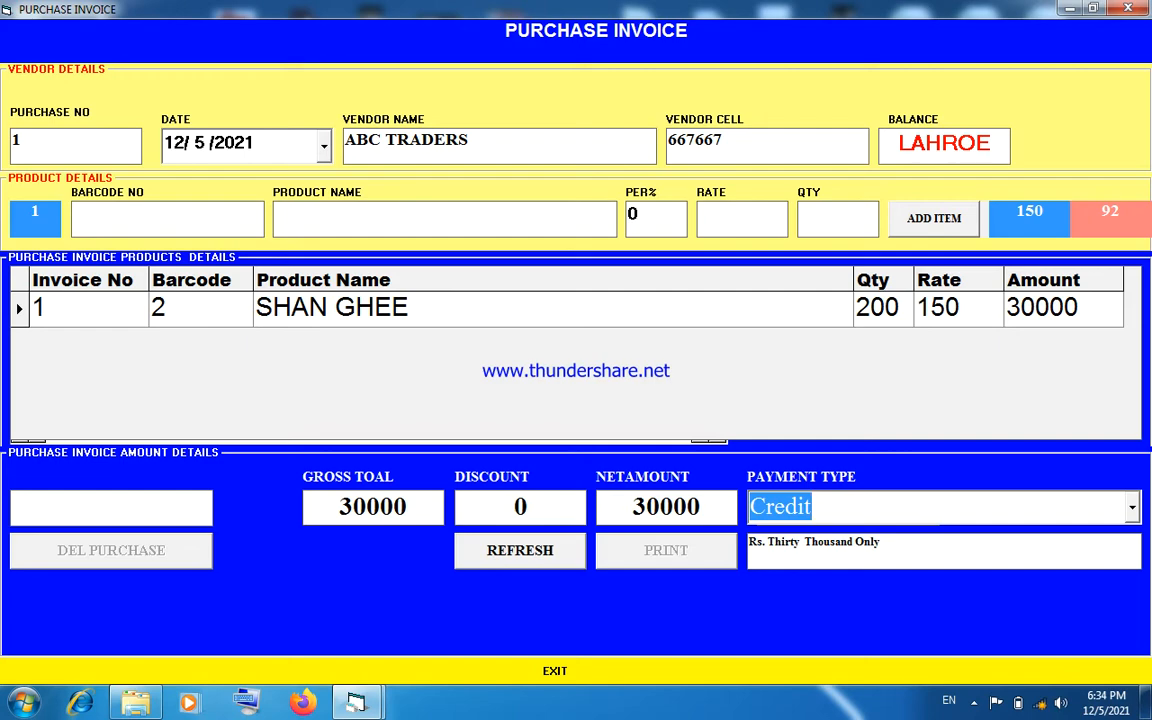
key("Return")
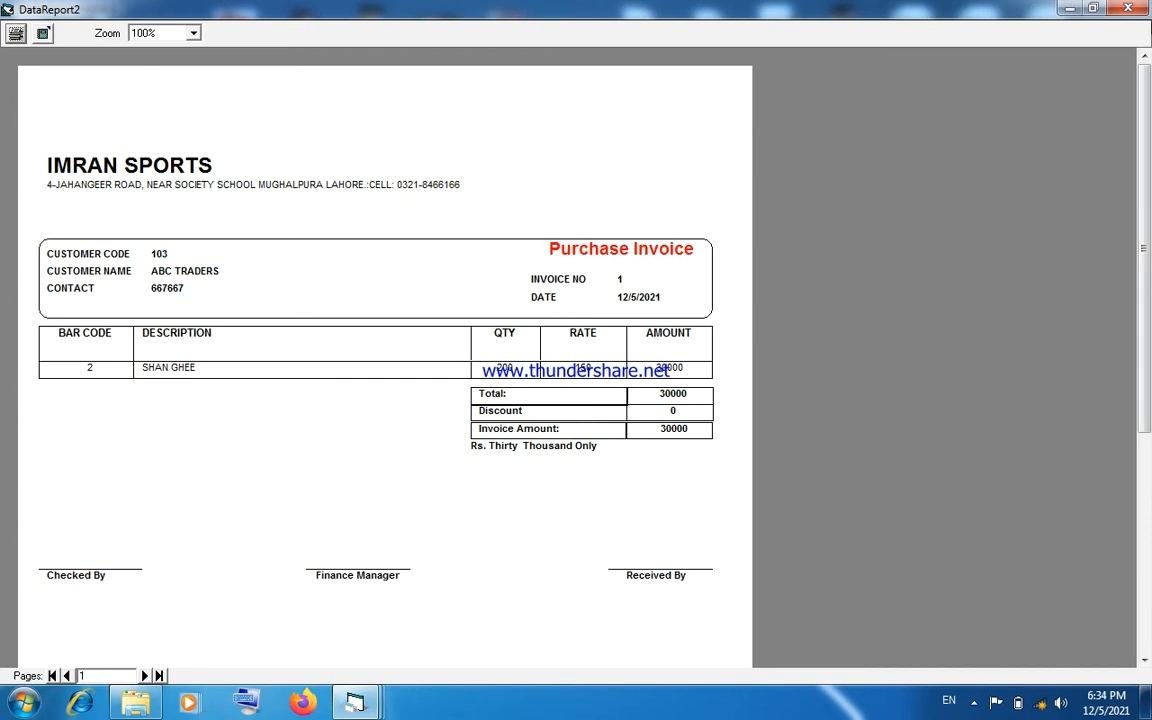
left_click(1128, 8)
left_click(1128, 8)
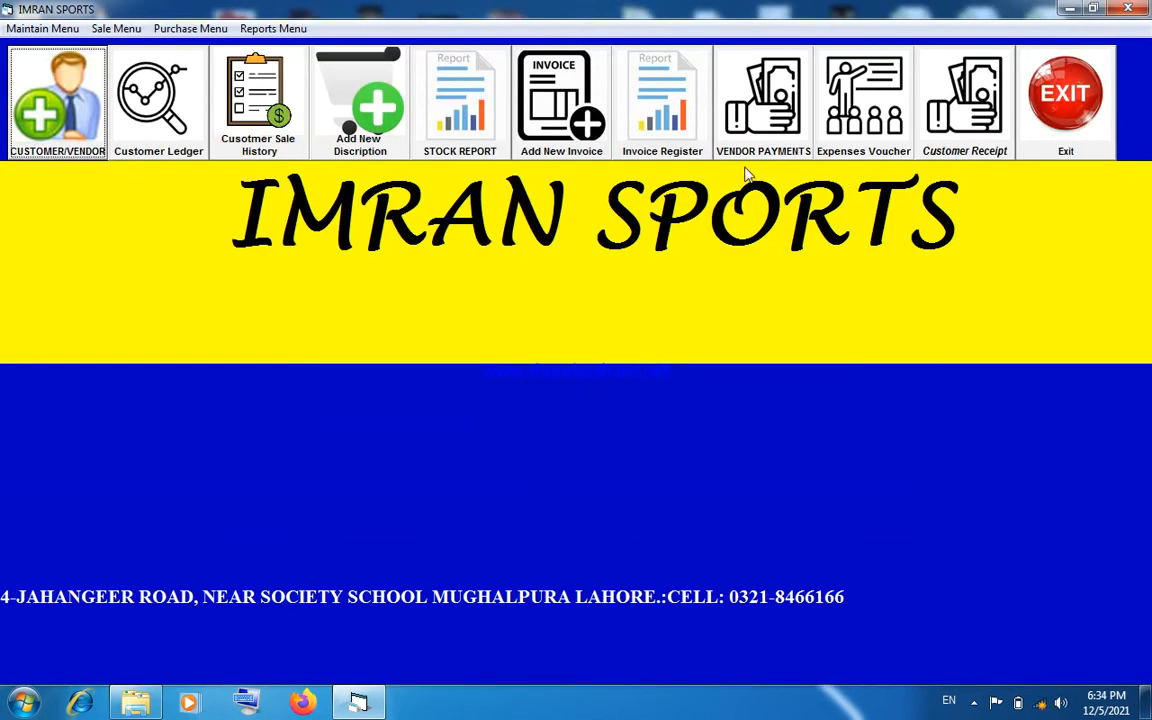
- View the ABC TRADERS vendor ledger report again to check the purchase invoice entry, and close the report and its form
left_click(272, 29)
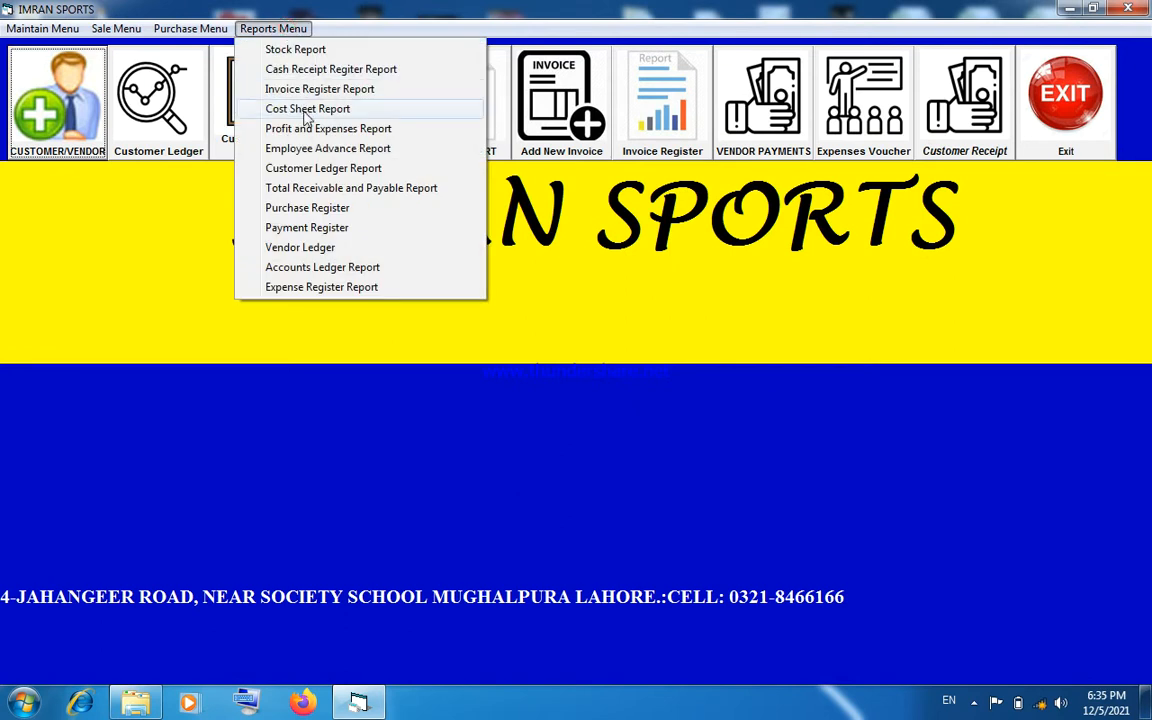
left_click(302, 248)
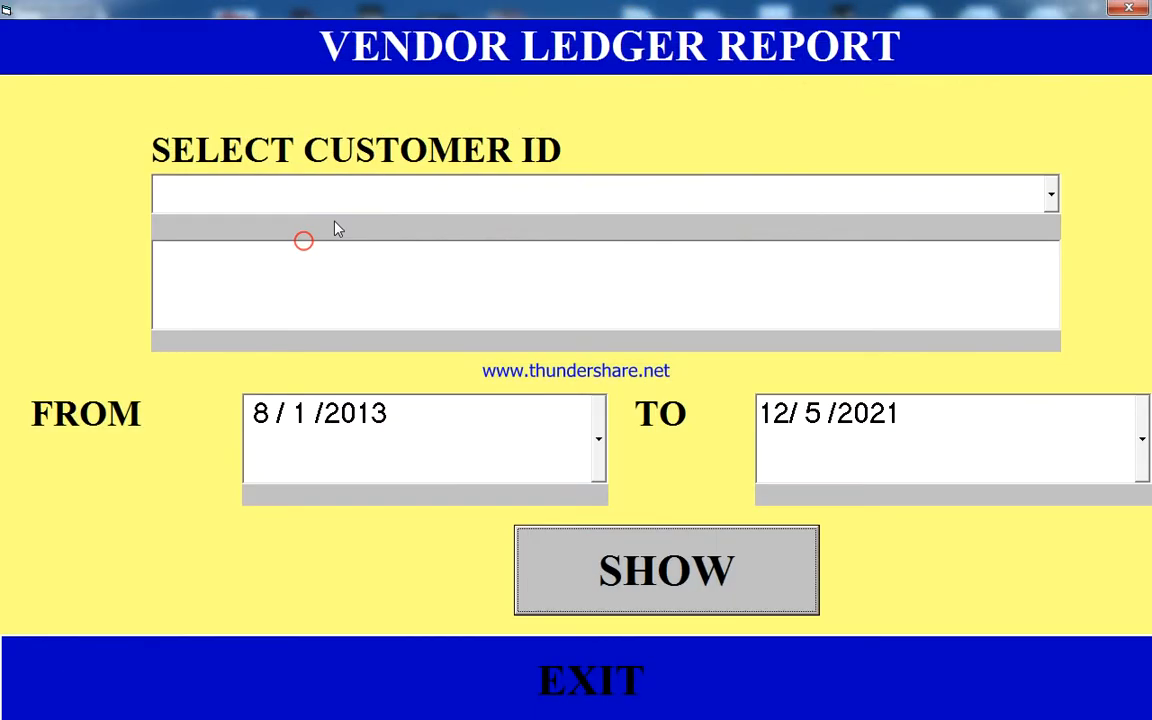
left_click(1019, 201)
left_click(1034, 231)
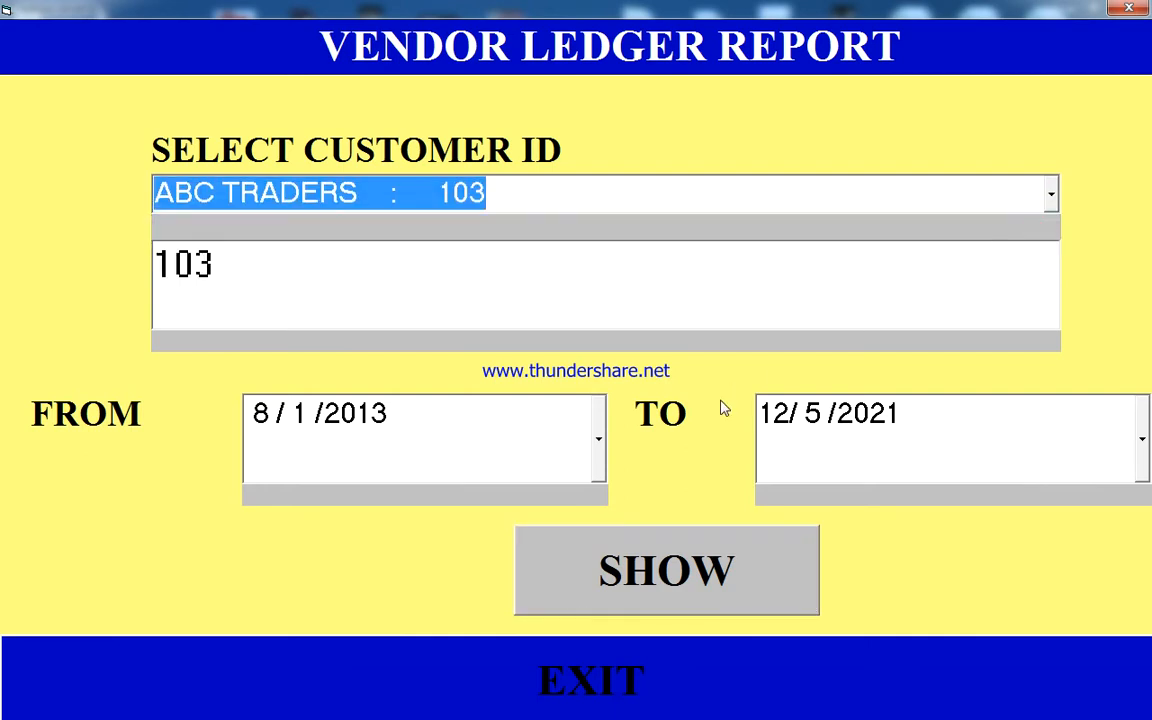
left_click(659, 547)
left_click(610, 408)
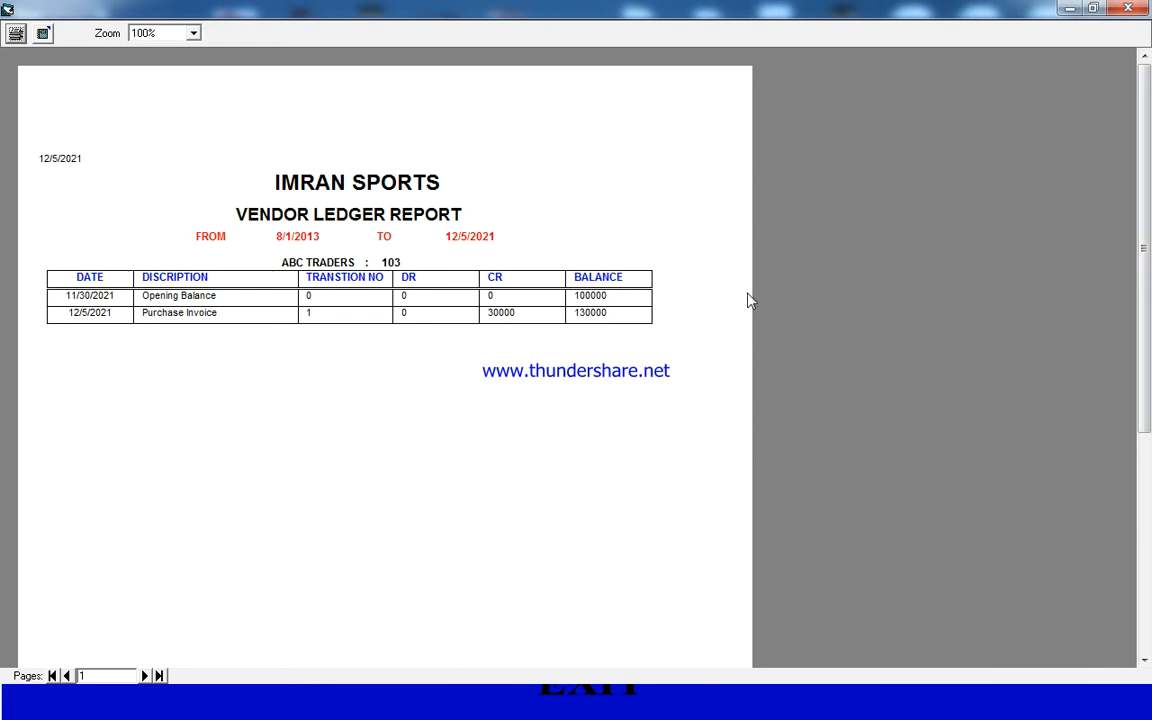
left_click(1128, 8)
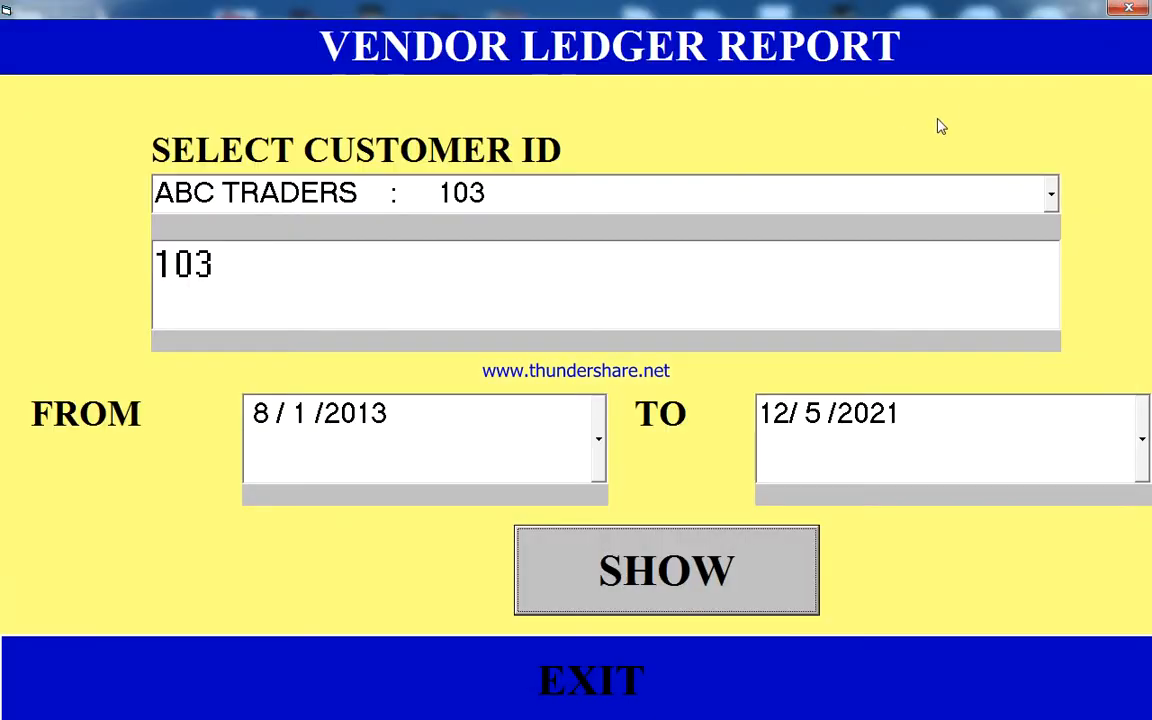
left_click(1134, 8)
- View the total vendor payable report, and close both the report and the receivable/payable form
left_click(257, 31)
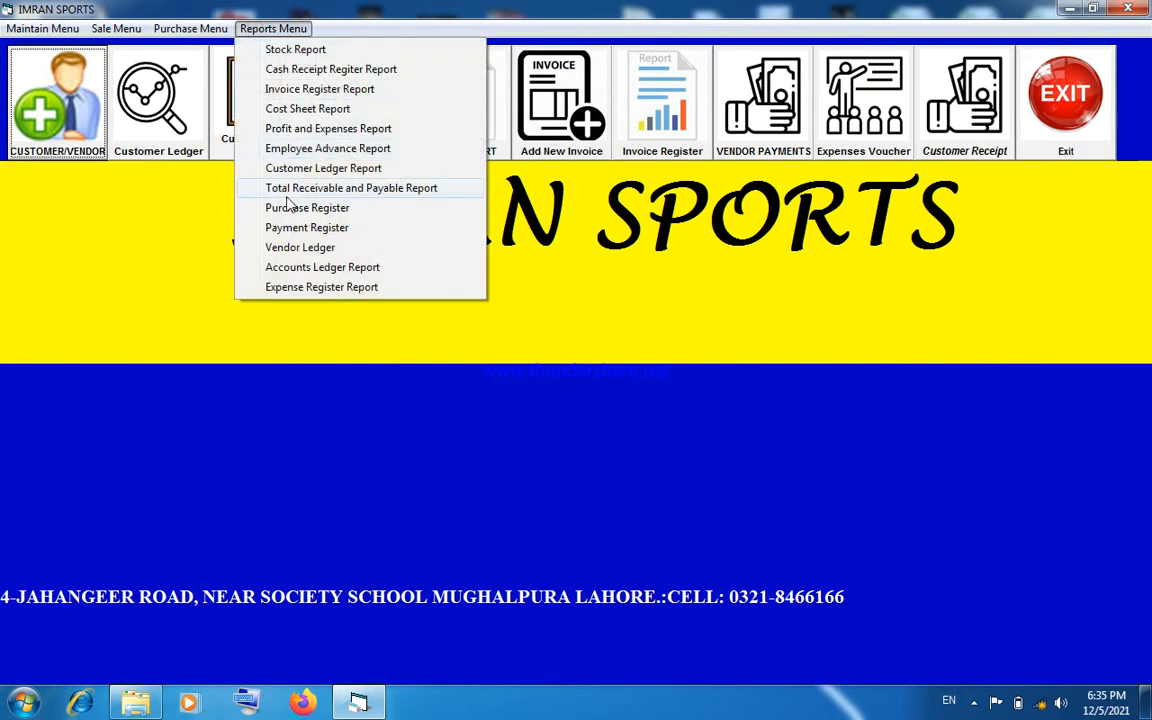
left_click(287, 194)
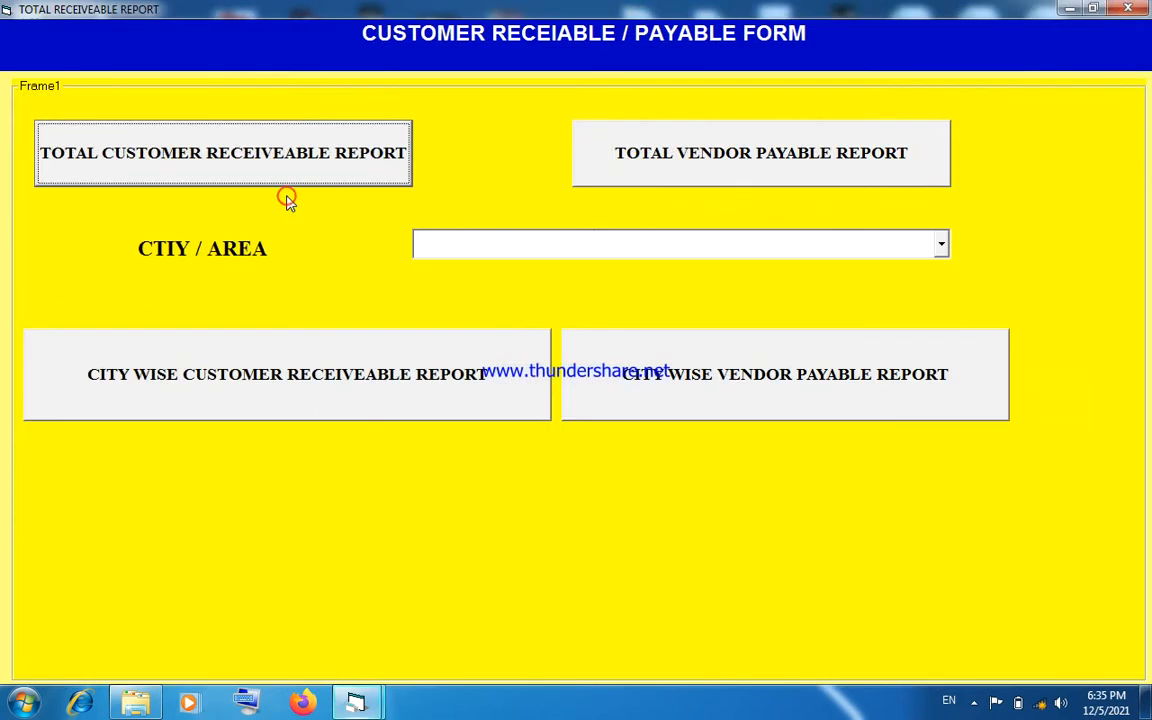
left_click(663, 173)
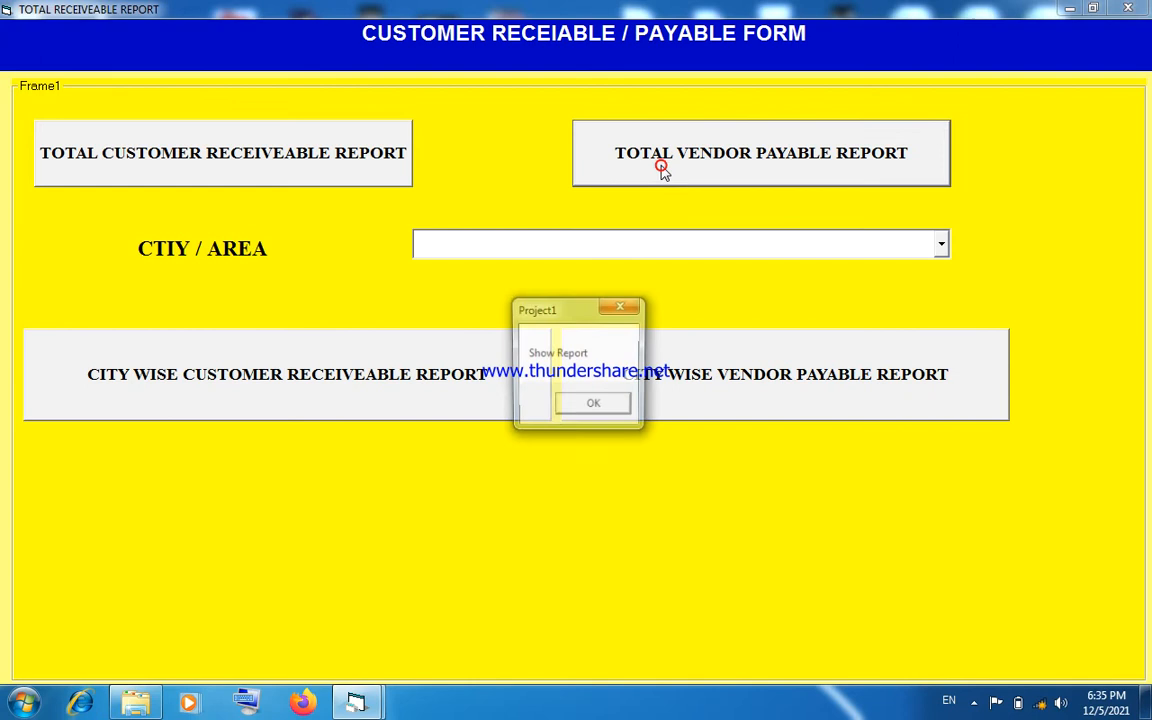
left_click(592, 412)
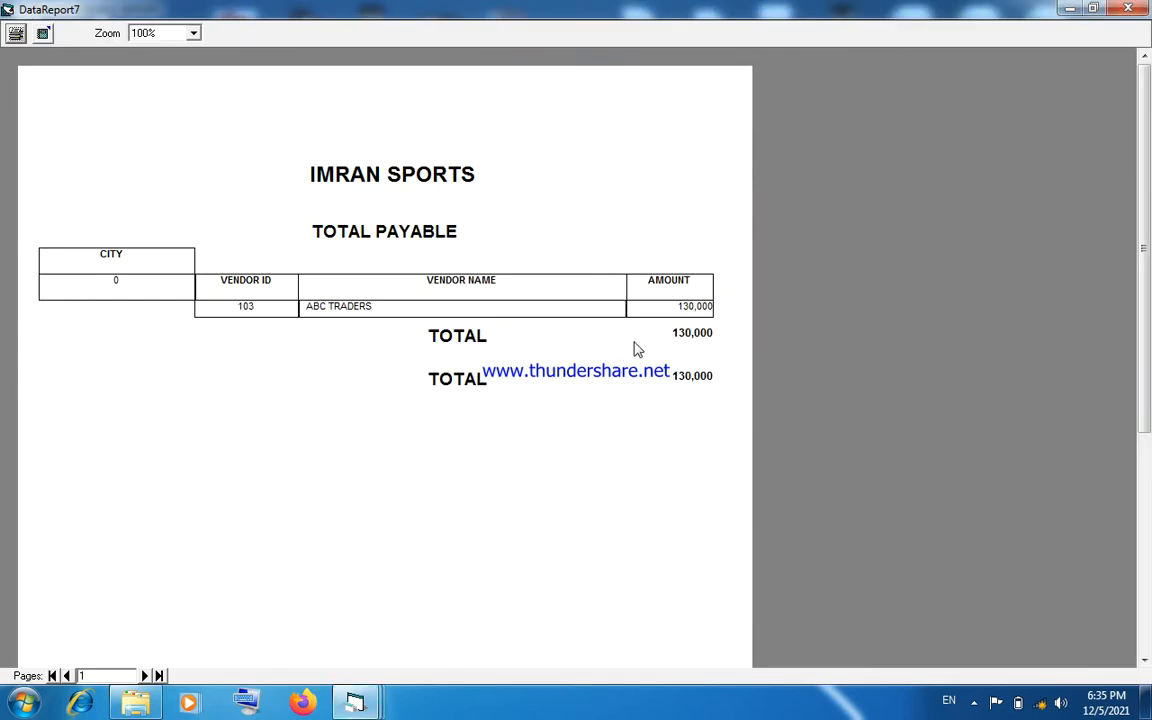
left_click(1126, 10)
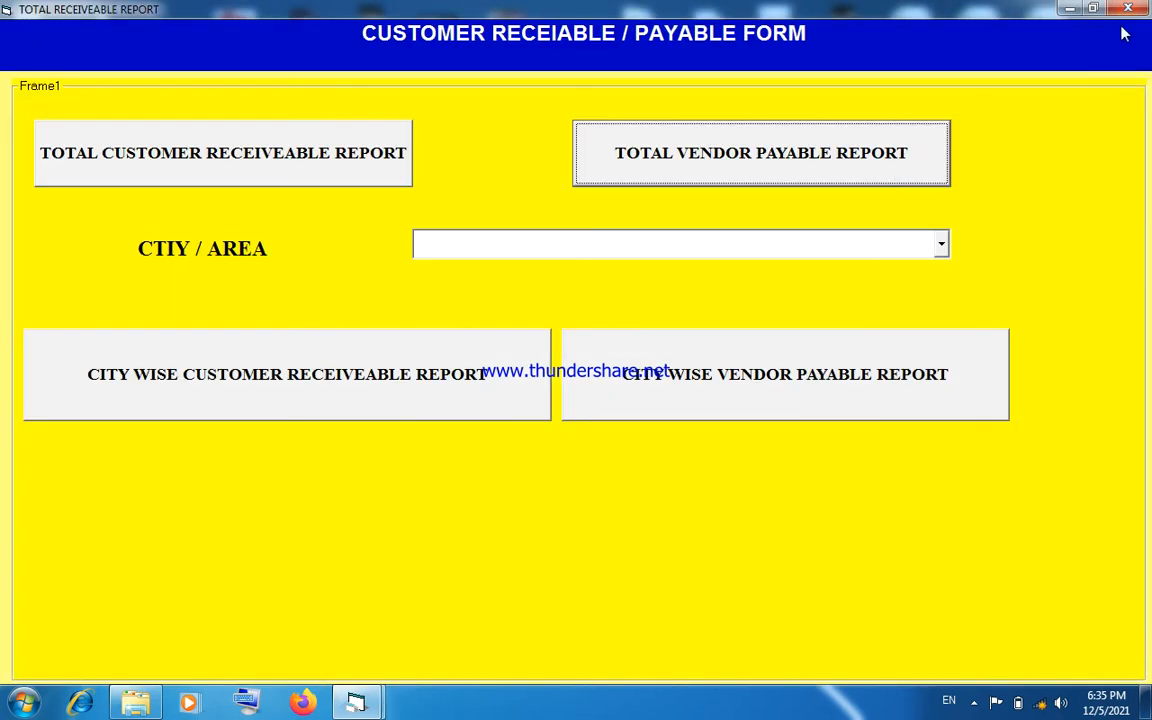
left_click(1128, 10)
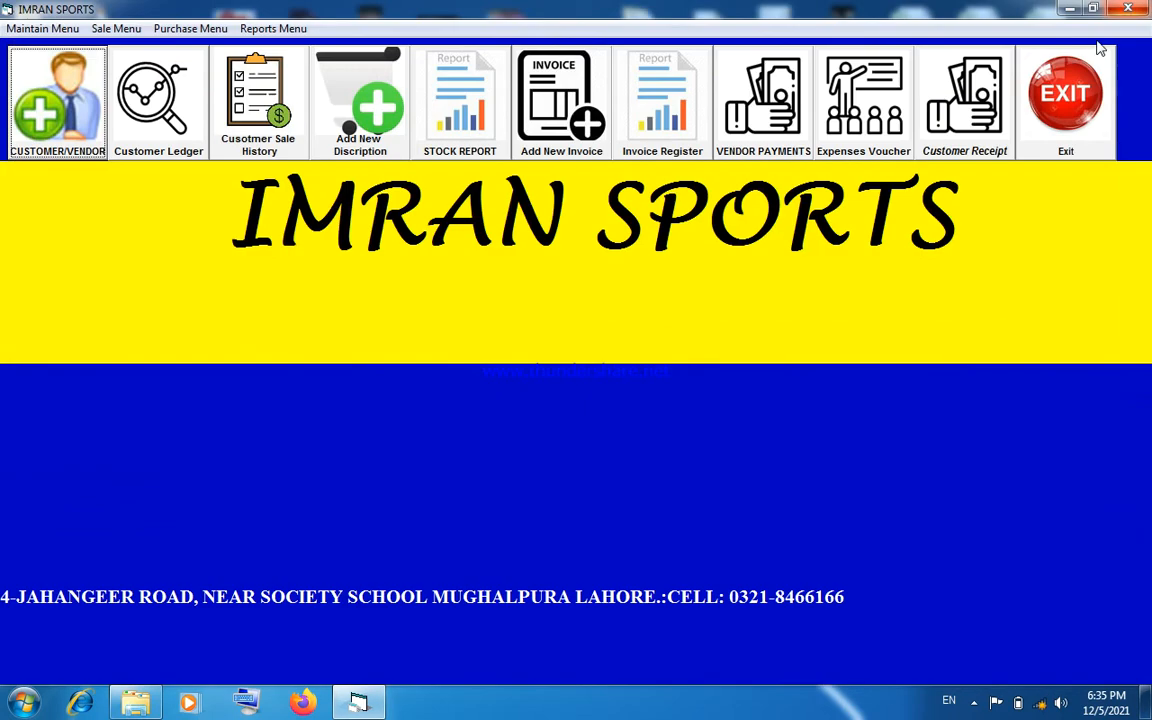
- Start a vendor payment voucher from CASH ON HAND to ABC TRADERS with description SFJJSJFJSDJFDJSDJ and paid amount 50000
left_click(738, 150)
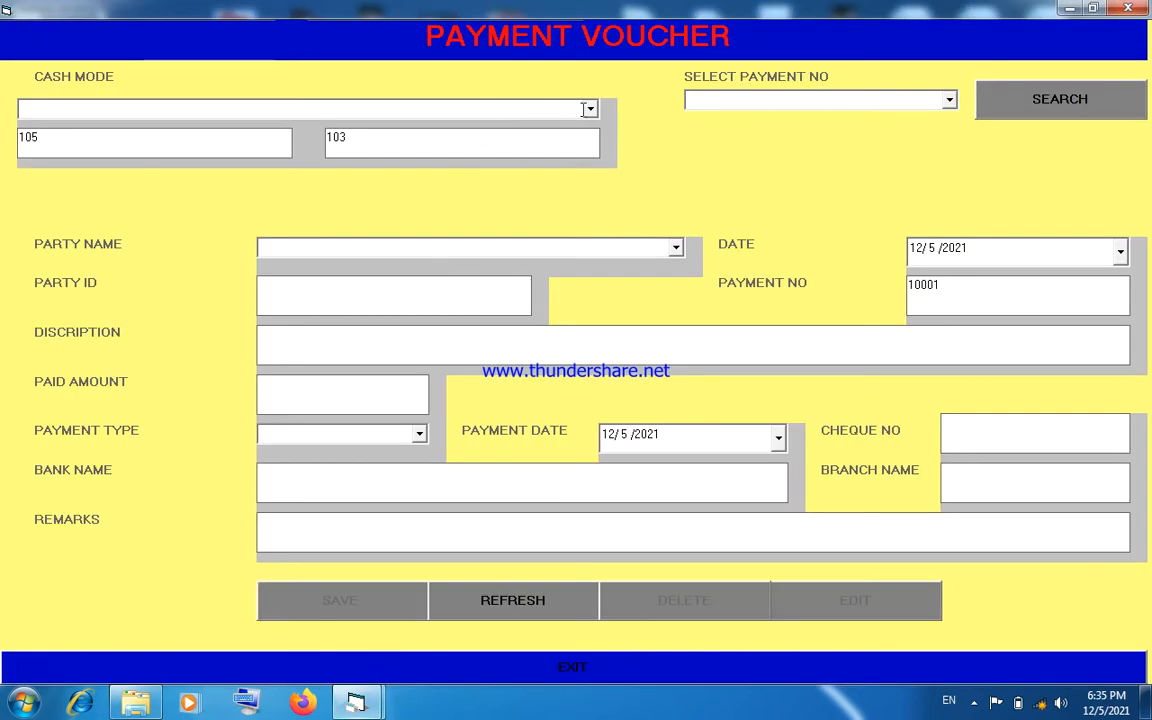
left_click(590, 110)
left_click(589, 126)
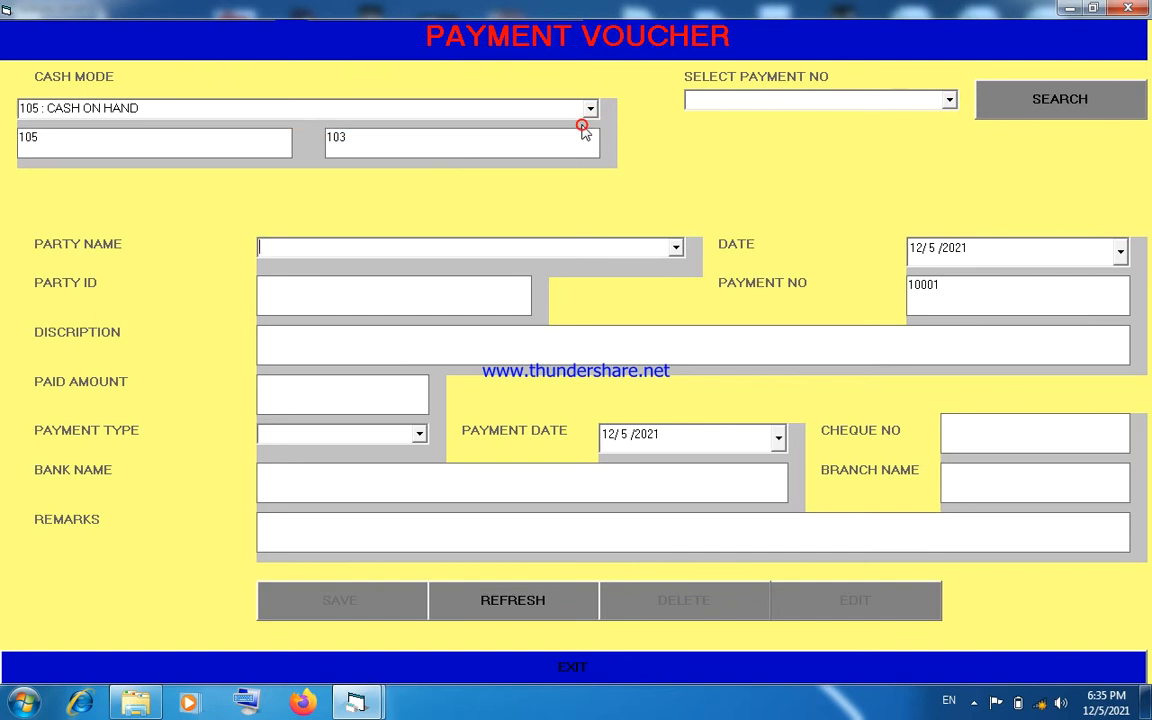
left_click(676, 249)
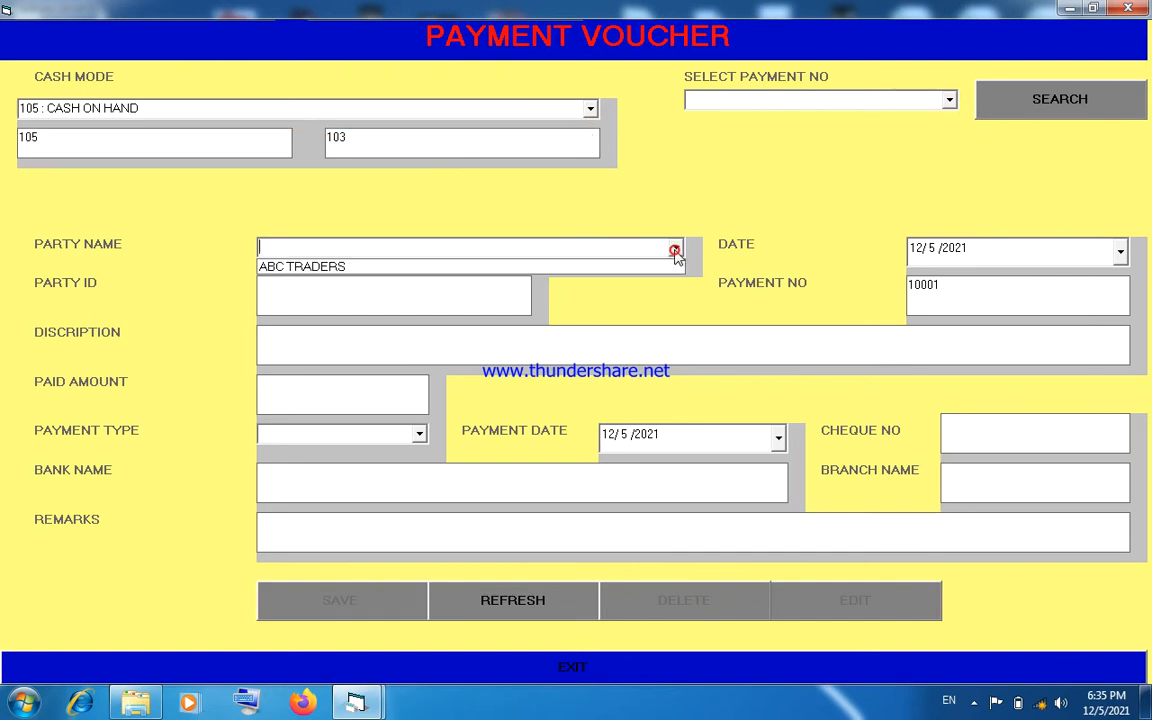
left_click(668, 268)
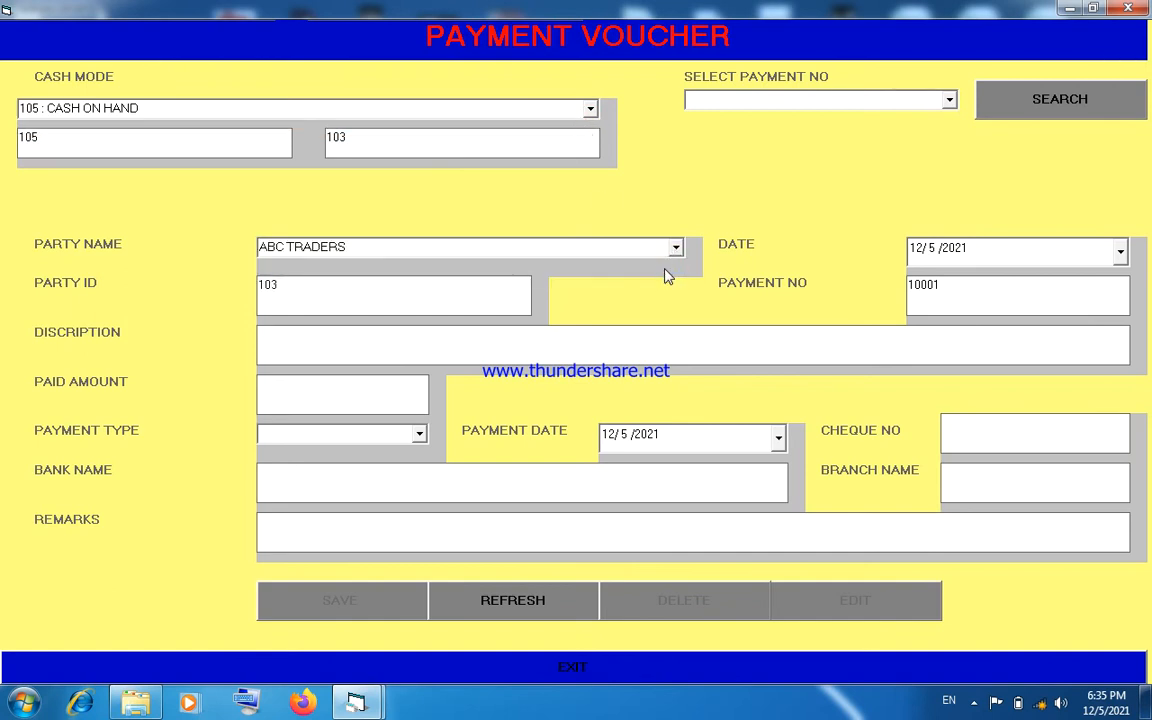
type("SFJJSJFSDJFDJSDJ")
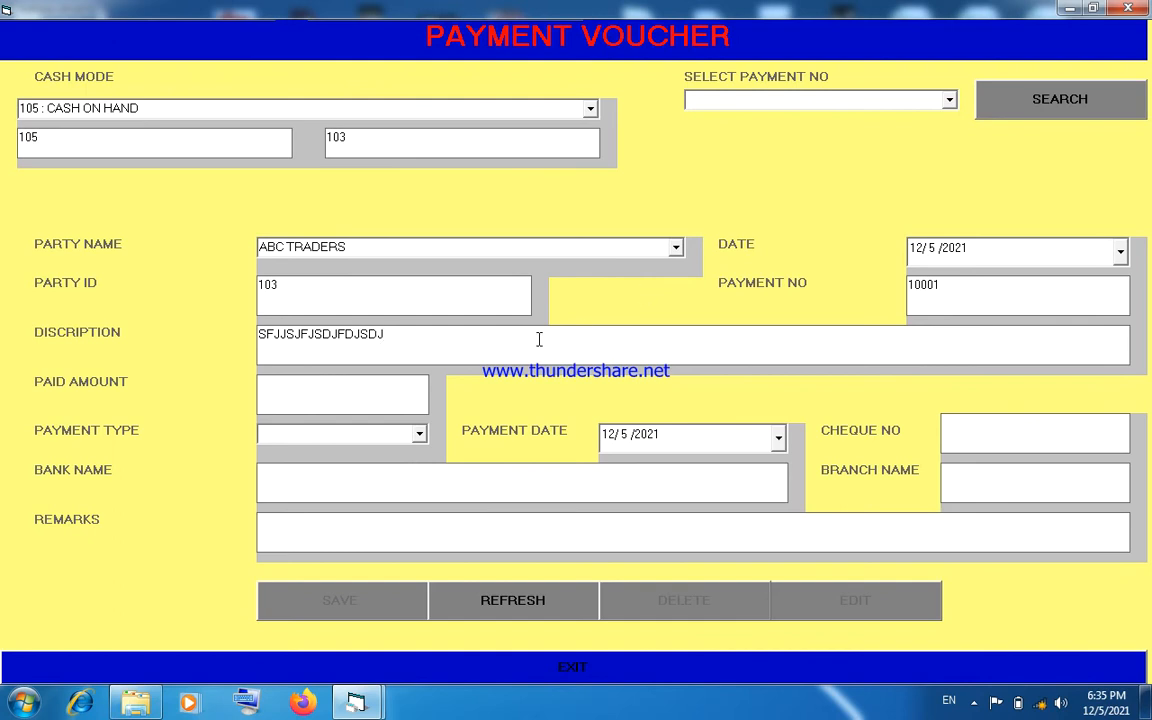
left_click(422, 389)
type("50000")
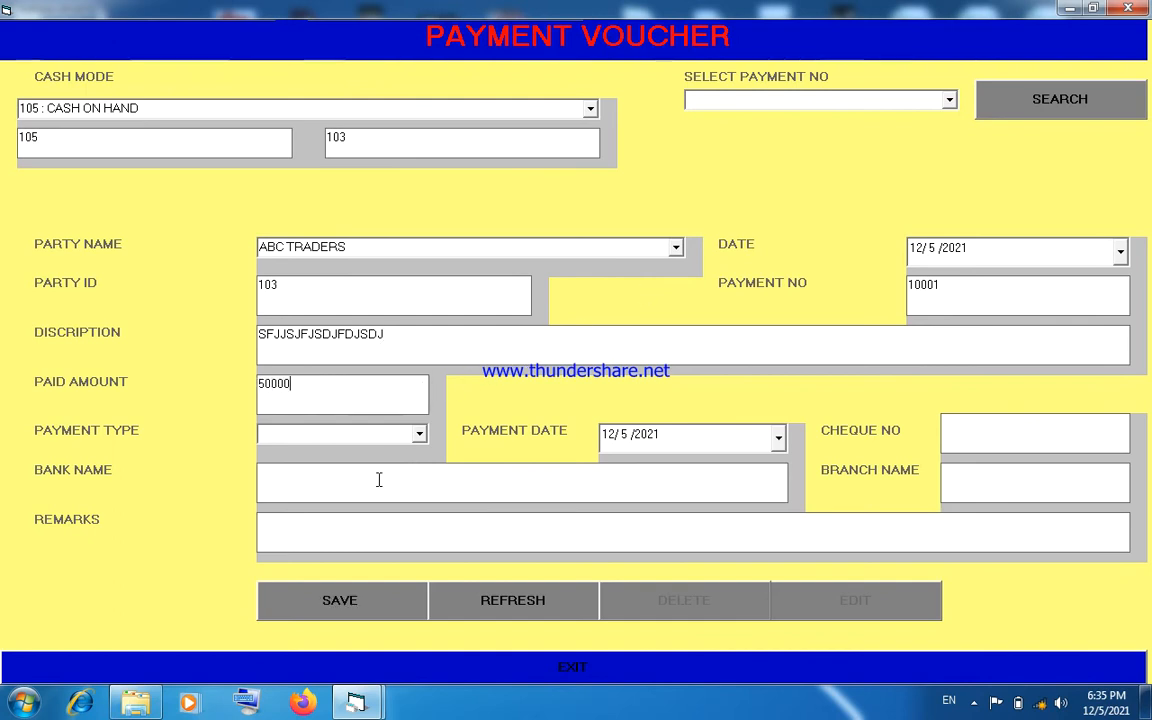
- Set the voucher's payment type to CHEQUE, and enter the cheque number and the bank name MCB BANK
left_click(419, 434)
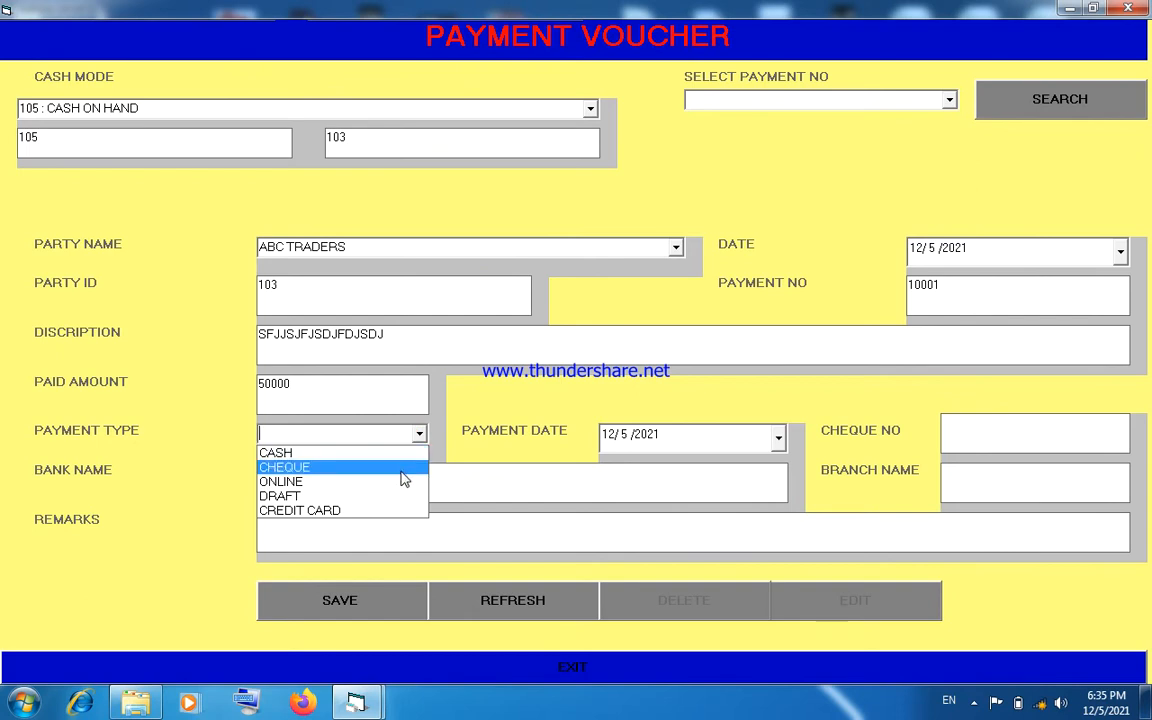
left_click(400, 470)
left_click(959, 444)
type("68768668")
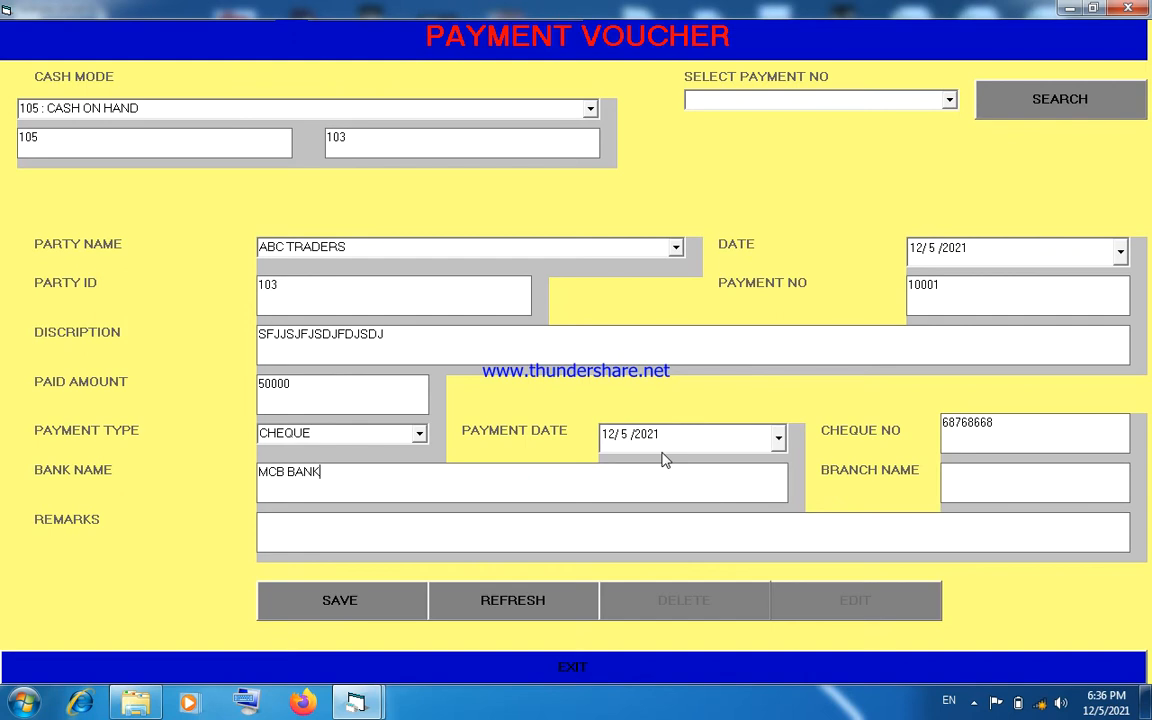
- Date the payment voucher 12/6/2021, save it, and close the form
left_click(1119, 251)
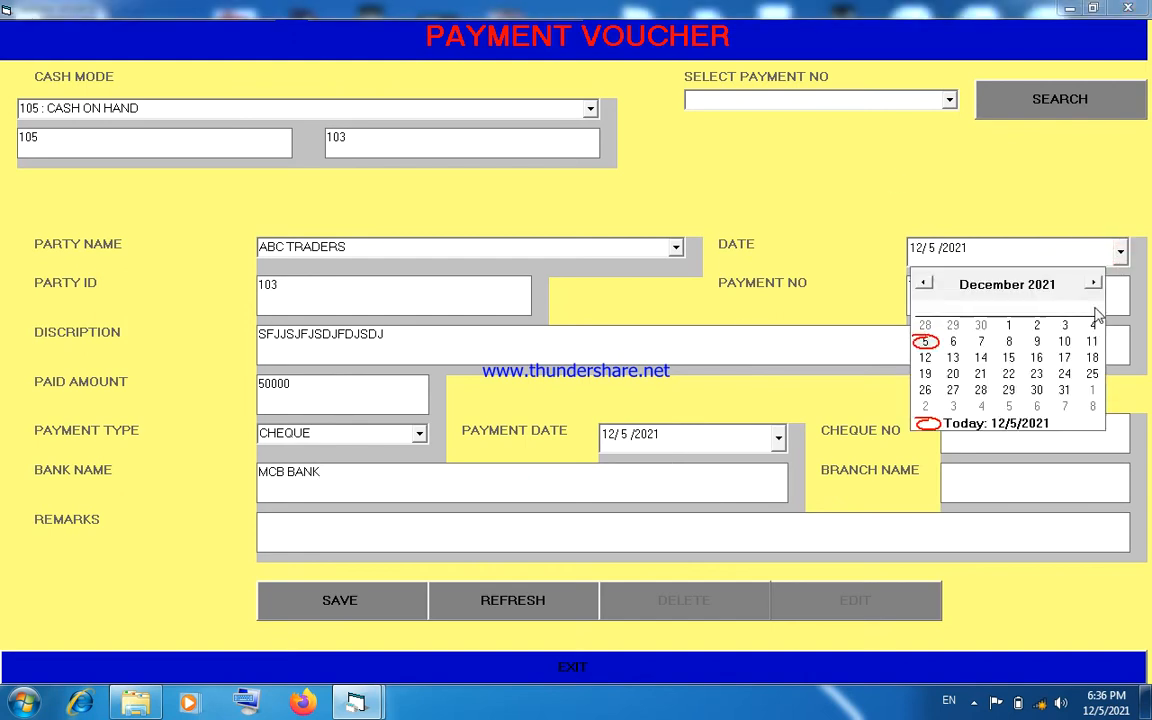
left_click(953, 341)
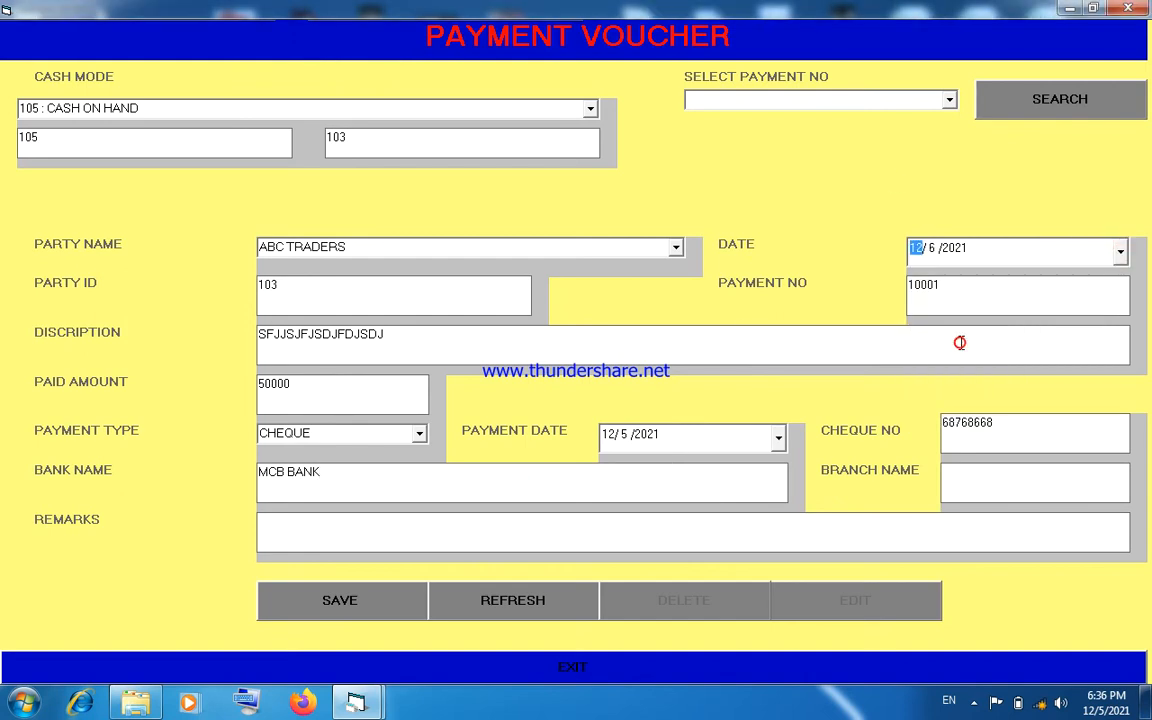
left_click(373, 601)
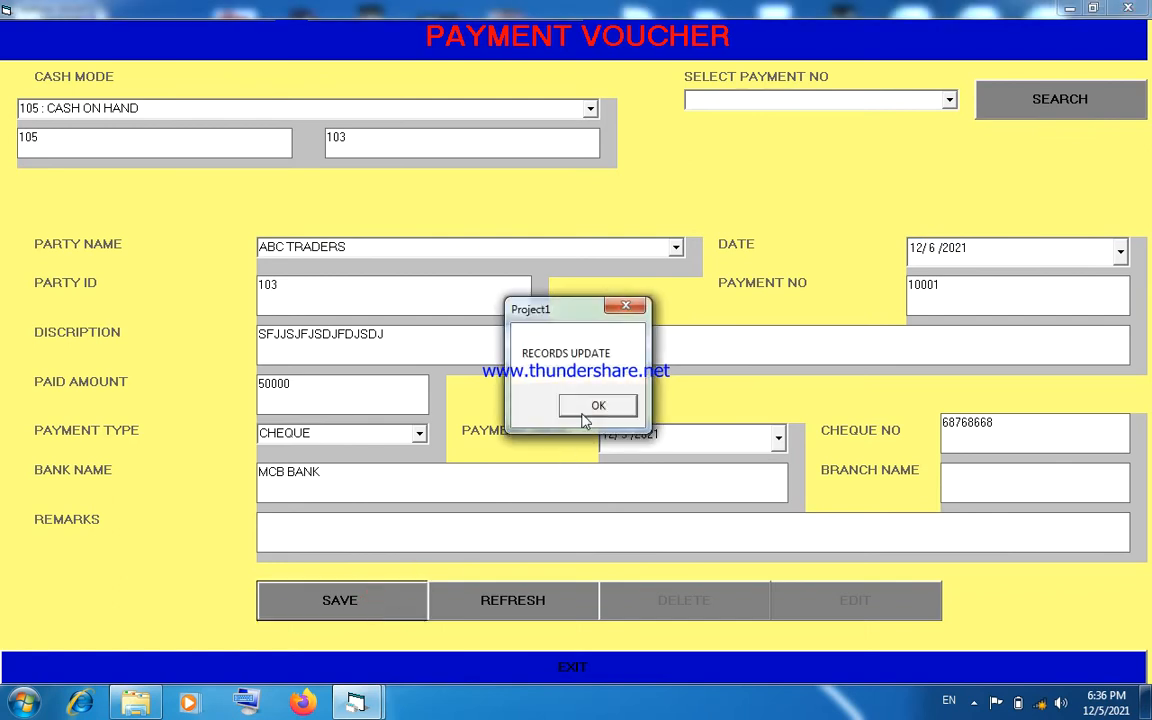
left_click(585, 413)
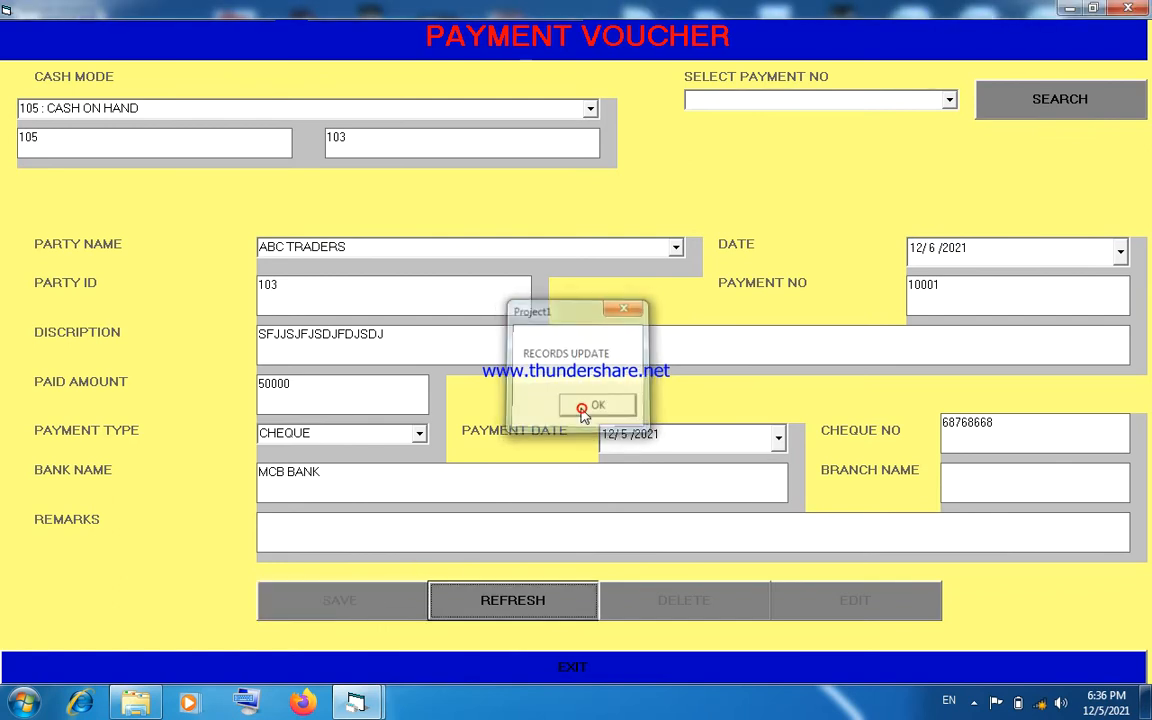
left_click(525, 662)
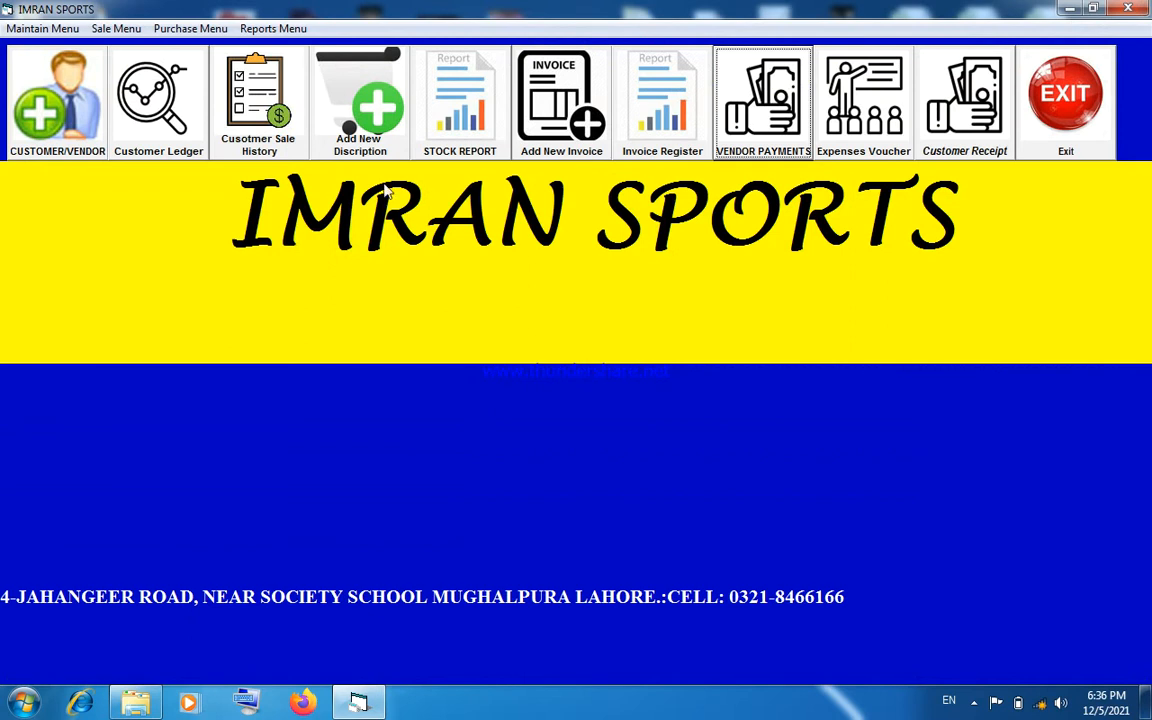
- View the ABC TRADERS vendor ledger report up to 12/7/2021 to check the payment entry, and close the report and its form
left_click(273, 28)
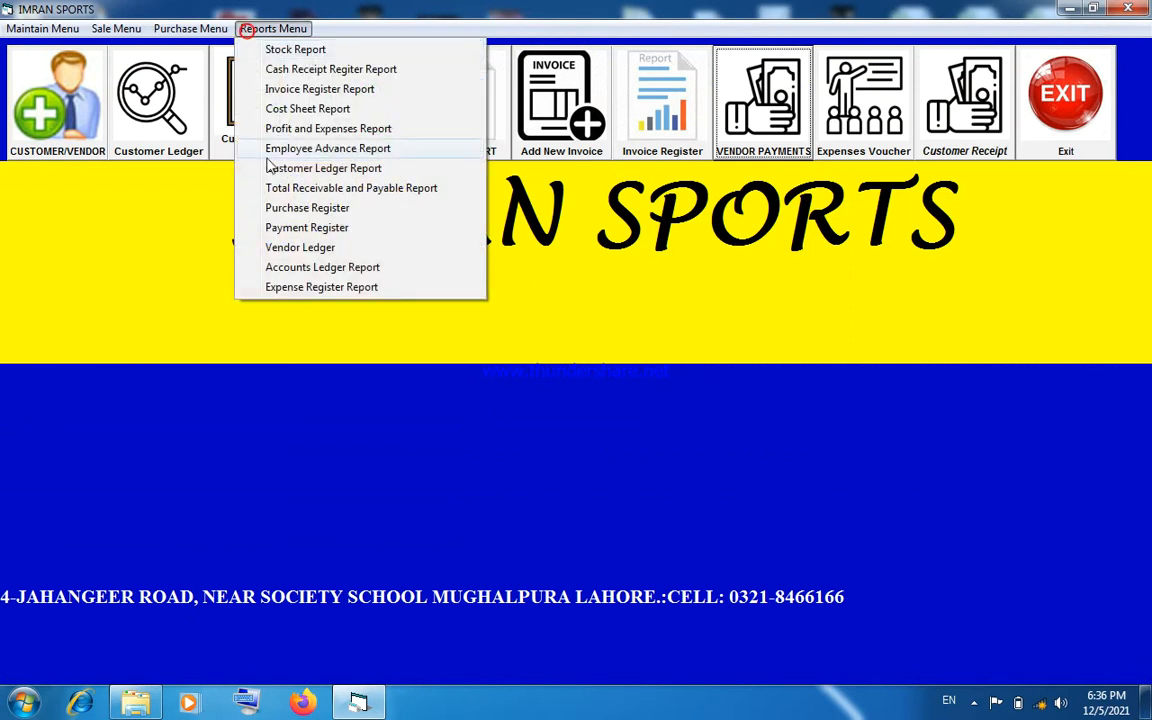
left_click(292, 247)
left_click(1045, 193)
left_click(1031, 236)
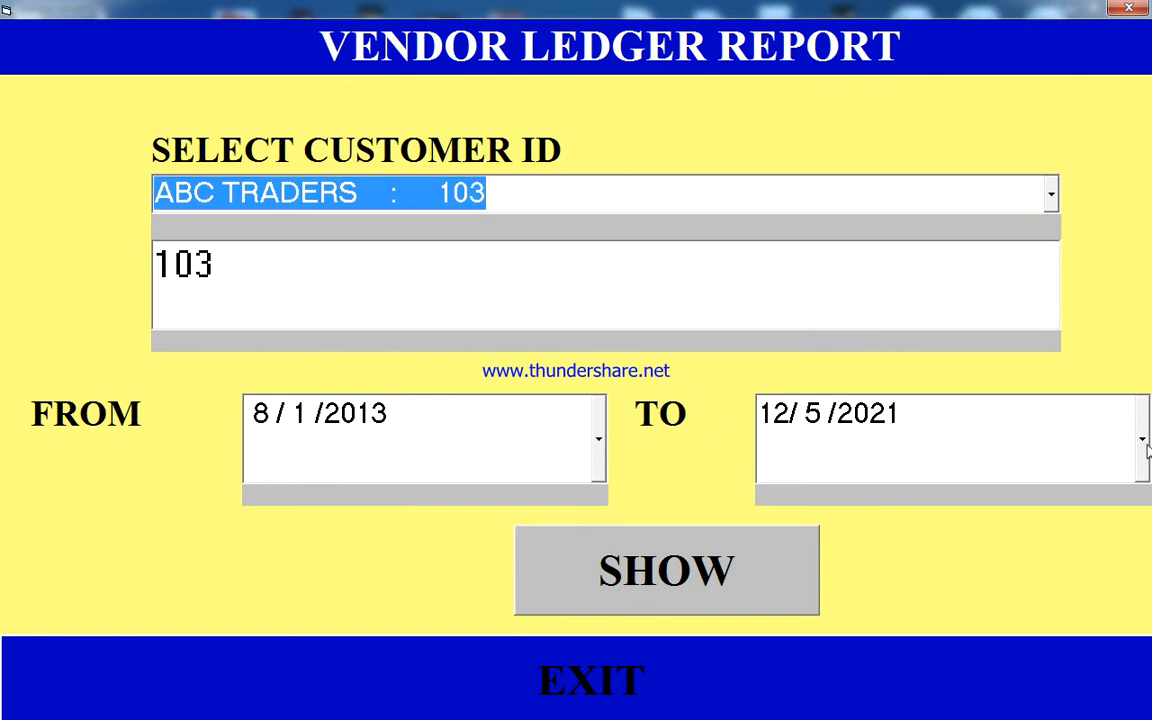
left_click(1142, 440)
left_click(876, 200)
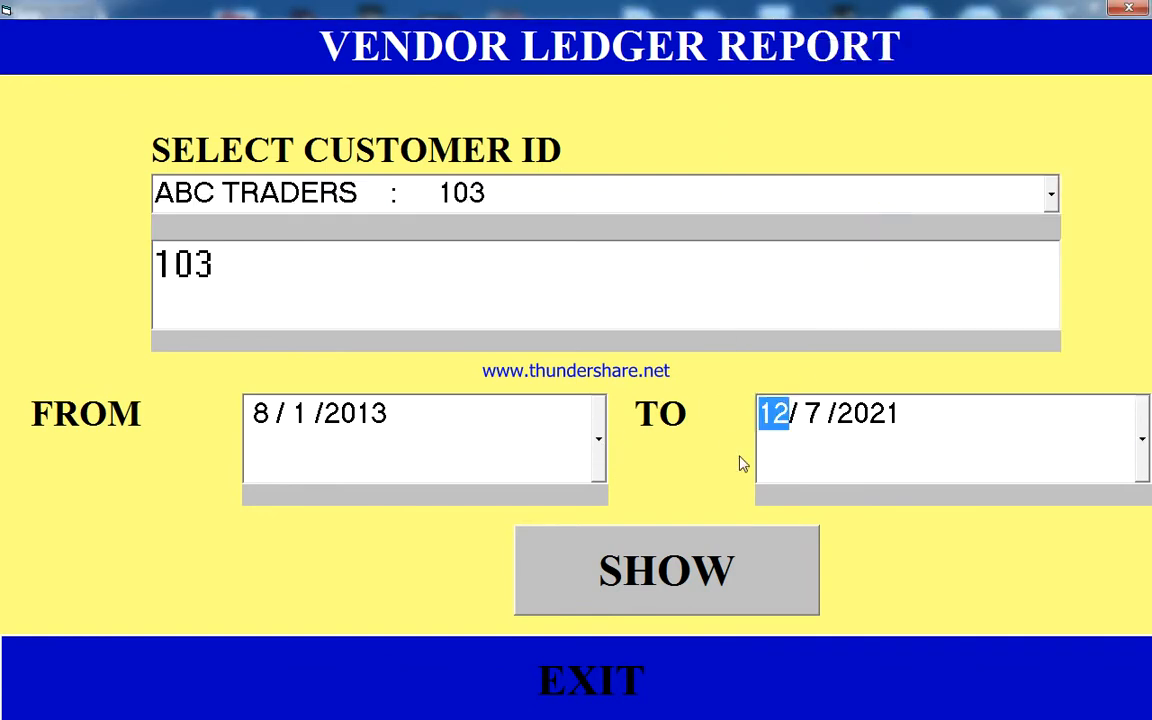
left_click(656, 571)
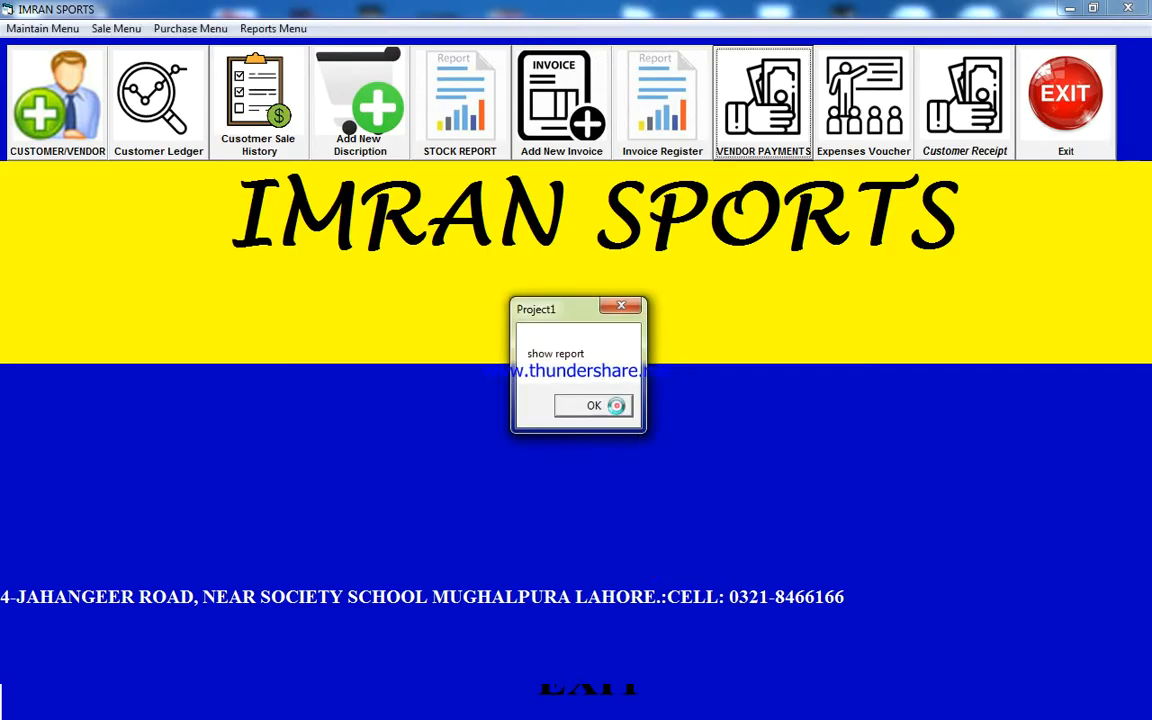
left_click(616, 405)
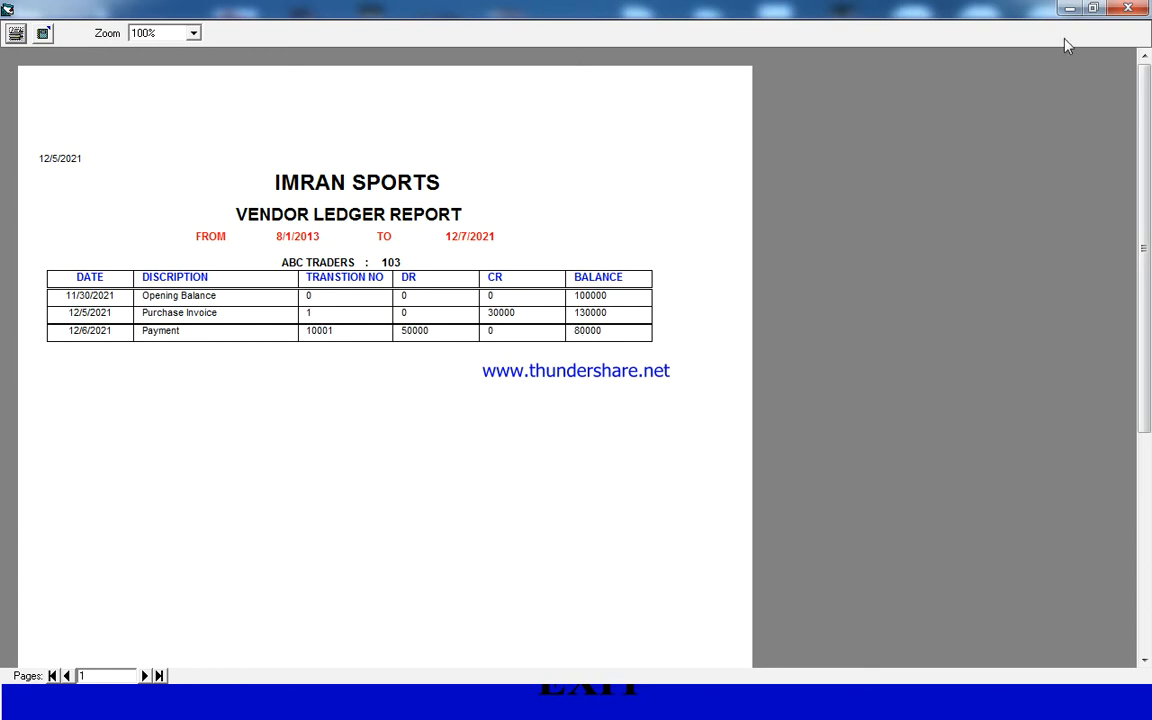
left_click(1128, 8)
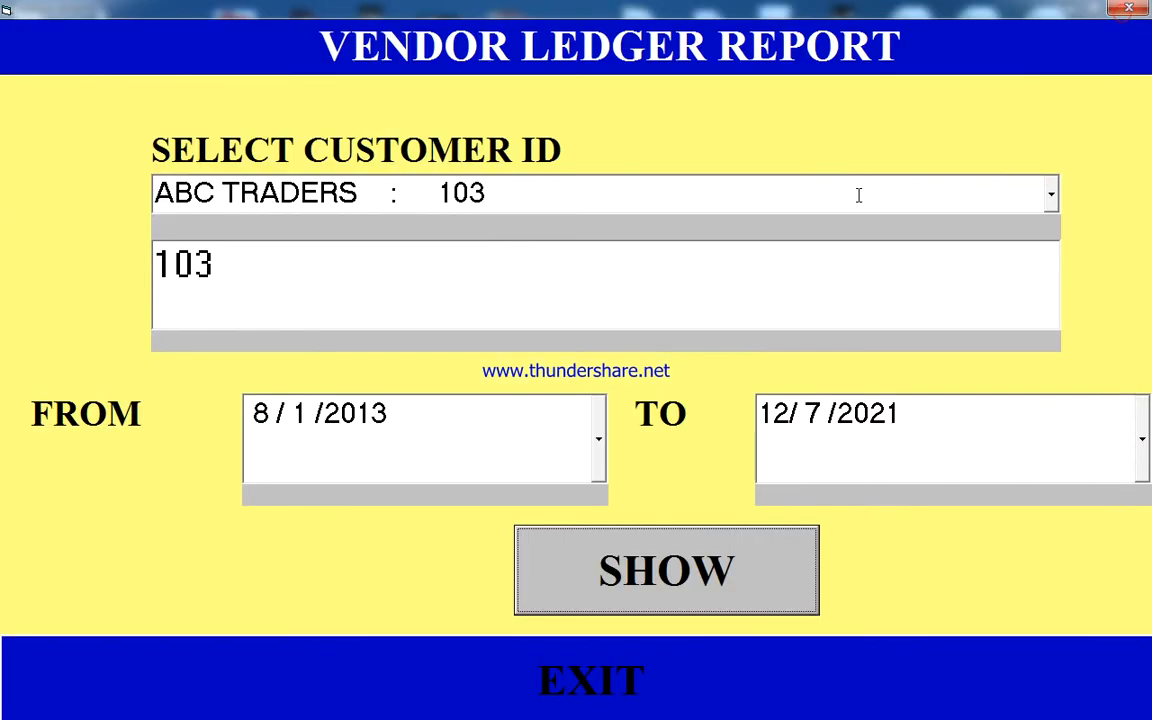
left_click(1129, 10)
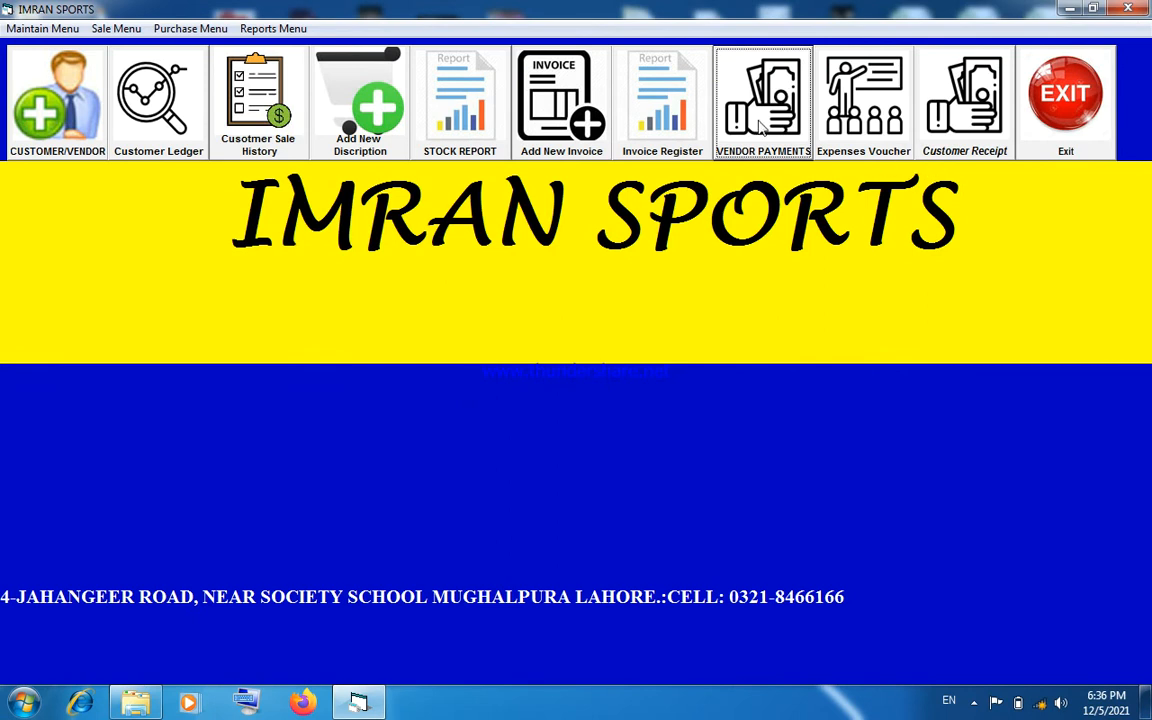
- View the purchase register report from 12/1/2021 to 12/5/2021, and close the report preview
left_click(275, 29)
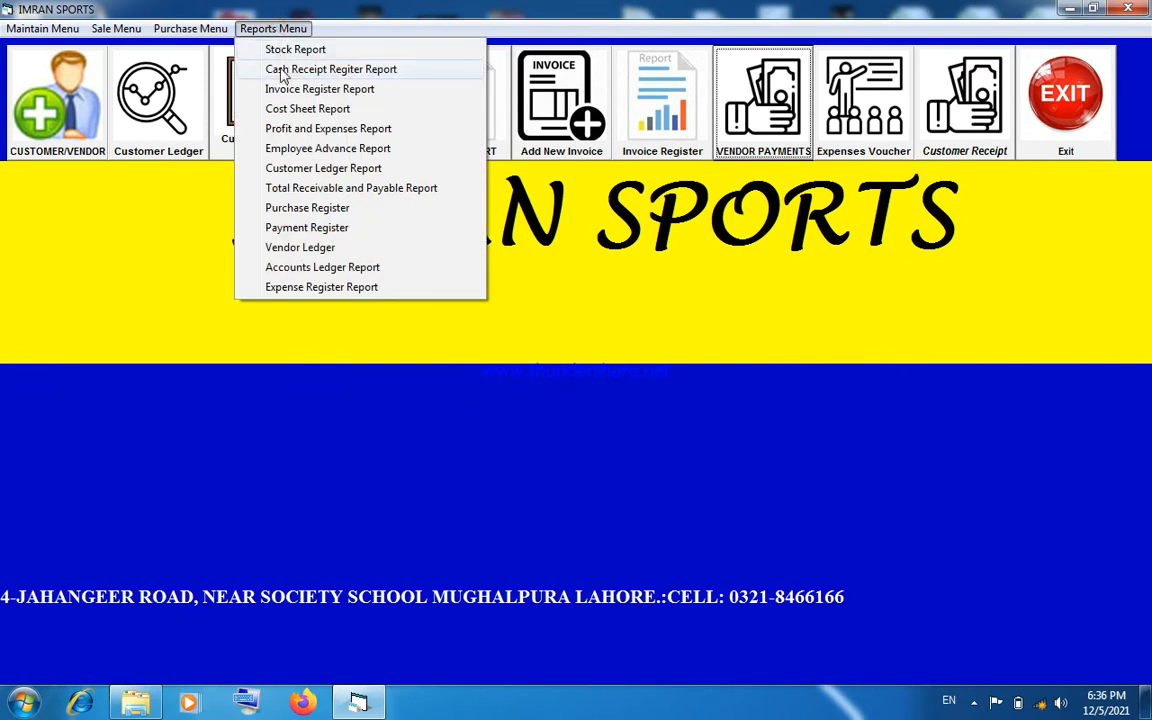
left_click(295, 208)
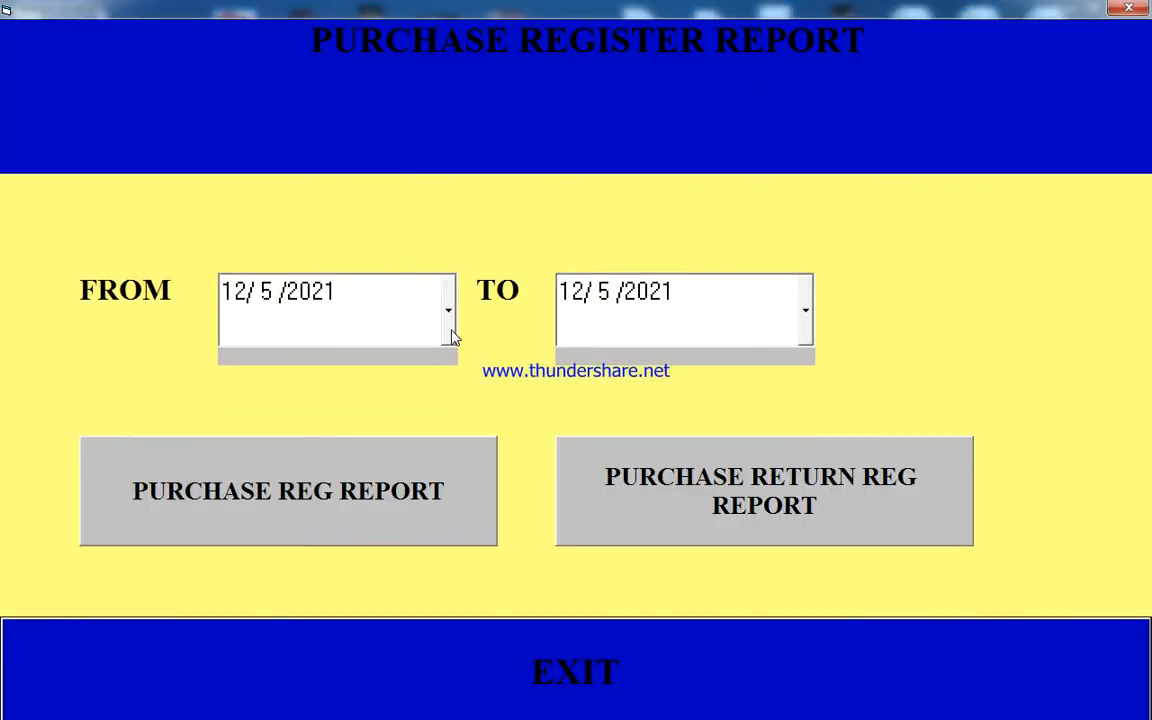
left_click(450, 334)
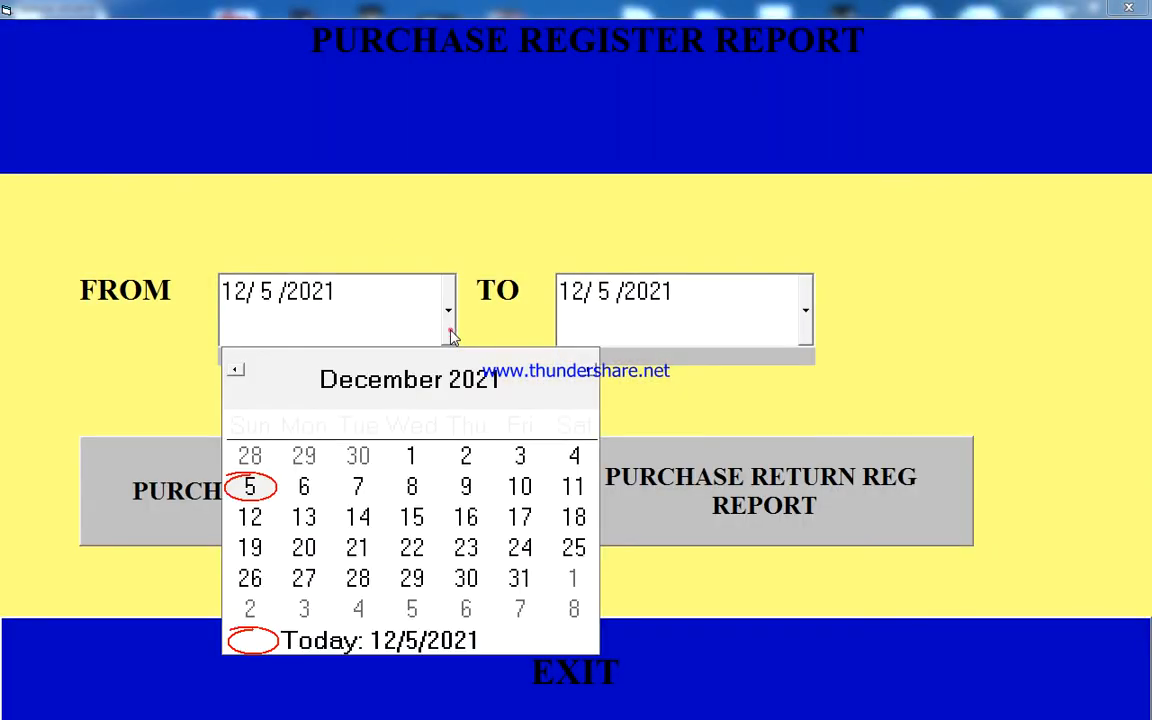
left_click(411, 456)
left_click(302, 492)
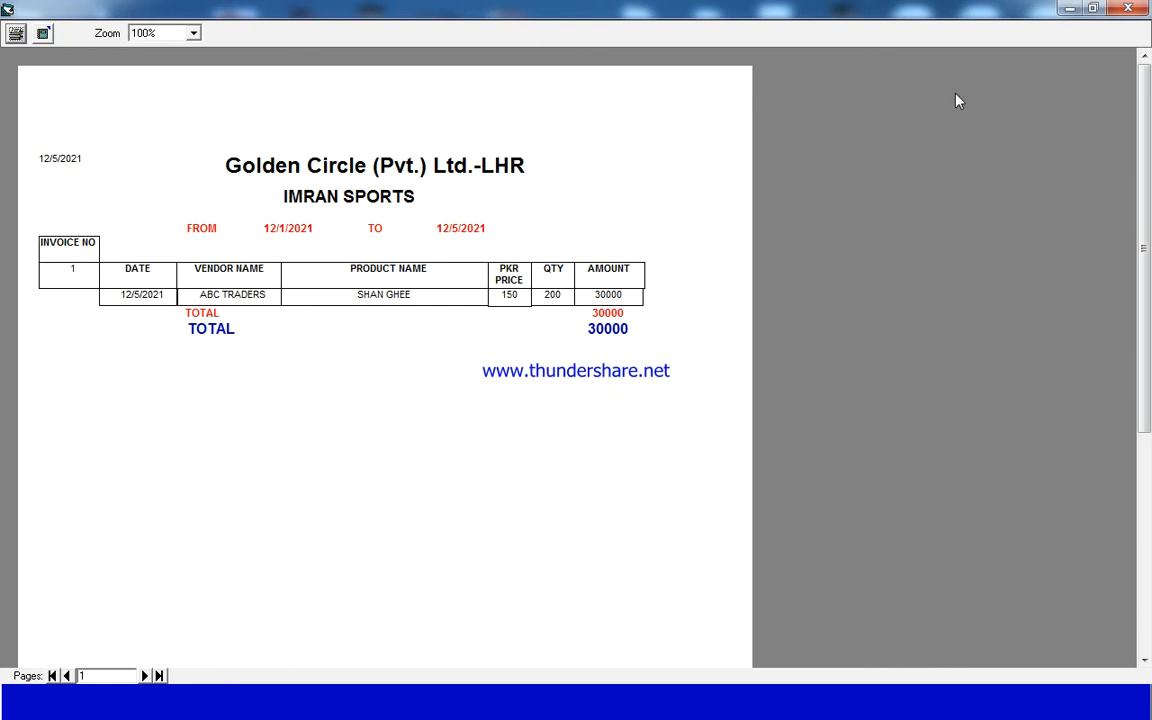
left_click(1128, 8)
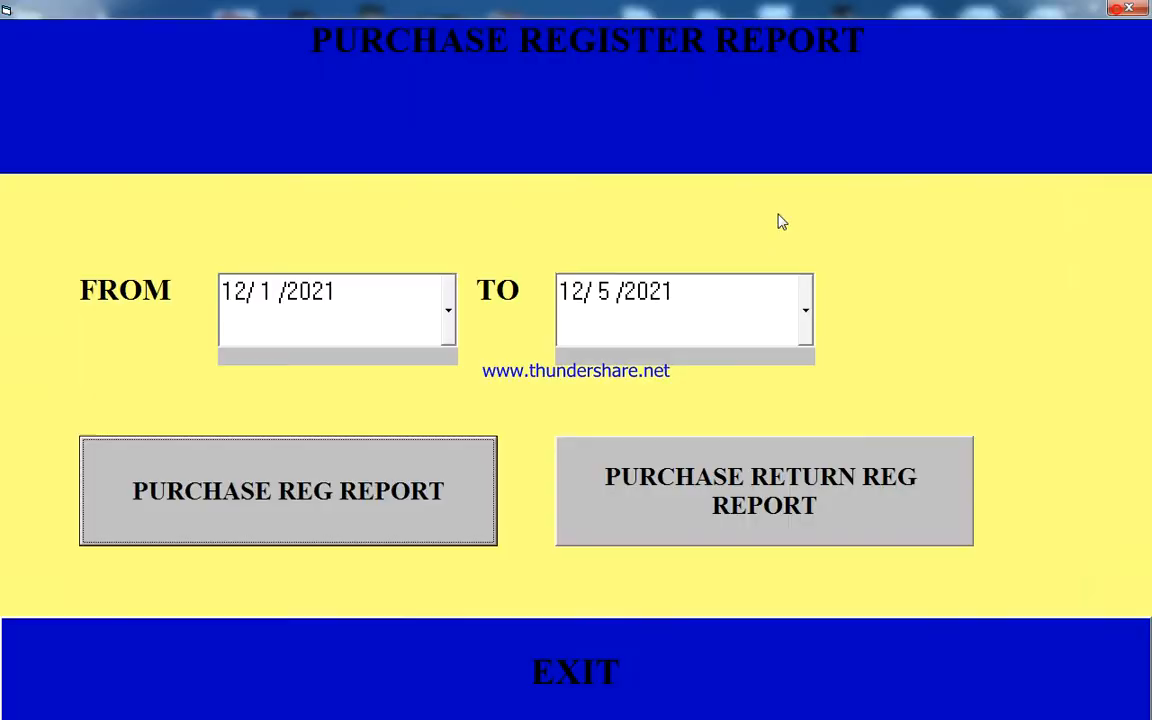
- View the purchase return register report for the same dates, and close both the report and the register form
left_click(706, 477)
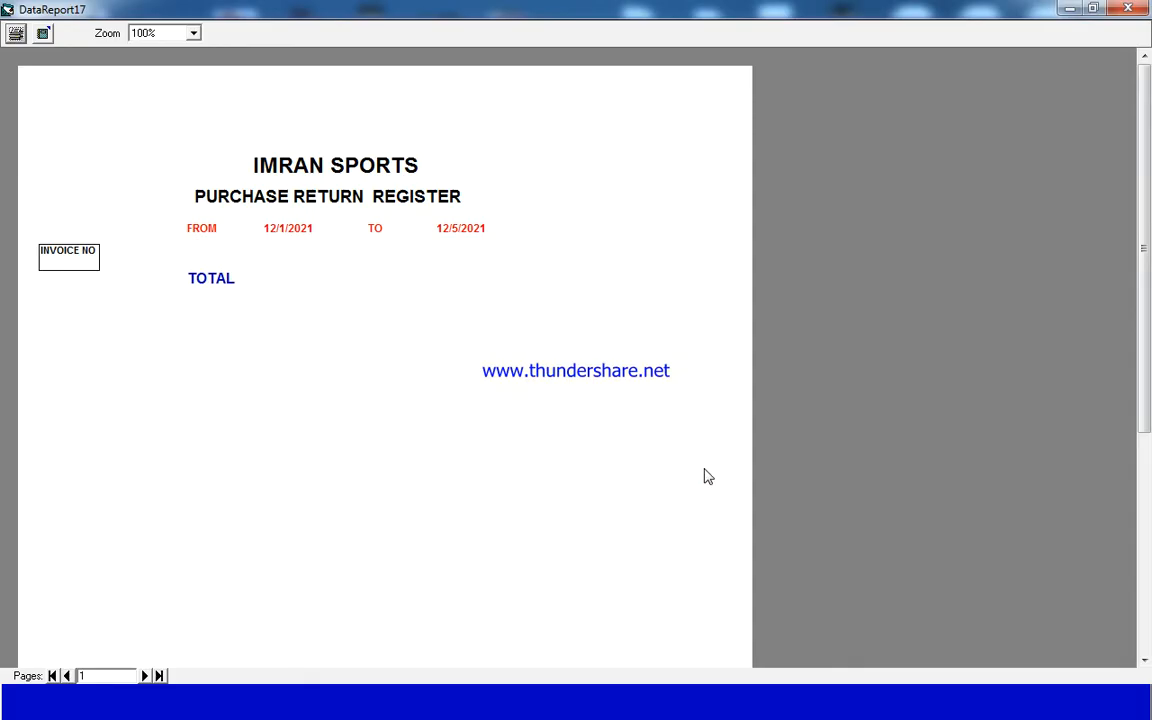
left_click(1128, 8)
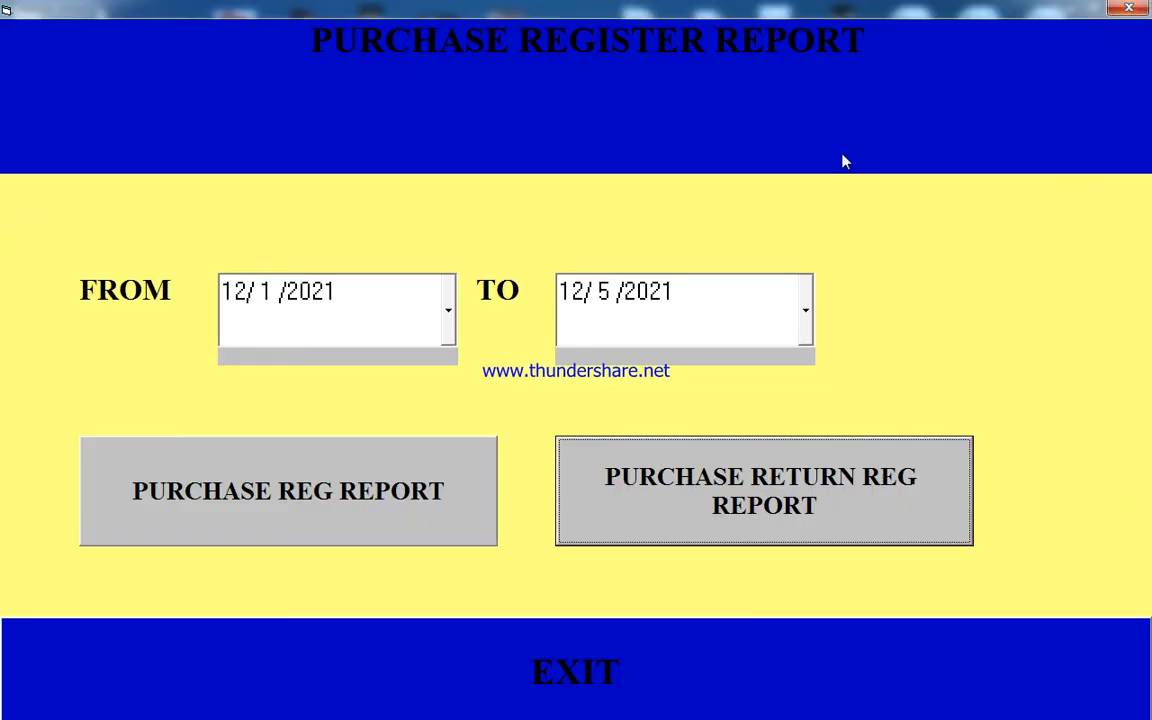
left_click(1128, 8)
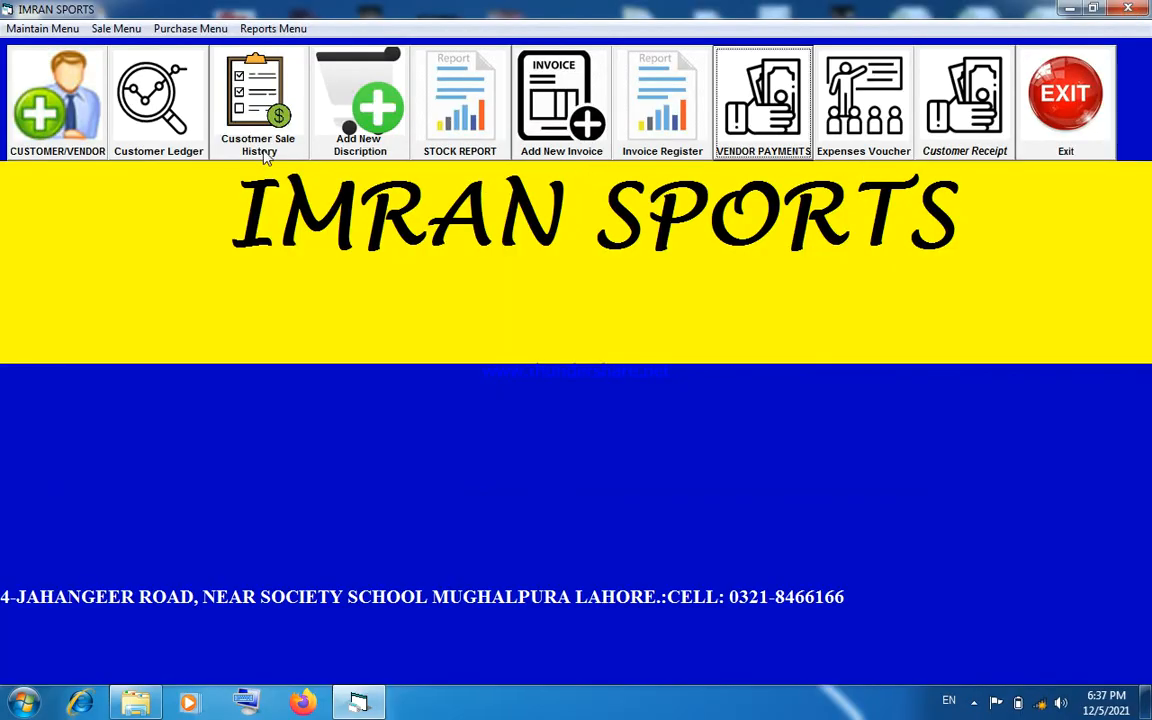
- Examine the customer credit note form, including its party list and the show-all-vouchers option, and close it without saving
left_click(180, 29)
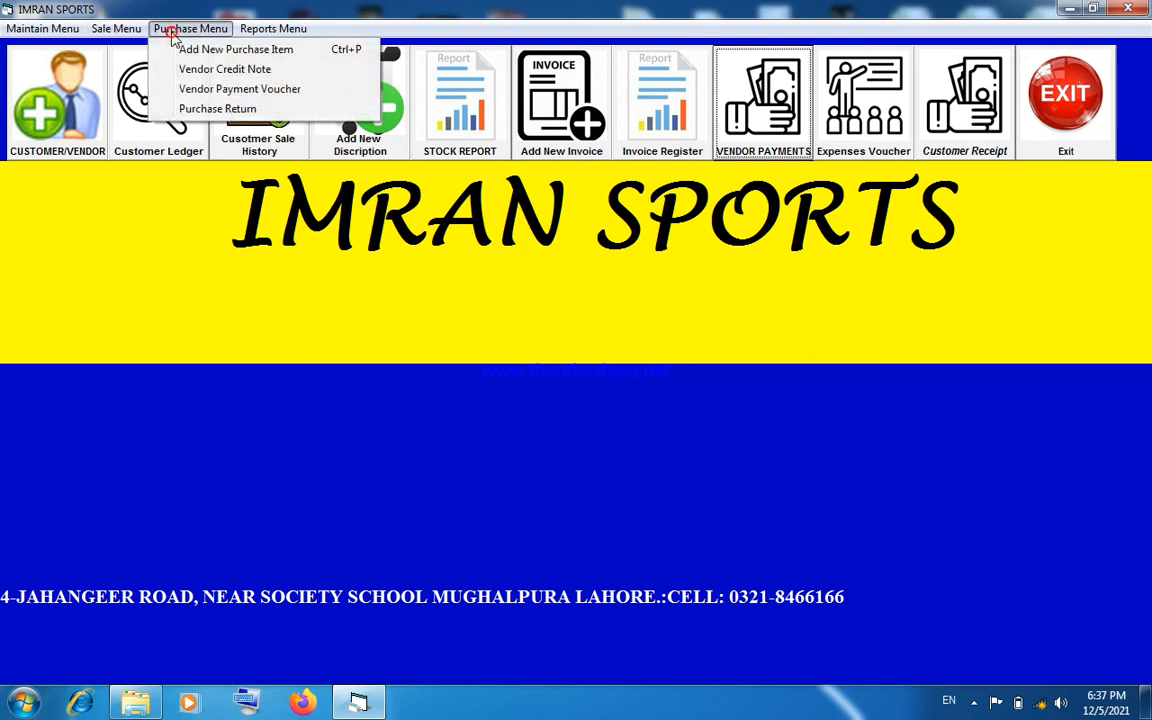
left_click(114, 29)
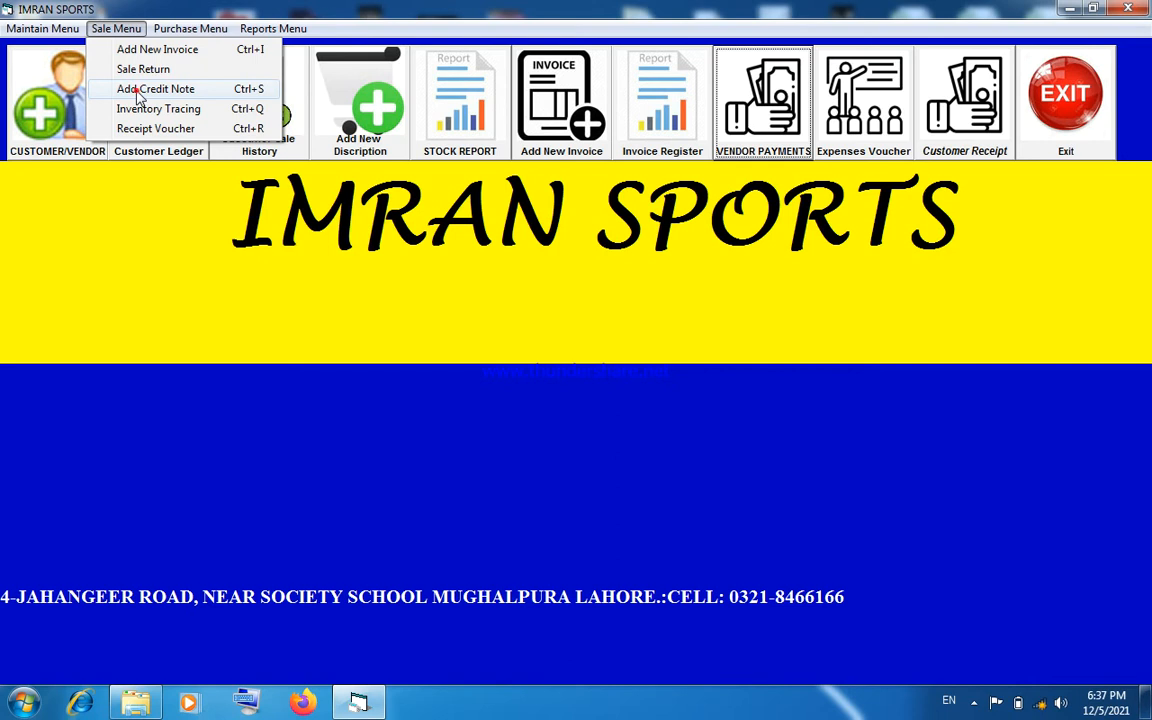
left_click(139, 92)
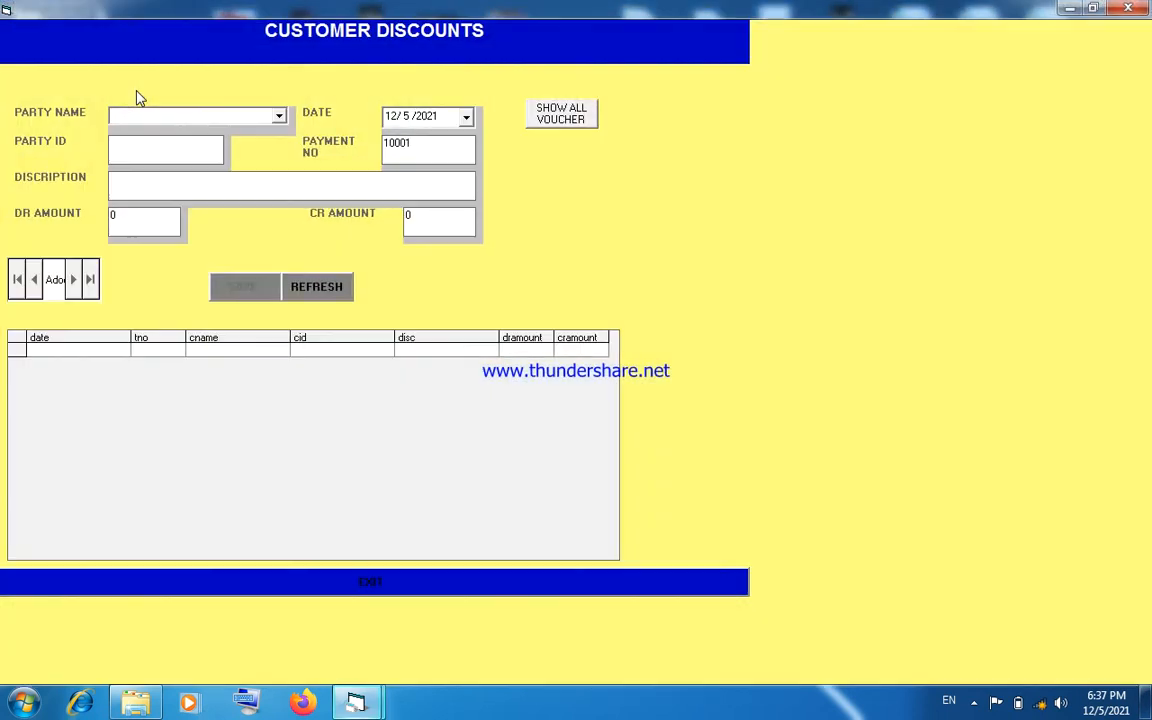
left_click(279, 116)
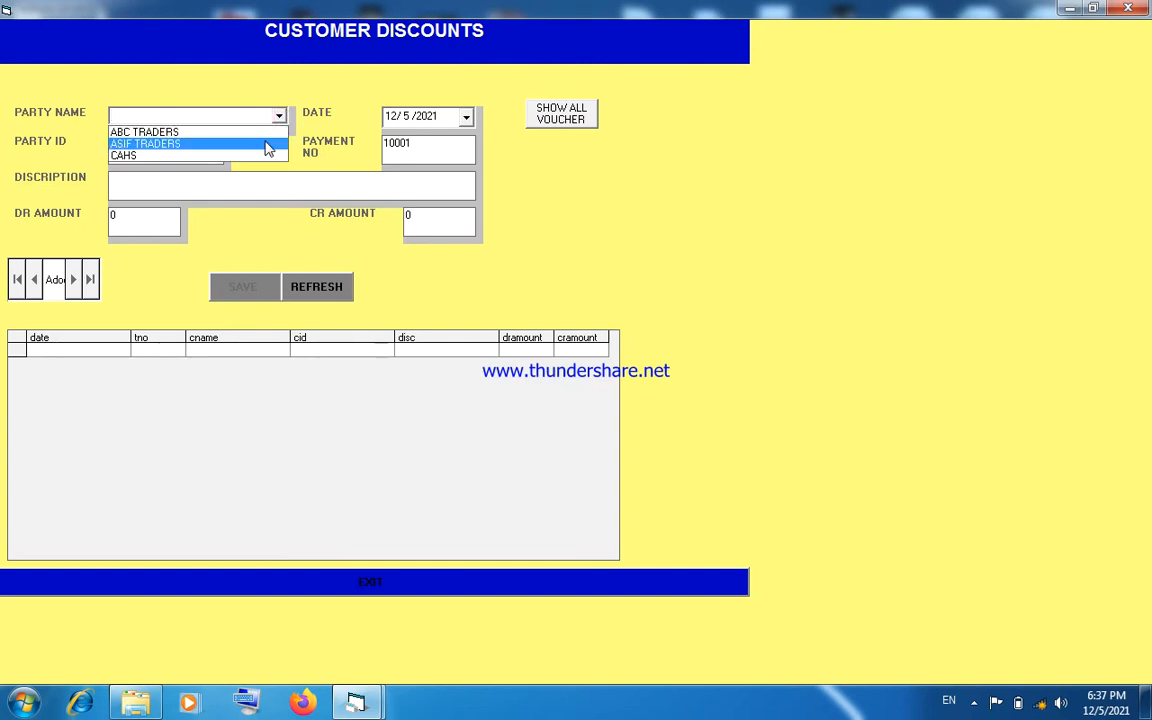
left_click(261, 170)
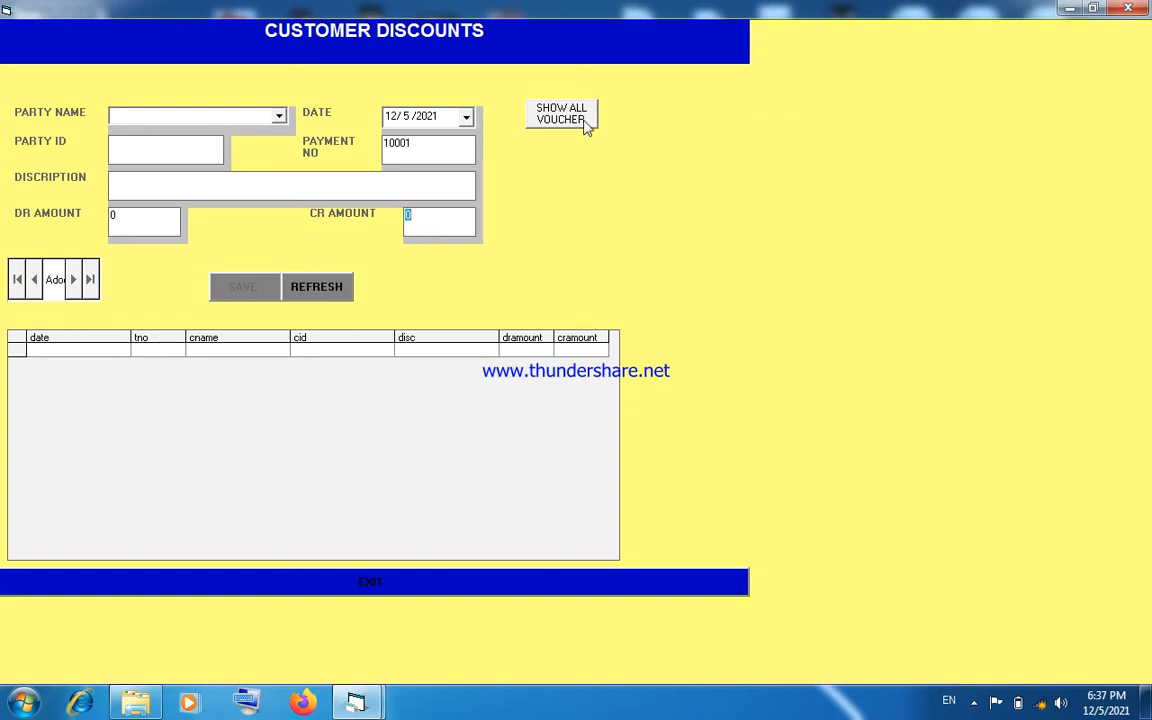
left_click(573, 118)
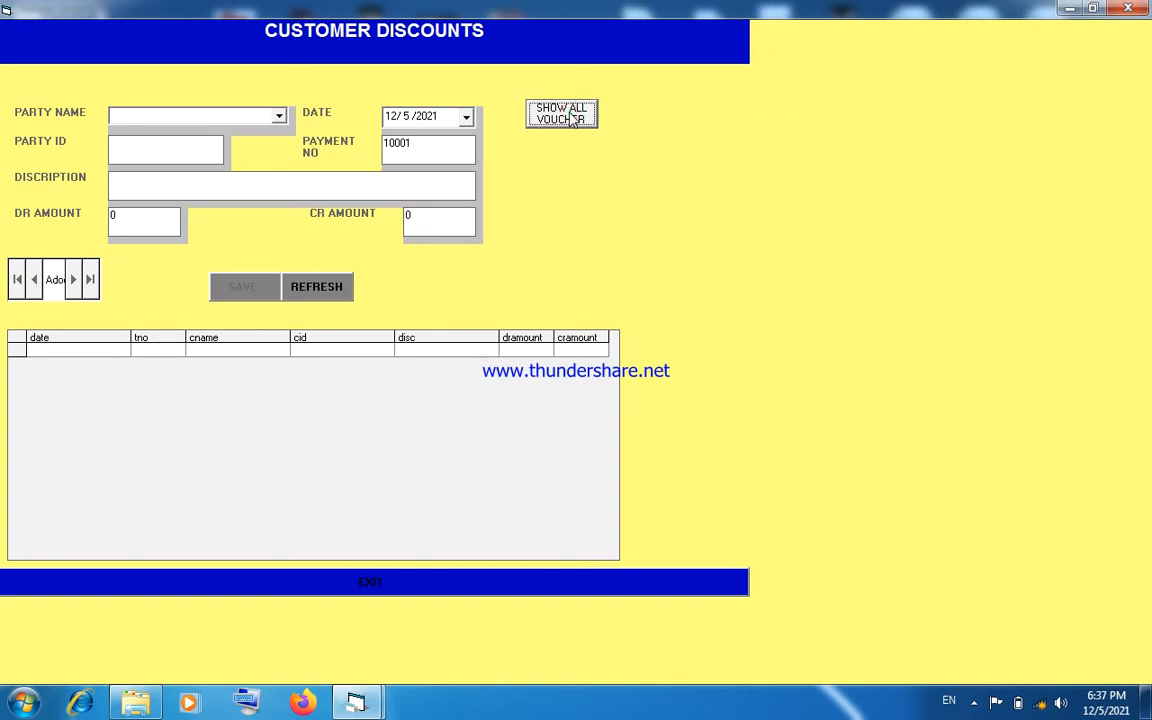
left_click(1129, 9)
- Open inventory tracing, trace SHAN GHEE, inspect the quantity totals for sales, purchases and both kinds of returns, and close the form
left_click(118, 29)
left_click(142, 108)
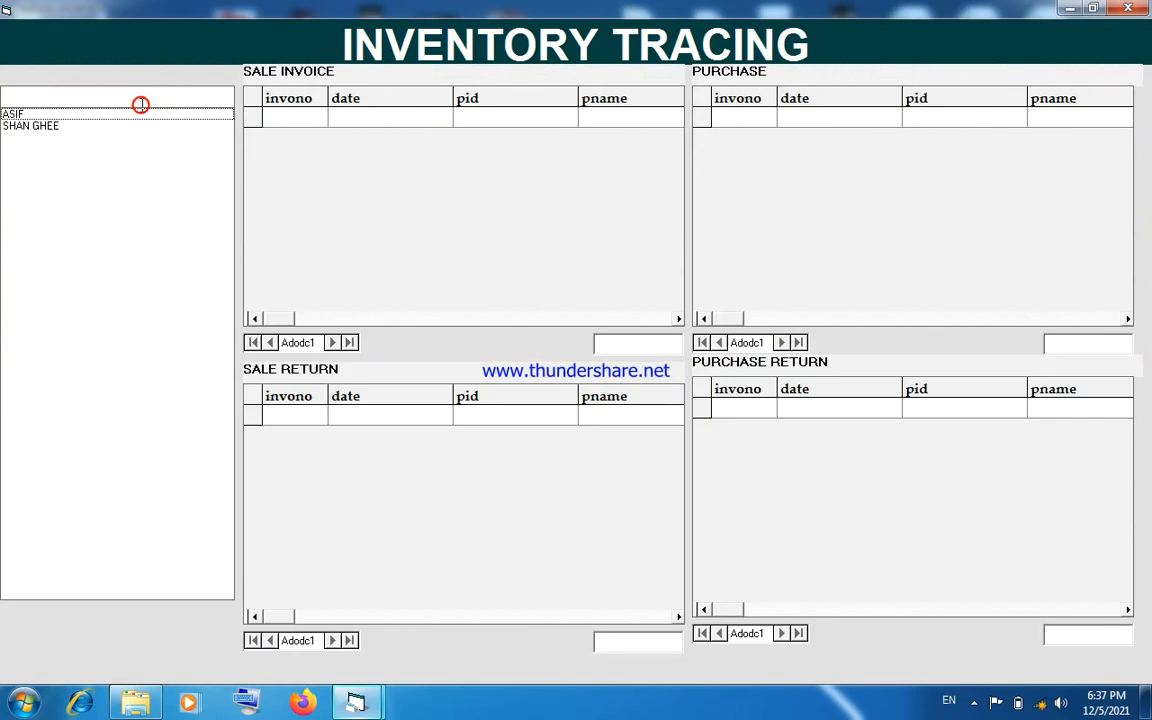
left_click(92, 128)
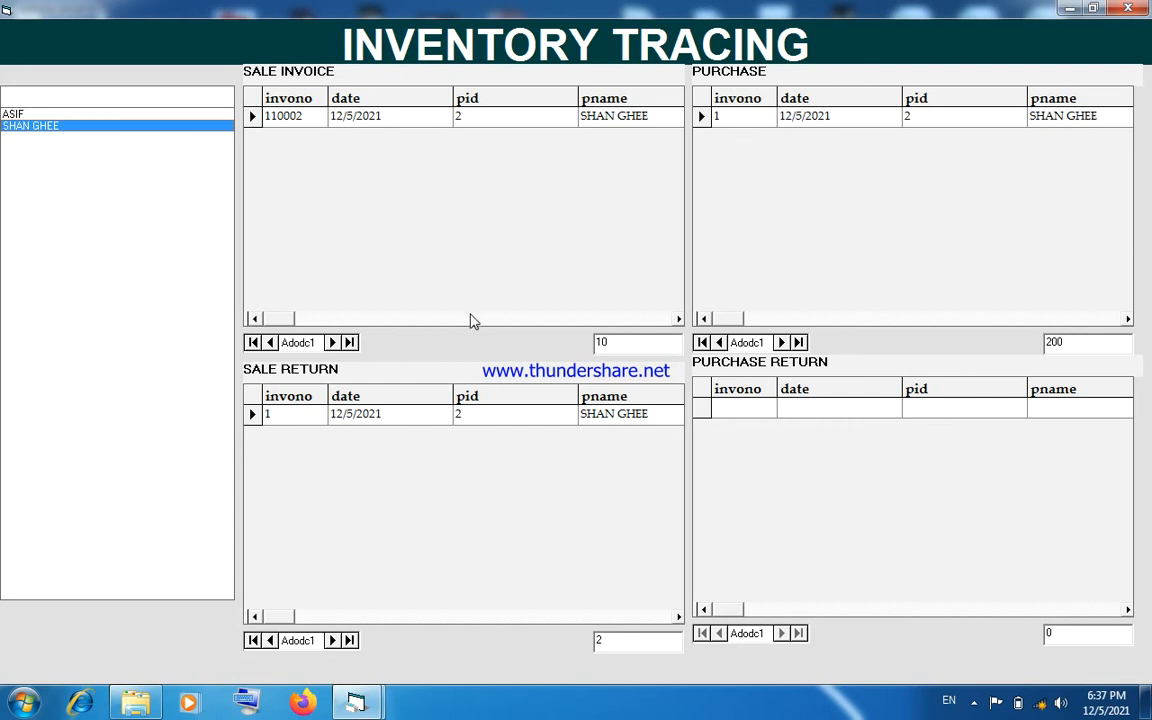
double_click(619, 347)
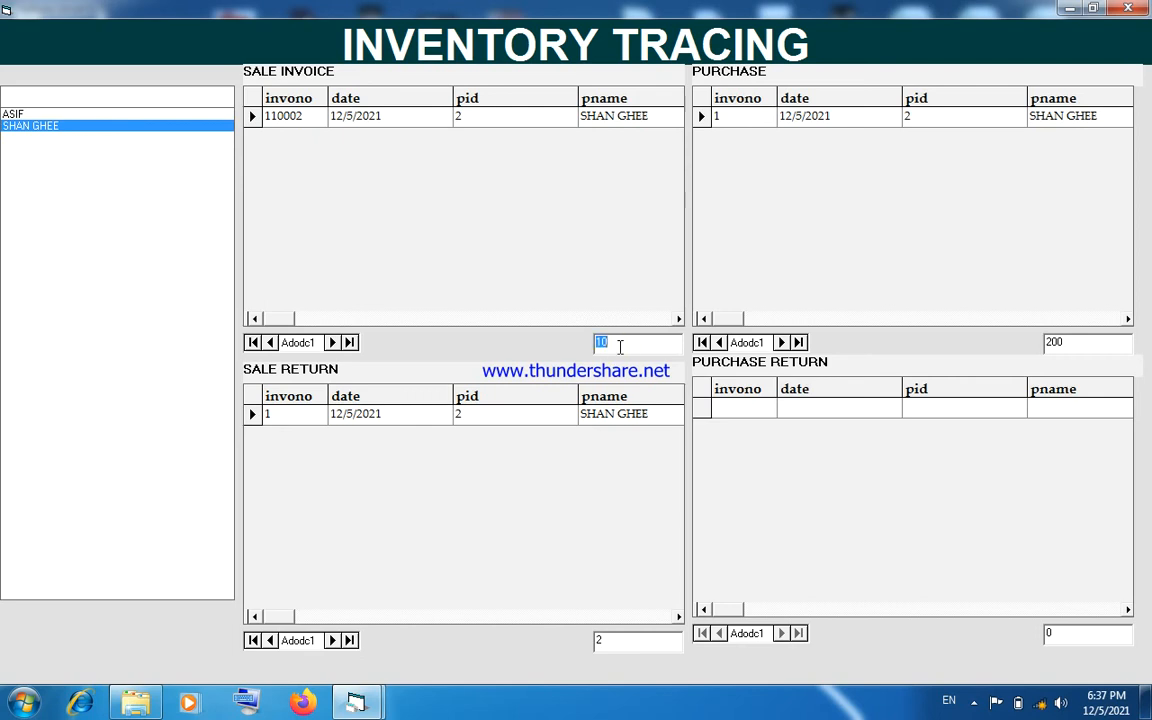
double_click(1061, 341)
double_click(612, 642)
double_click(1055, 632)
left_click(1137, 8)
- Examine the vendor credit note form, close it without saving, and look over the remaining purchase options
left_click(138, 30)
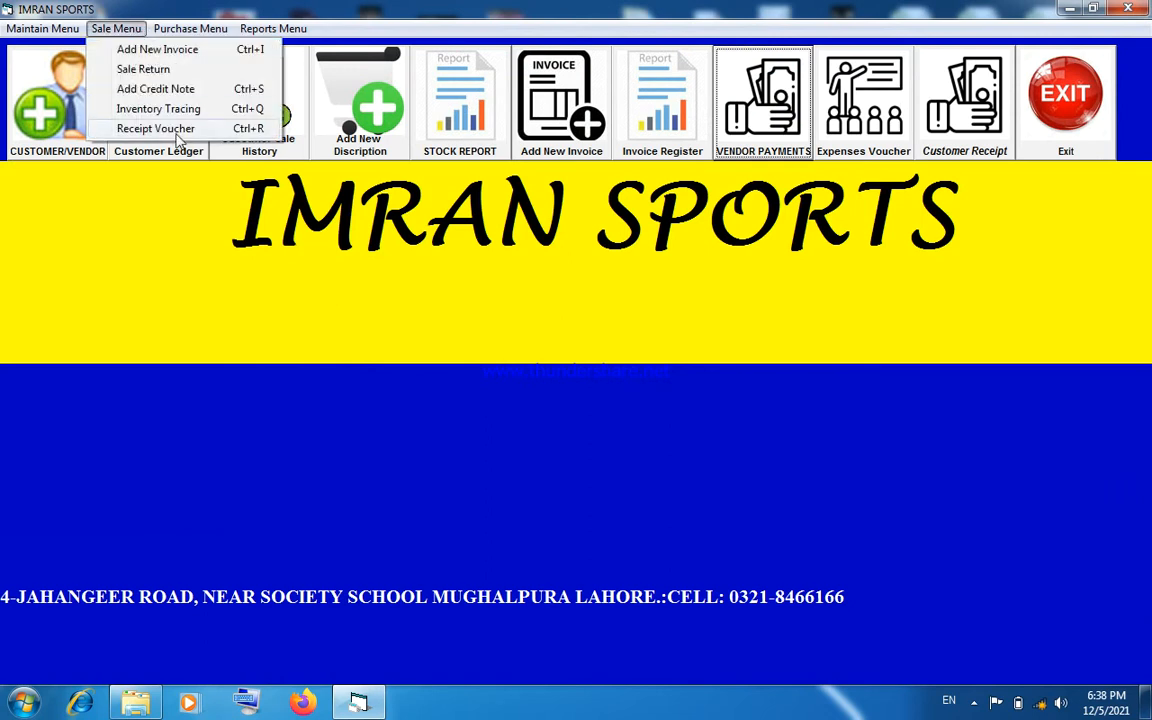
mouse_move(178, 30)
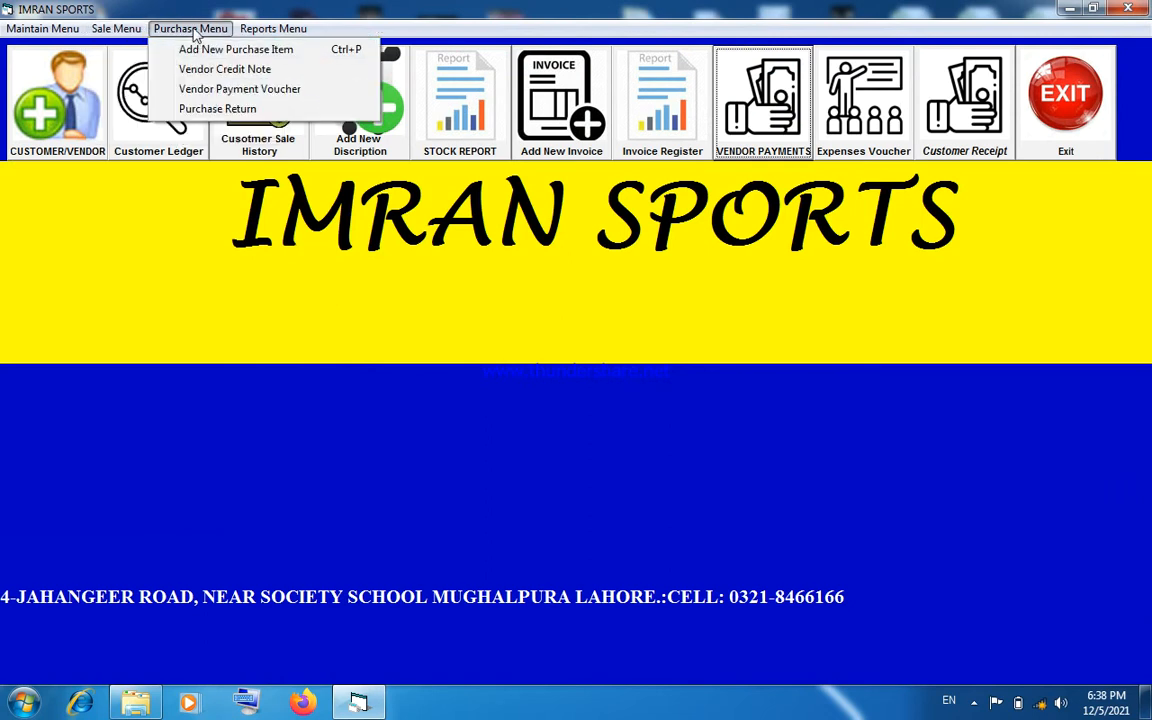
left_click(209, 70)
left_click(268, 76)
left_click(268, 76)
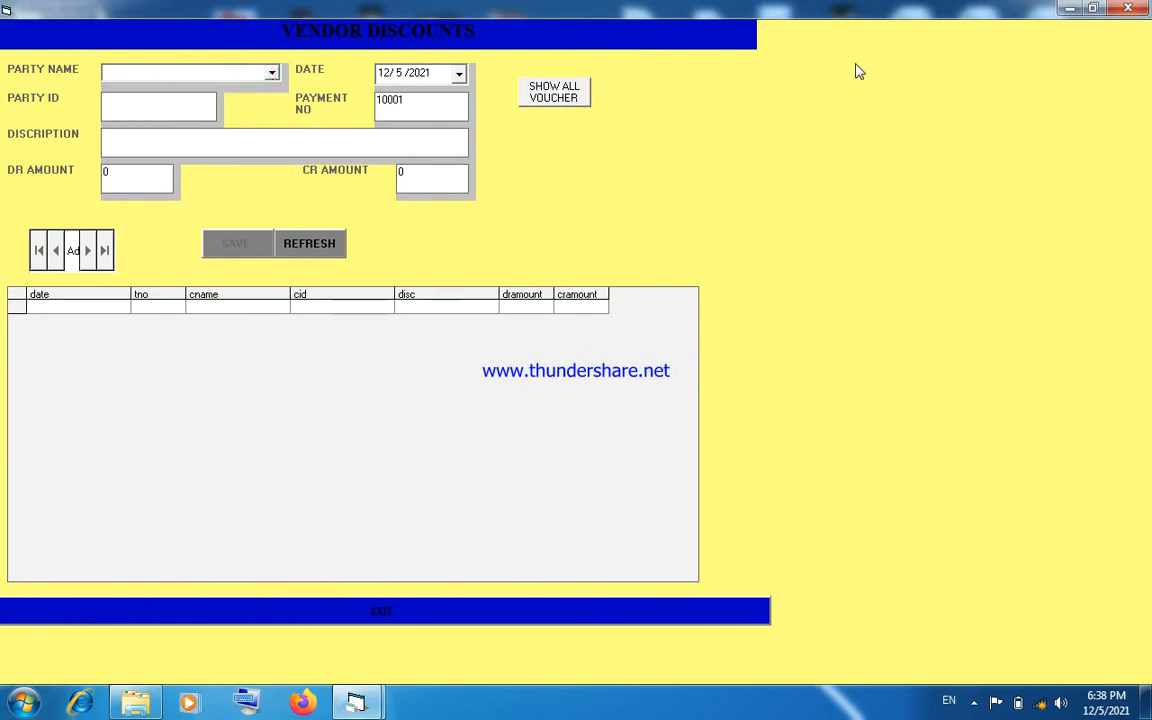
left_click(1128, 9)
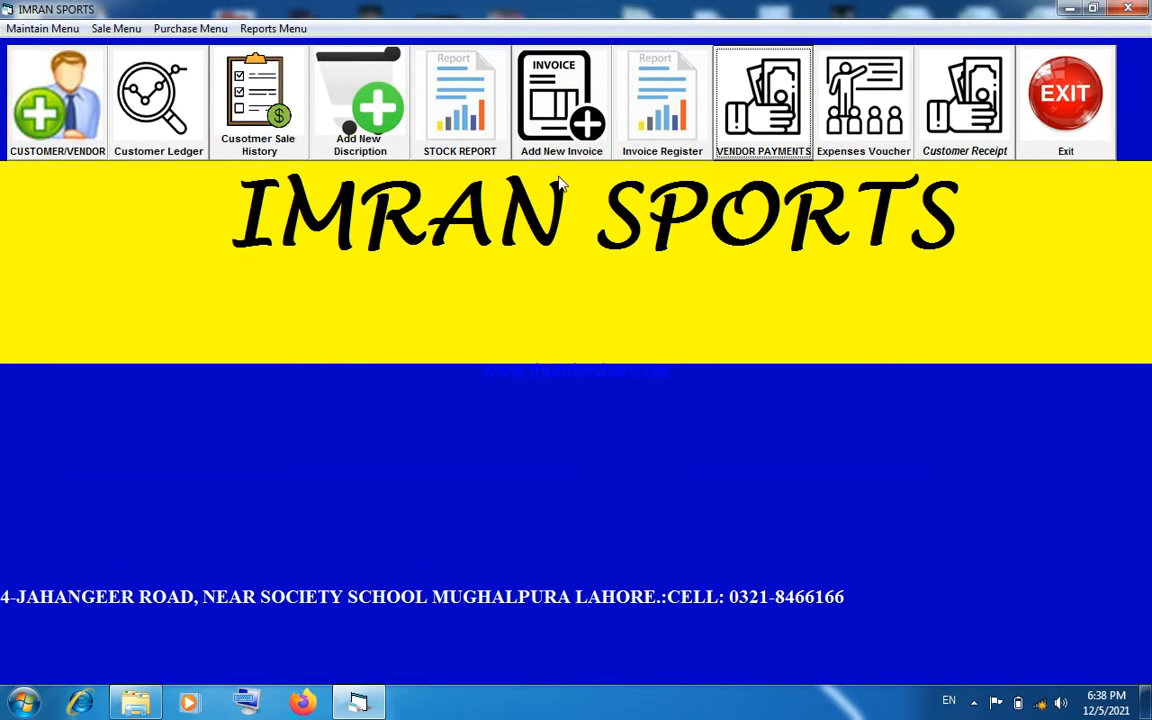
left_click(205, 29)
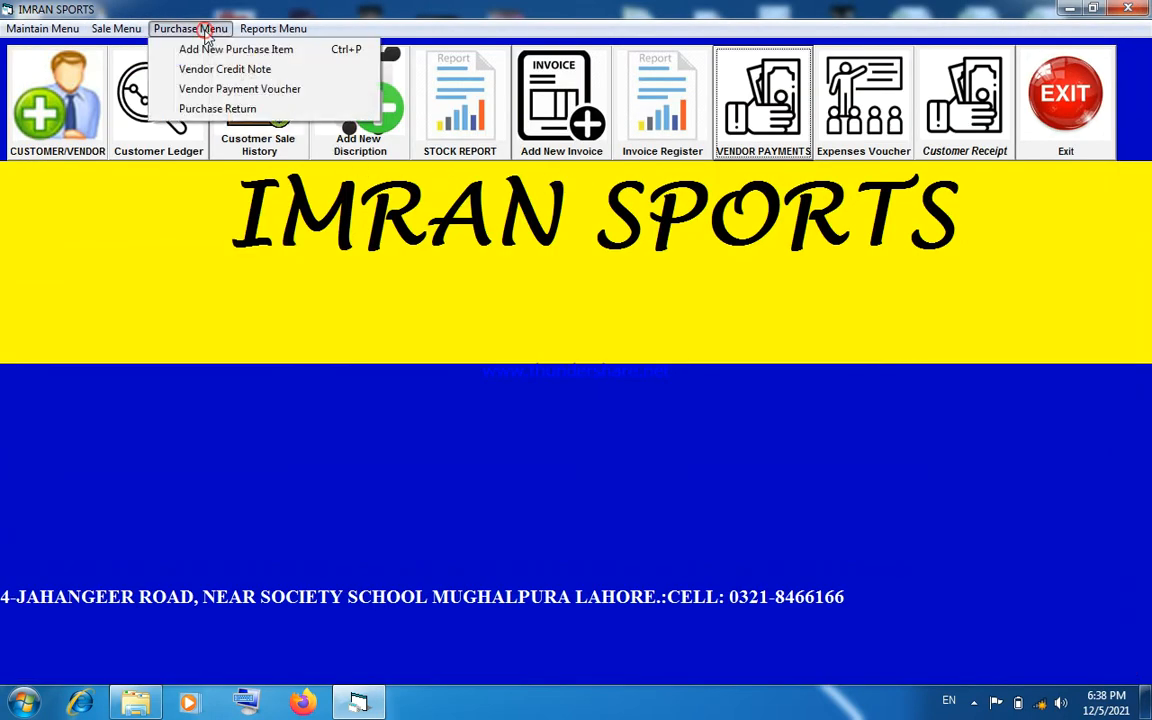
left_click(213, 109)
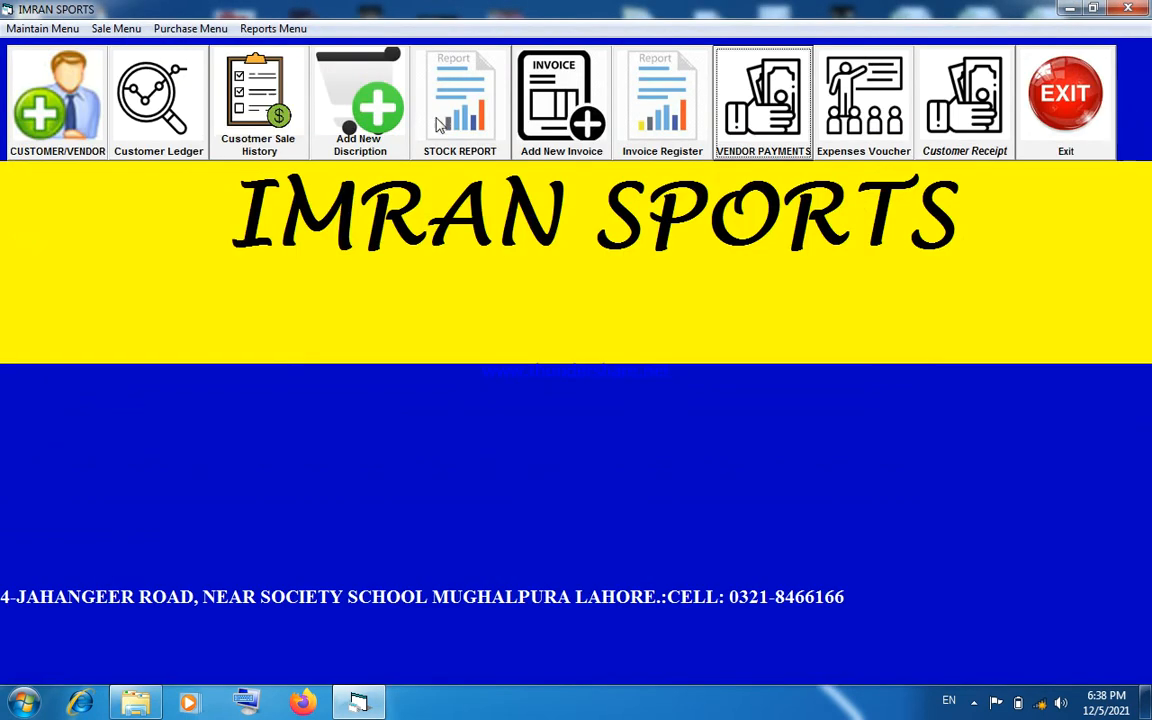
- View the payment register report from 12/5/2021 to 12/5/2021, and close the report preview
left_click(257, 31)
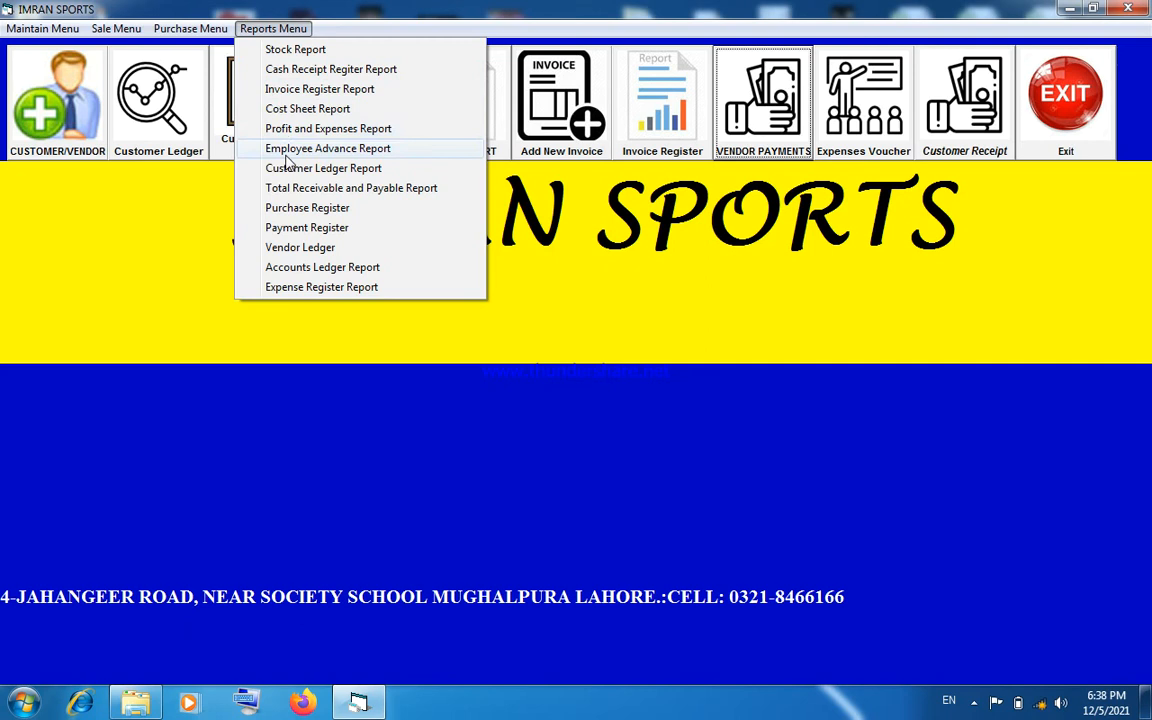
left_click(289, 229)
left_click(524, 372)
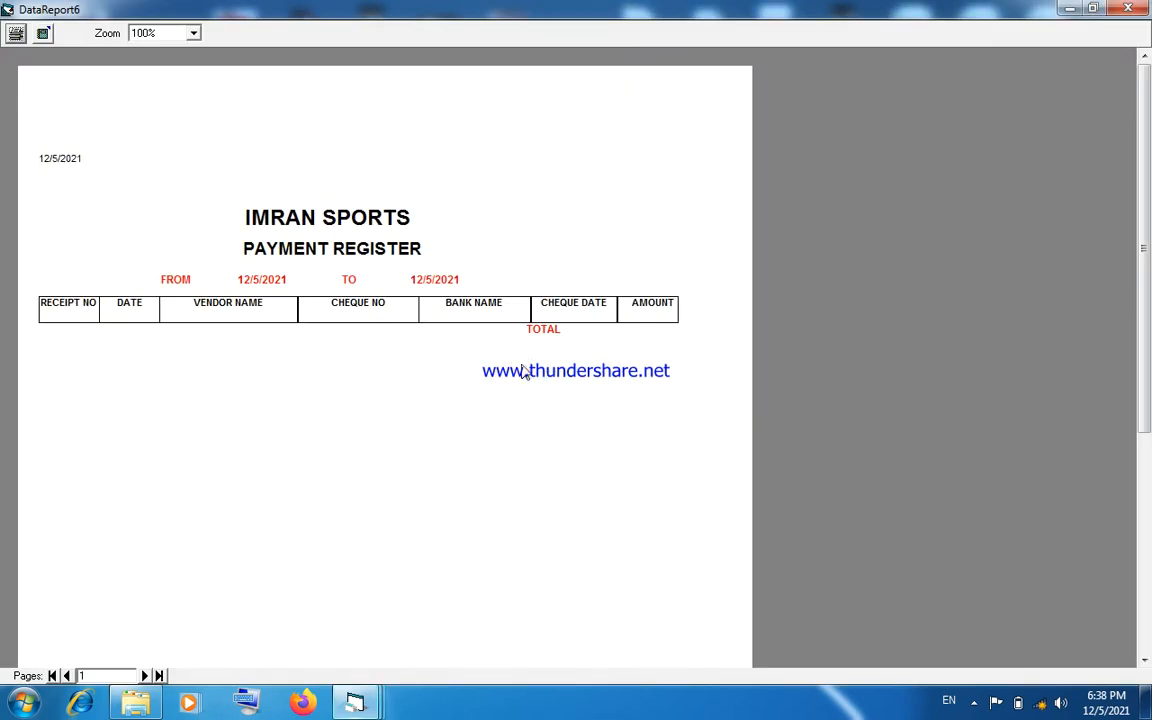
left_click(1128, 8)
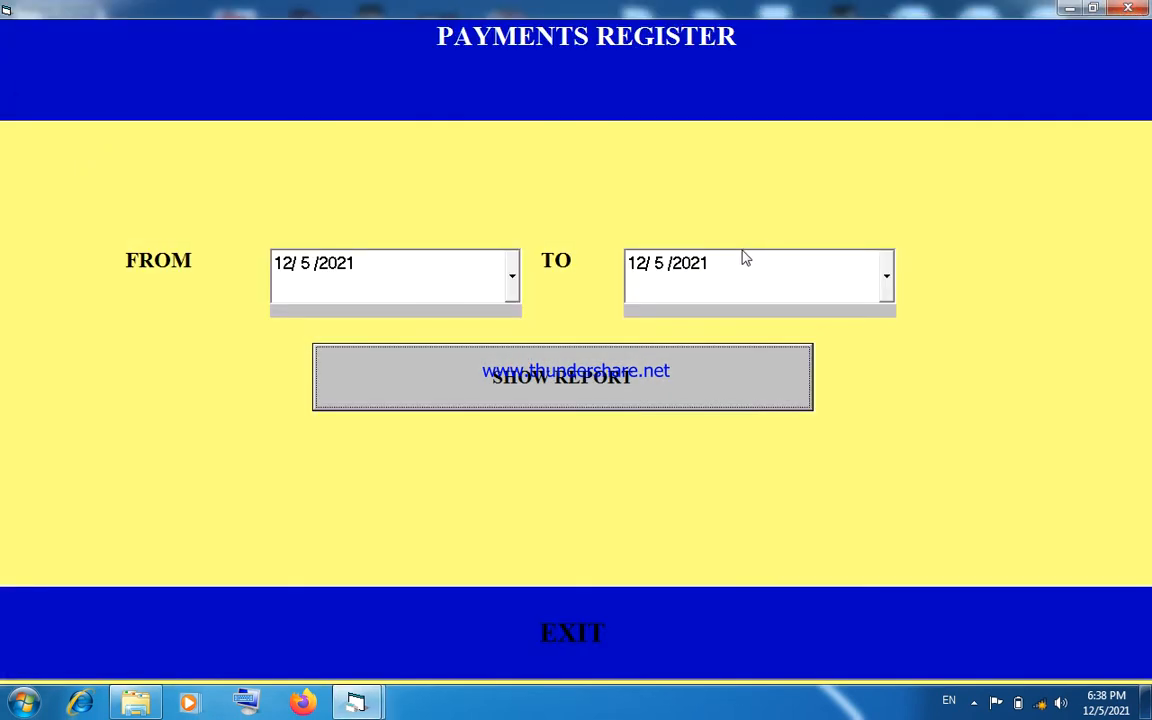
- Extend the payment register's end date to 12/17/2021, view the report, and close both the report and the register form
left_click(886, 278)
left_click(833, 440)
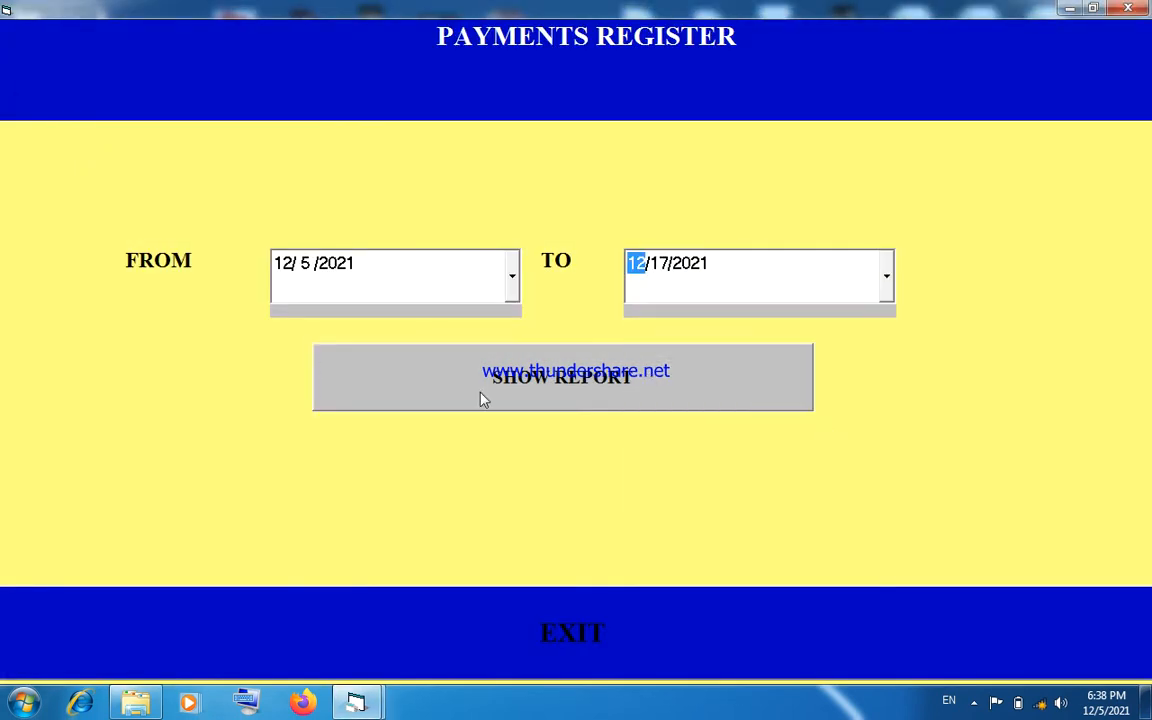
left_click(478, 396)
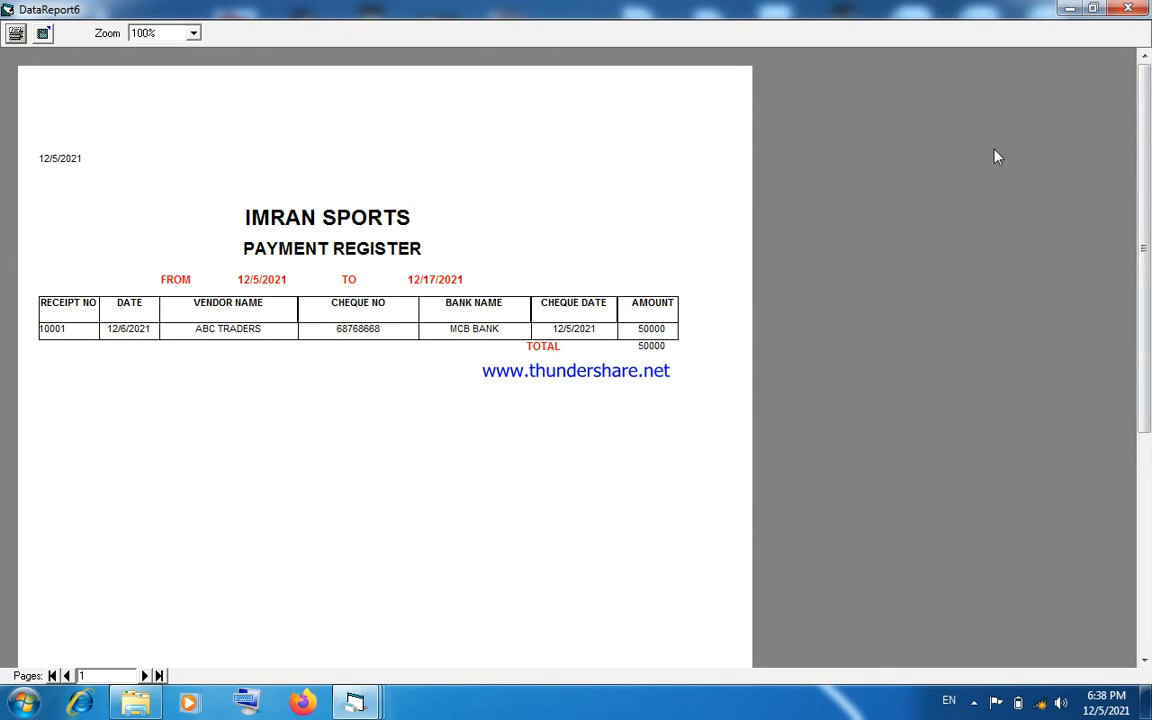
left_click(1128, 8)
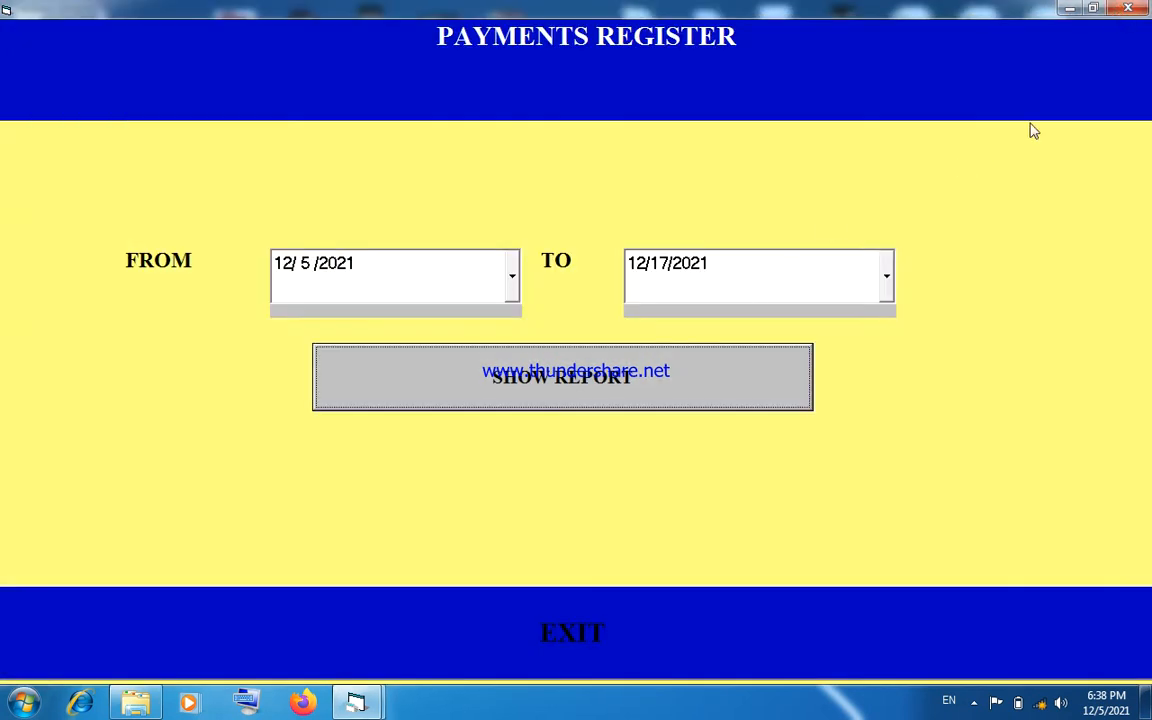
left_click(1127, 9)
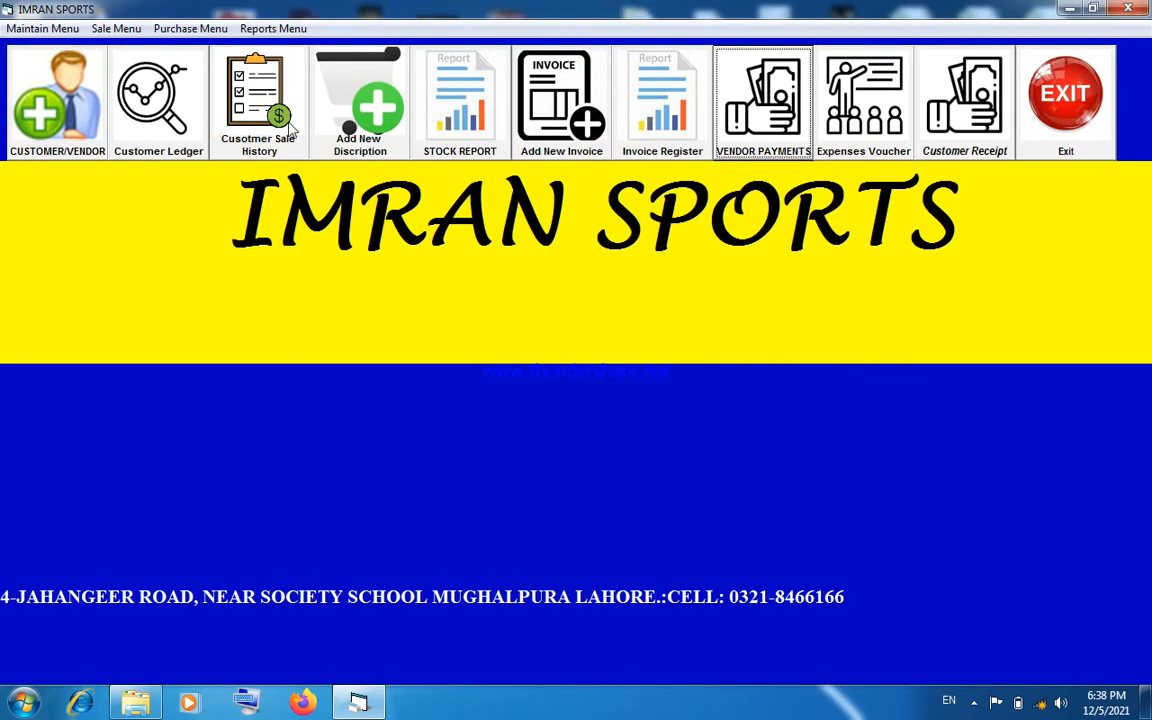
- Open the chart of accounts and add CASH ASSETS as a new sub type
left_click(65, 29)
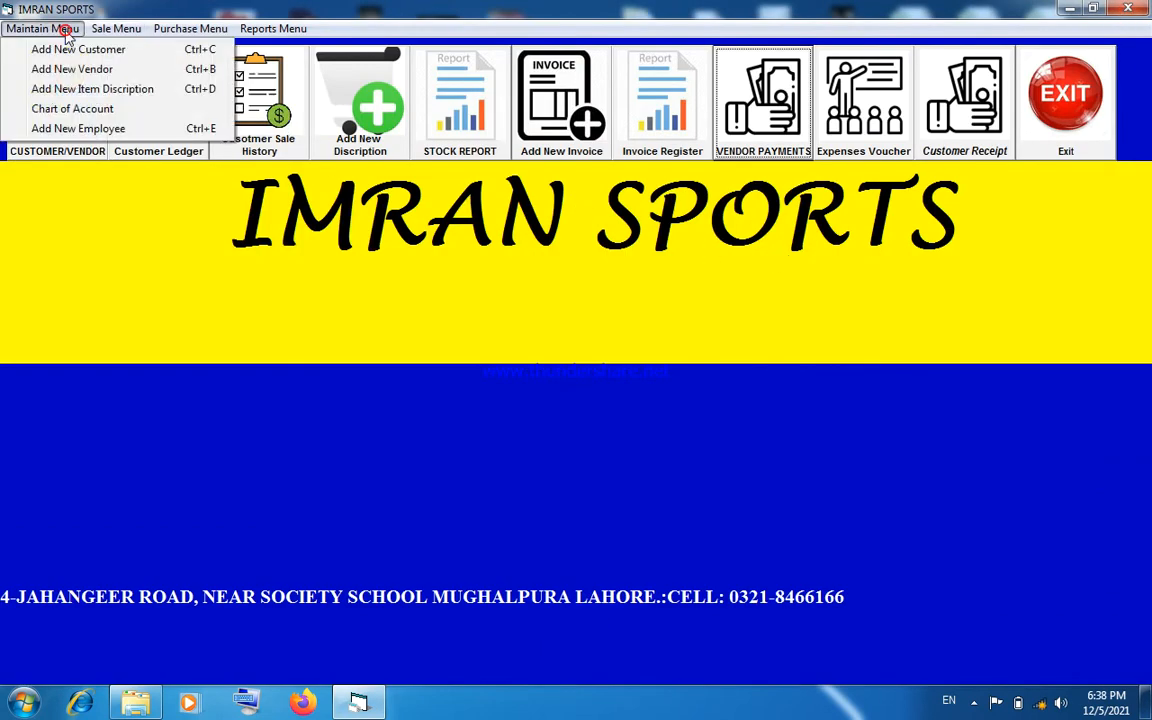
left_click(75, 110)
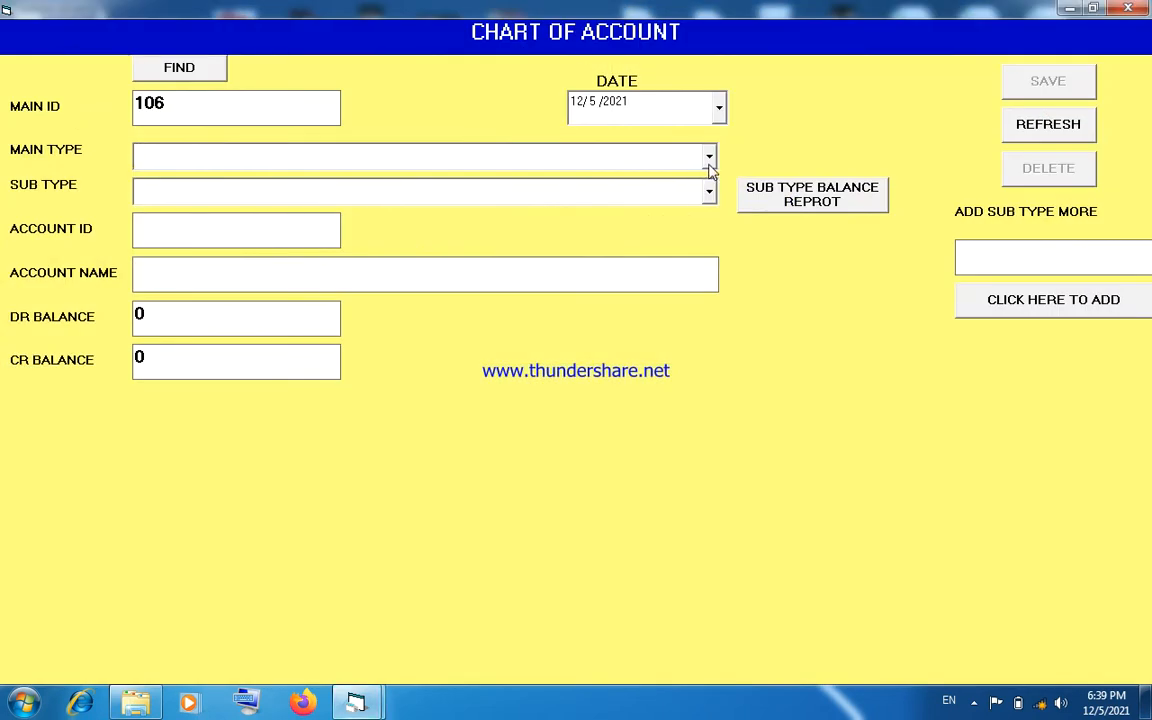
left_click(709, 158)
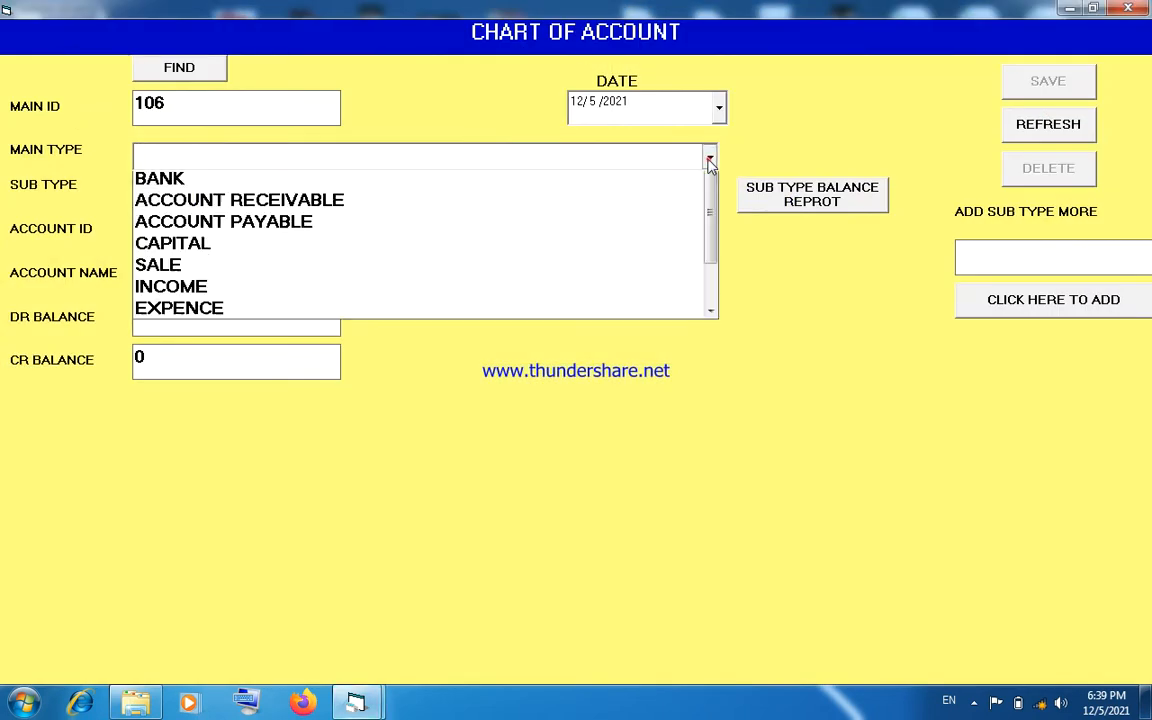
left_click(641, 204)
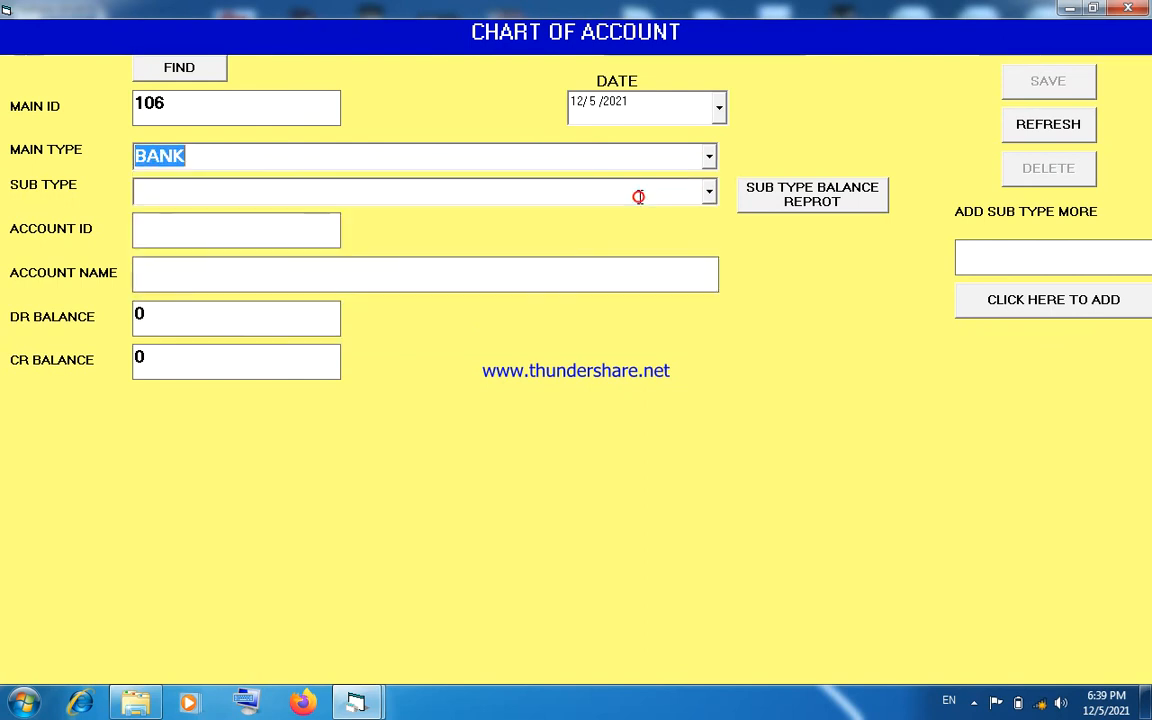
left_click(708, 194)
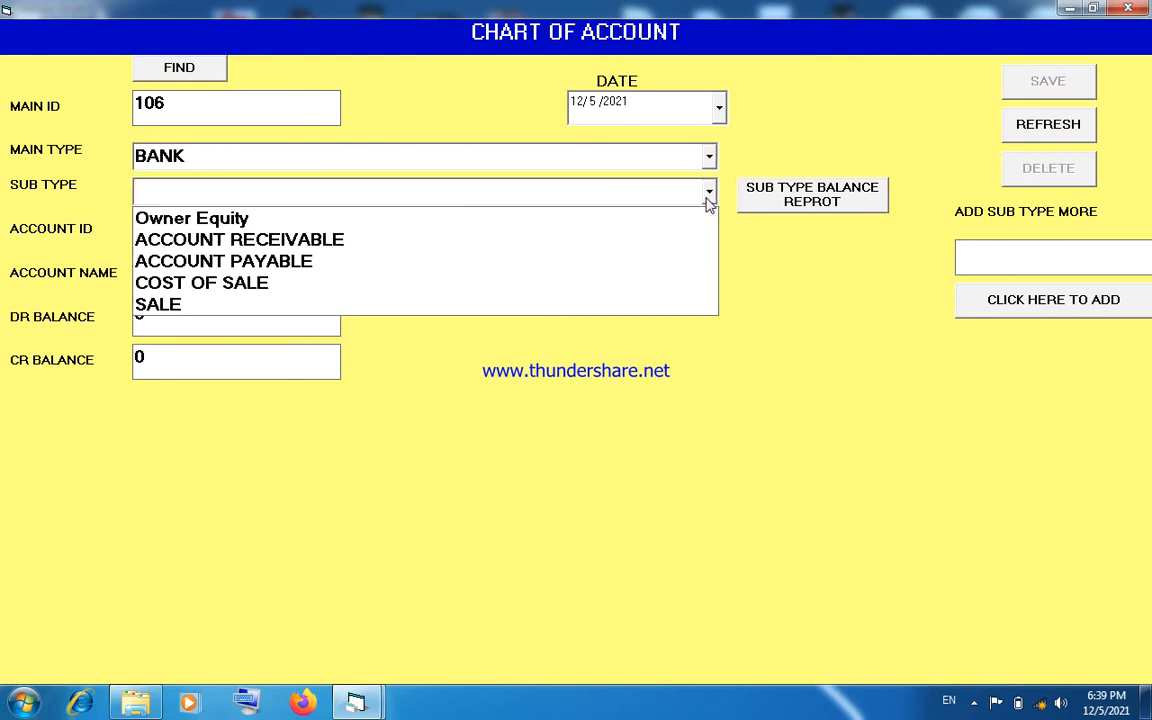
left_click(708, 194)
left_click(977, 254)
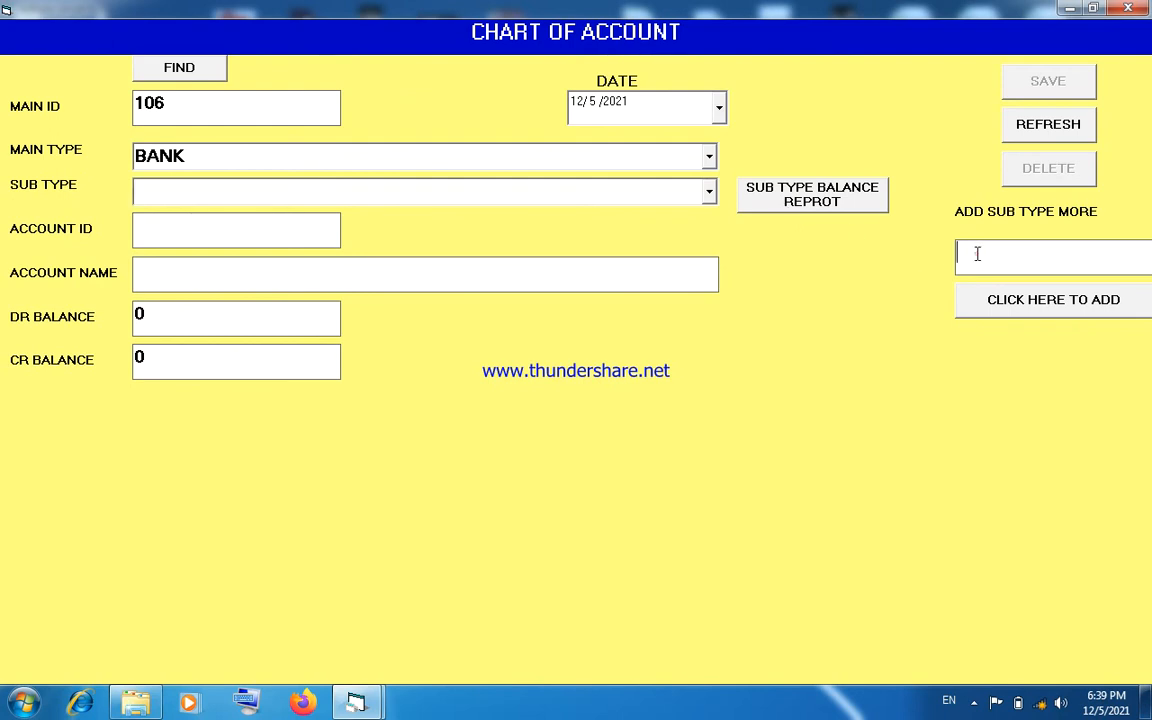
type("CASH ASSETS")
left_click(965, 298)
left_click(600, 405)
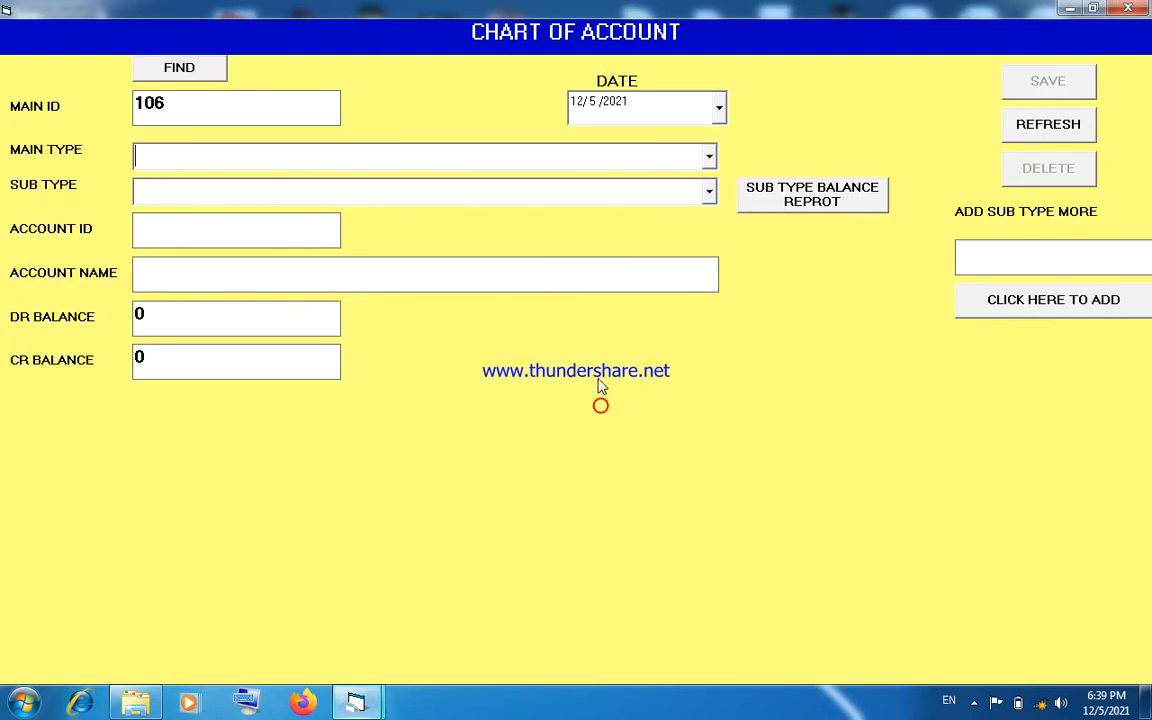
- Set the new account's main type to BANK and its sub type to CASH ASSETS
left_click(708, 156)
left_click(635, 201)
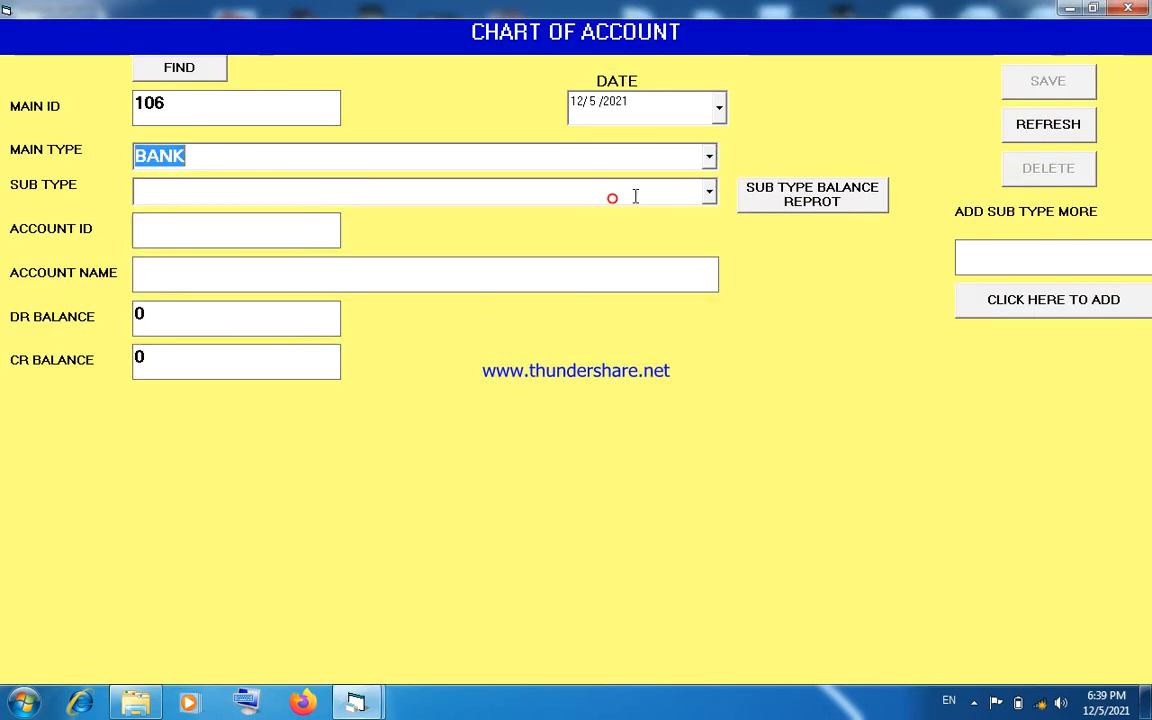
left_click(708, 191)
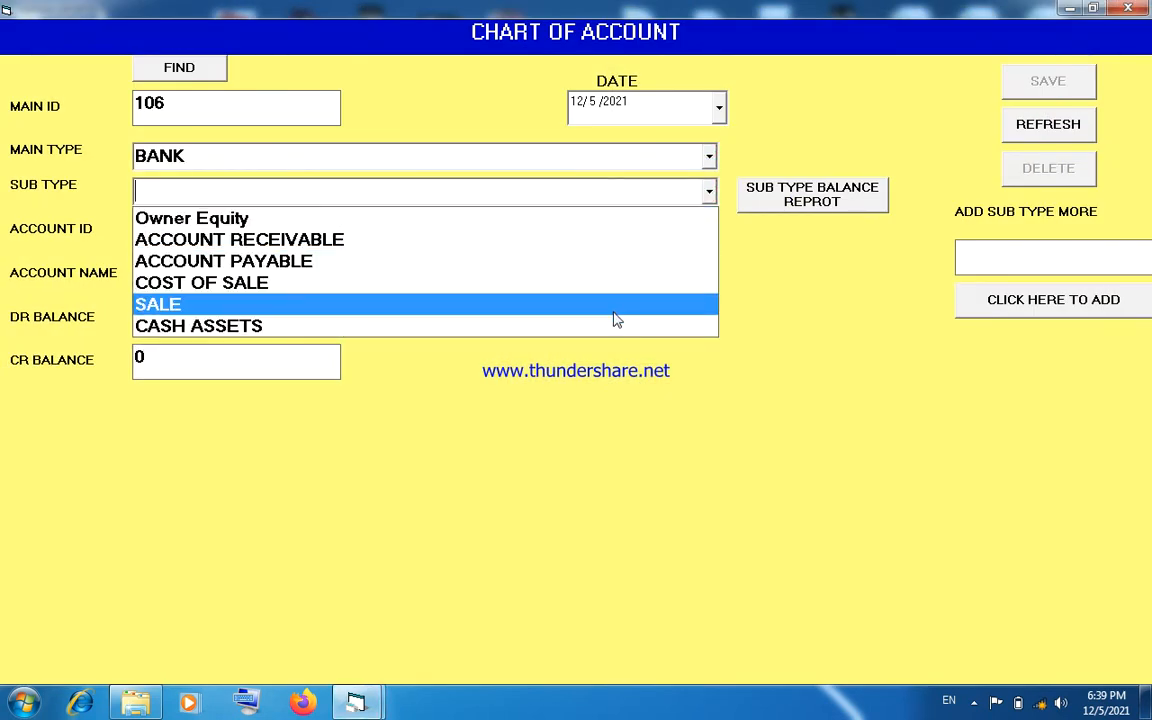
left_click(612, 325)
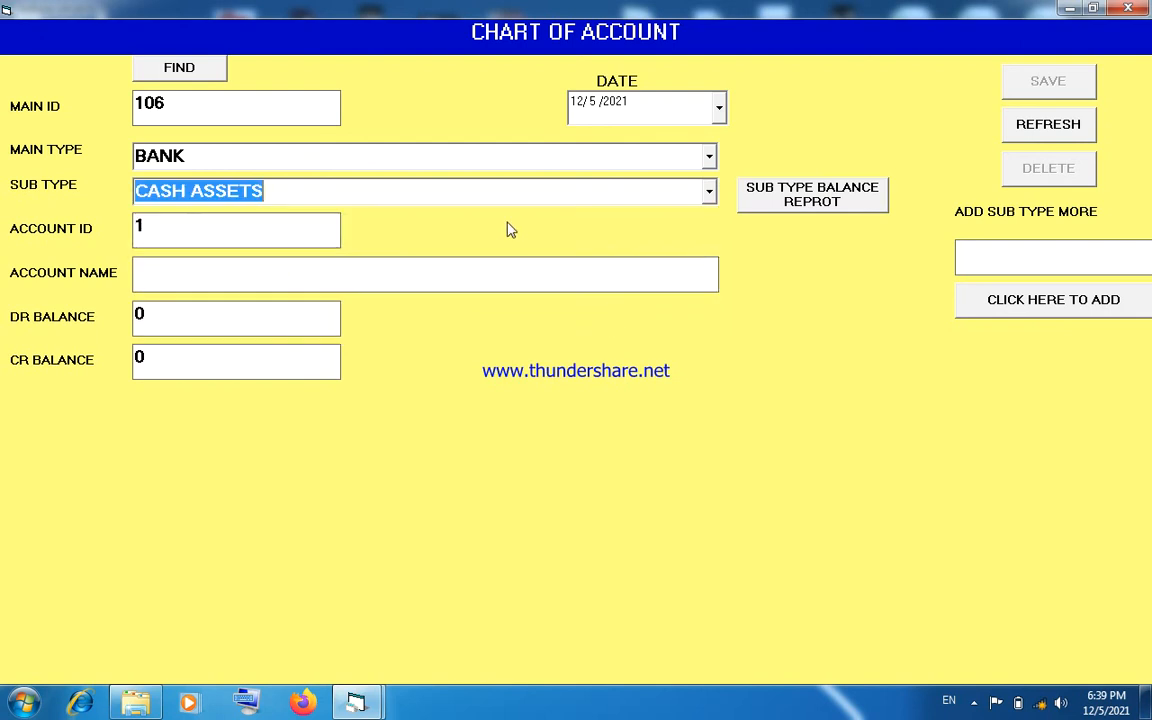
- Enter MCB BANK as the account name, followed by the bank account number in parentheses
left_click(384, 272)
type("MCB BANK")
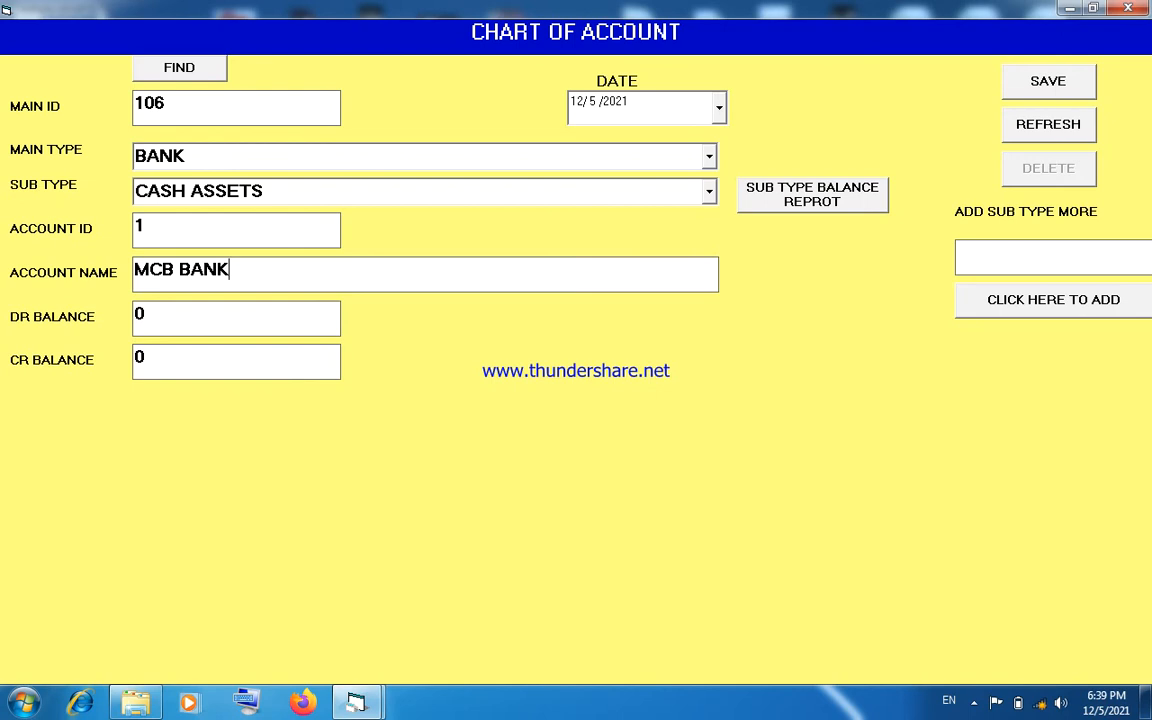
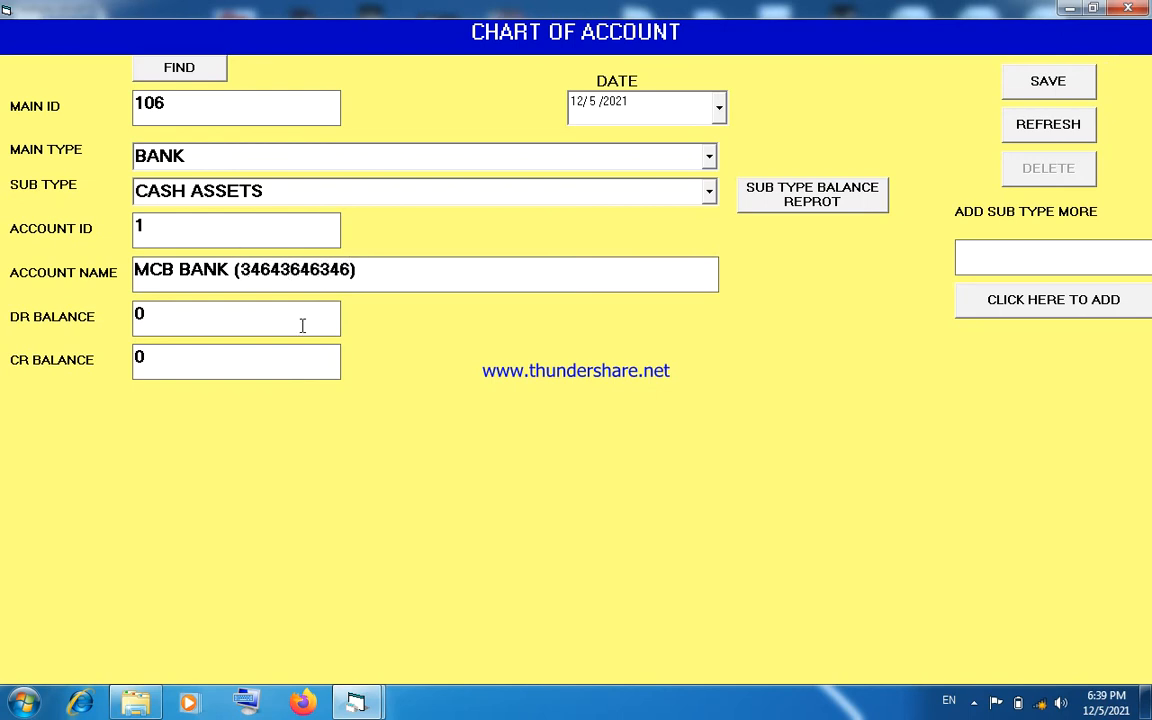
- Date the bank account record 12/1/2021 and save it
left_click(718, 108)
left_click(665, 184)
left_click(1032, 86)
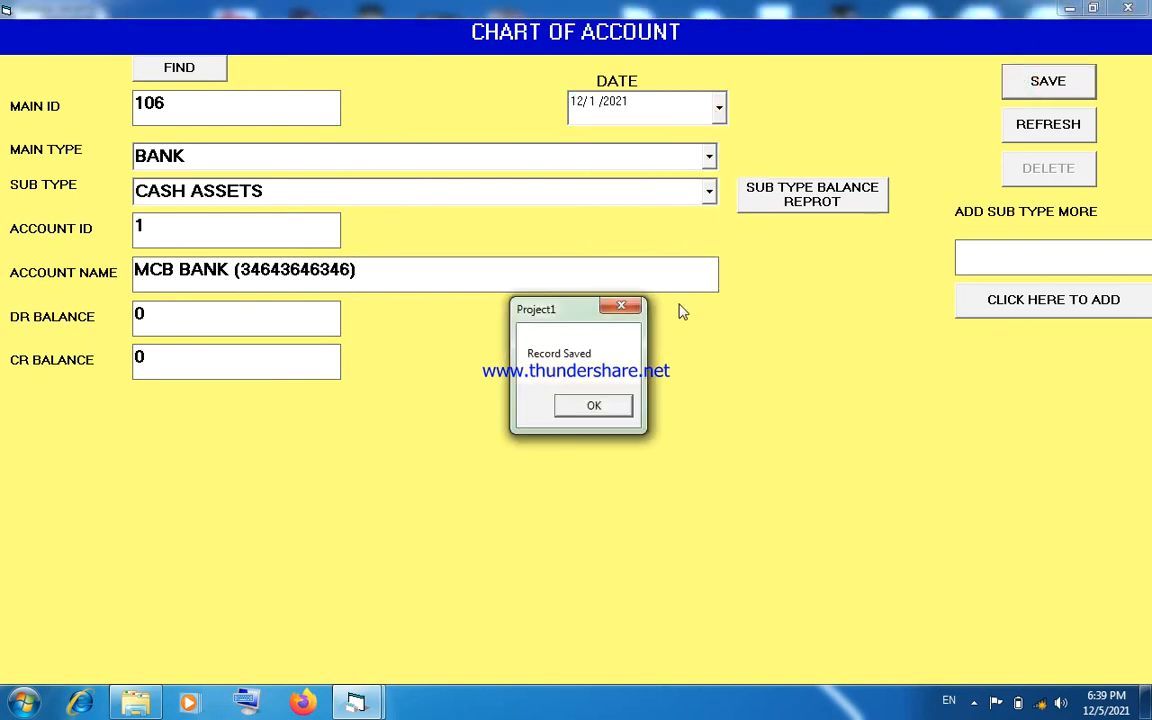
left_click(612, 403)
- Start a blank account record and add OFFICE EXP as a new sub type
left_click(1047, 123)
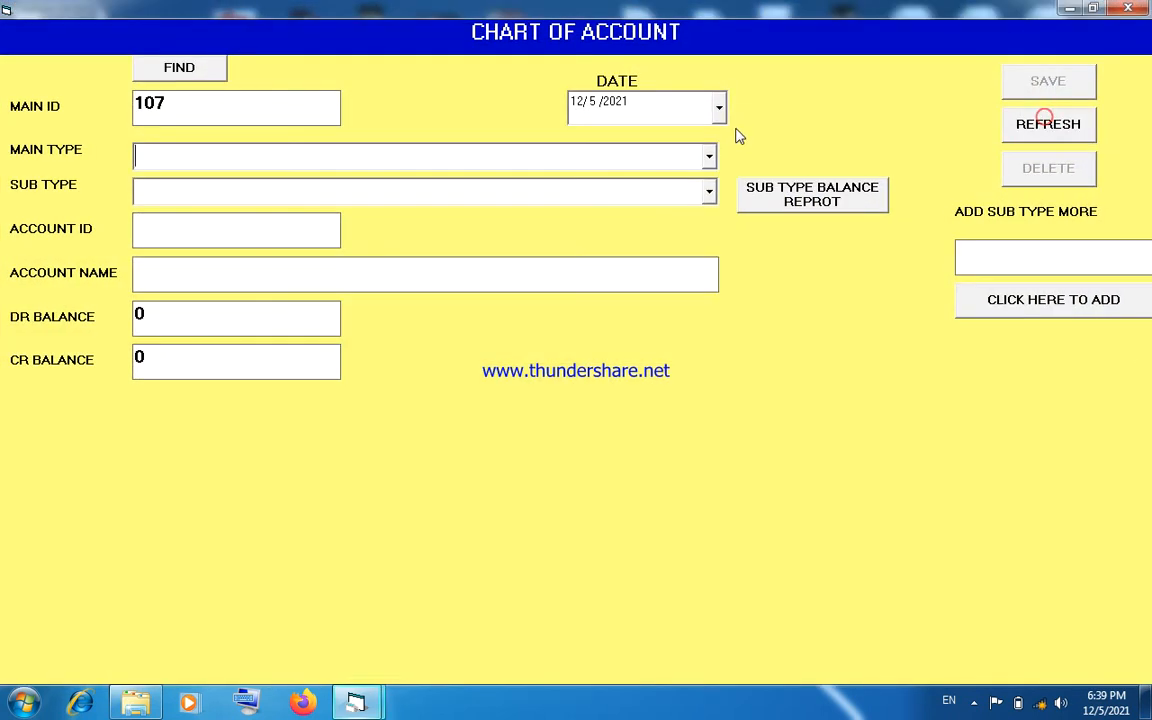
left_click(709, 160)
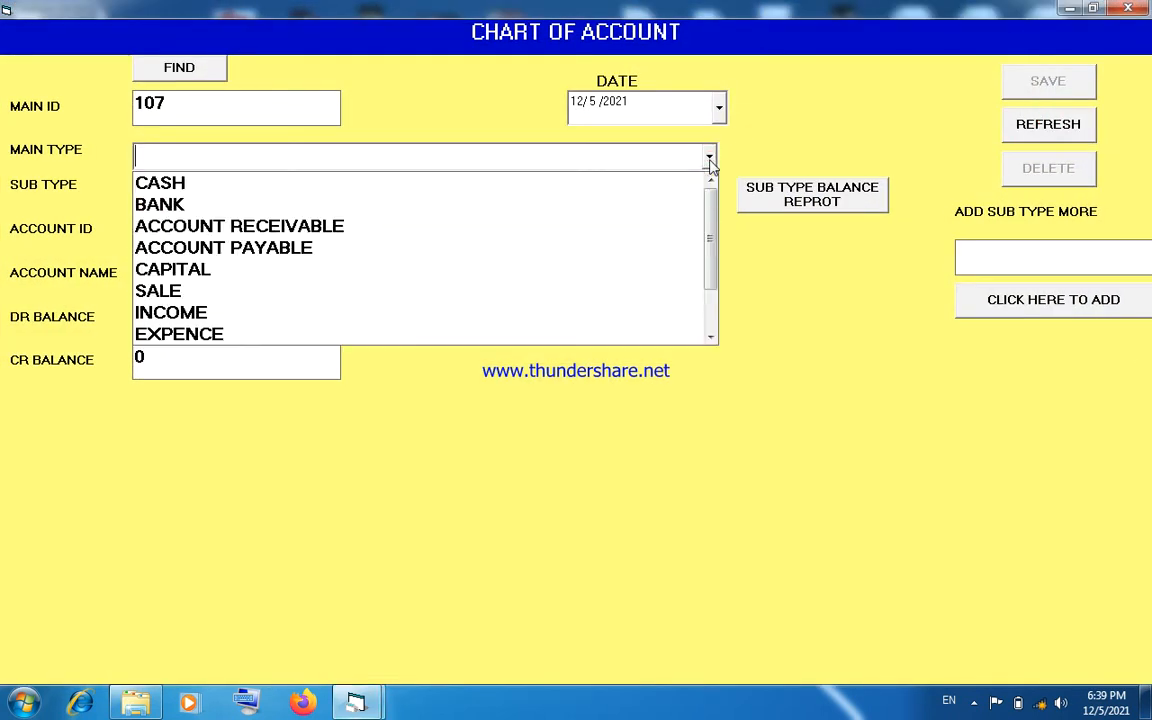
left_click(709, 160)
left_click(964, 257)
type("OFFICE EXP")
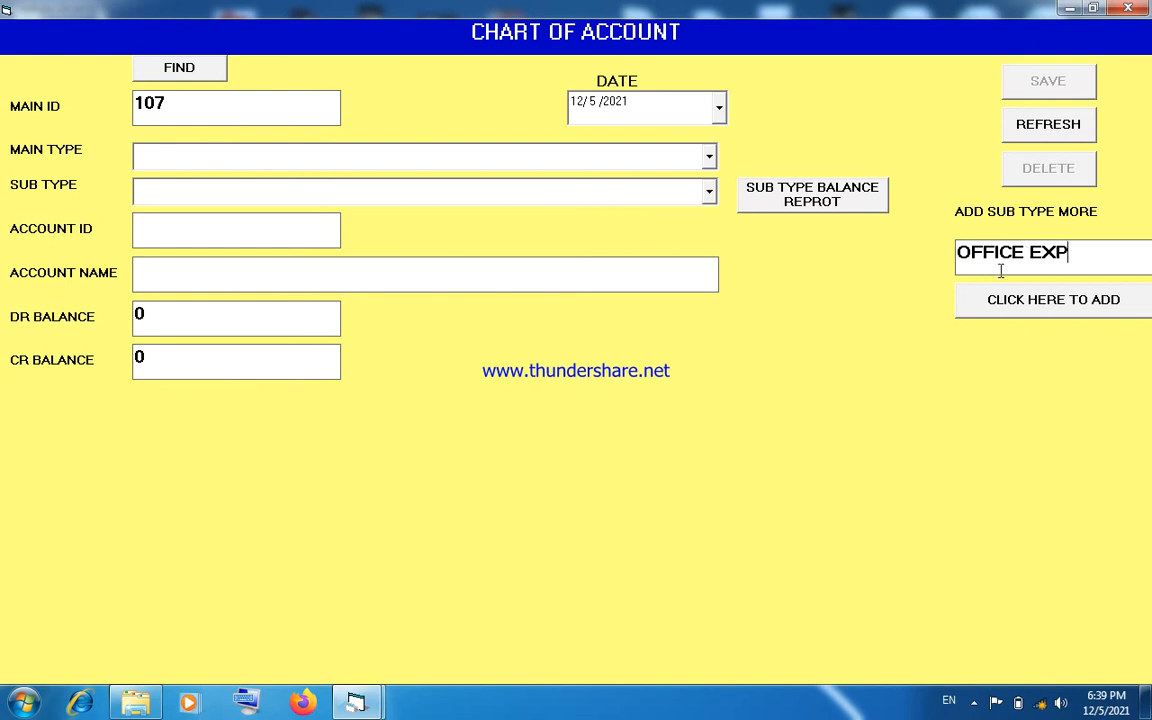
left_click(1005, 306)
left_click(594, 406)
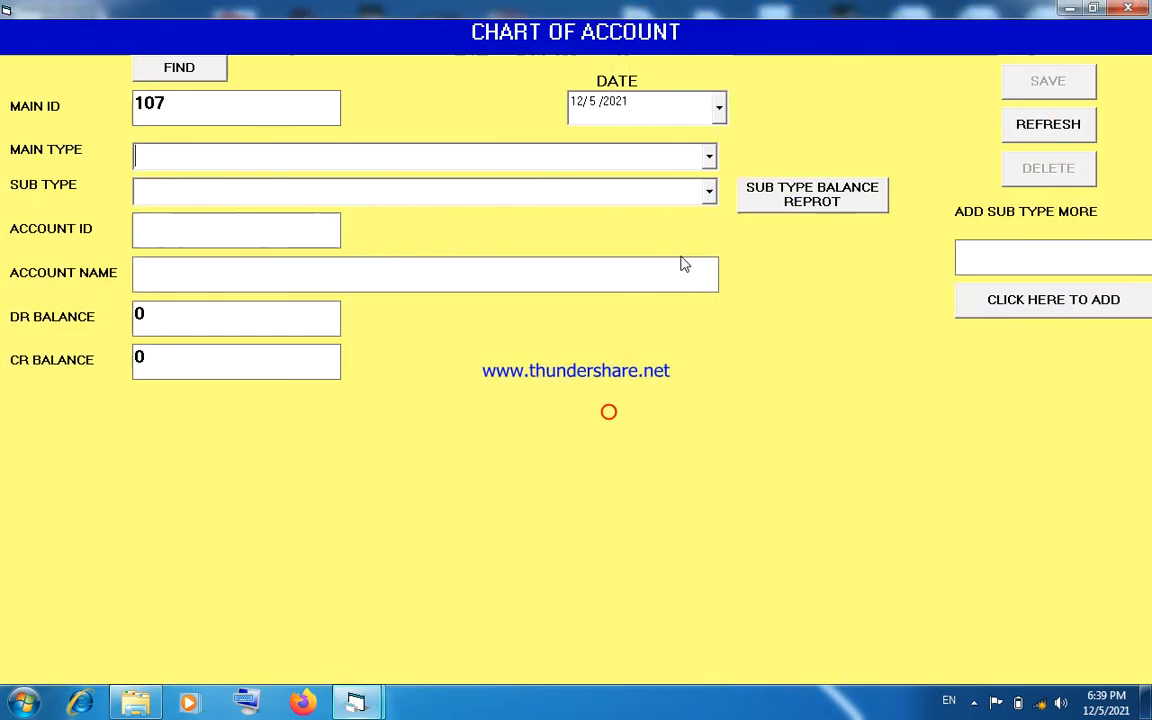
- Classify the blank account record as main type EXPENCE, sub type OFFICE EXP, and name it UTILITY BILL EXP
left_click(709, 157)
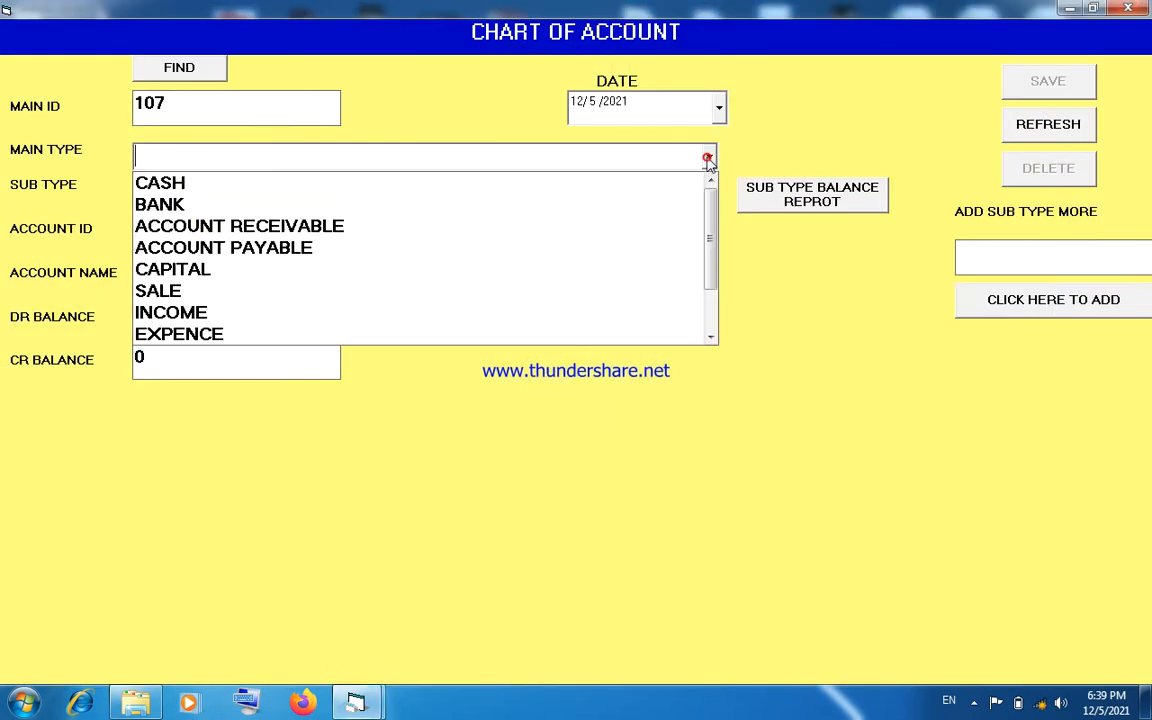
left_click(584, 334)
left_click(709, 191)
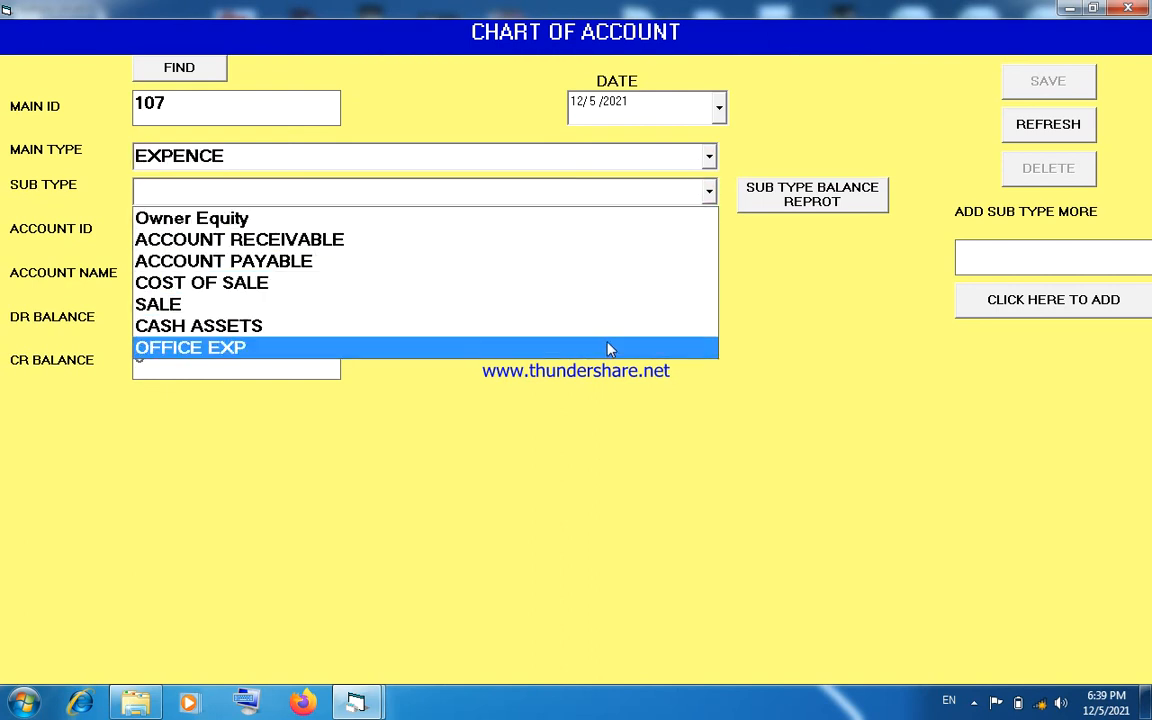
left_click(609, 347)
left_click(505, 273)
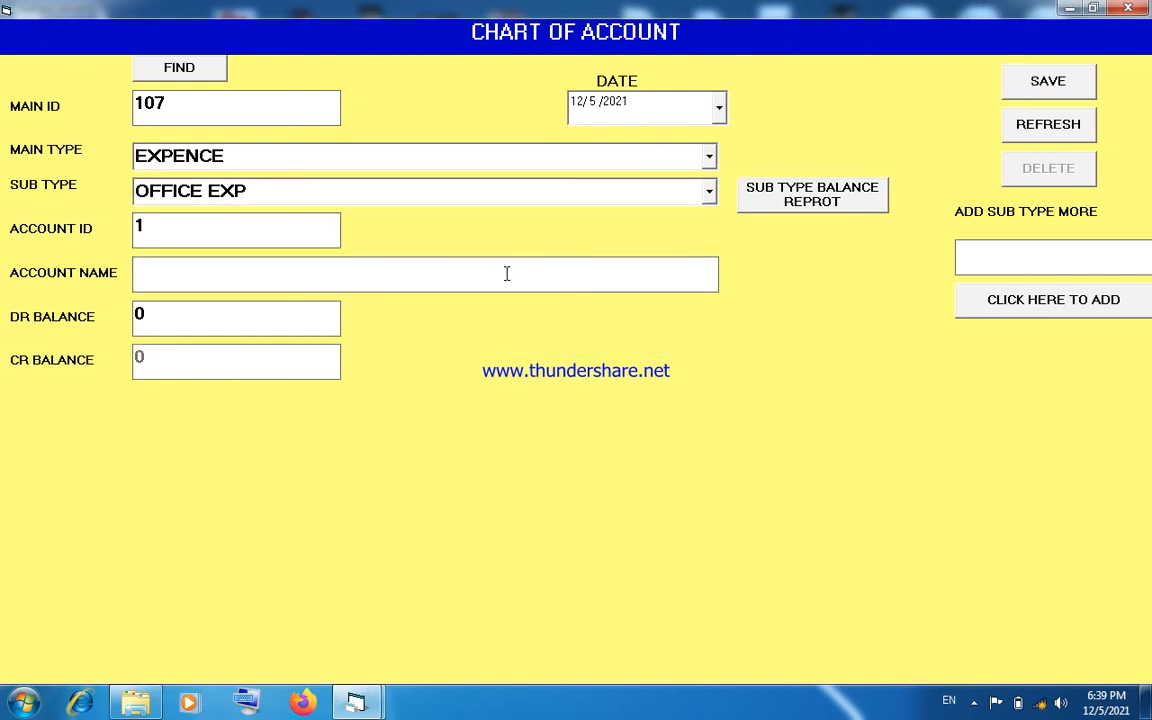
type("UTILITY BILL EXP")
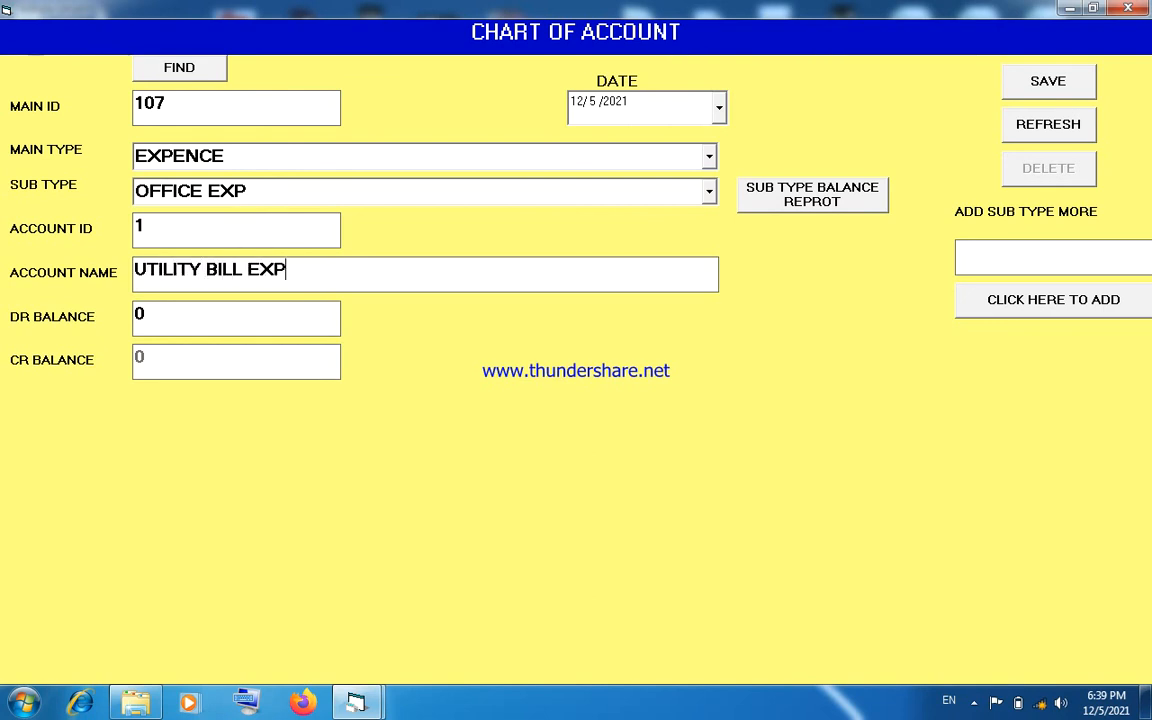
- Date the utility bill expense account 12/1/2021 and save the record
left_click(719, 107)
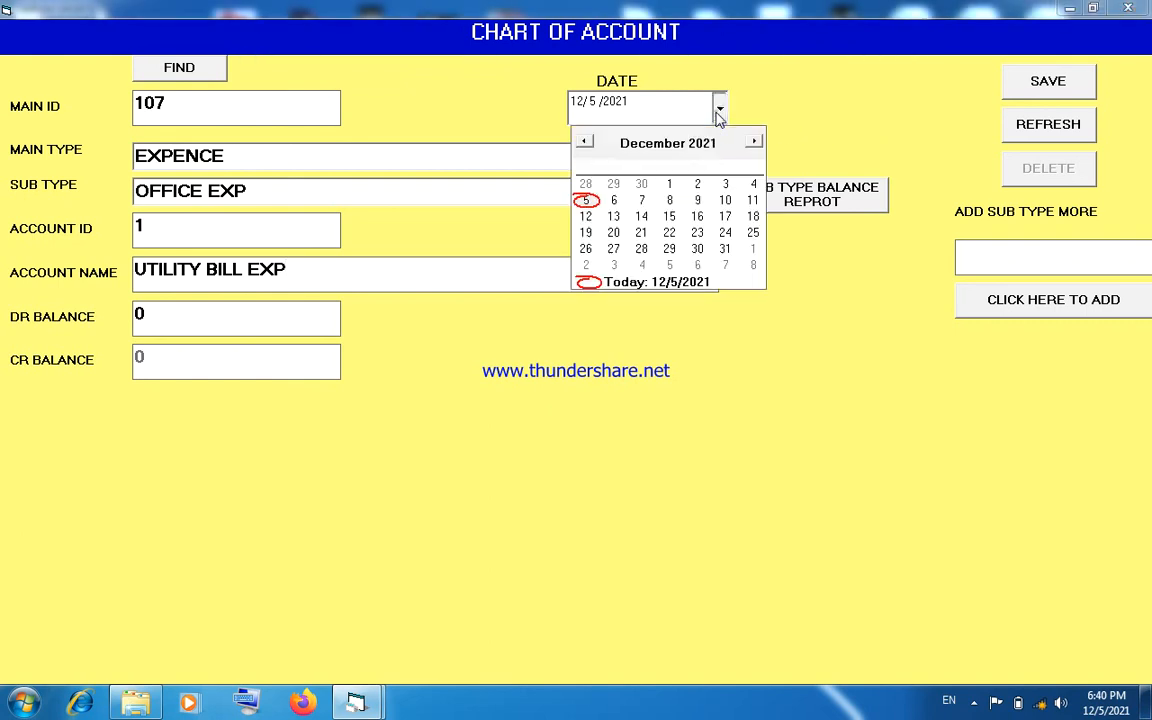
left_click(669, 184)
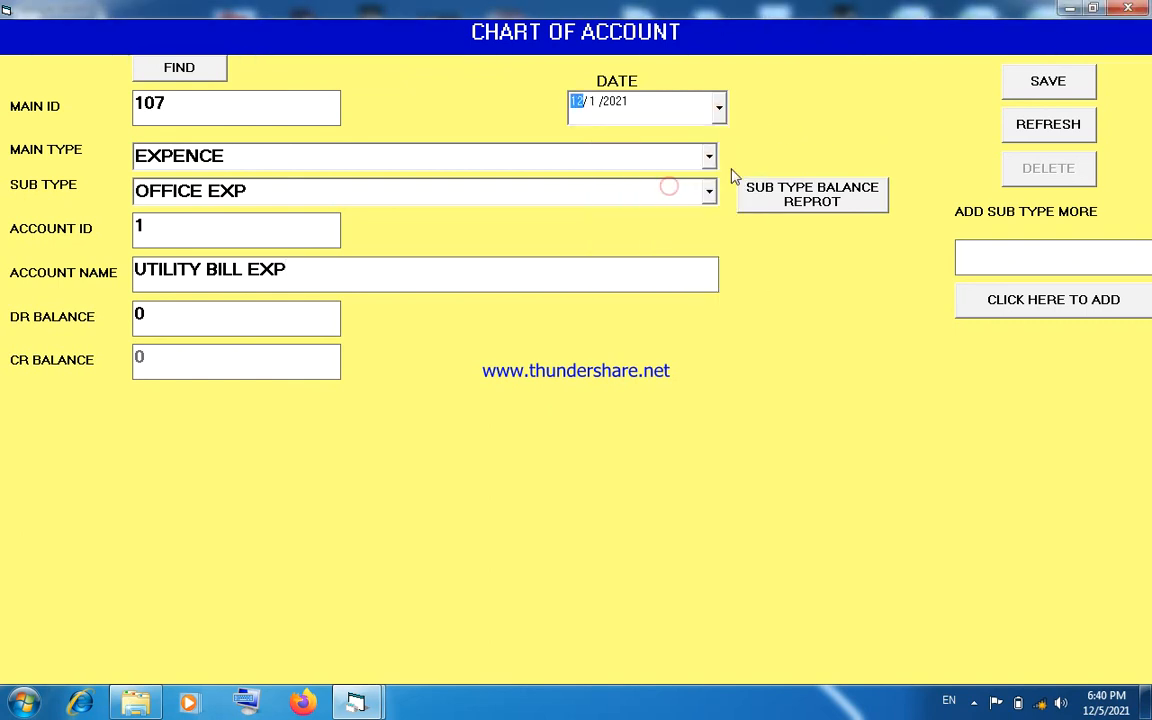
left_click(1022, 91)
left_click(610, 403)
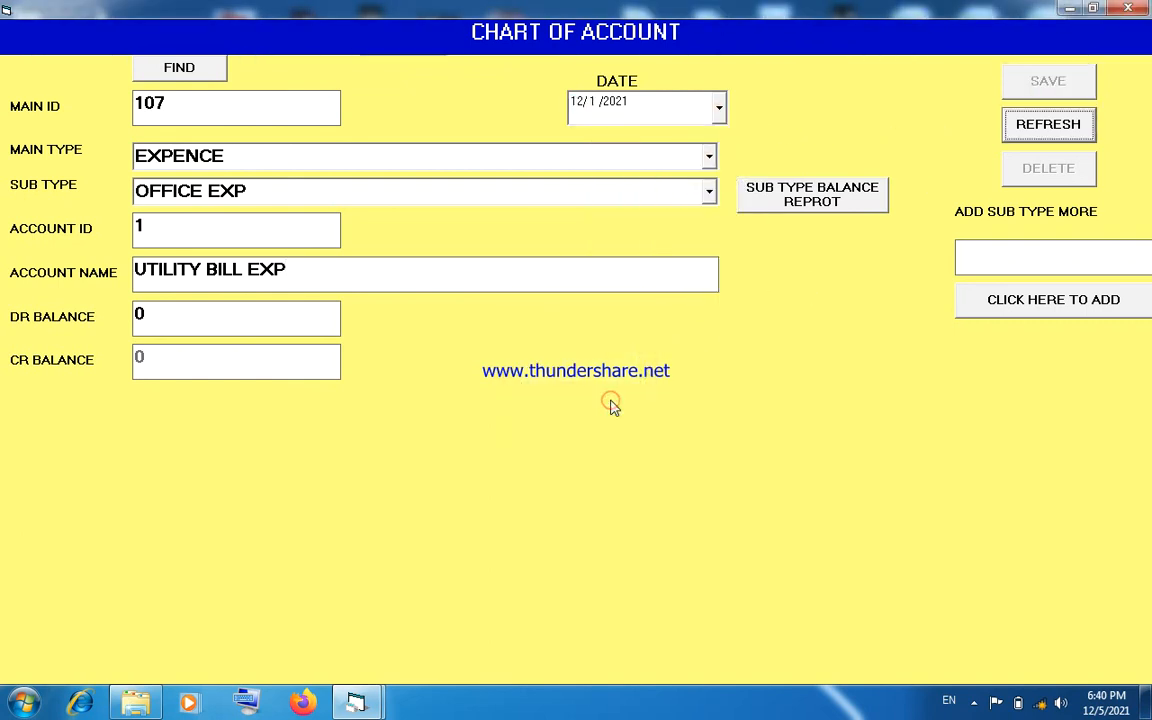
- Start another account record under EXPENCE with sub type OFFICE EXP and name it ENTERTAIMEDNT EXP
left_click(1030, 131)
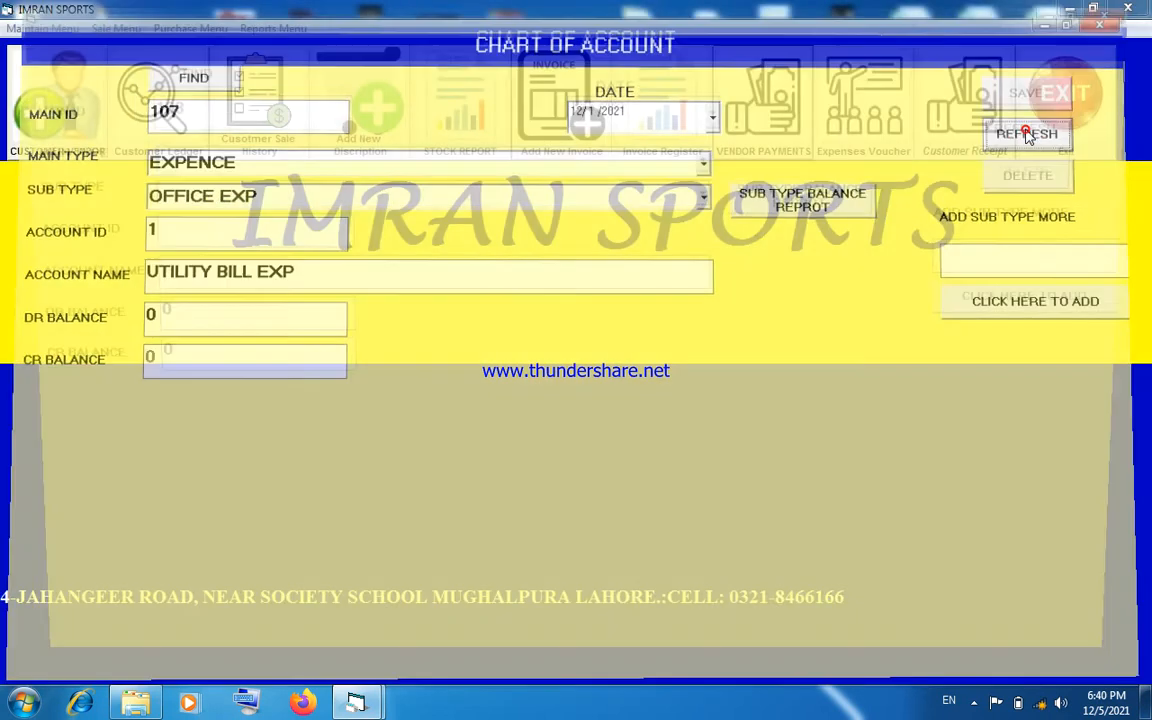
left_click(709, 156)
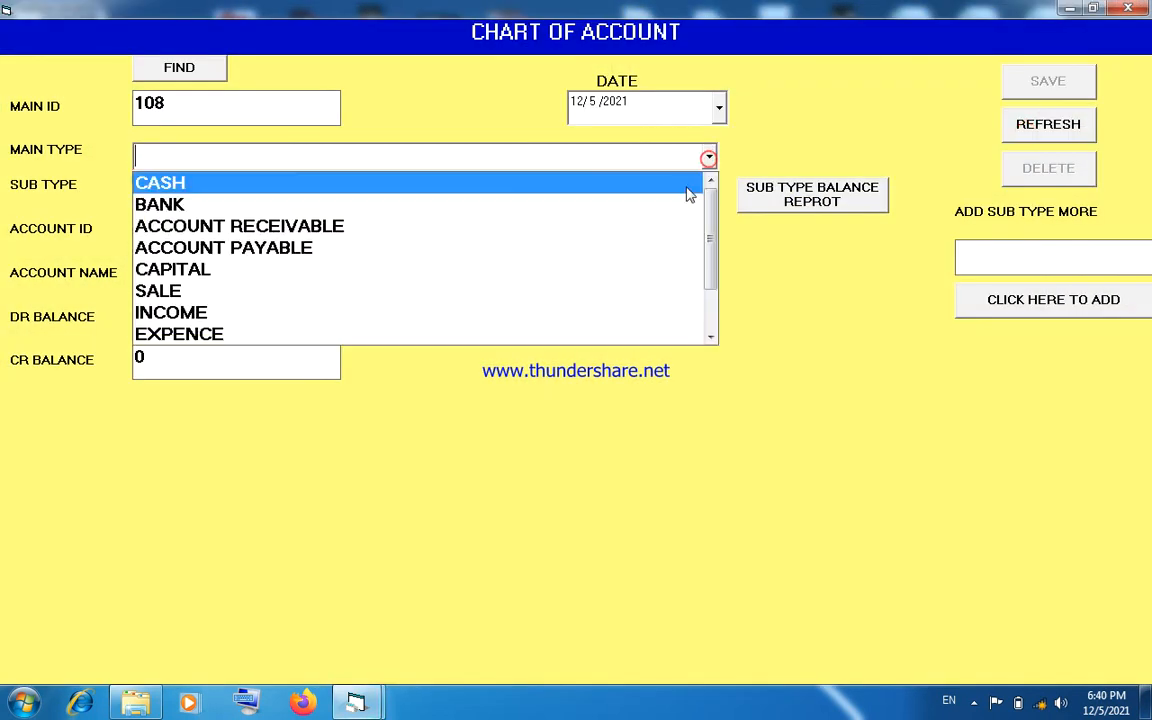
left_click(610, 333)
left_click(709, 191)
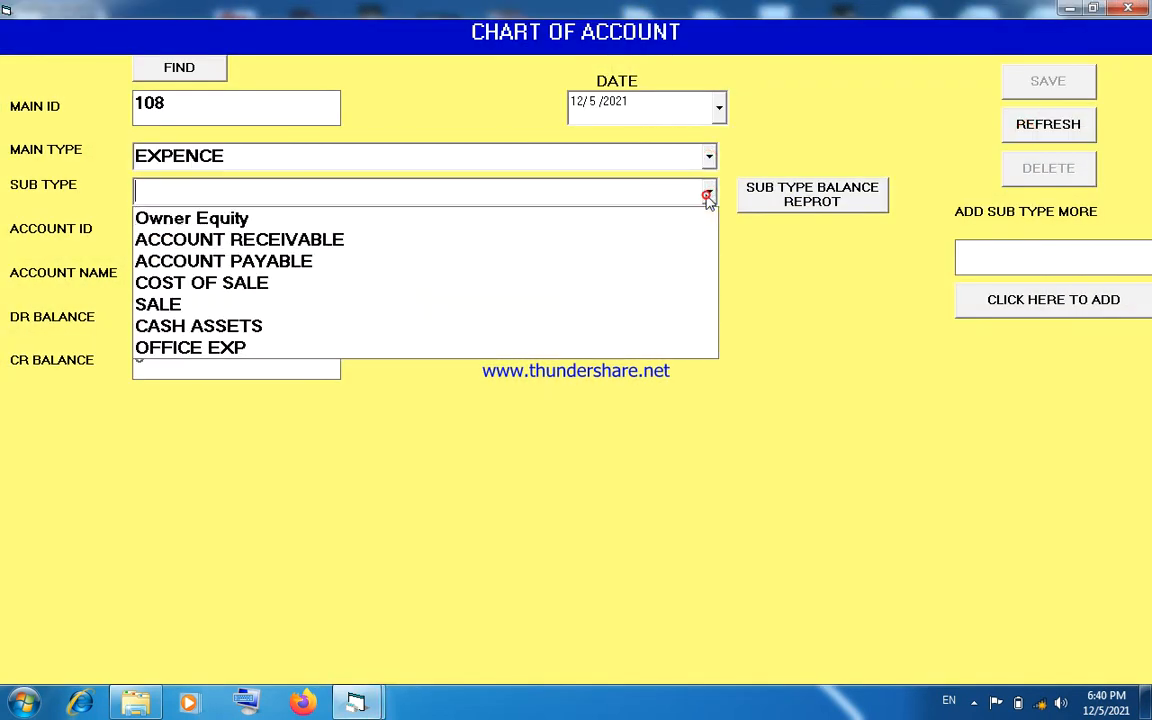
left_click(546, 345)
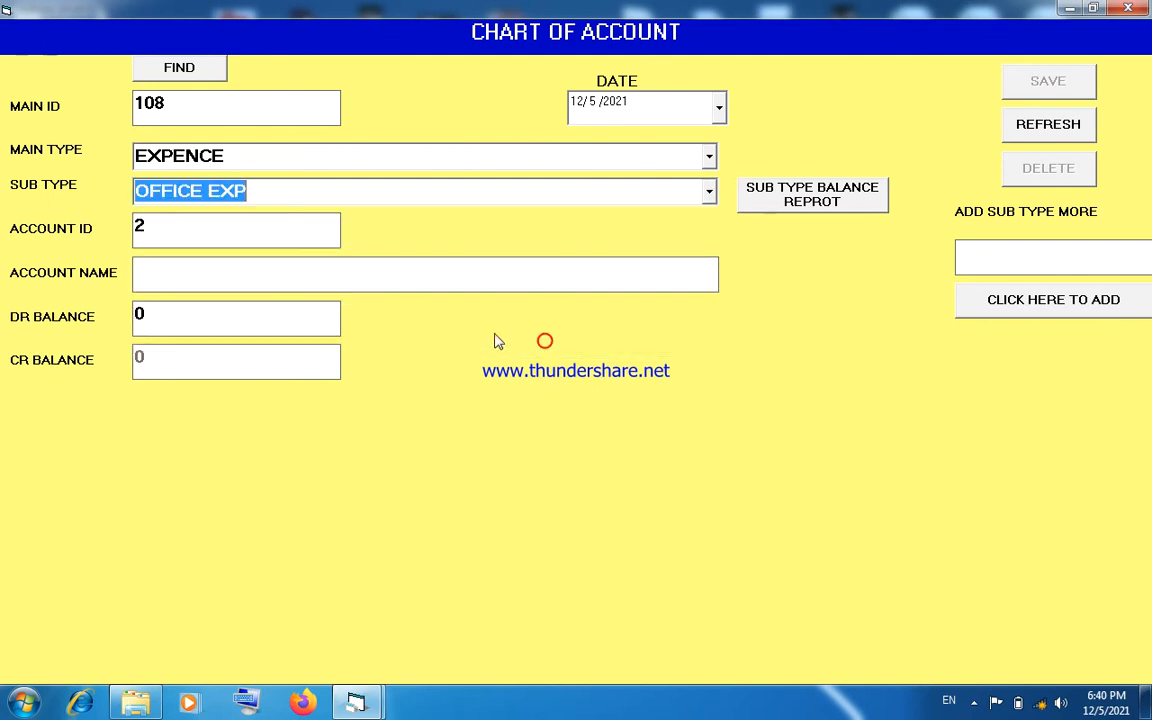
left_click(451, 283)
type("ENT")
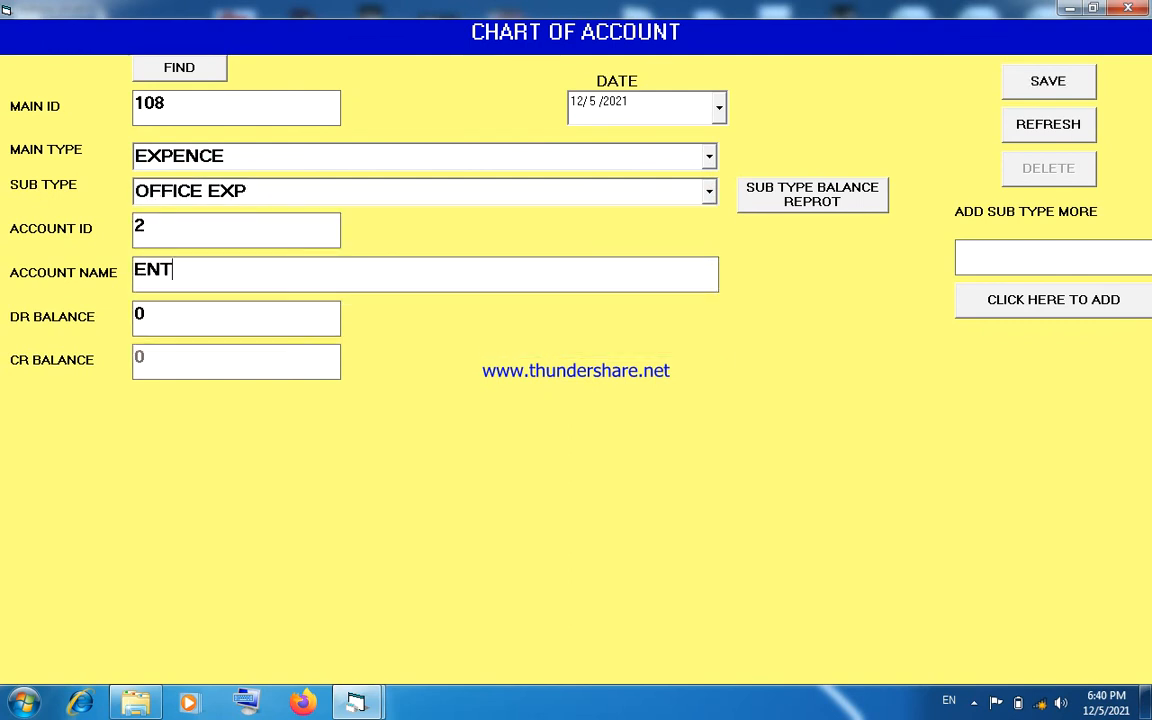
type("ERTAIMED")
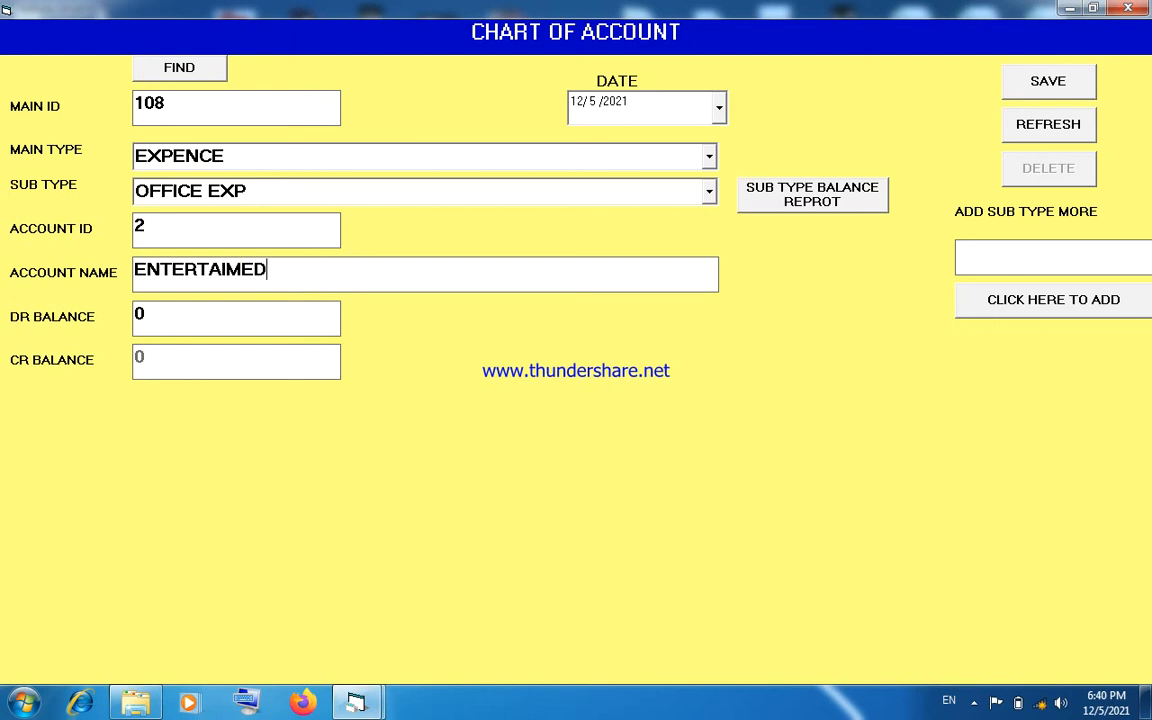
type("NT EXP")
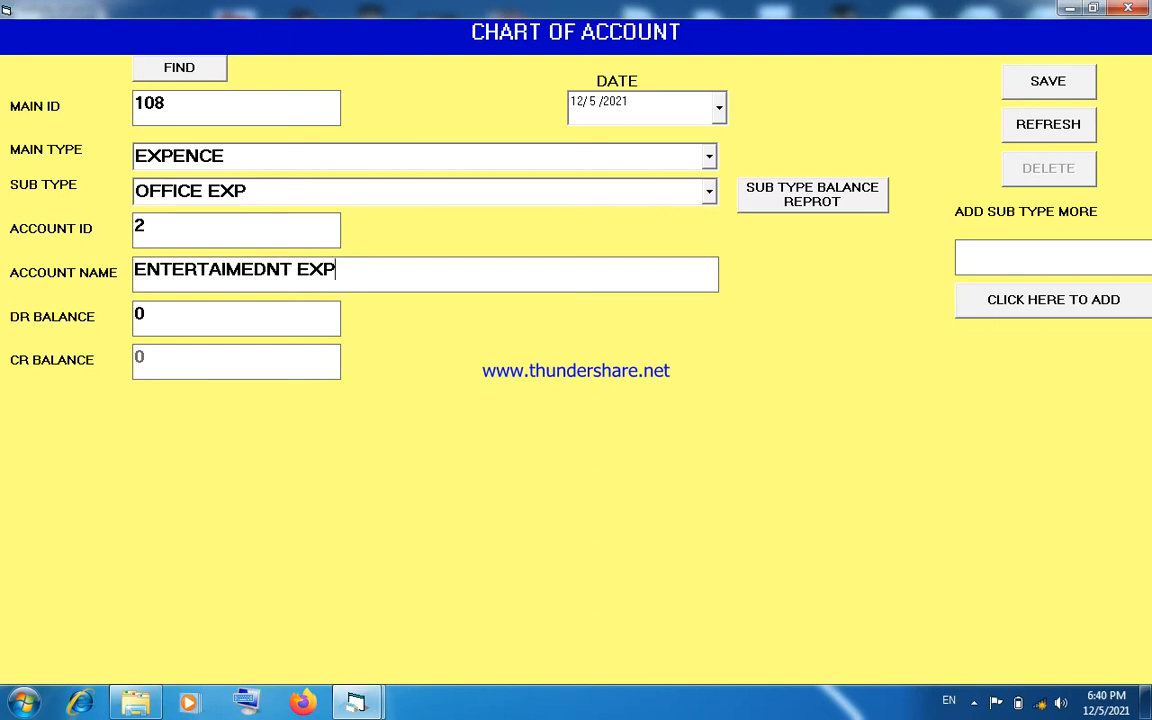
- Set the entertainment expense account's date to 12/1/2021 and save the record
left_click(720, 112)
left_click(669, 185)
left_click(1012, 97)
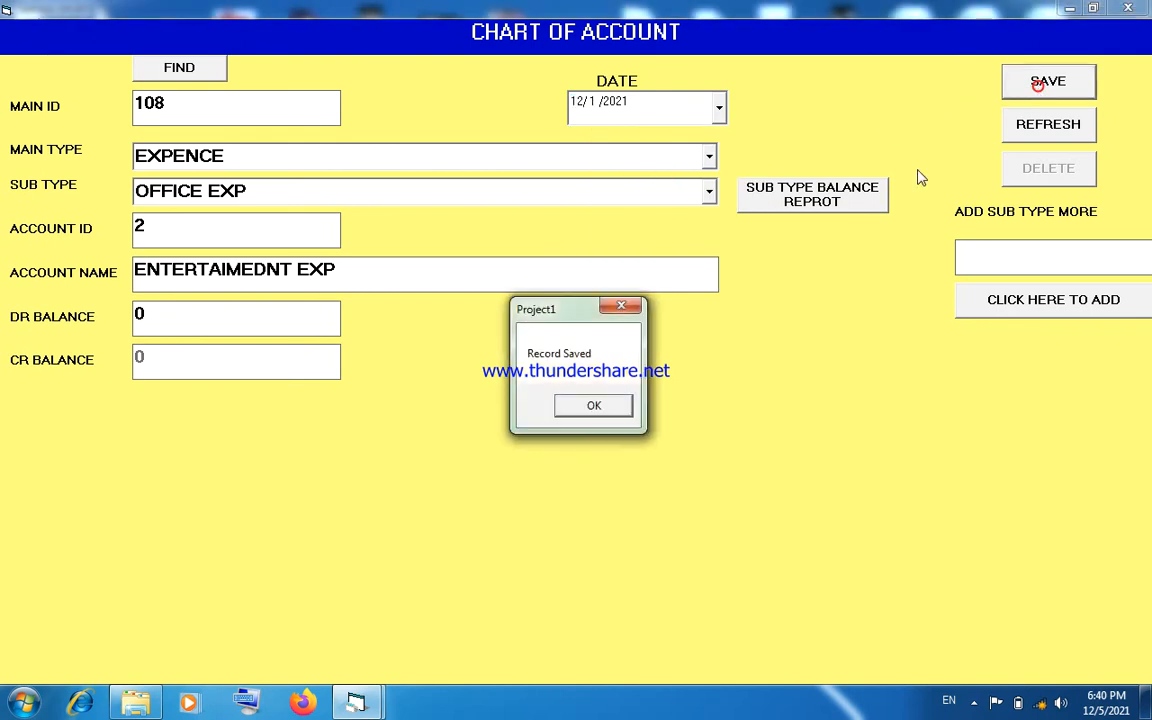
left_click(626, 404)
- Start a further account record under EXPENCE with sub type OFFICE EXP and name it SALARIES EXP
left_click(1040, 127)
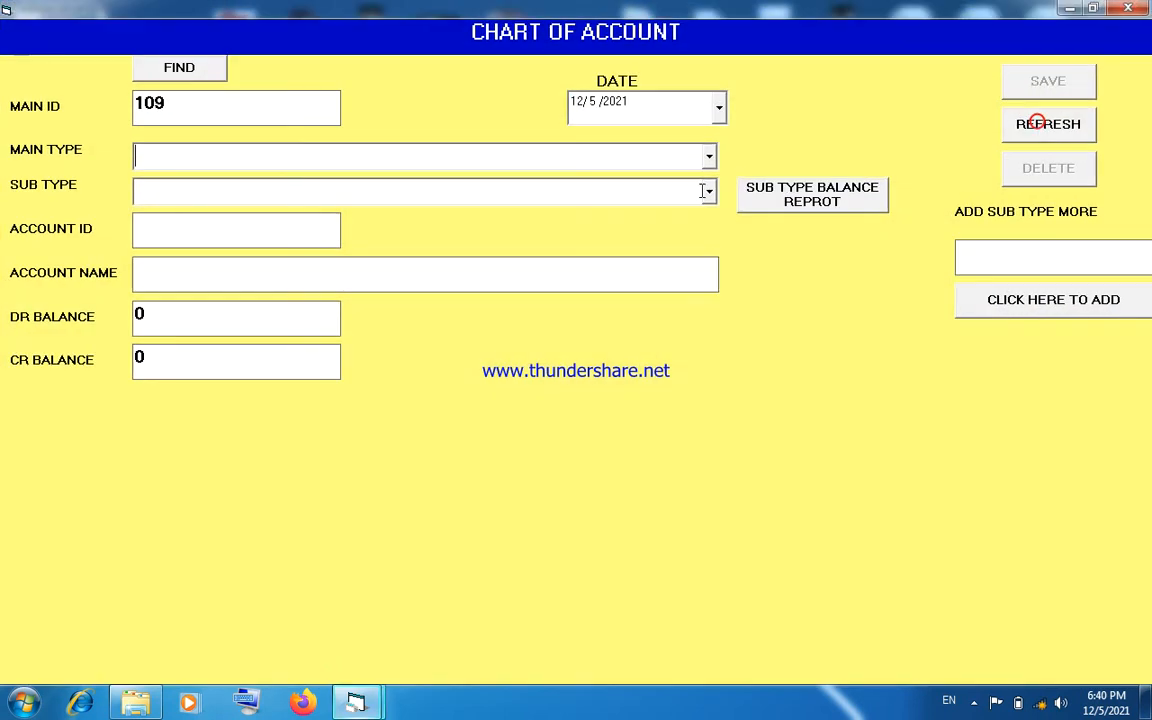
left_click(709, 156)
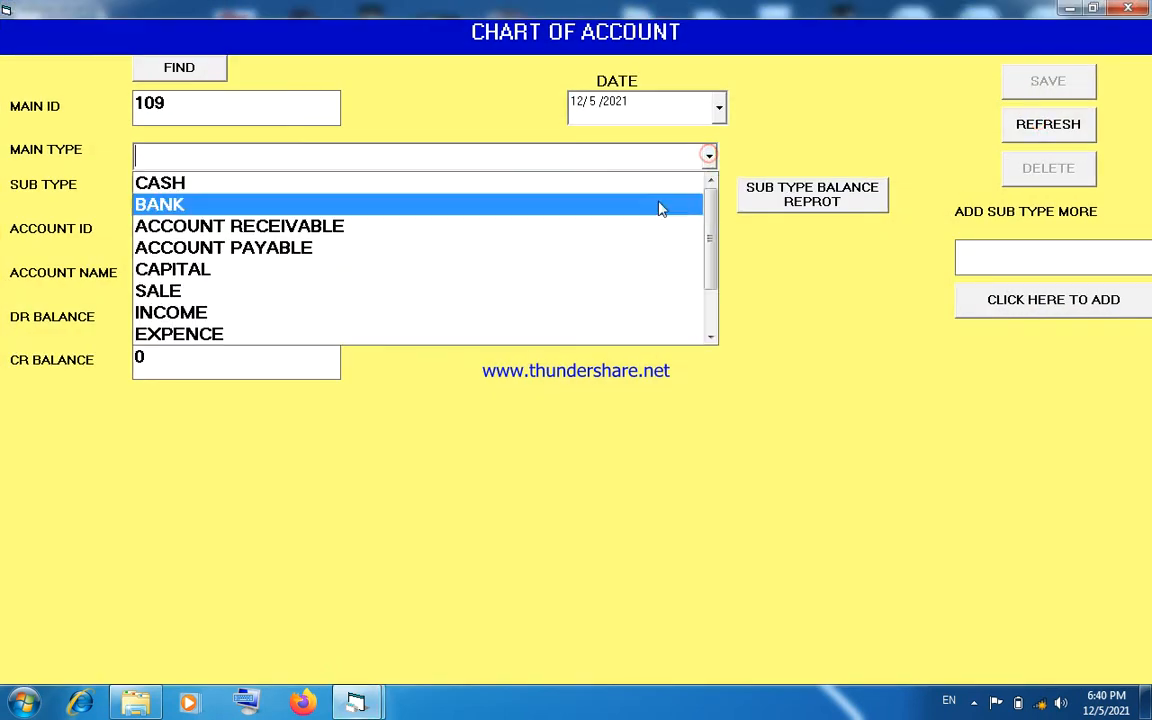
left_click(591, 332)
left_click(710, 193)
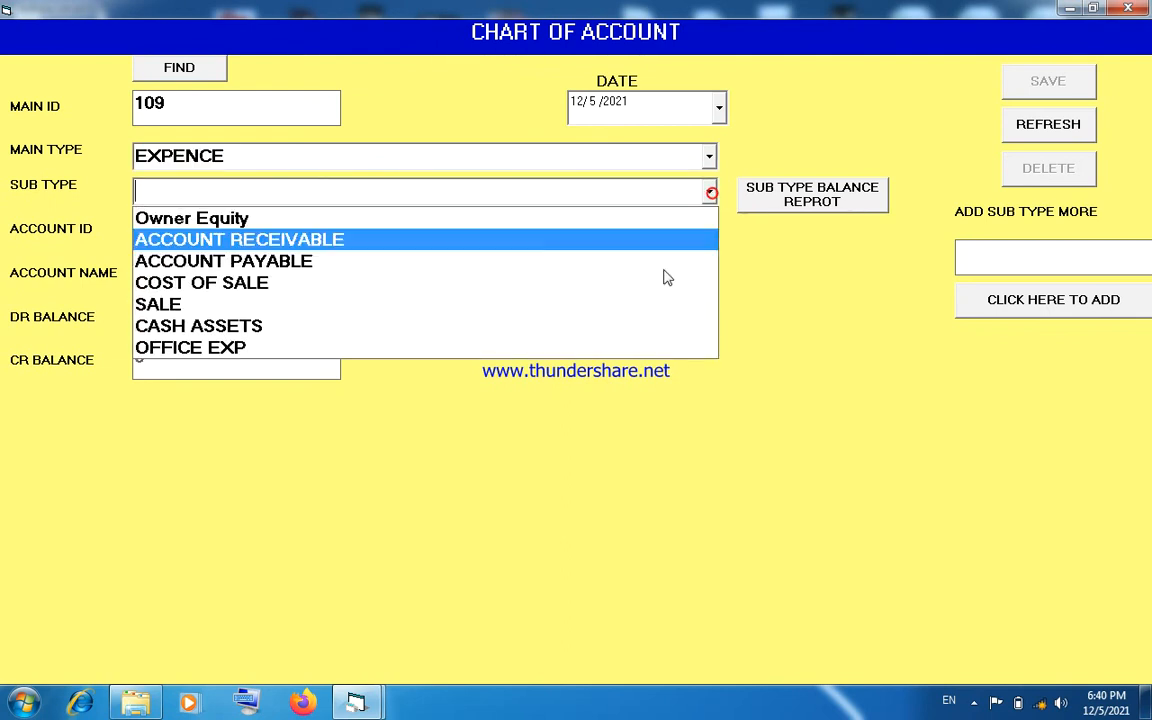
left_click(625, 347)
left_click(499, 283)
type("SALARIE")
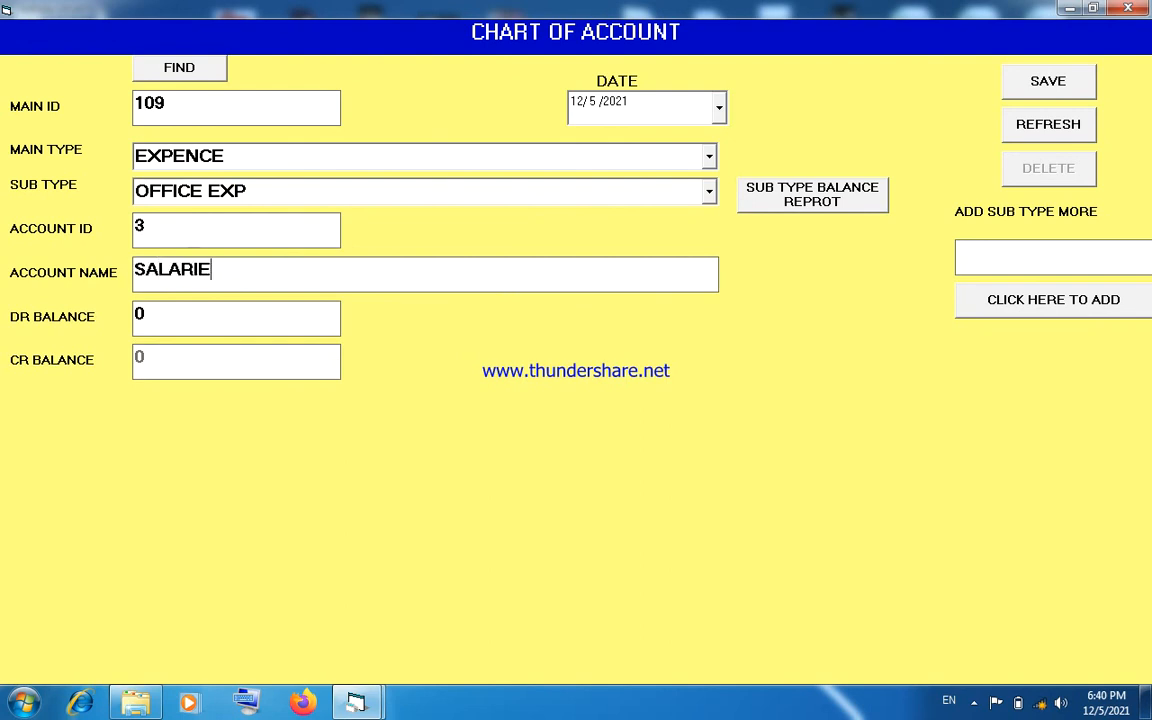
type("S EXP")
- Save the salaries expense account with the date 12/1/2021 and close the chart of account form
left_click(718, 108)
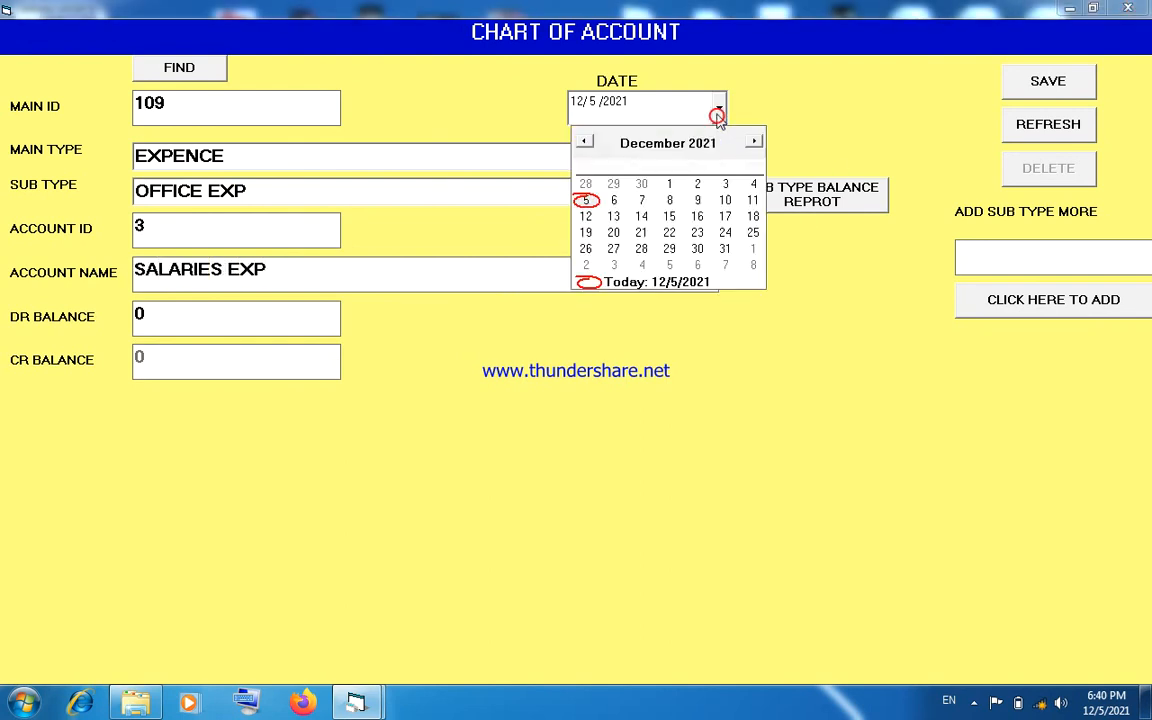
left_click(670, 184)
left_click(1008, 85)
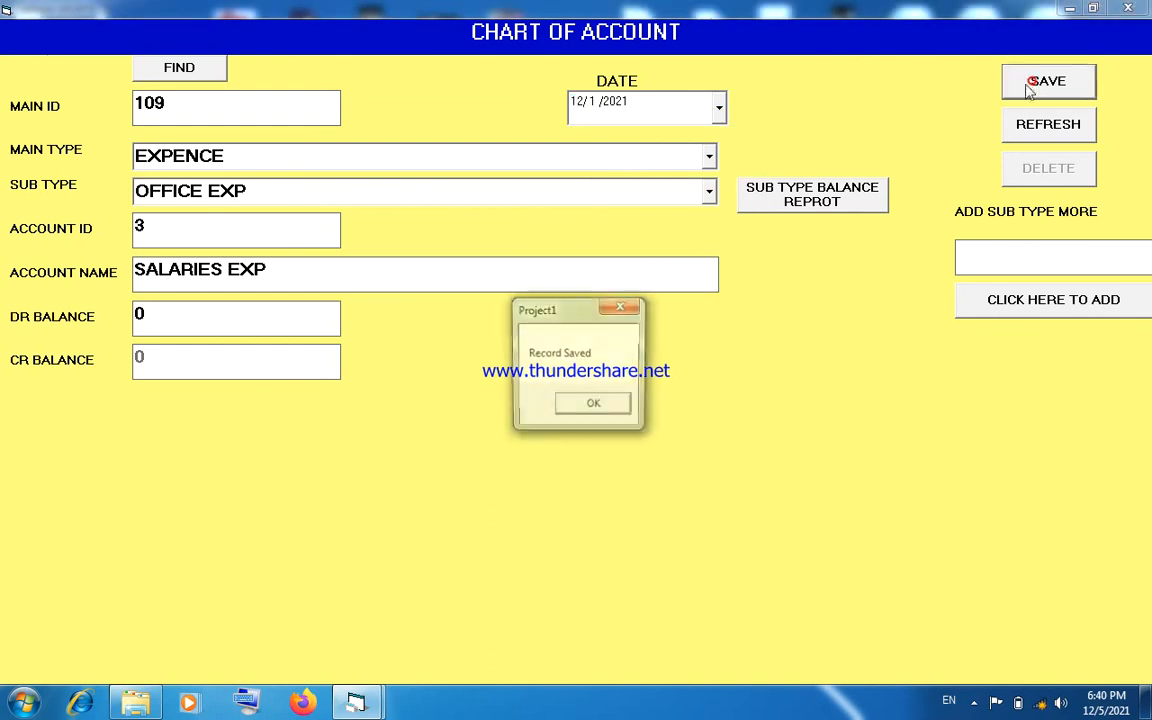
left_click(616, 412)
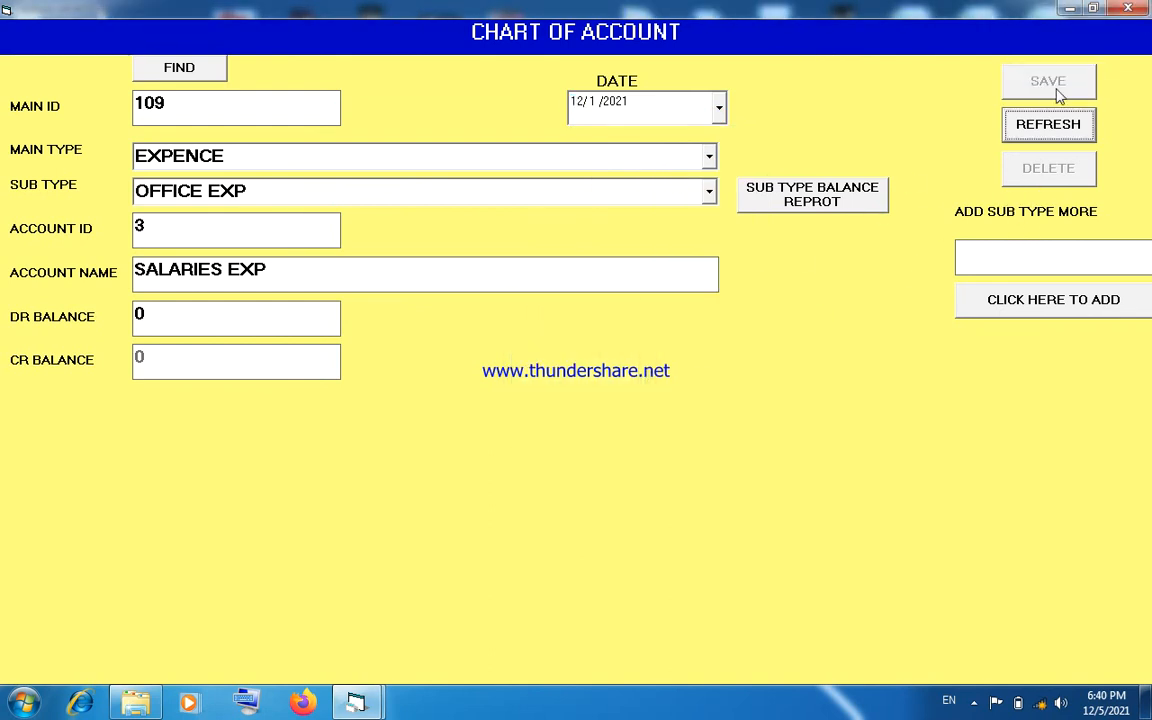
left_click(1130, 8)
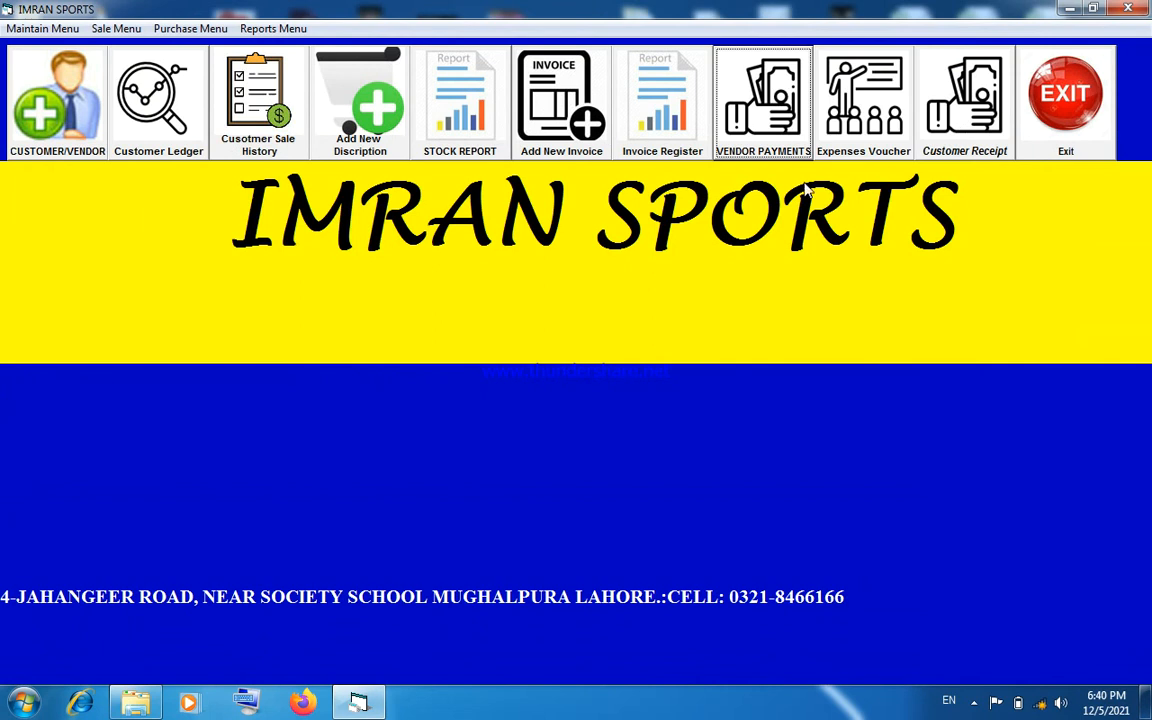